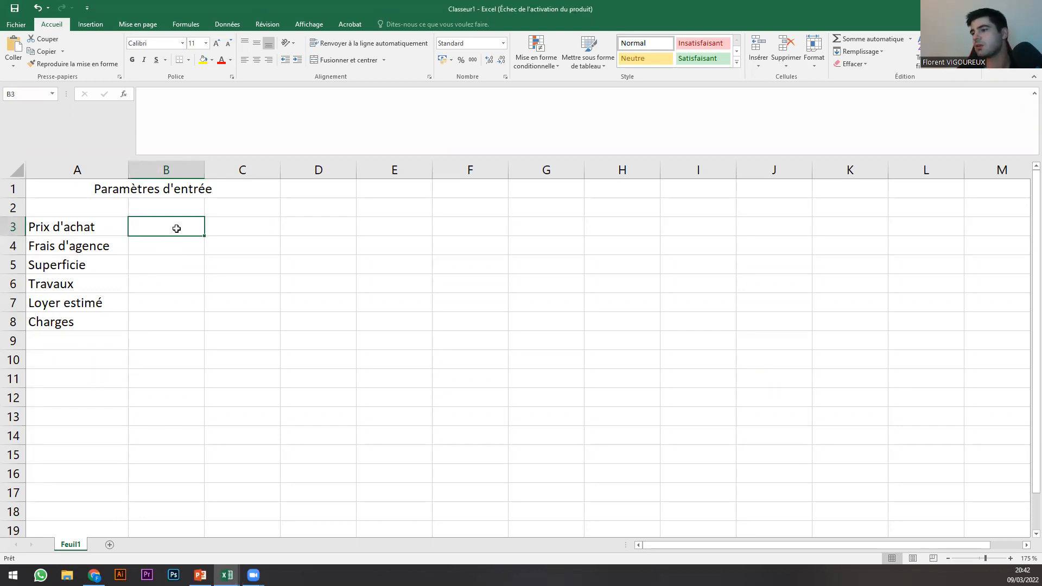
Merge and centre cells E1:F1 and enter the heading "Calculs".
click(97, 365)
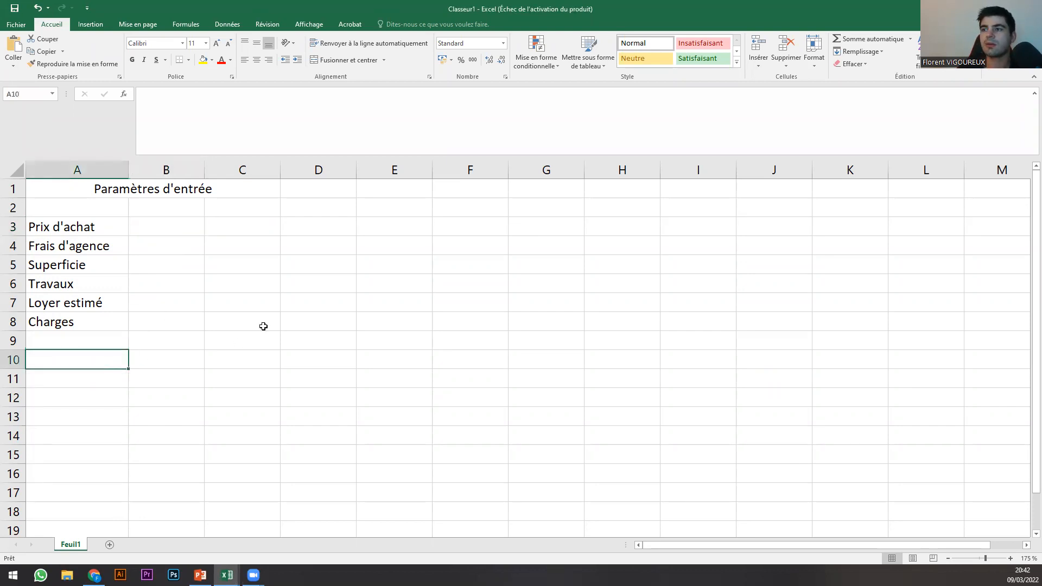
click(397, 194)
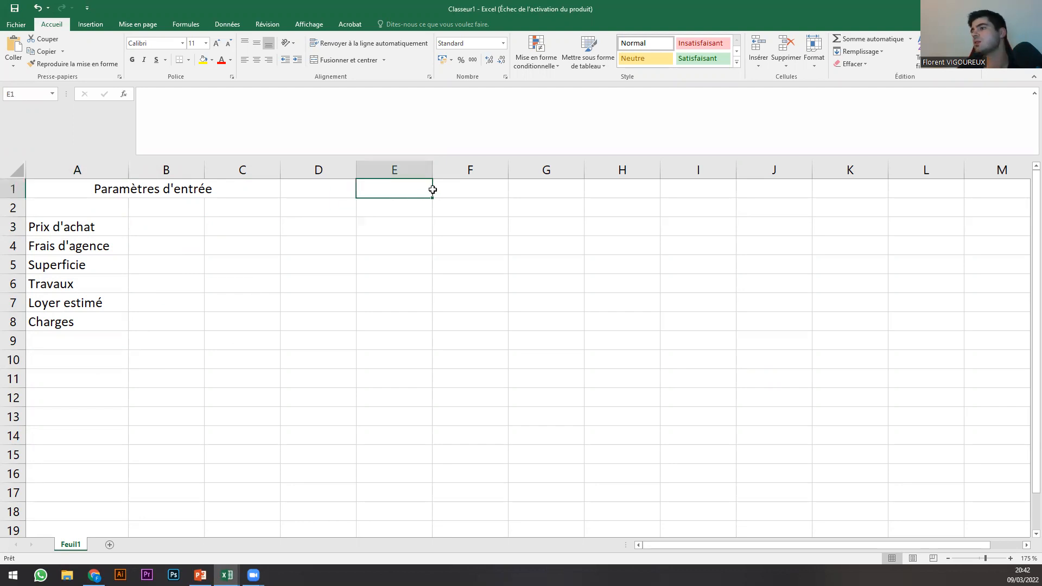
drag(432, 190, 454, 189)
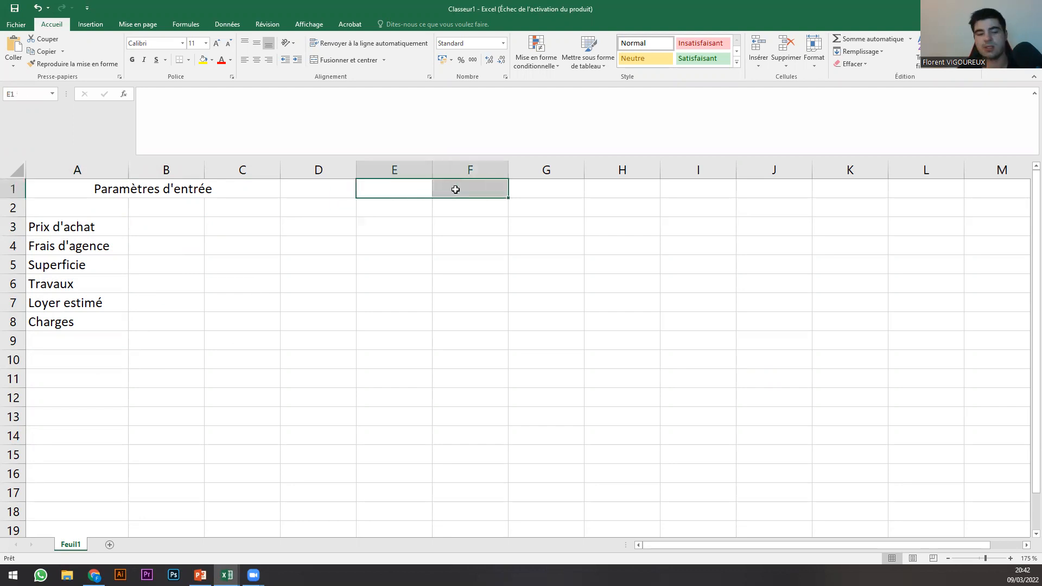
click(332, 60)
text(Calculs)
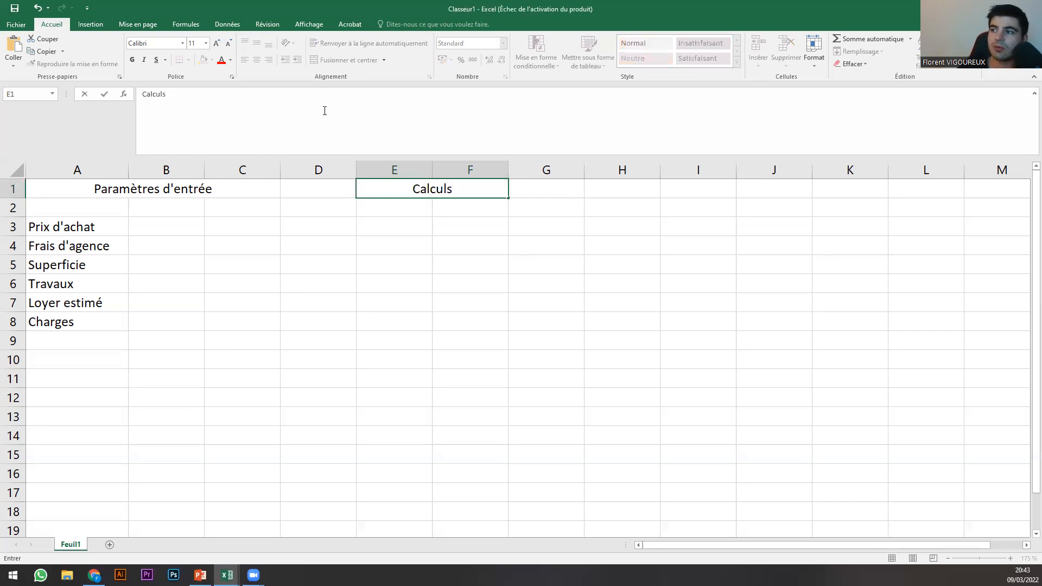
Enter the label "RENTA" in cell E2 under the Calculs heading.
click(387, 202)
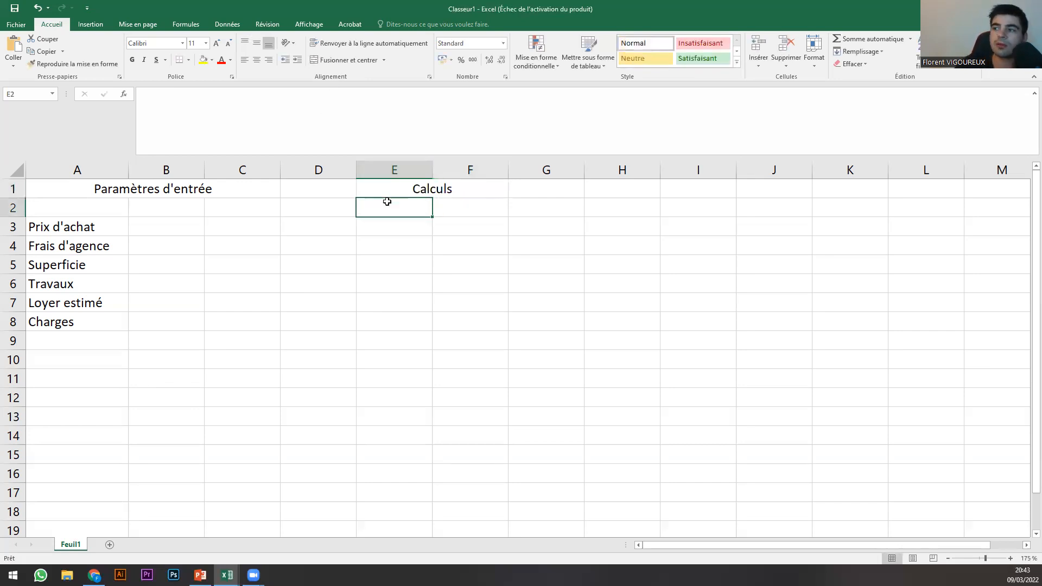
text(RENTA)
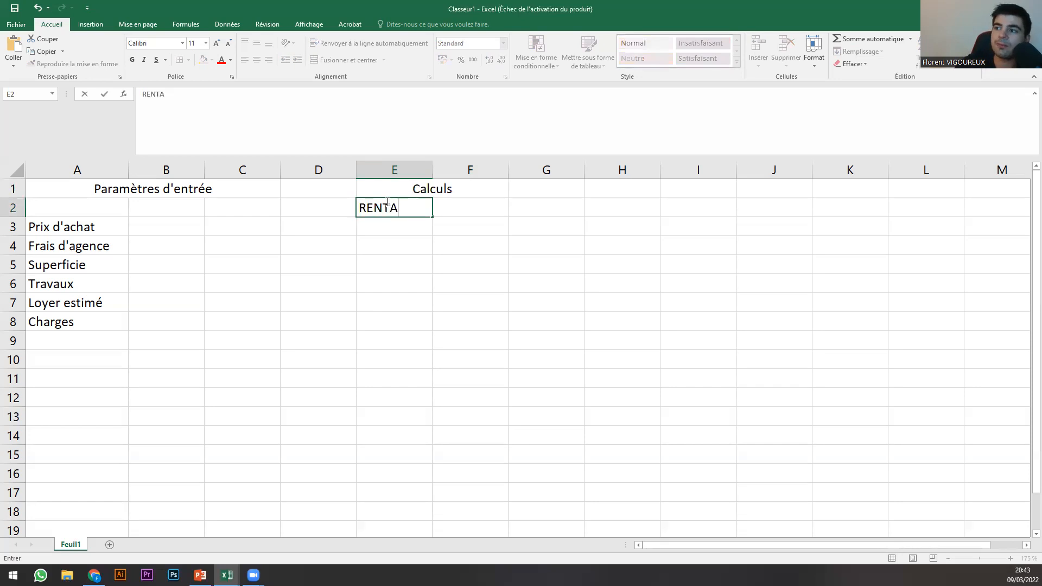
key(Tab)
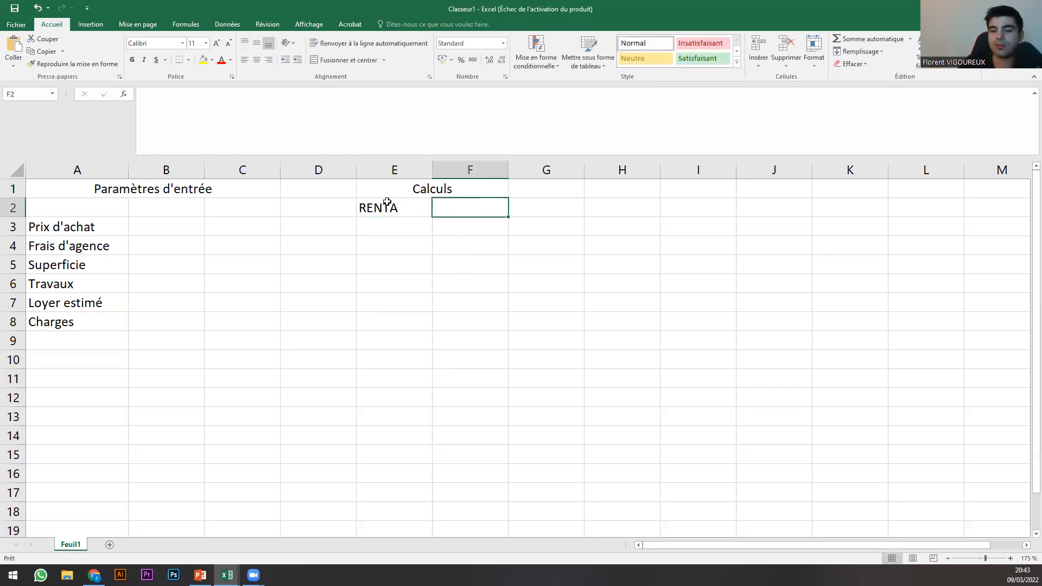
text(=)
click(387, 202)
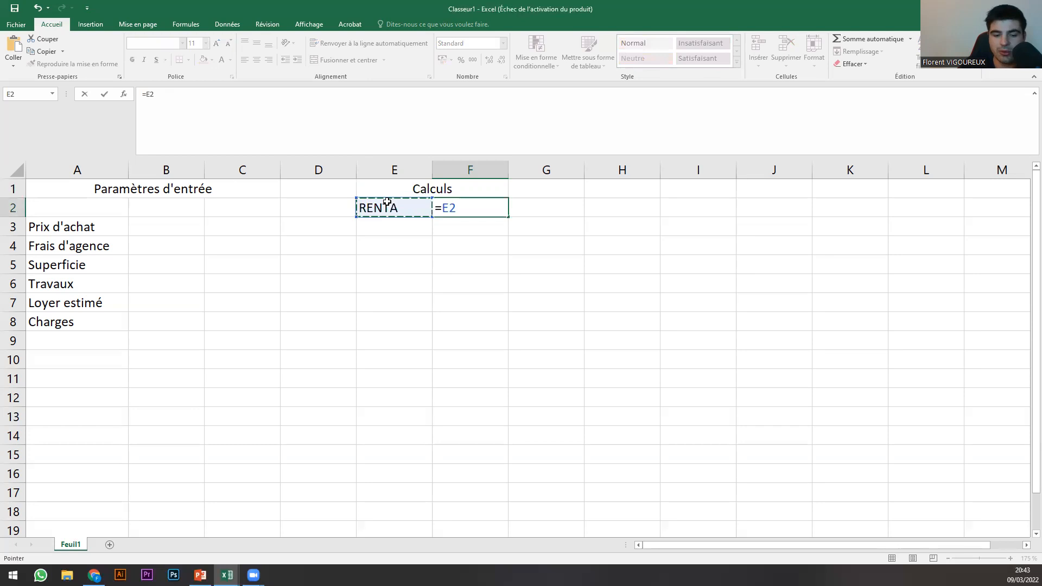
key(Escape)
Extend the label in cell E2 to read "RENTA Brute".
click(387, 202)
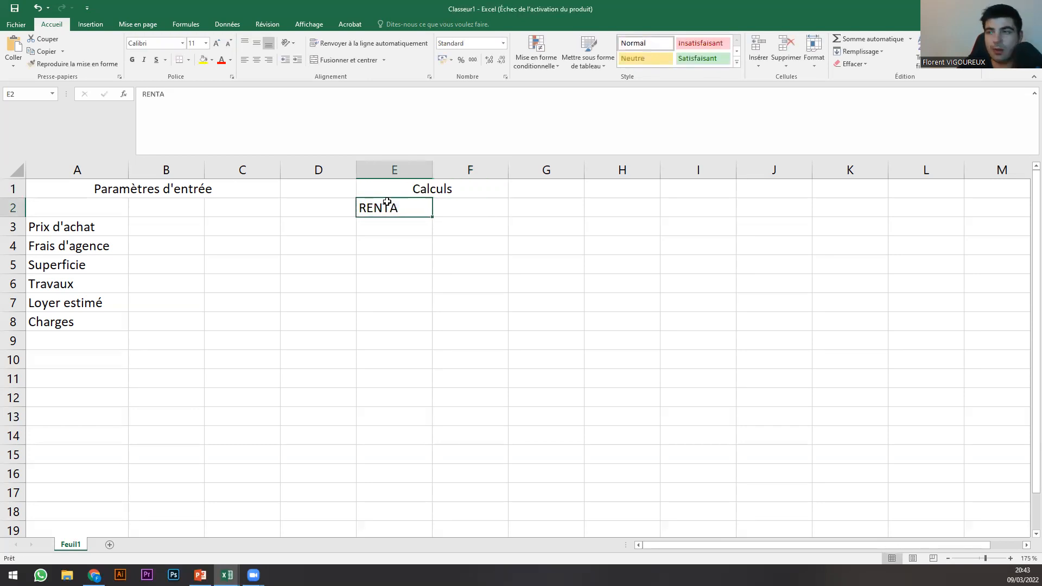
click(230, 116)
text(Br)
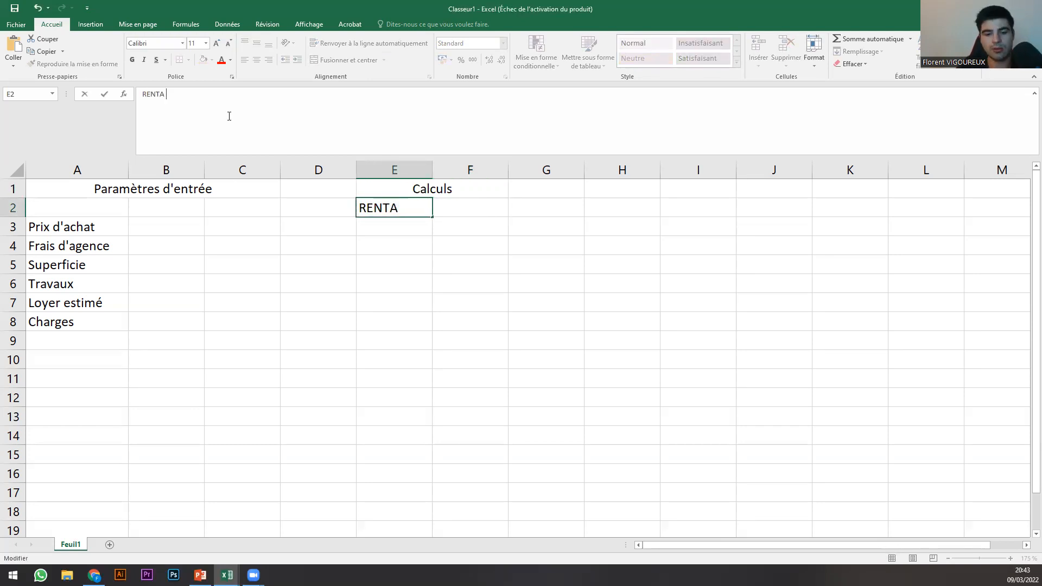
text(ute)
key(Tab)
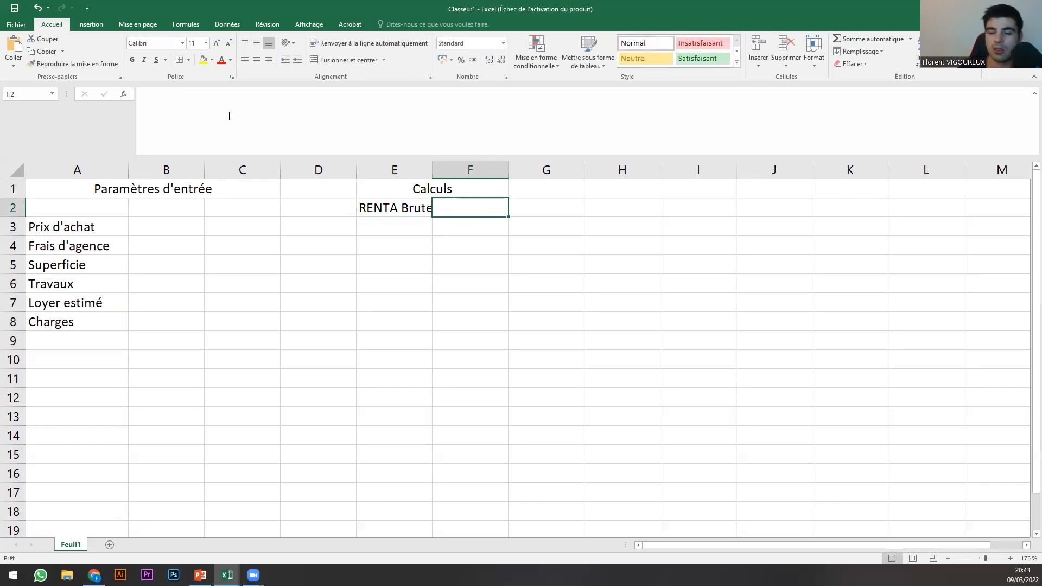
Start the gross yield formula in F2 with twelve times the estimated rent, =12*B7.
text(=)
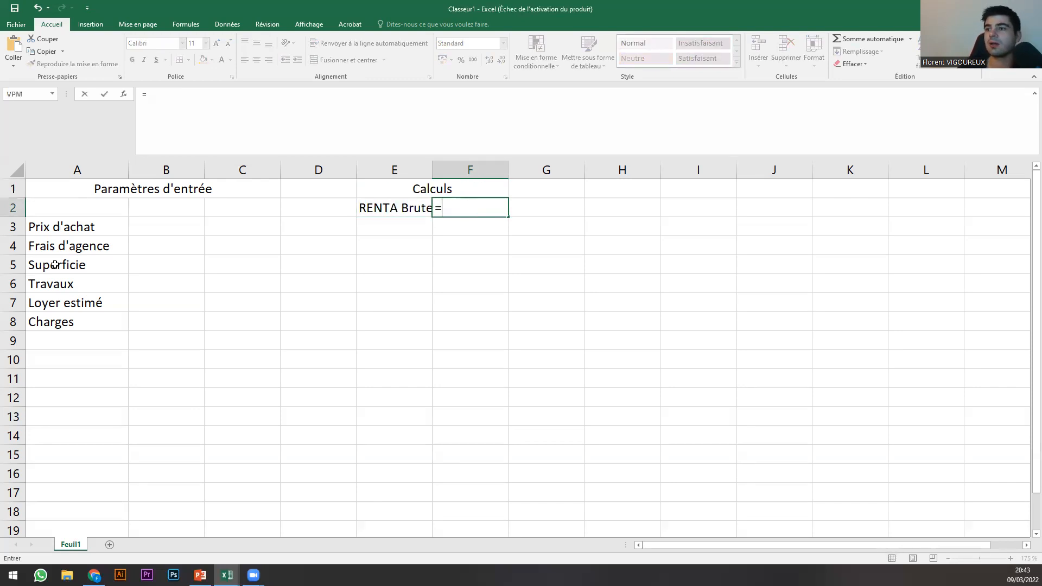
click(162, 223)
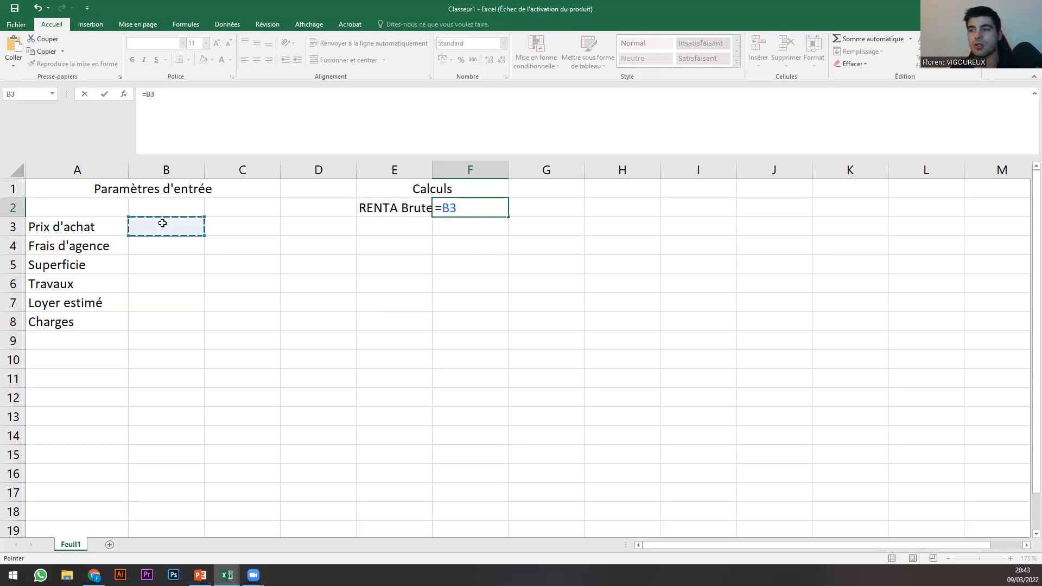
key(BackSpace)
key(BackSpace)
text(12*)
click(146, 300)
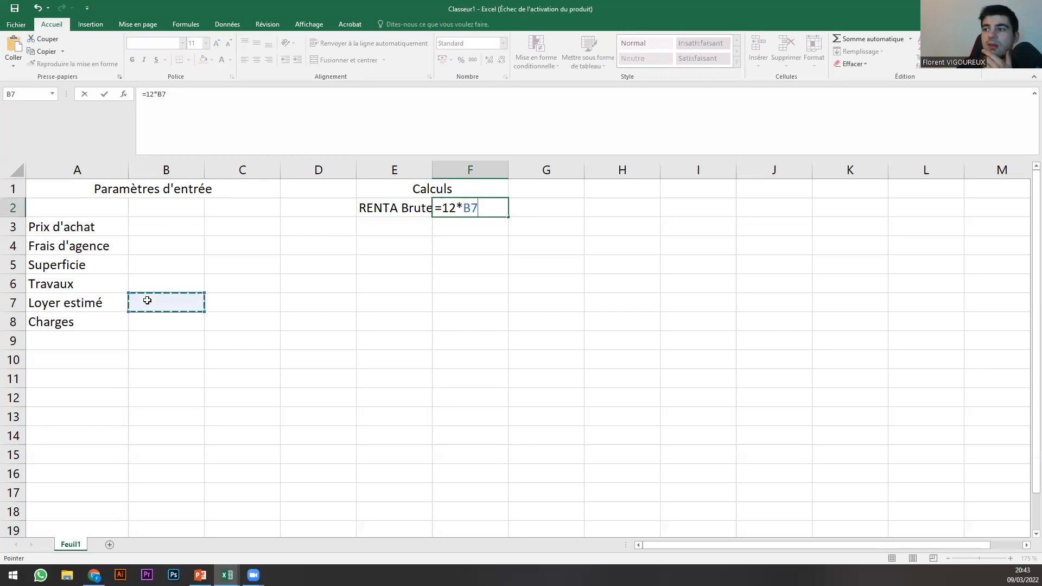
Divide the F2 formula by the total cost (B3+B4+B6+B10) and accept the correction that closes the parenthesis.
text(/()
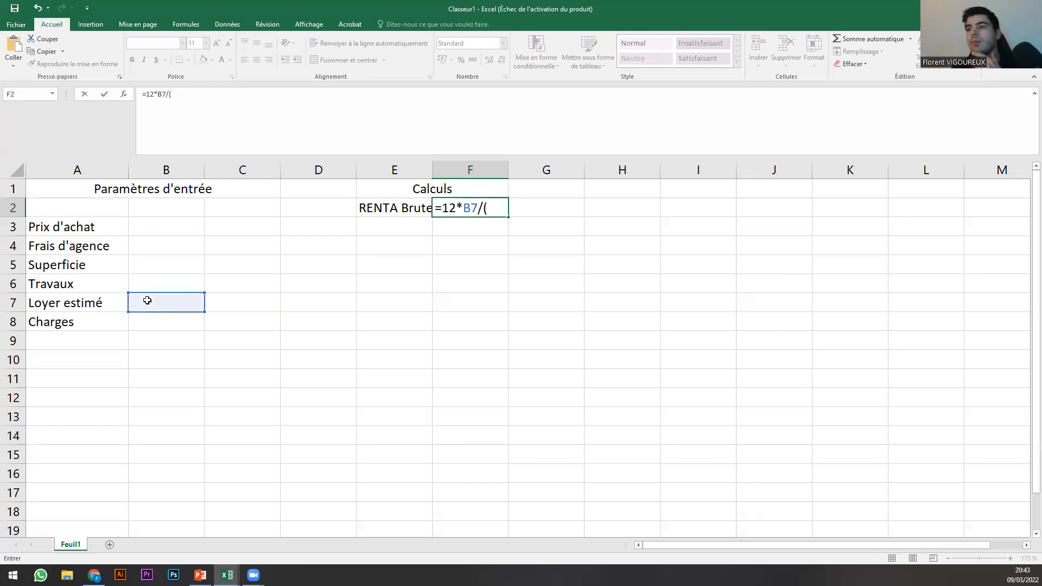
click(155, 221)
text(+)
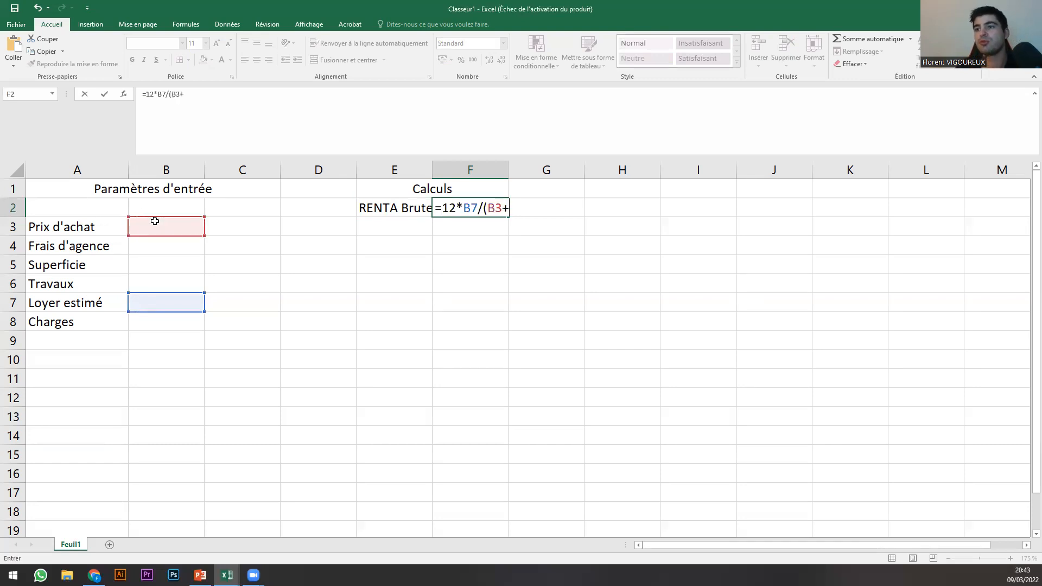
click(153, 247)
text(+)
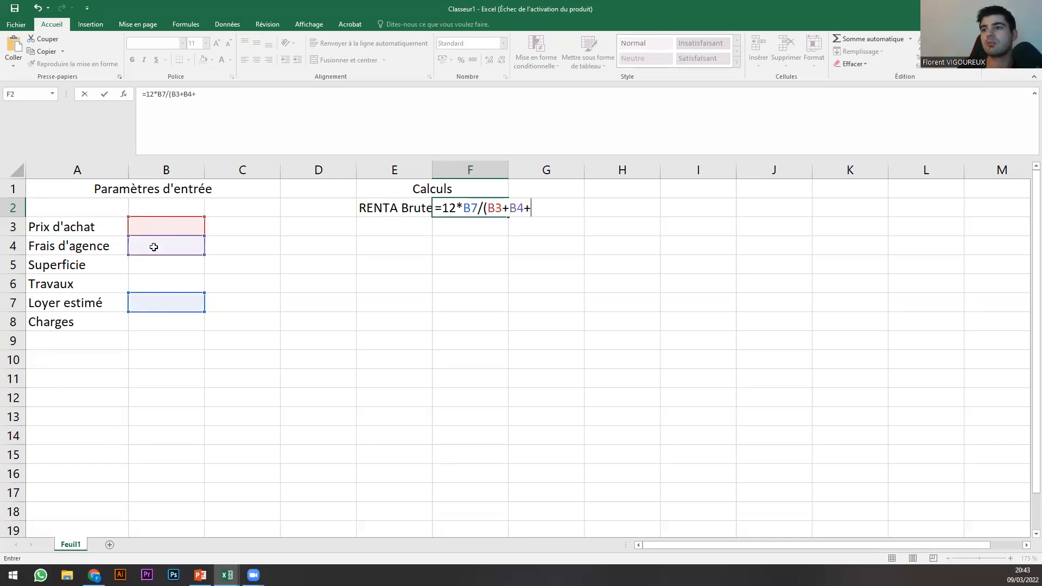
click(152, 282)
text(+)
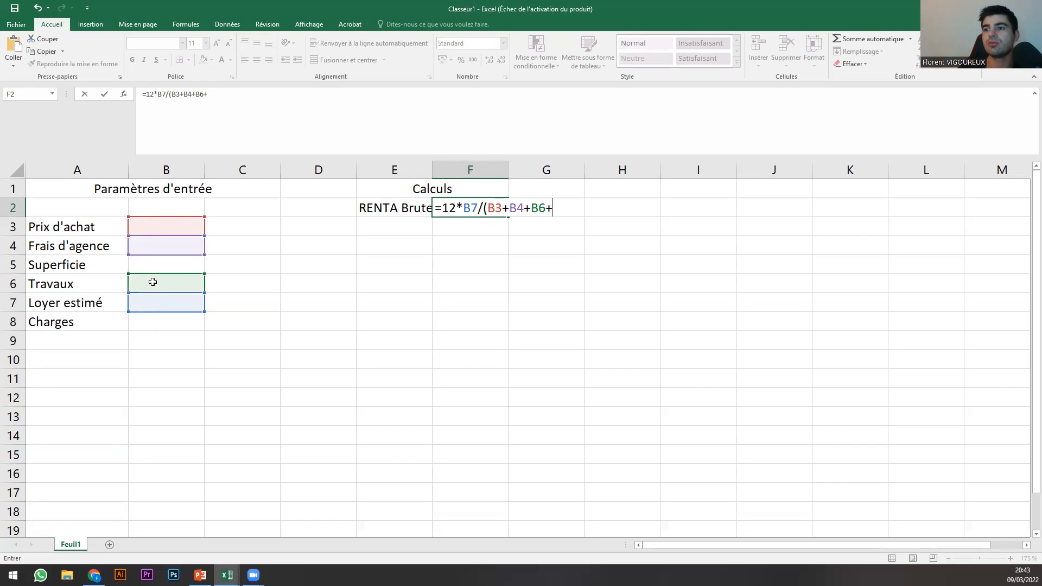
click(155, 360)
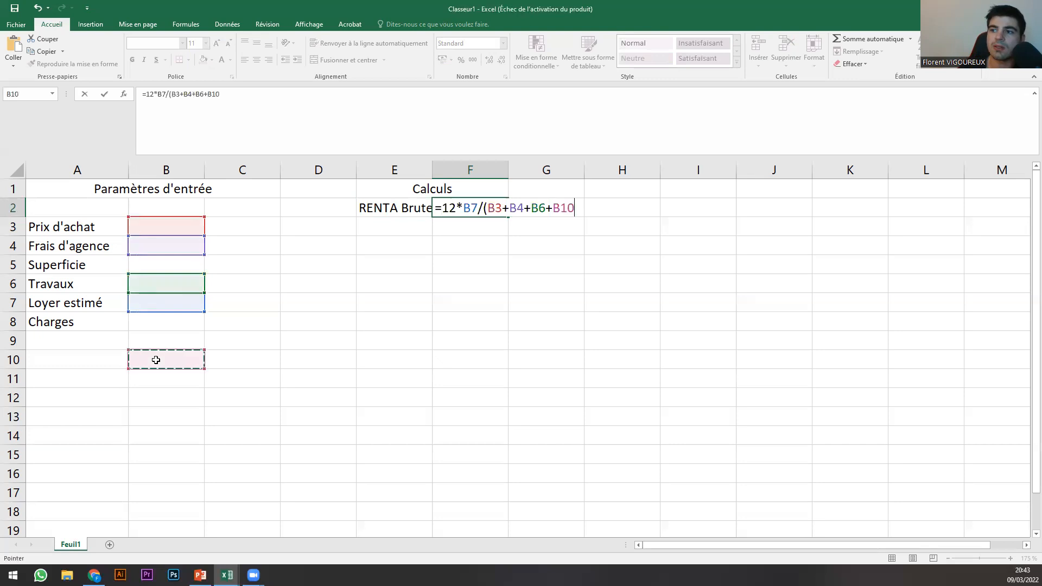
key(Return)
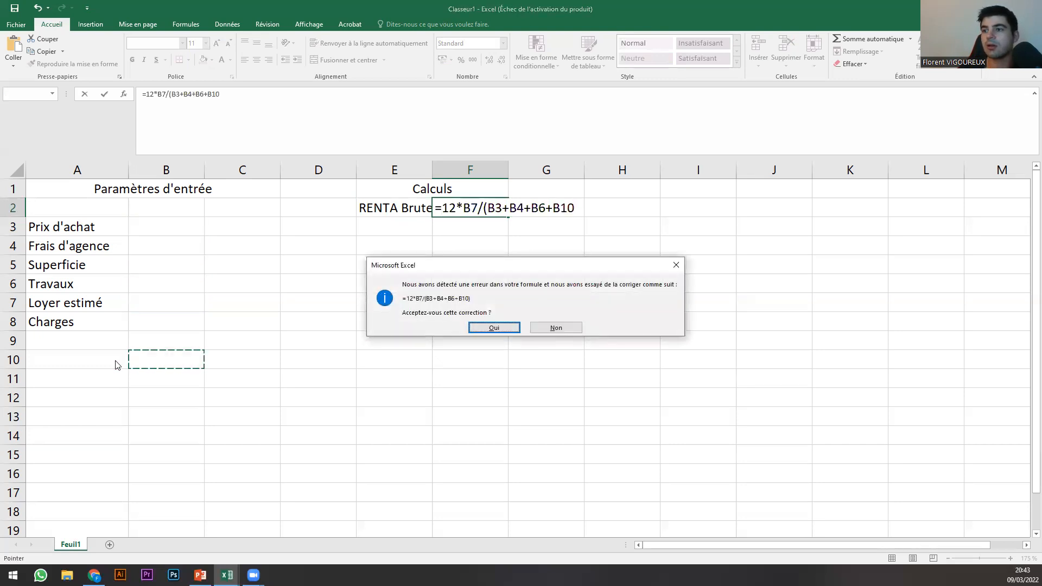
click(510, 330)
Enter the label "Frais de notaire" in cell A10 below the input parameters.
click(109, 368)
text(Frais de notaire)
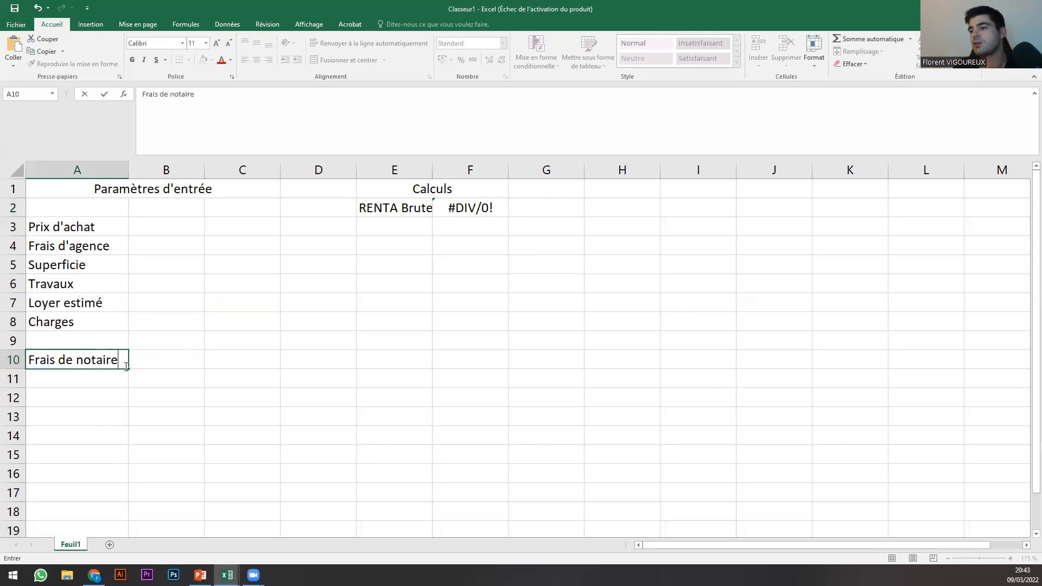
click(161, 375)
click(163, 343)
click(163, 360)
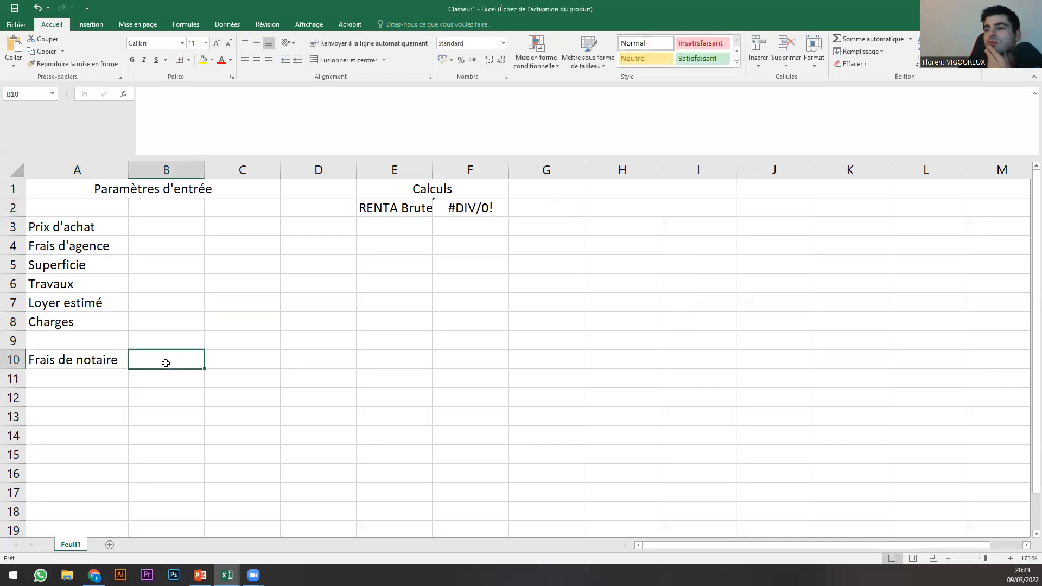
Add the note "Avec Immonot" in cell C10 on the notary fees row.
click(238, 360)
text(Avec O)
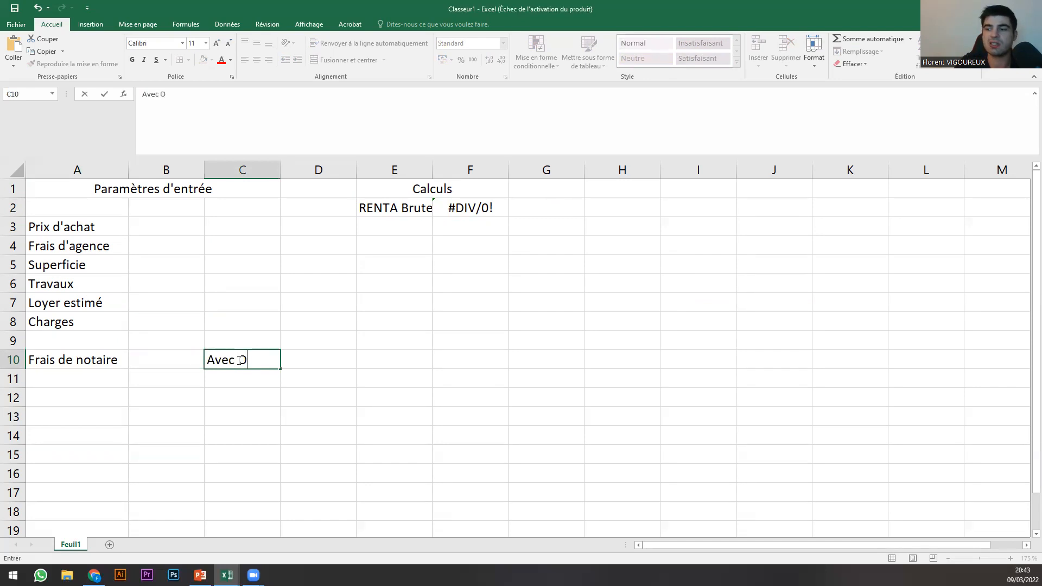
key(BackSpace)
text(Imm)
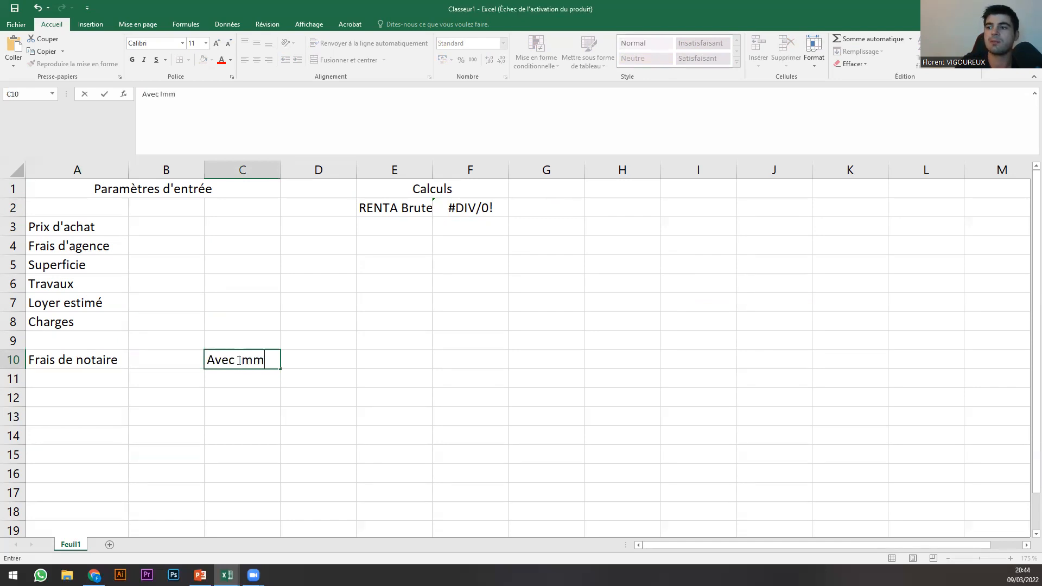
text(onot)
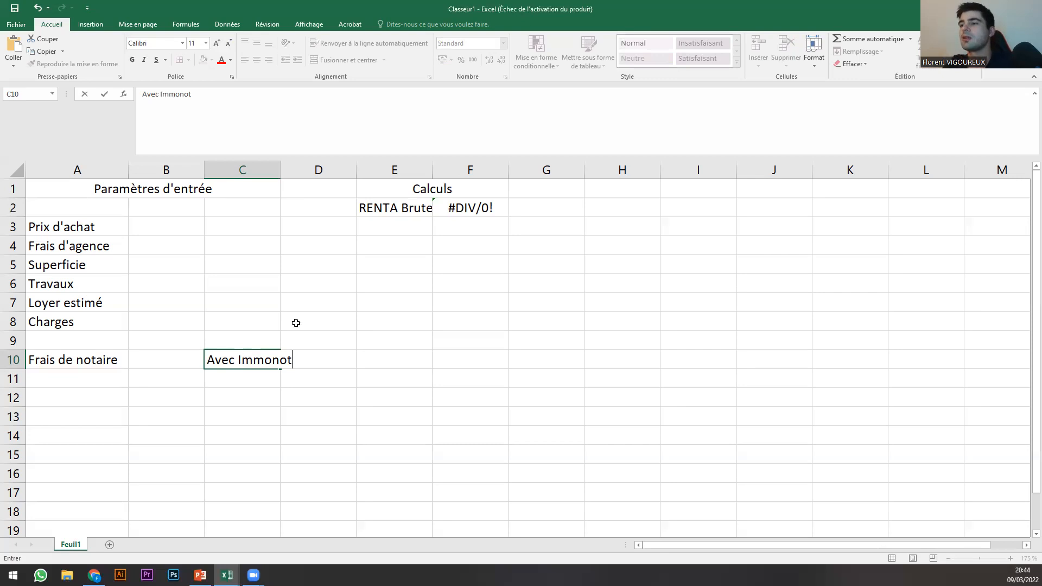
Set the purchase price (Prix d'achat) in cell B3 to 100000.
click(174, 233)
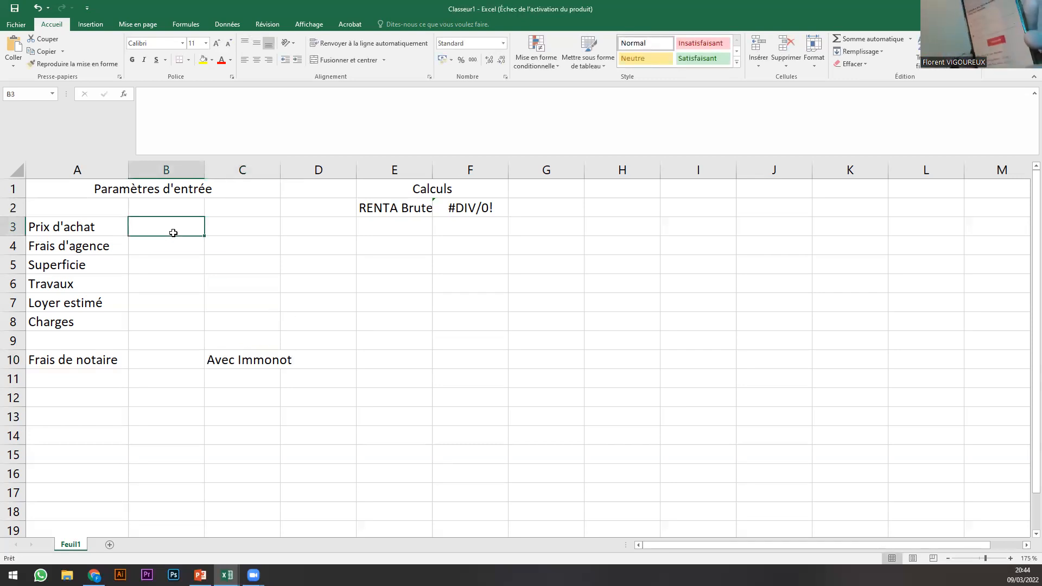
key(Left)
click(173, 233)
text(100000)
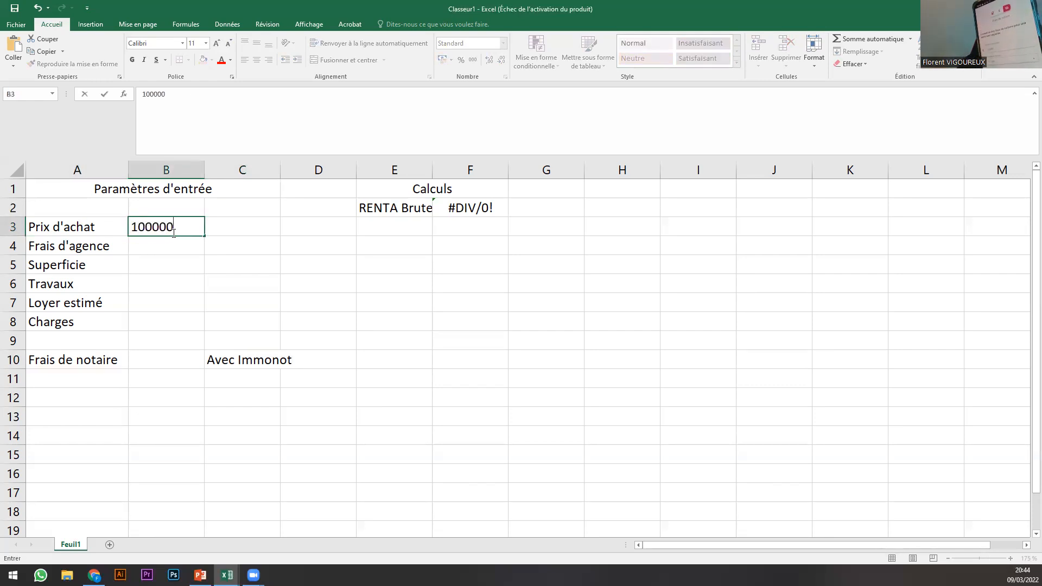
key(Return)
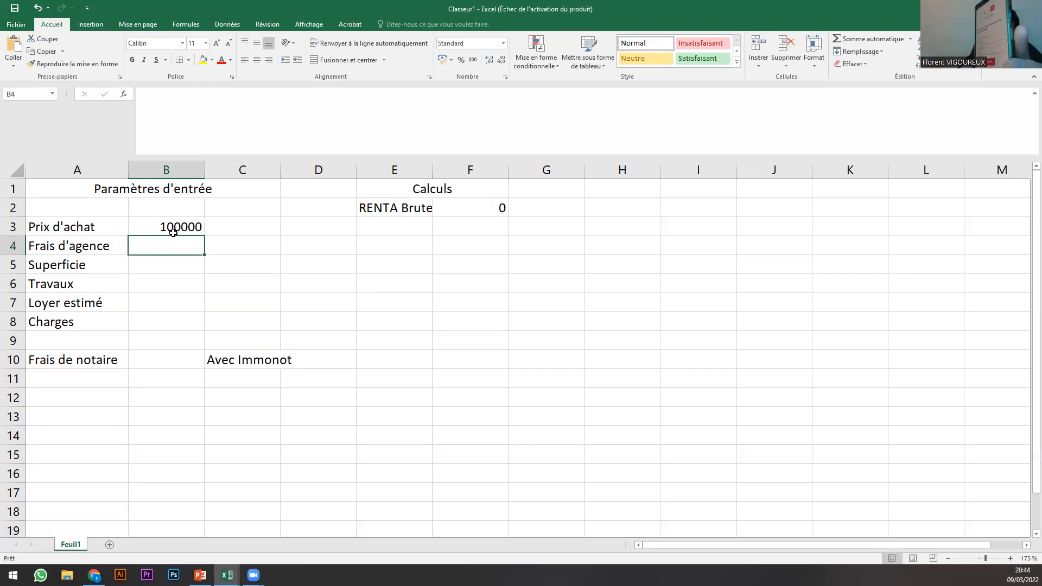
Set the notary fees (Frais de notaire) in cell B10 to 8620.
key(Down)
key(Down)
key(Down)
key(Down)
key(Down)
key(Down)
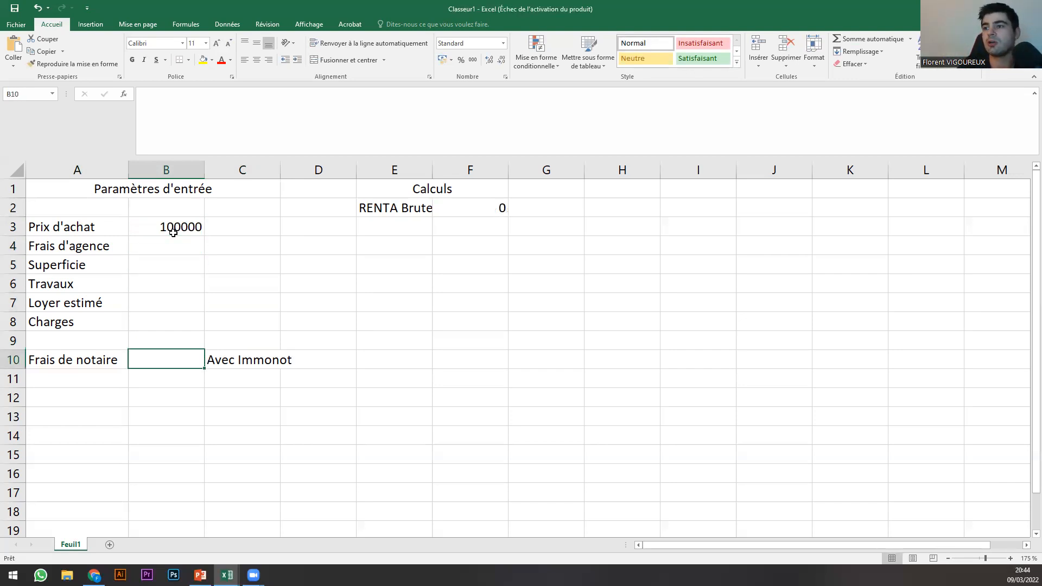
text(8)
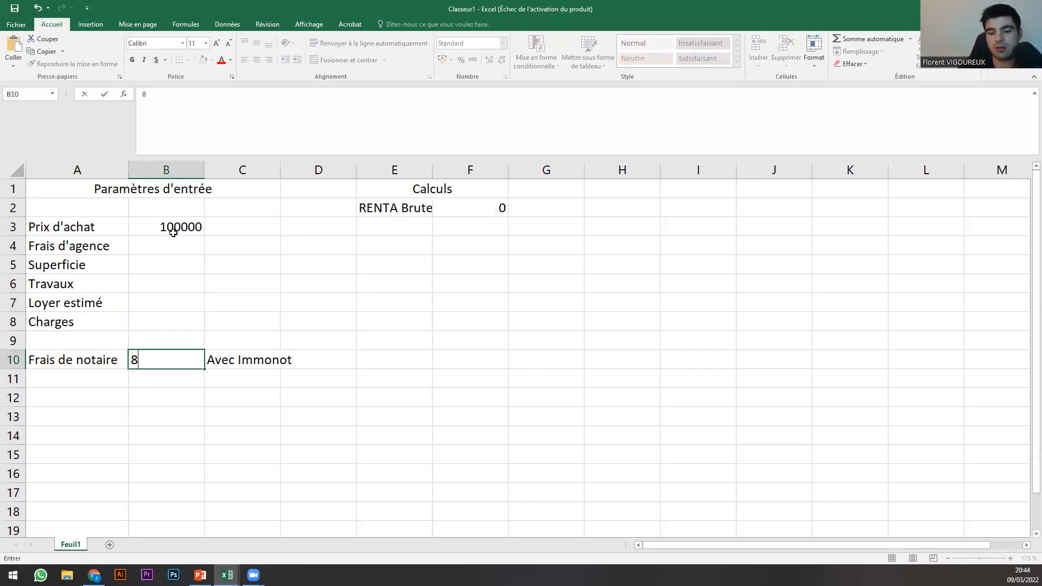
text(620)
key(Return)
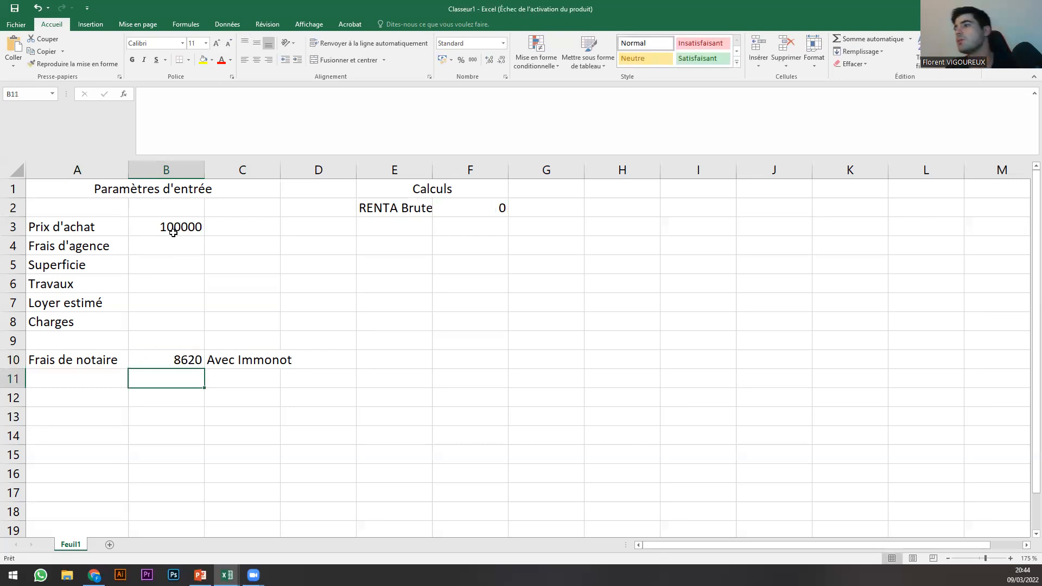
Check the gross yield formula in F2 and set the estimated rent (Loyer estimé) in B7 to 1000.
click(487, 208)
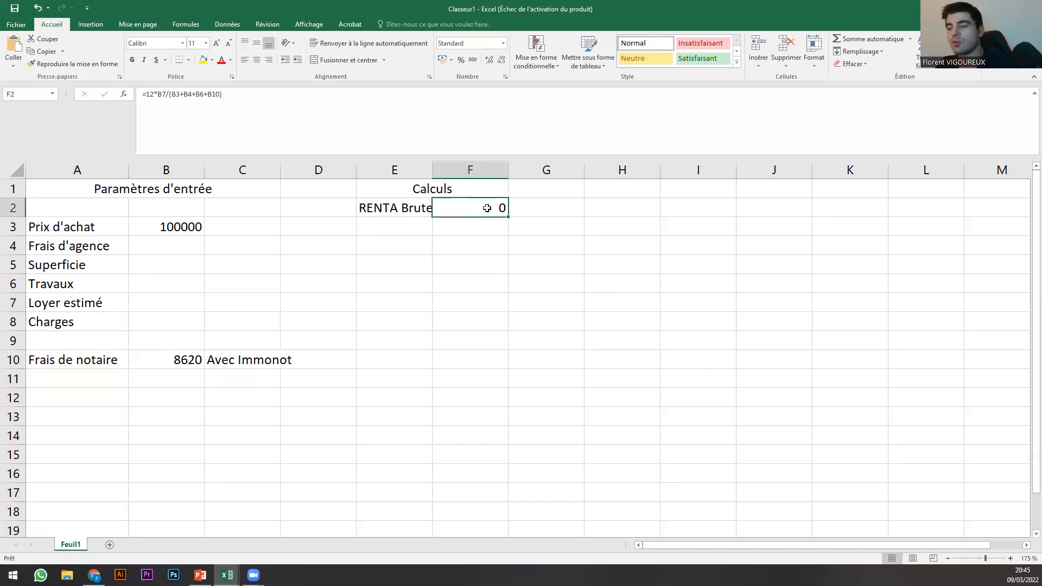
click(140, 297)
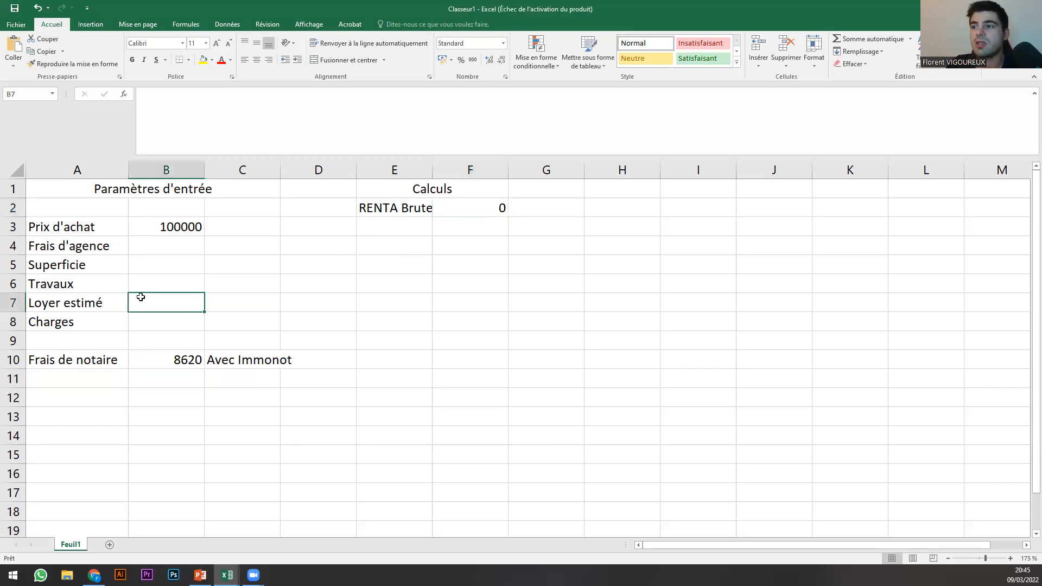
text(1000)
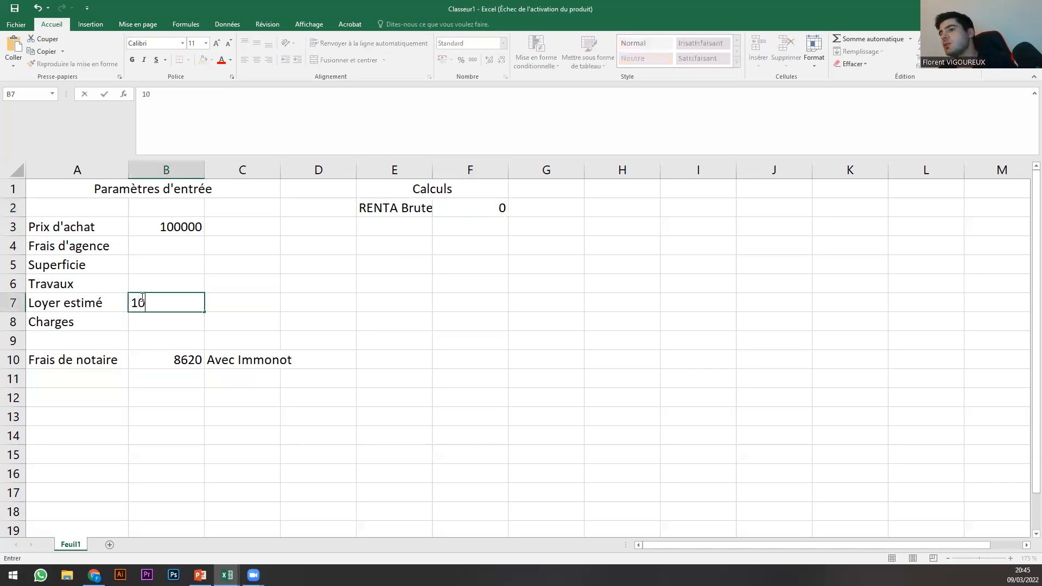
key(Return)
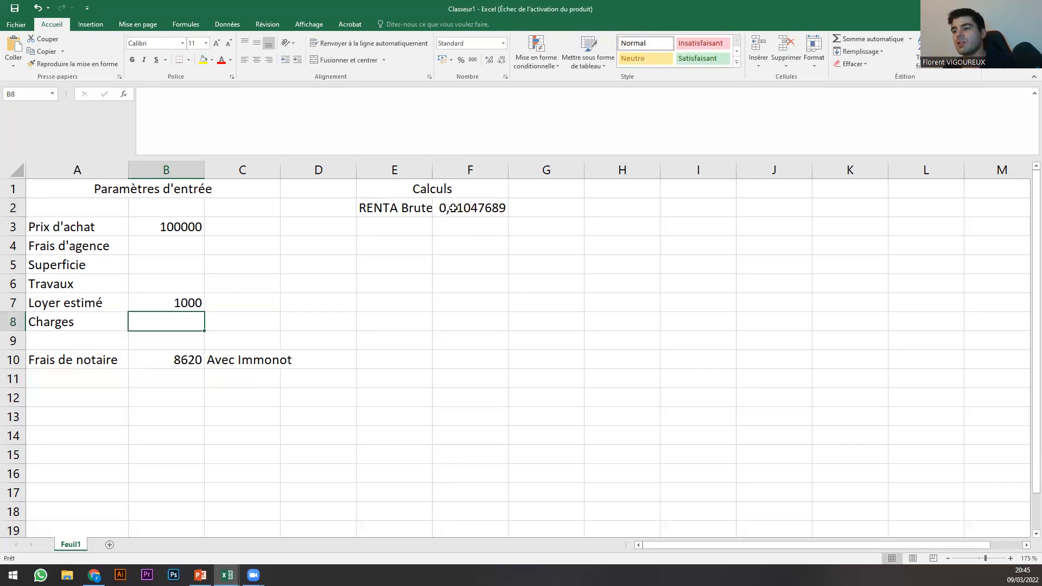
Set the works cost (Travaux) in cell B6 to 50000 and check the gross yield formula in F2.
click(170, 289)
text(5)
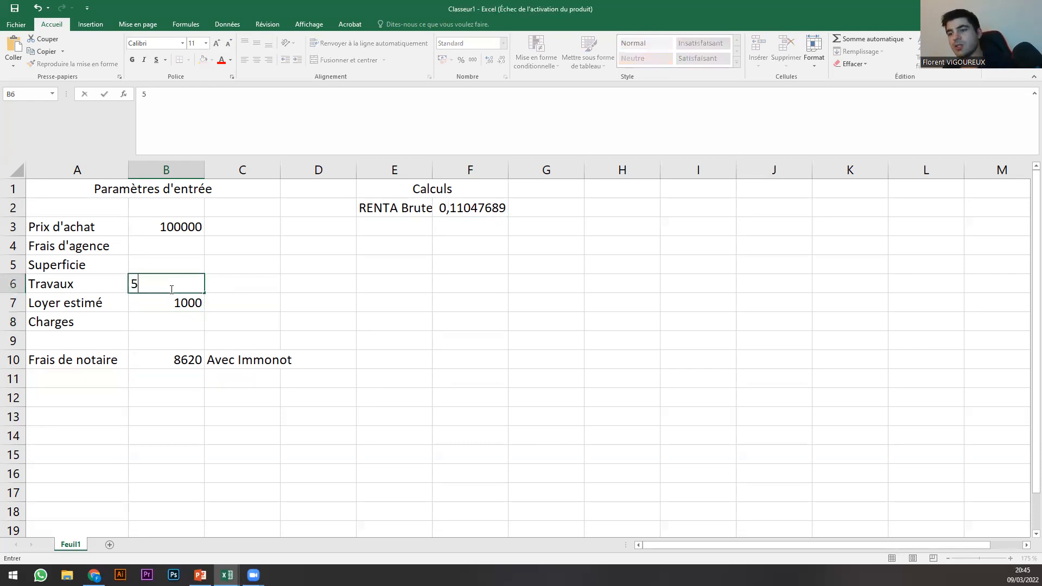
text(000)
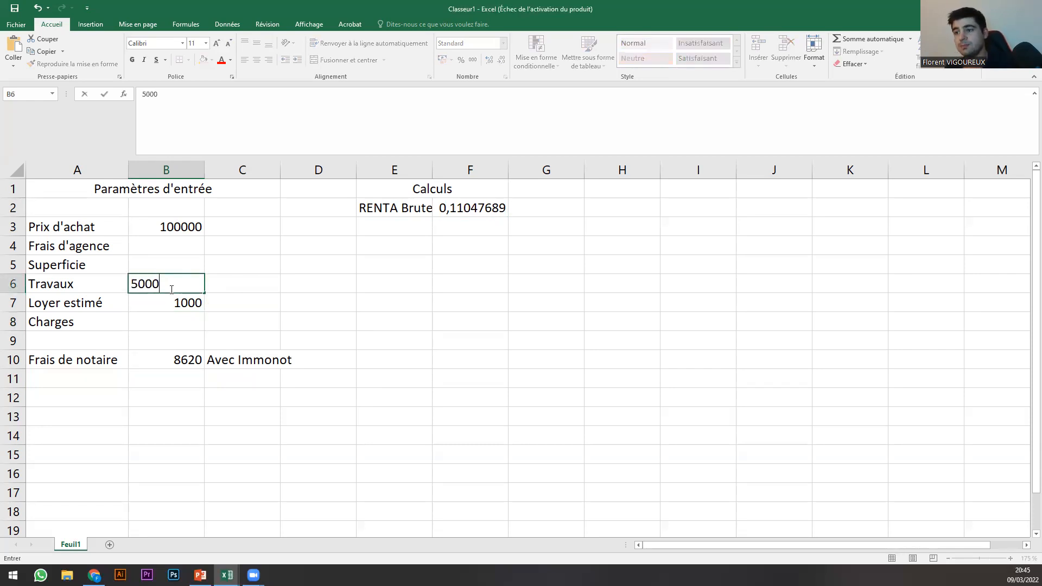
text(0)
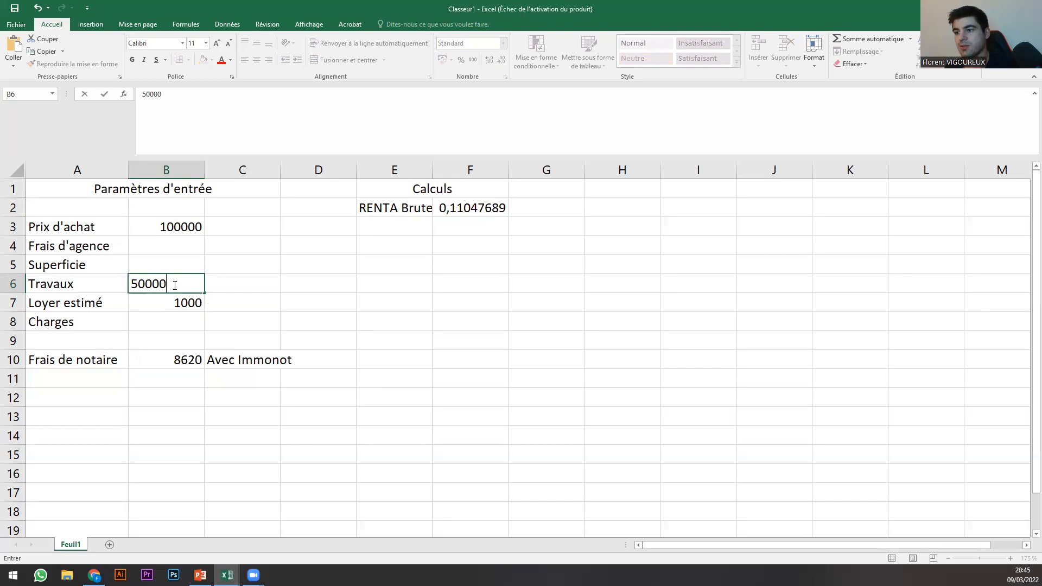
key(Return)
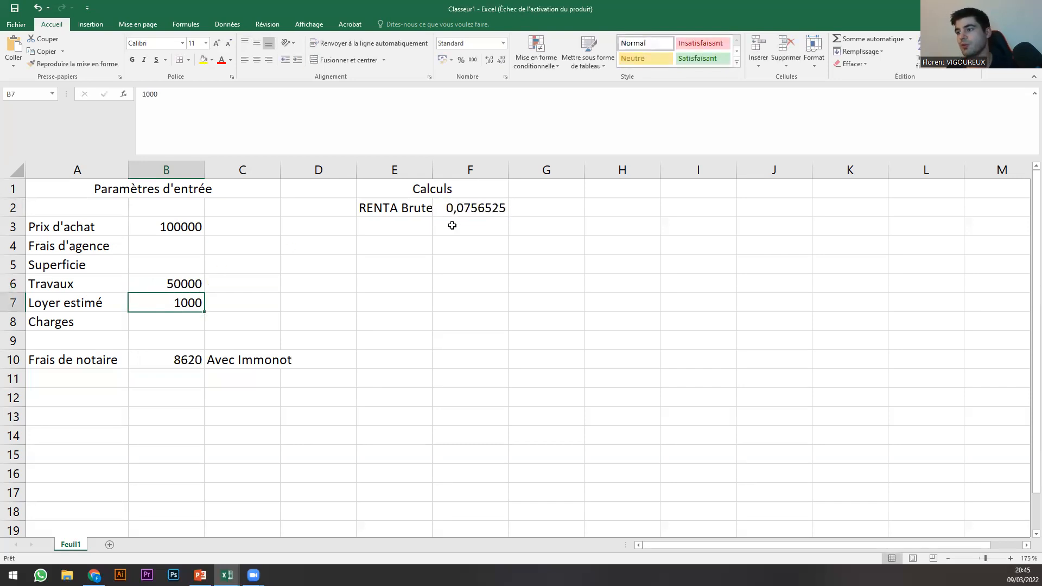
click(478, 210)
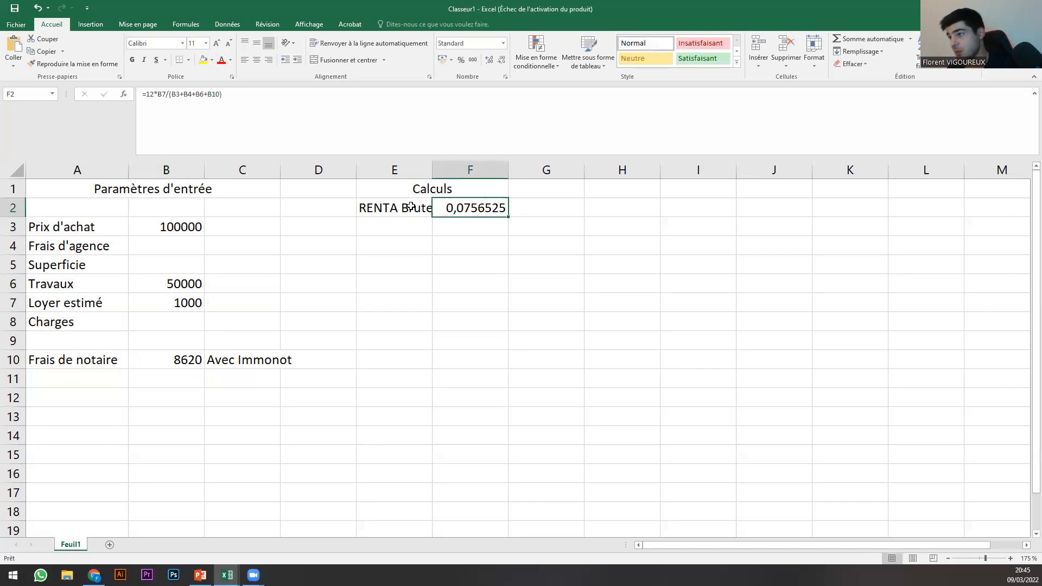
Fit column E's width to its contents and add the label "Prix au m²" in cell E3.
click(151, 264)
click(156, 242)
click(158, 259)
click(382, 219)
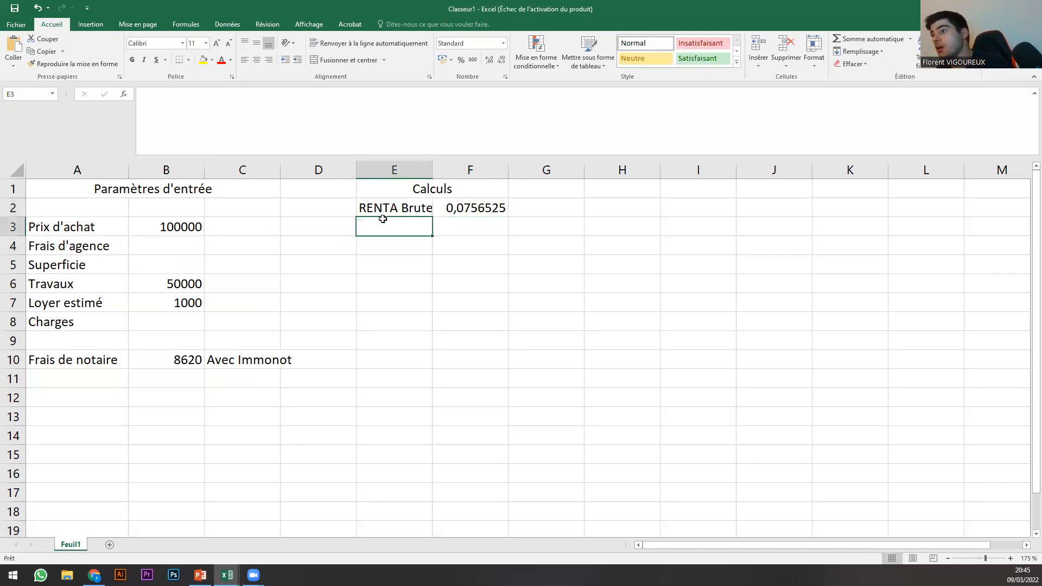
double_click(433, 170)
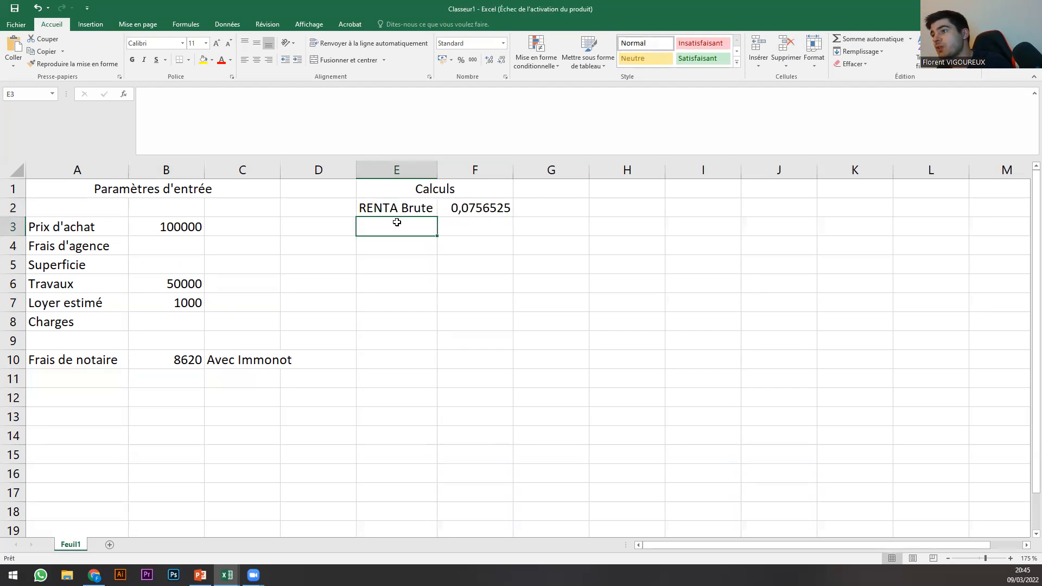
text(Pr)
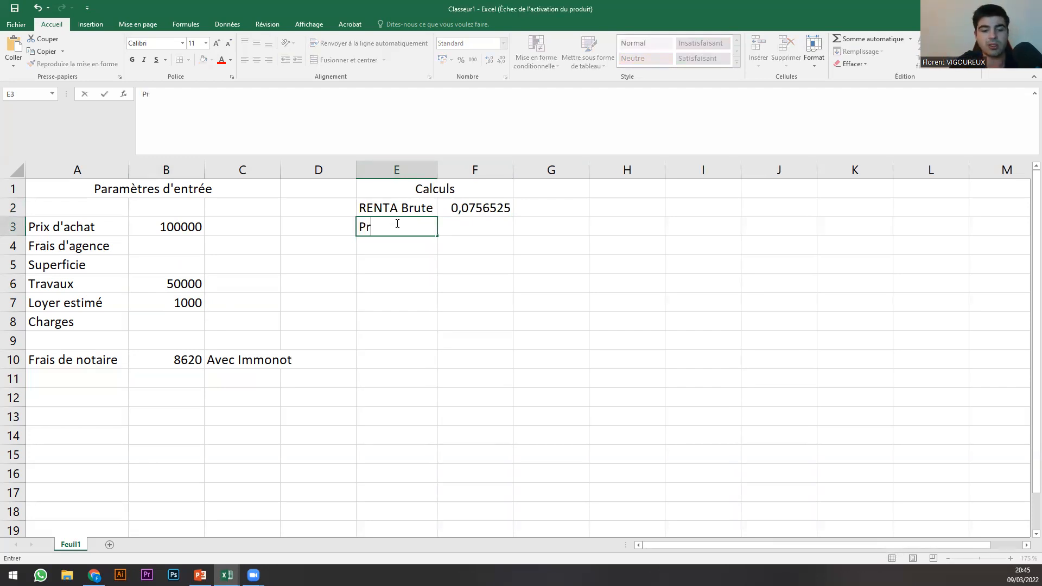
text(ix au m²)
key(Tab)
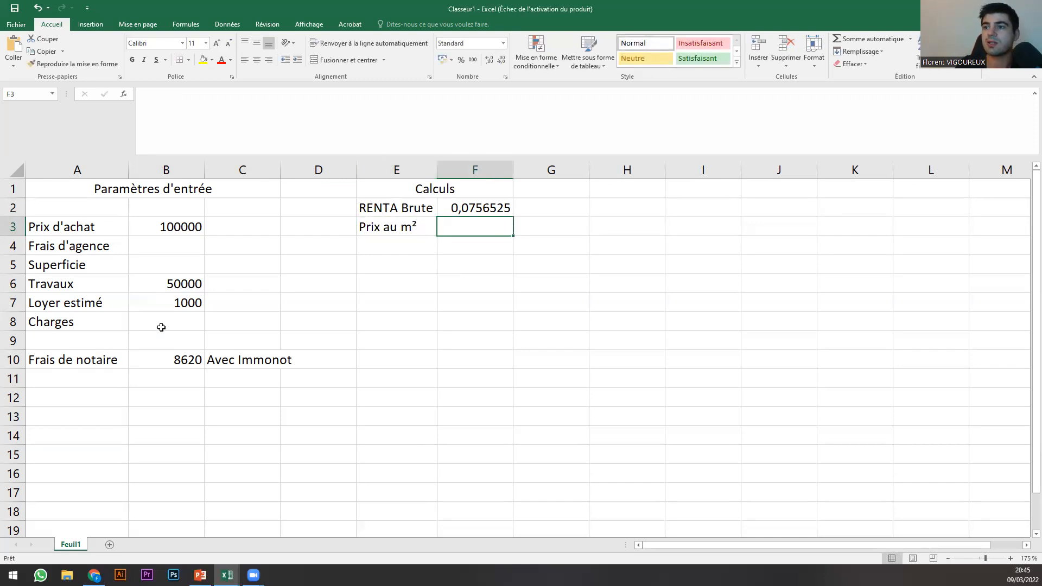
click(177, 227)
text(*)
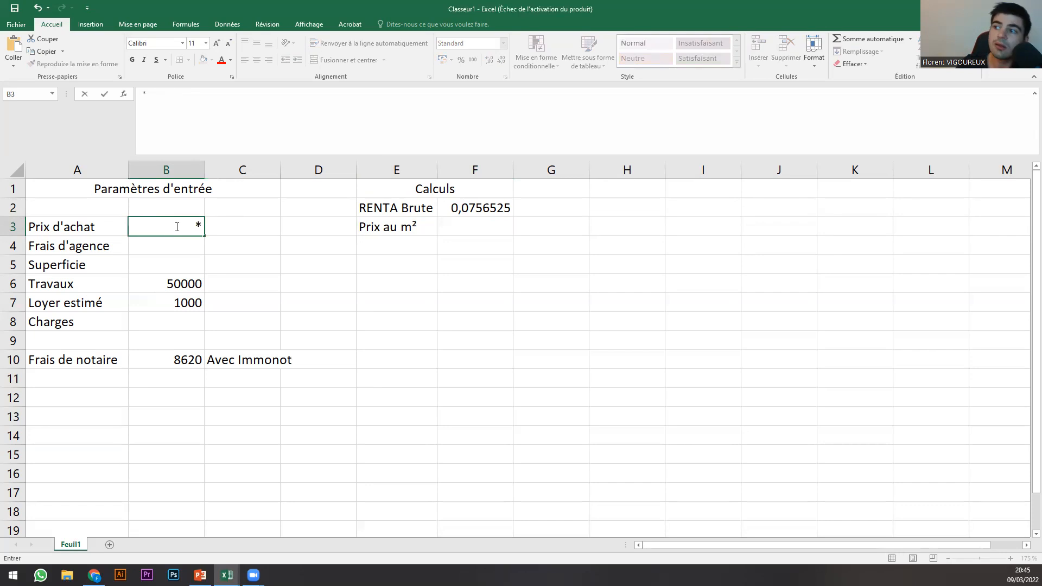
key(Escape)
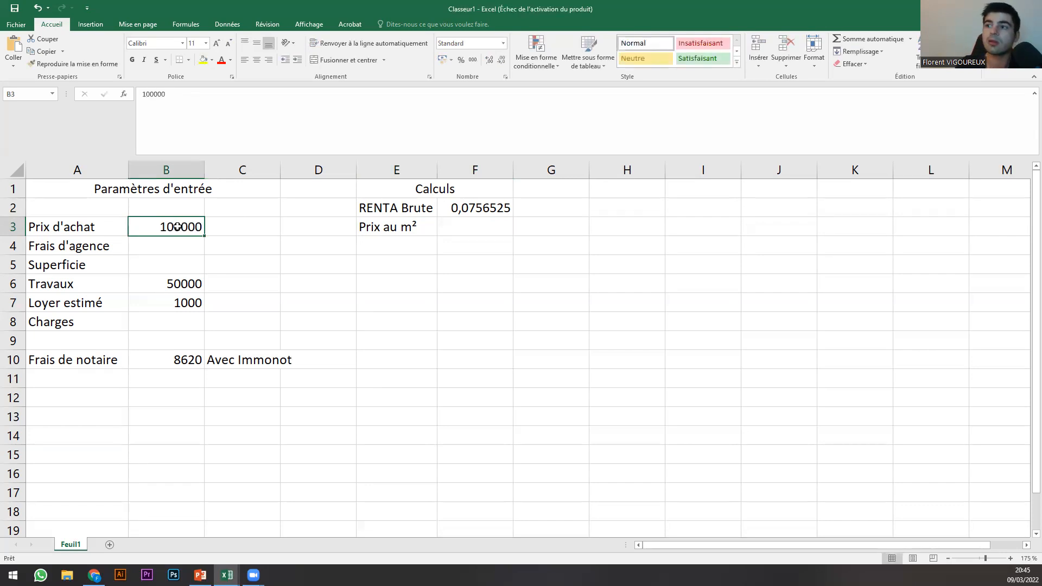
Calculate the price per square metre in cell F3 with the formula =B3/B5.
click(497, 224)
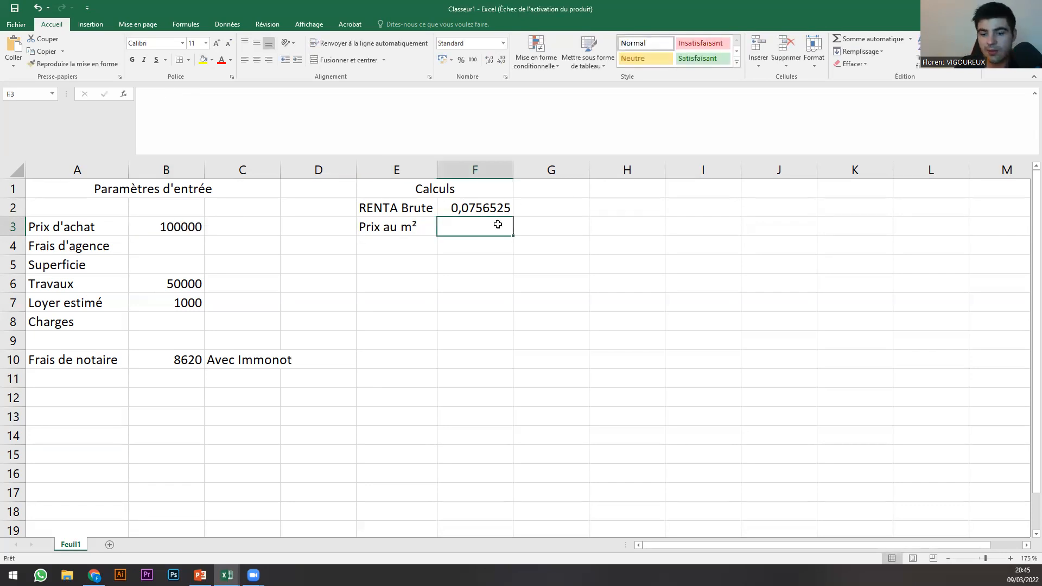
text(=)
click(171, 228)
text(/)
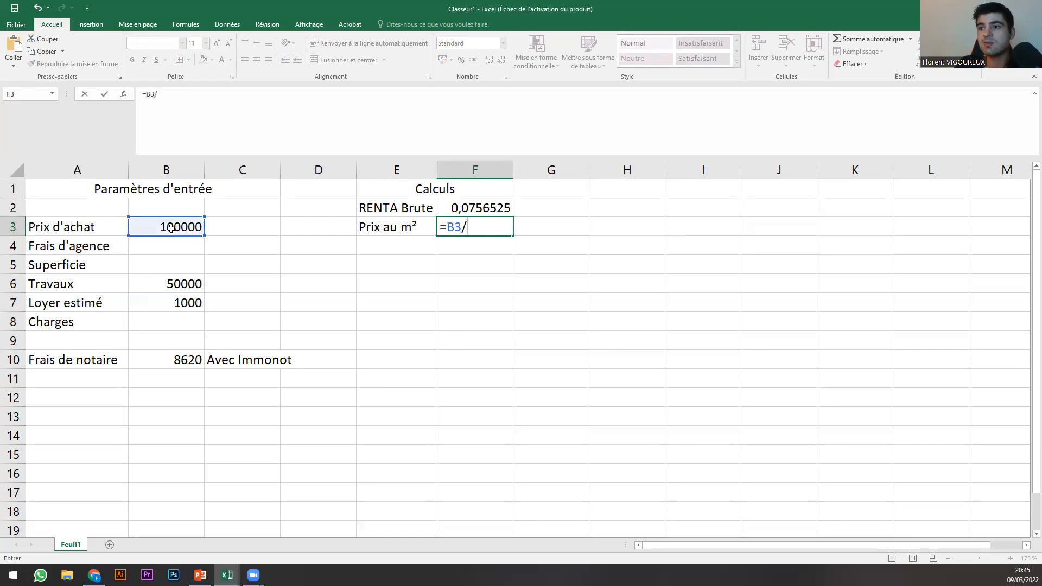
click(168, 261)
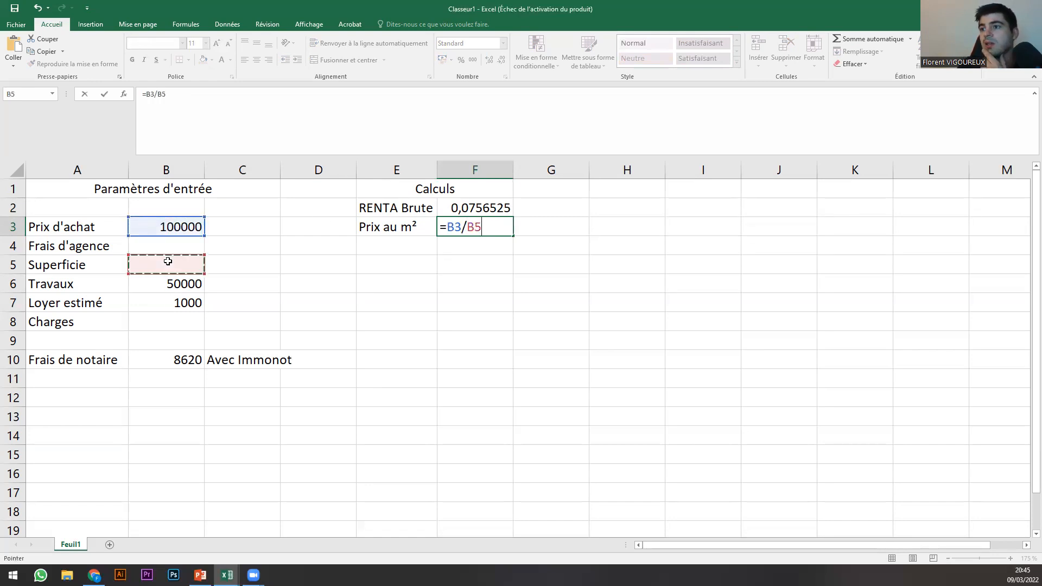
key(Return)
Set the floor area (Superficie) in cell B5 to 100.
click(167, 262)
text(100)
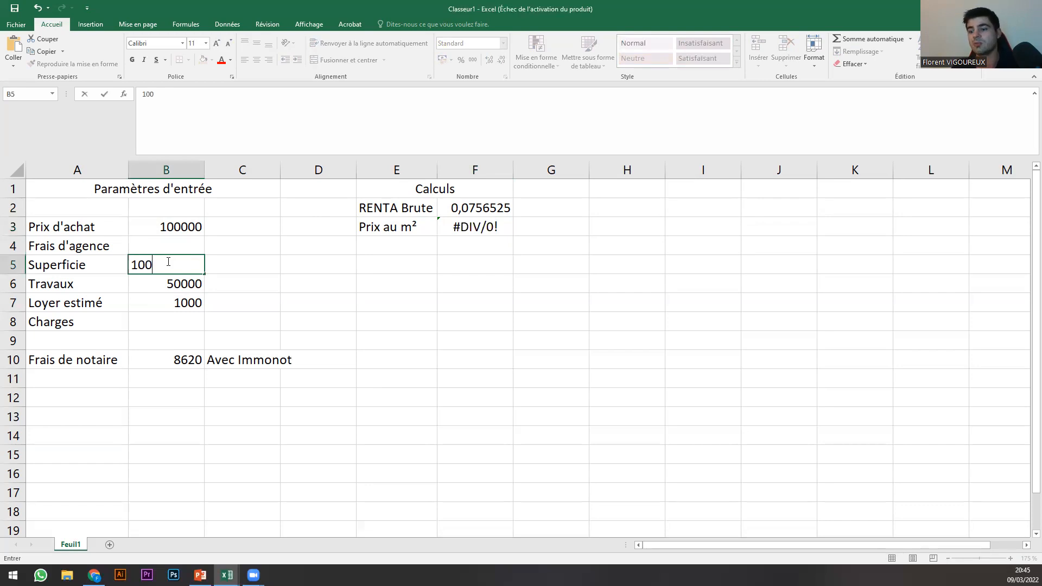
key(Return)
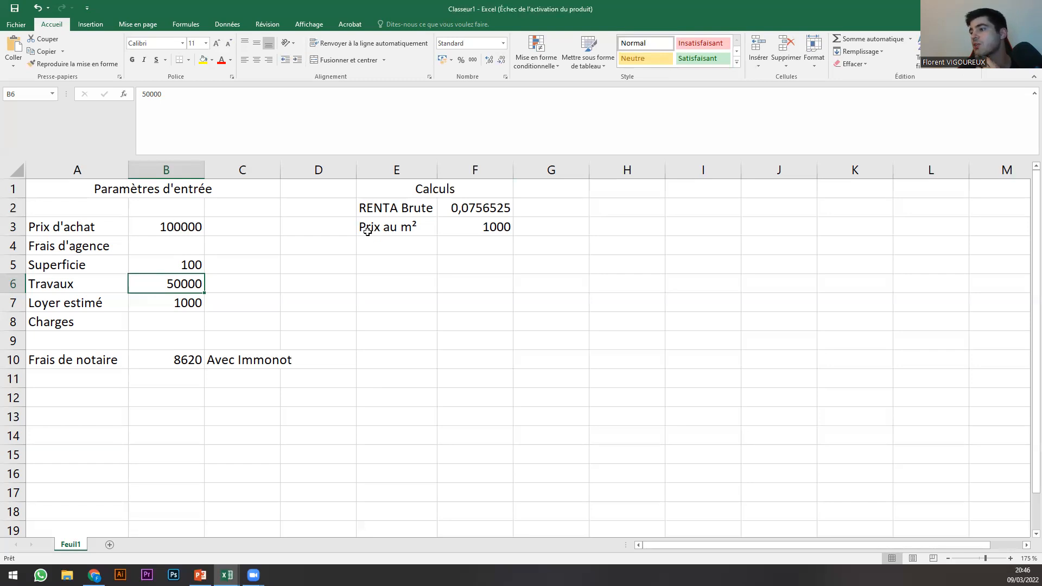
Move the "Prix au m²" label and its formula from E3:F3 to H2:I2.
drag(202, 223, 187, 309)
drag(187, 308, 187, 309)
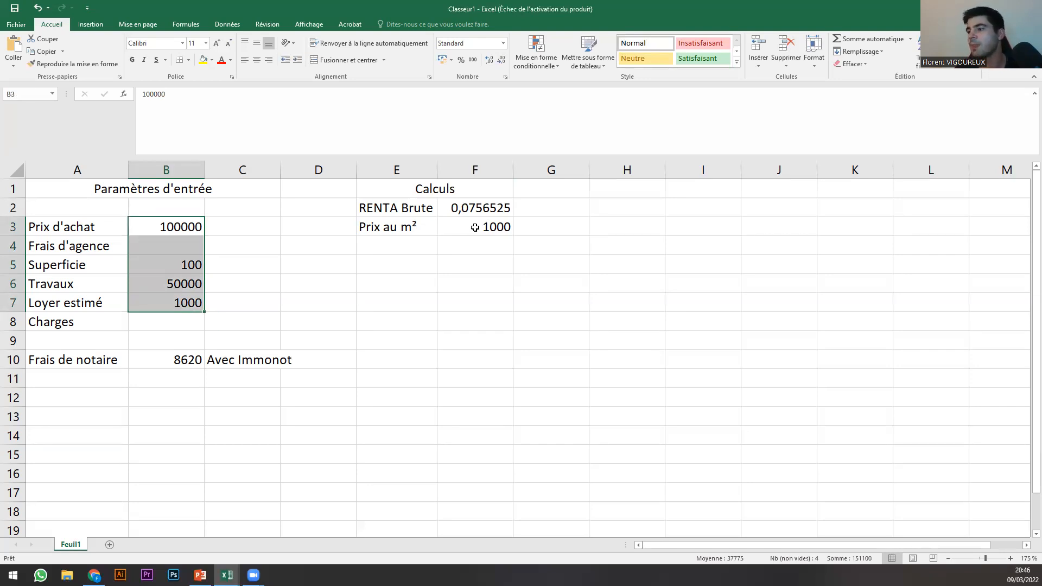
click(406, 245)
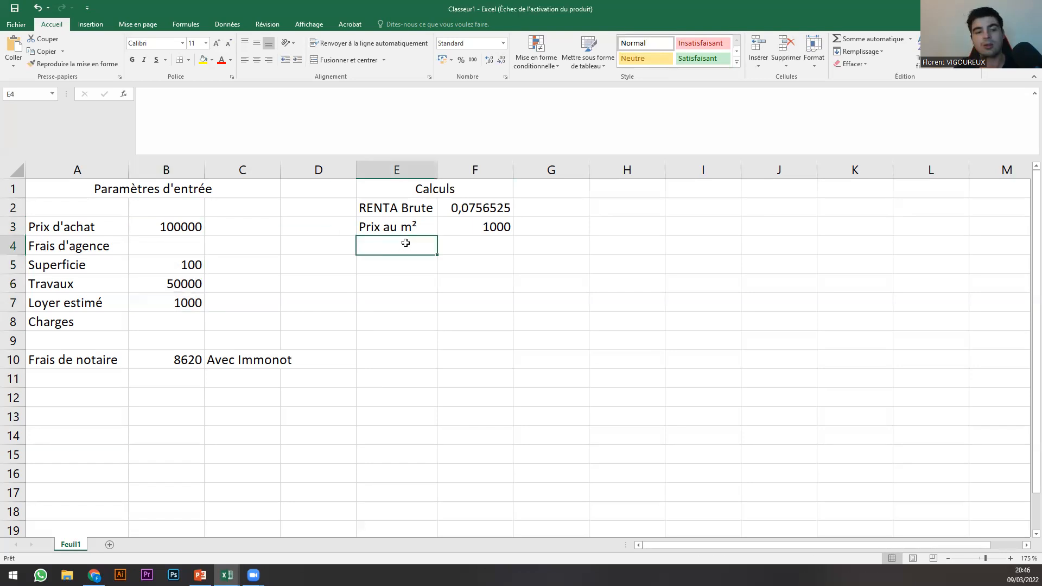
click(395, 227)
mouse_move(376, 227)
mouse_down()
mouse_move(457, 227)
mouse_move(325, 214)
mouse_move(611, 212)
mouse_move(278, 215)
mouse_move(703, 205)
mouse_up()
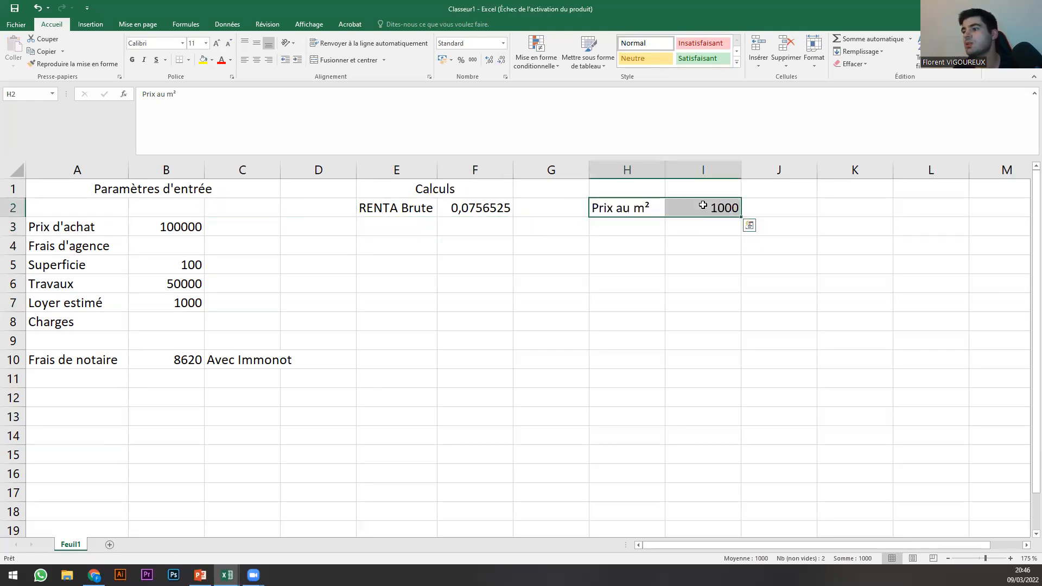
Enter the label "RENTA Nette" in cell E3 under the gross yield label.
click(399, 228)
text(RENTA)
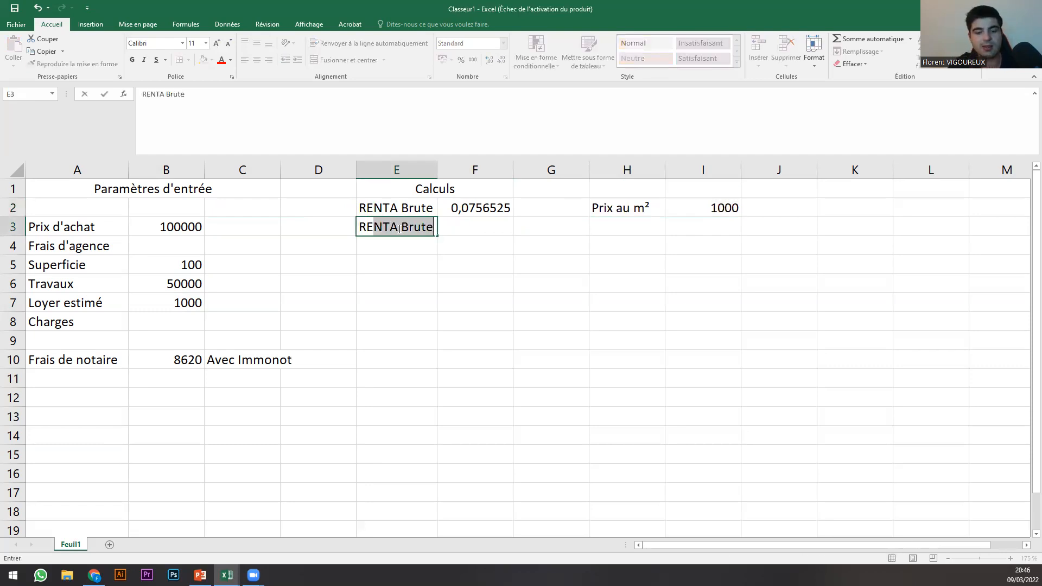
text( N)
text(ettr)
text(ette)
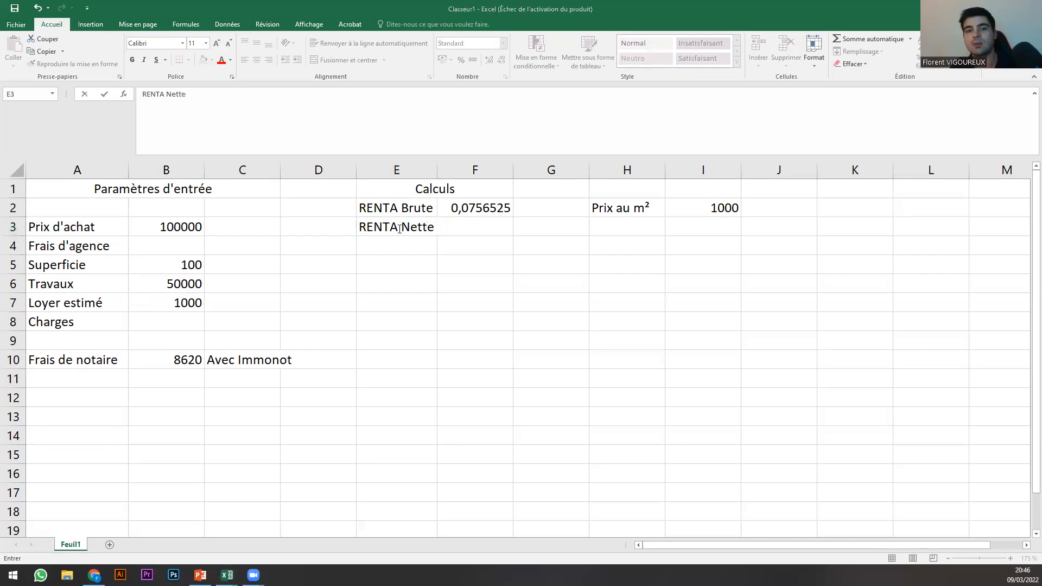
Switch to the PowerPoint slide RENTA to examine the charges in the RENTA nette formula, and return to the Excel workbook.
key(alt+Tab)
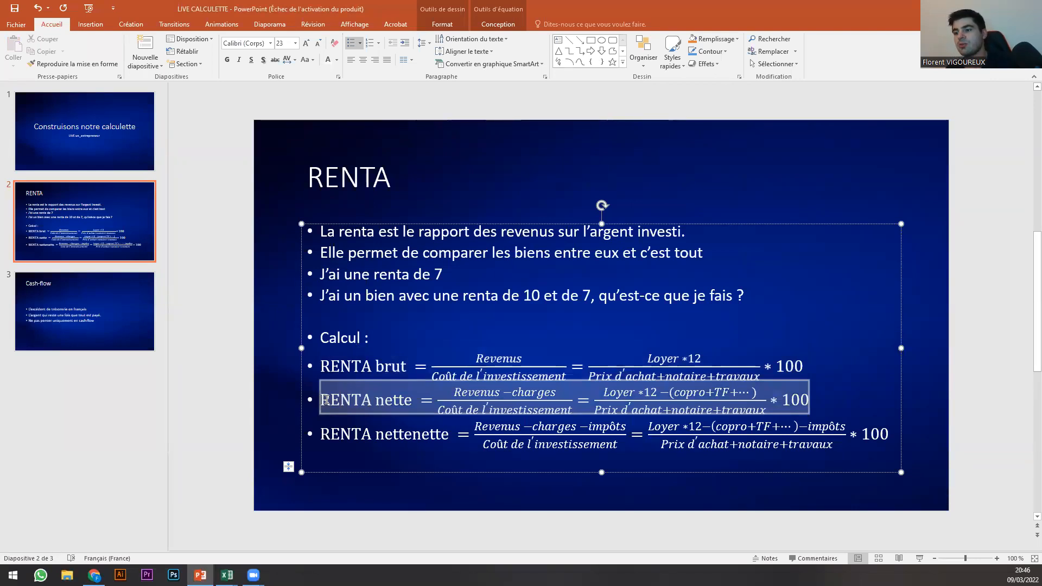
click(510, 390)
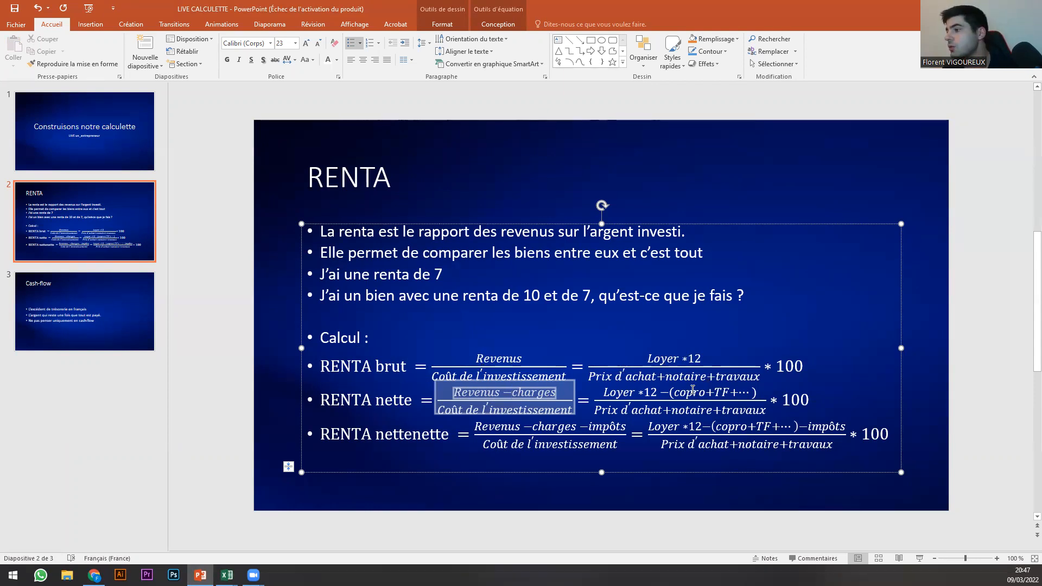
drag(677, 391, 726, 390)
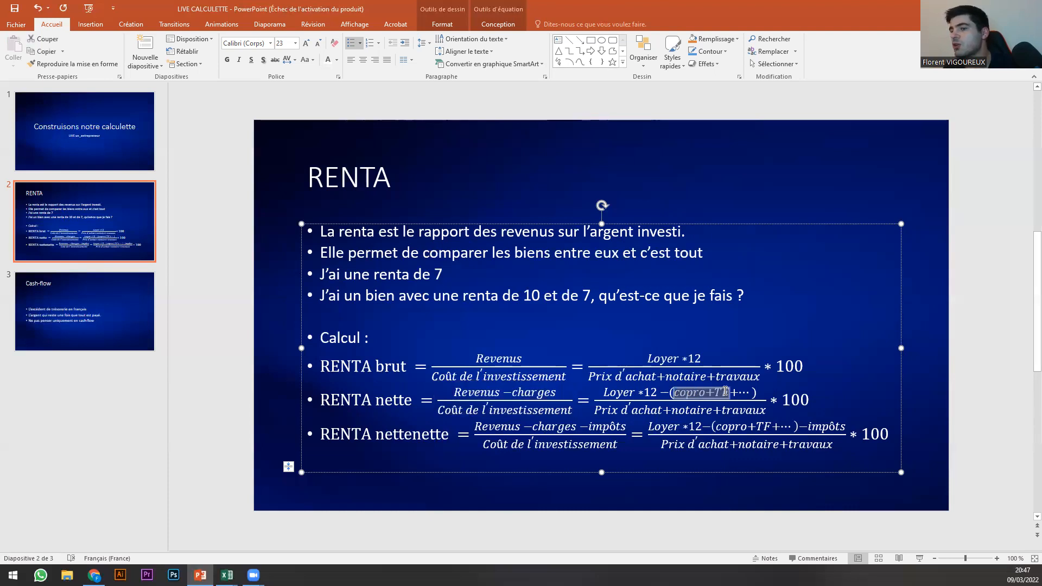
click(731, 393)
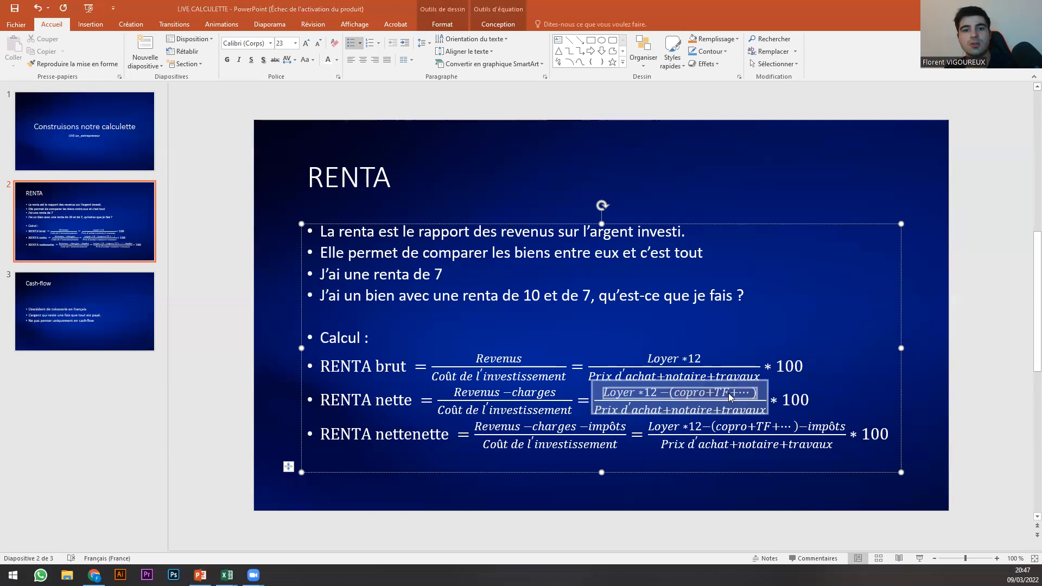
key(alt+Tab)
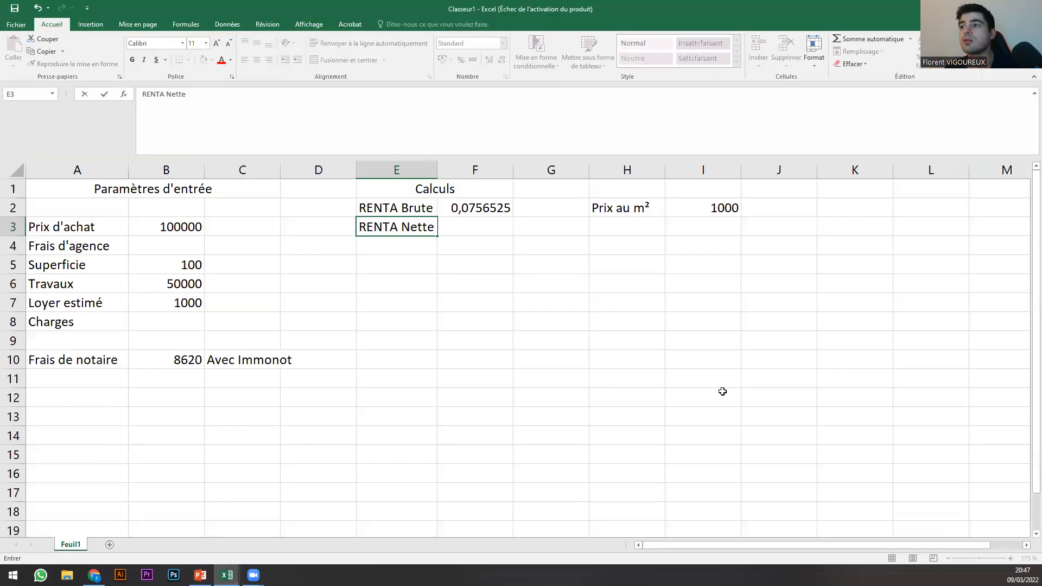
Unmerge the "Paramètres d'entrée" heading and merge and centre it across A1:B1 only.
click(246, 207)
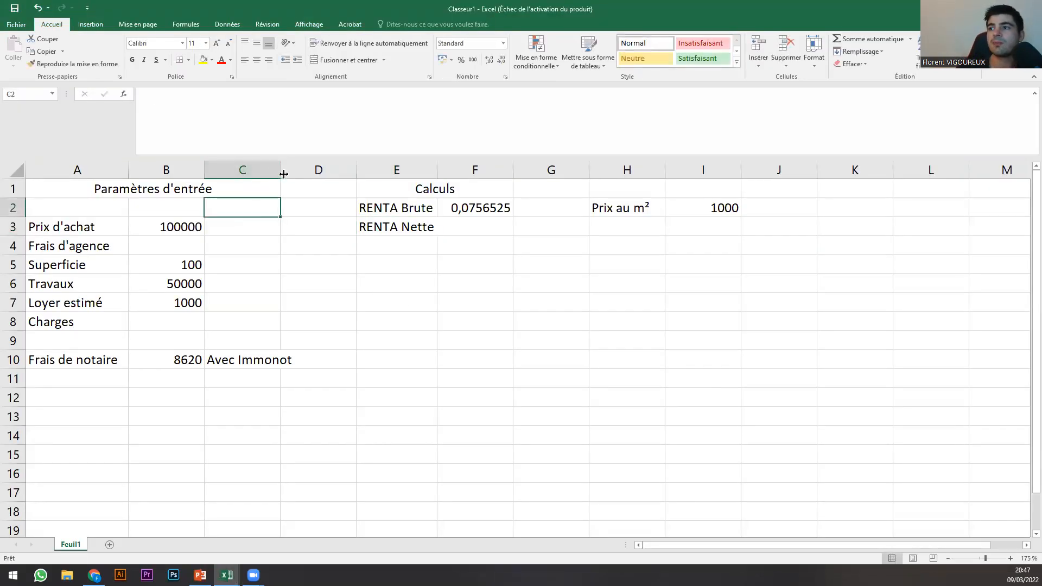
click(266, 189)
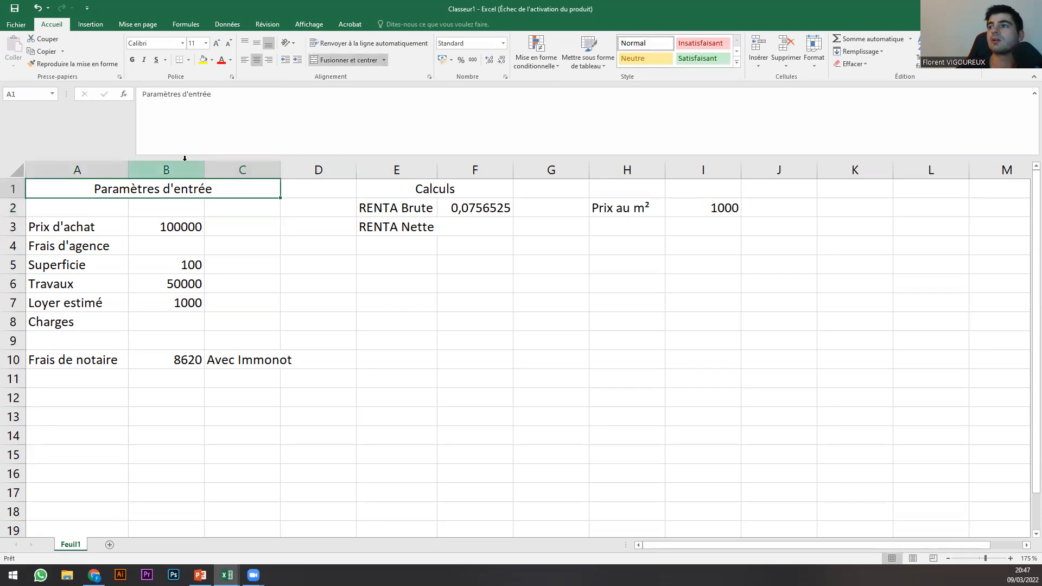
click(331, 61)
drag(99, 185, 173, 183)
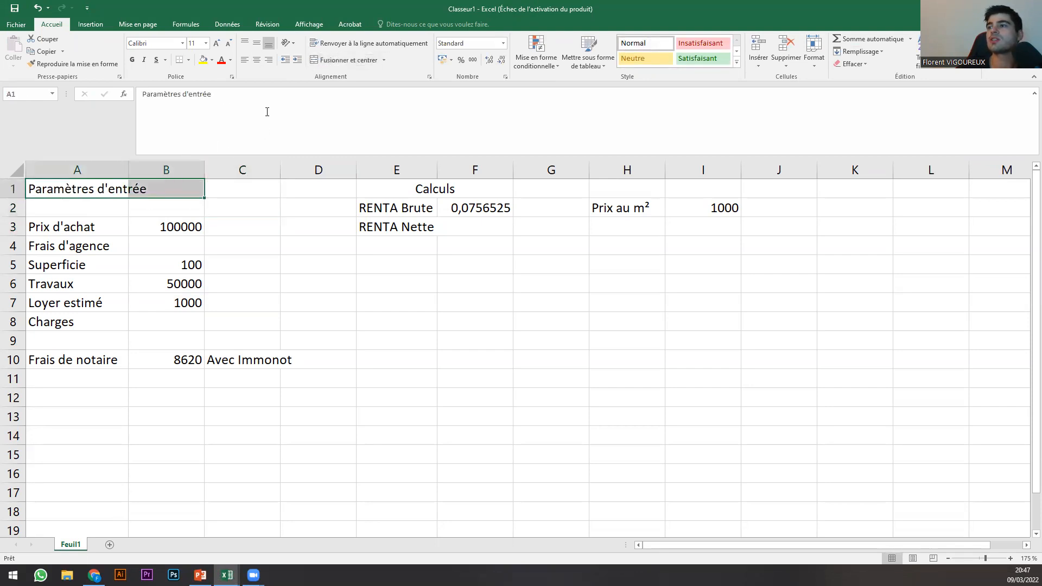
click(343, 61)
Insert two new columns before column D, between the input parameters and the Calculs block.
drag(325, 171, 402, 170)
right_click(411, 169)
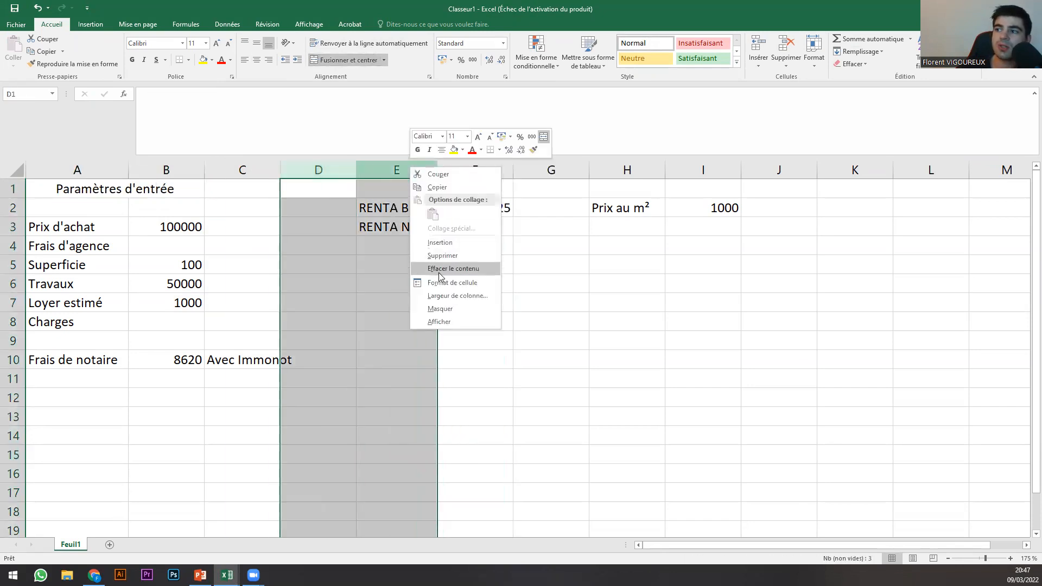
click(440, 242)
Merge and centre D1:E1 with the heading "Charges", and enter the label "Copro" in cell D2.
drag(340, 206, 403, 192)
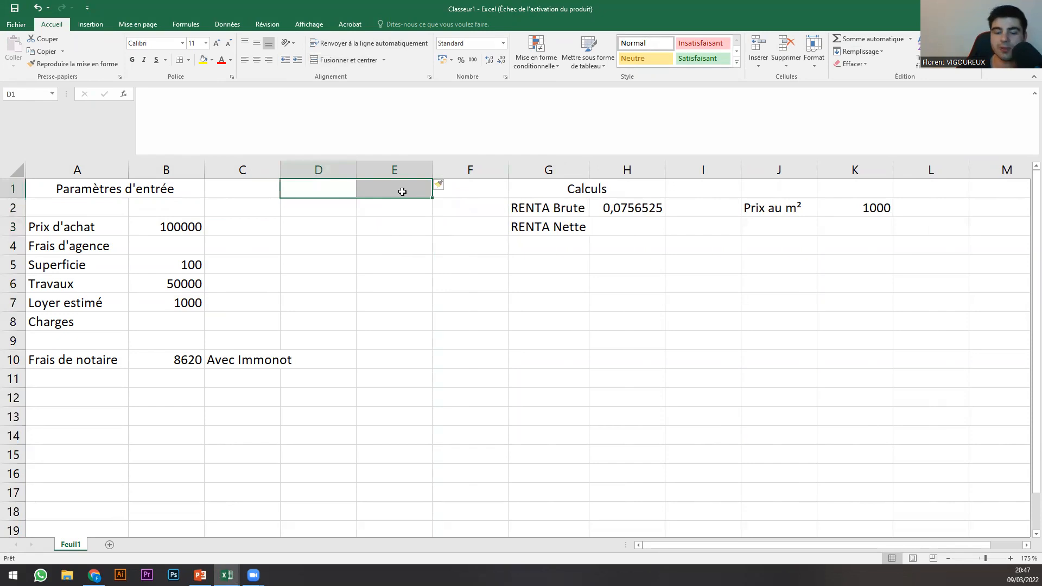
click(327, 61)
text(Char)
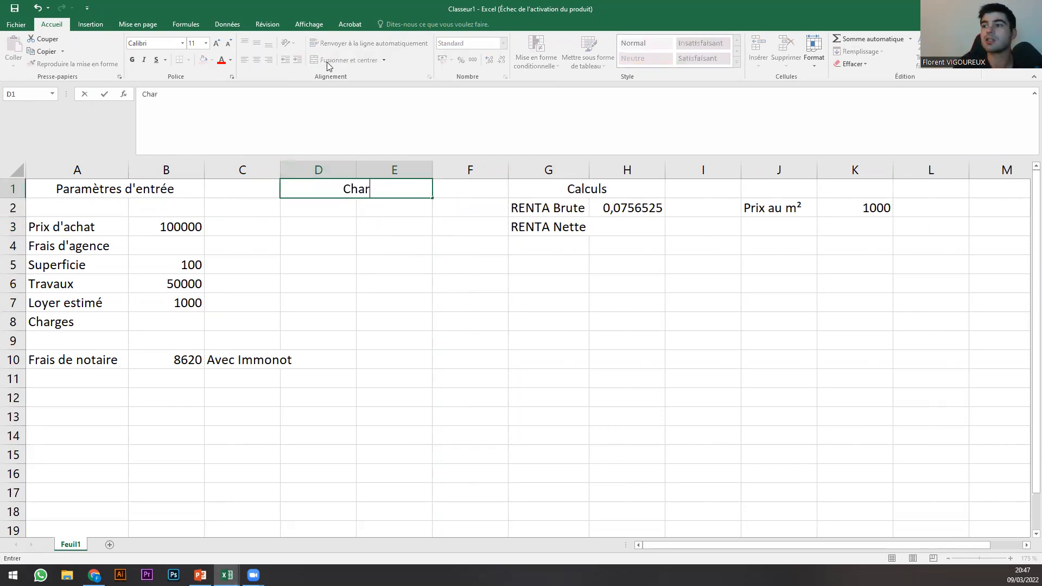
text(ges)
key(Return)
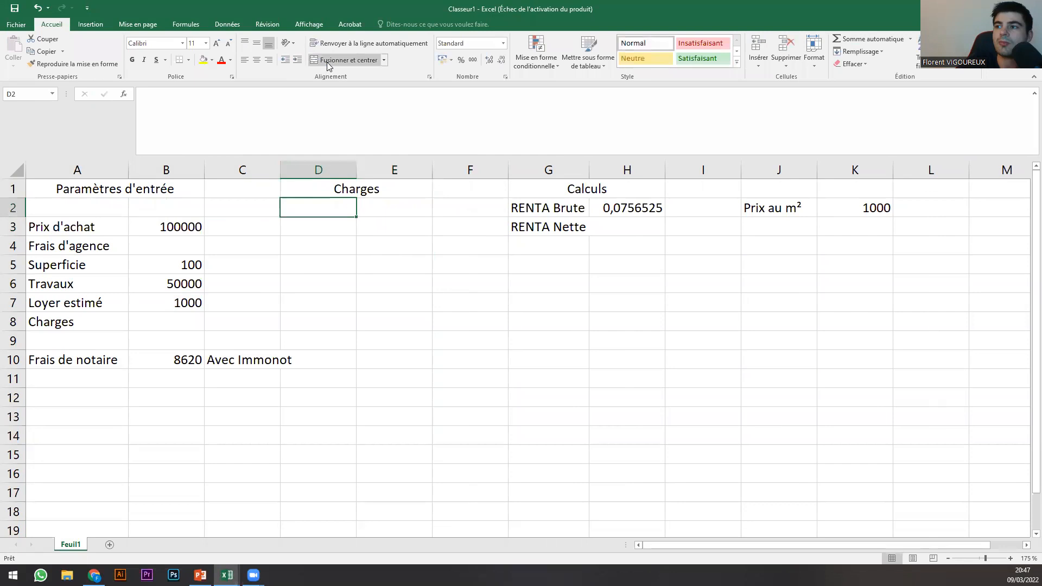
text(Copro)
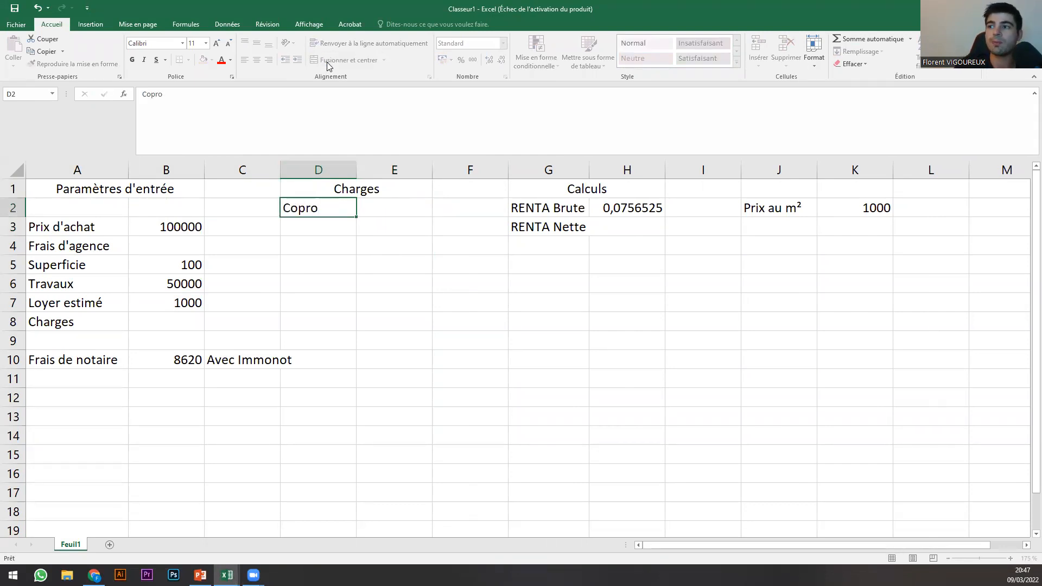
key(Return)
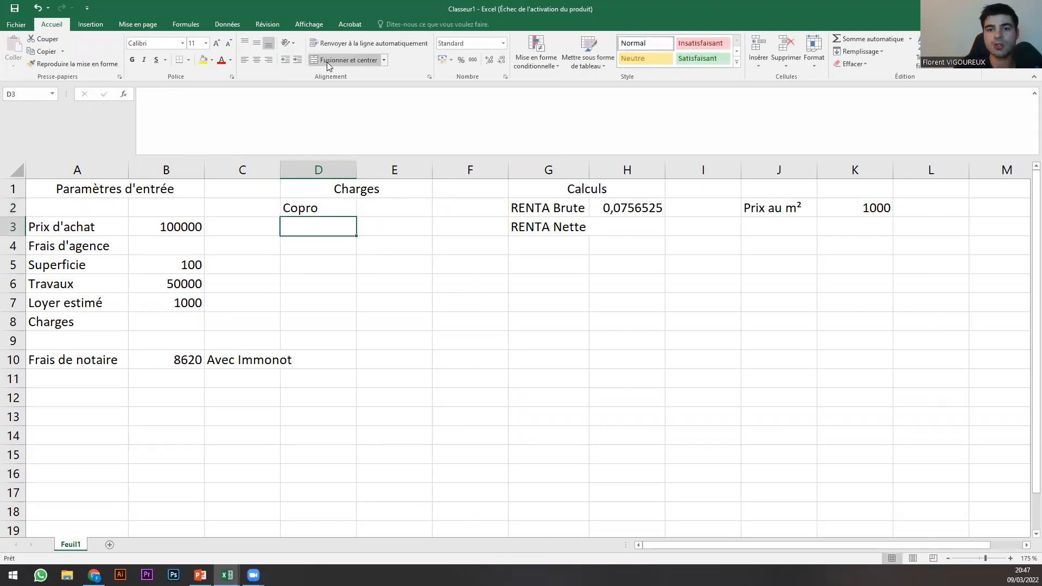
Enter the charge labels "travaux", "Ménage" and "Gestion en agence" in cells D3 to D5.
text(travaux)
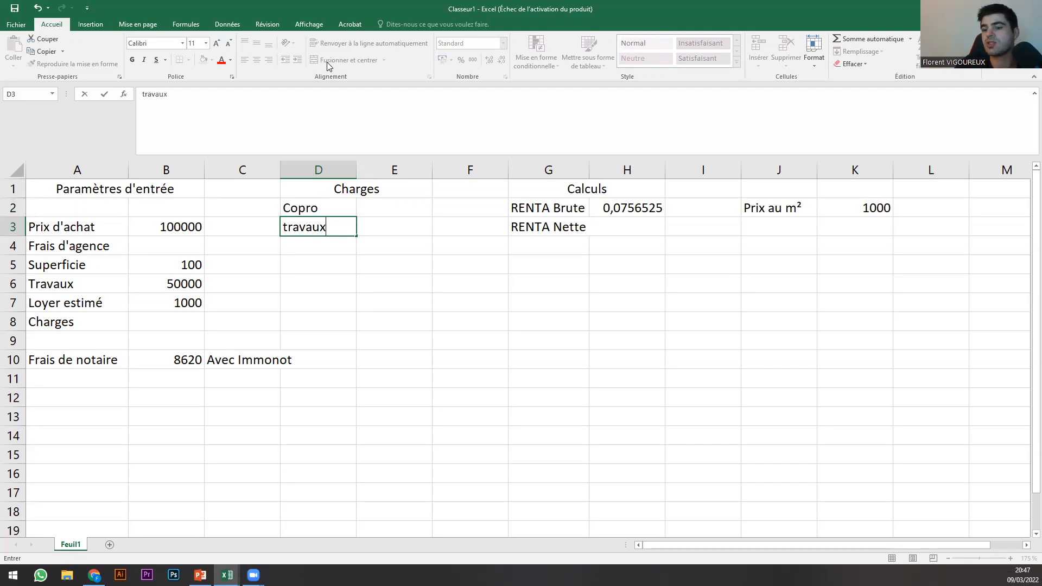
key(Return)
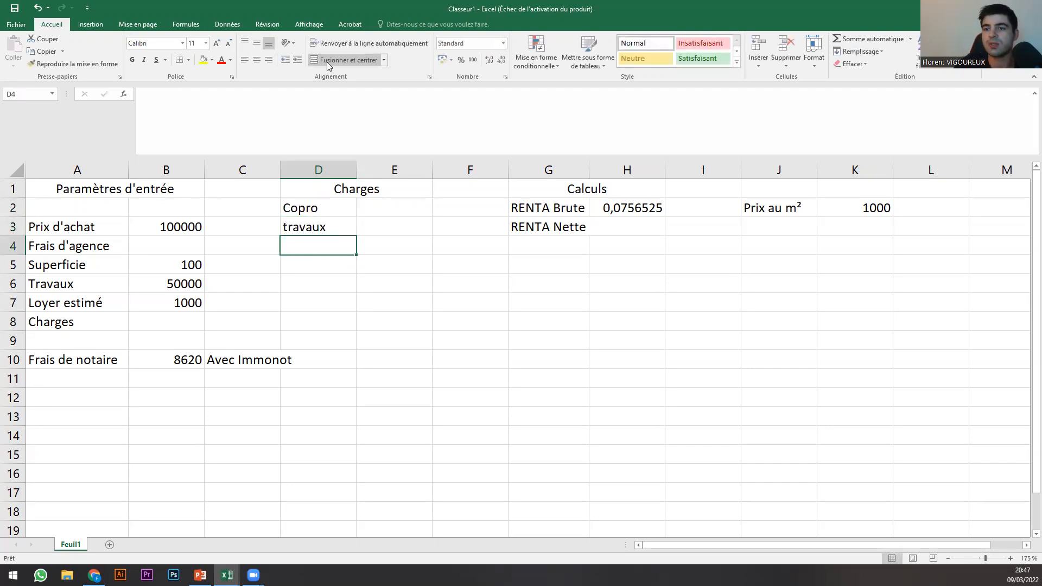
key(Up)
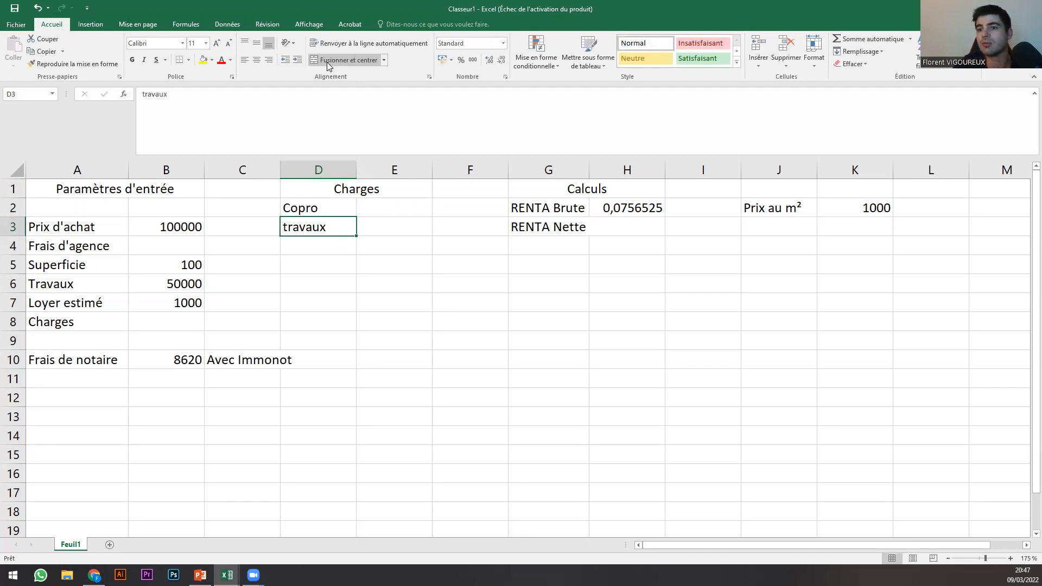
key(Down)
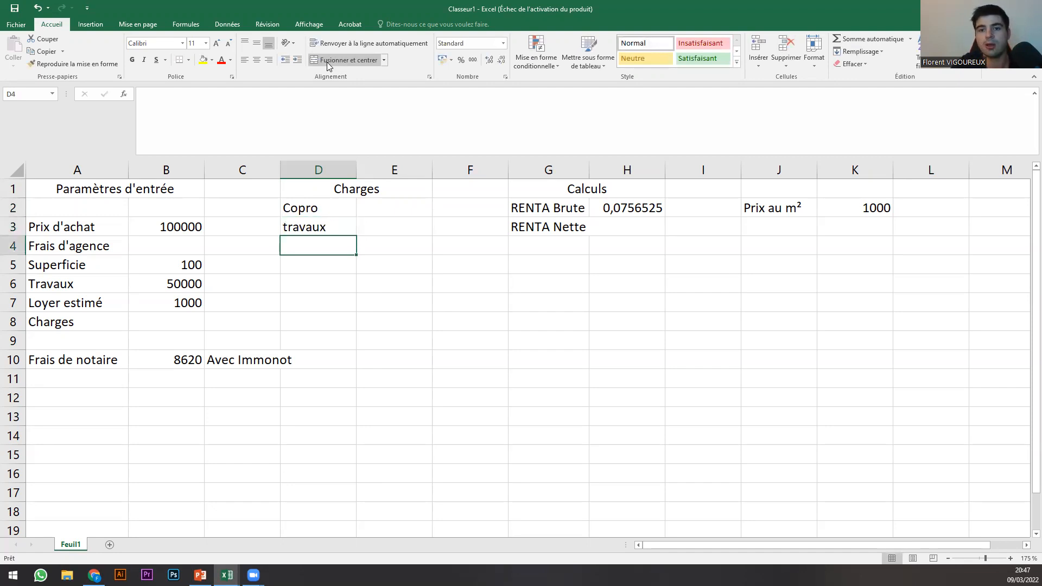
text(Ménage)
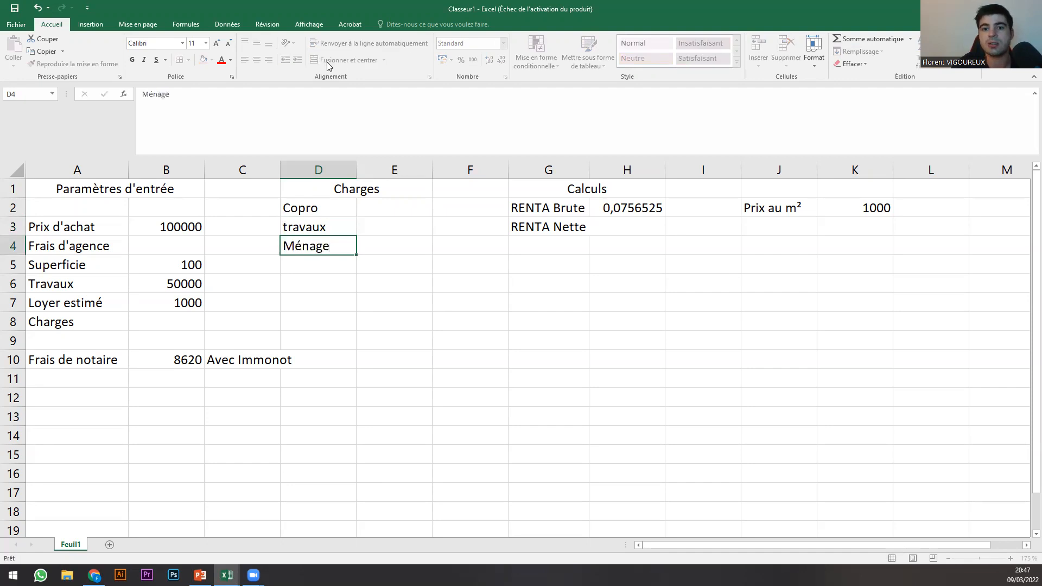
key(Return)
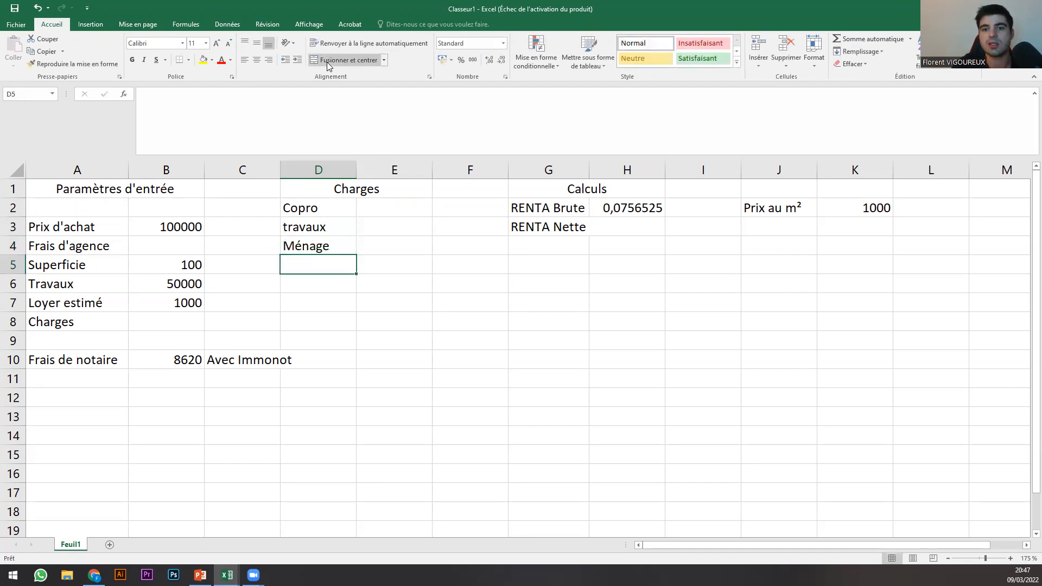
text(Gestio)
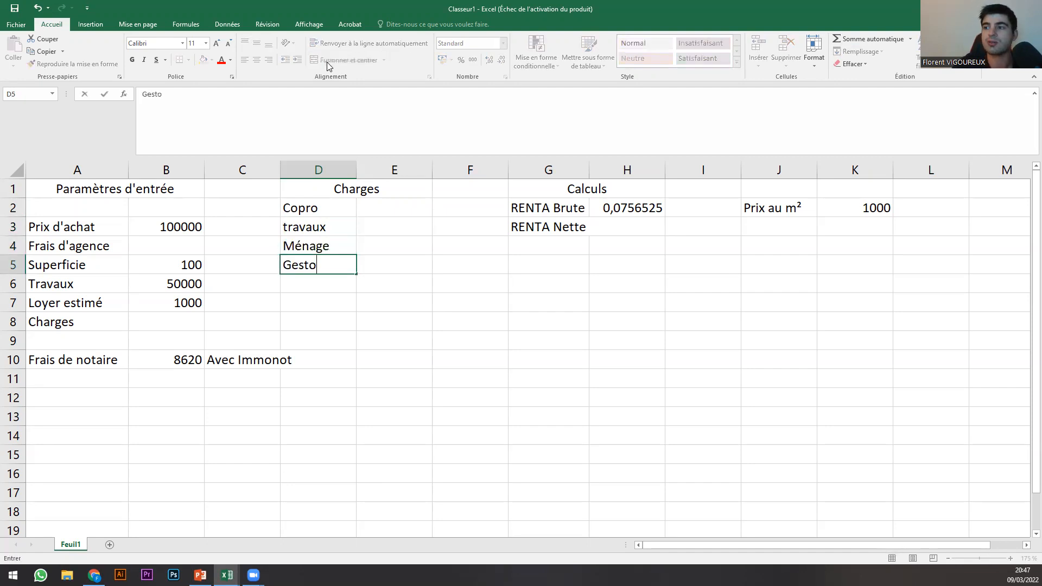
text(n en agence)
key(Return)
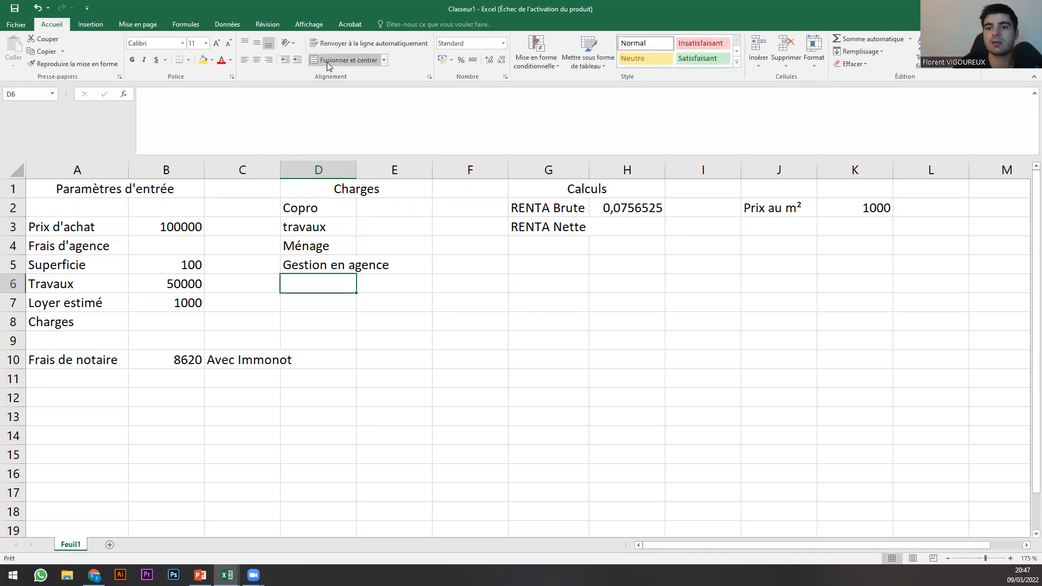
Add the charge labels "Assurance" in D6 and "GLI" in D7.
text(PNO)
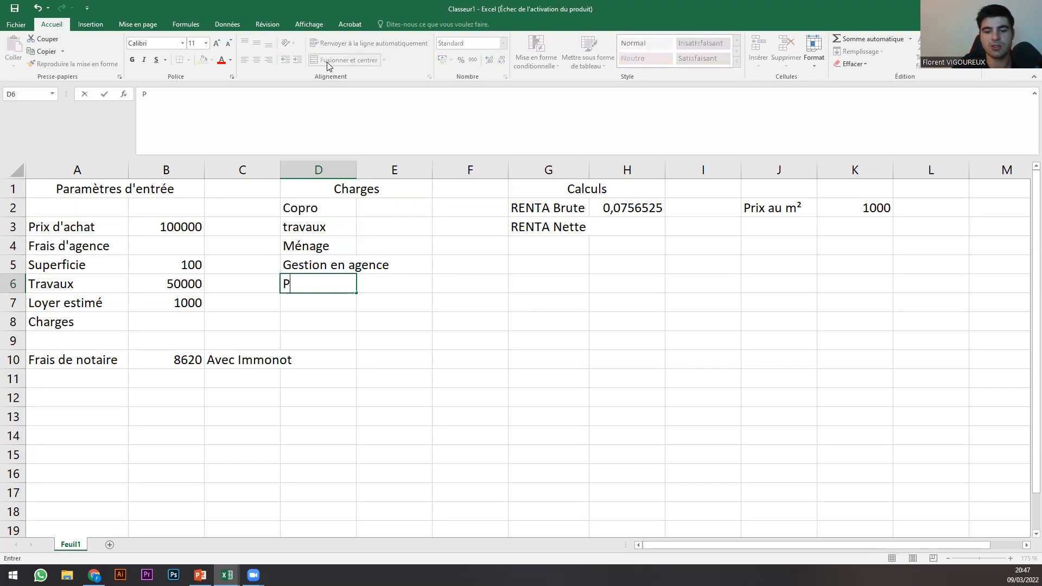
key(BackSpace)
key(BackSpace)
key(BackSpace)
text(Assurance)
key(Return)
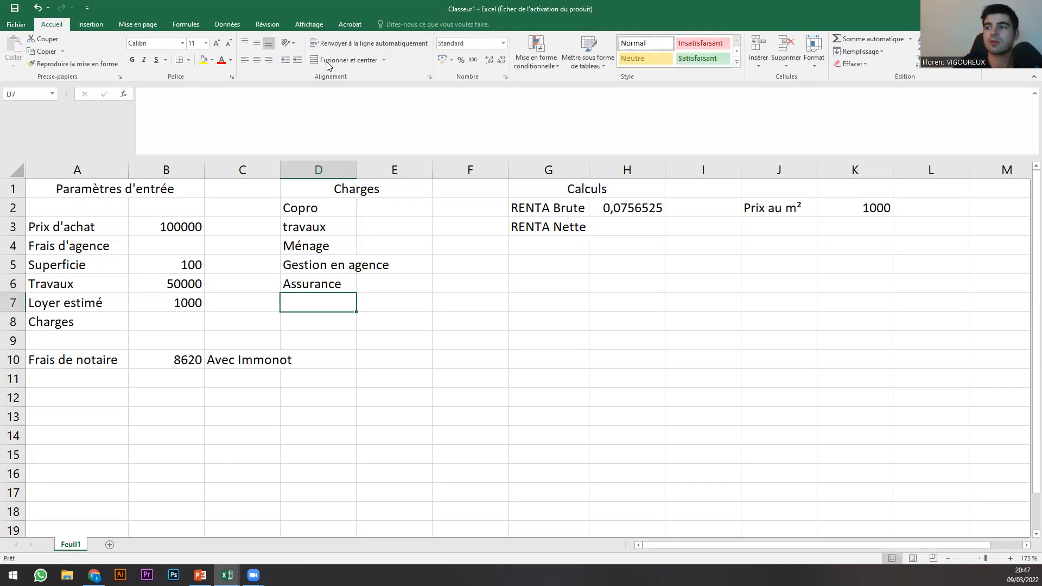
text(GLI)
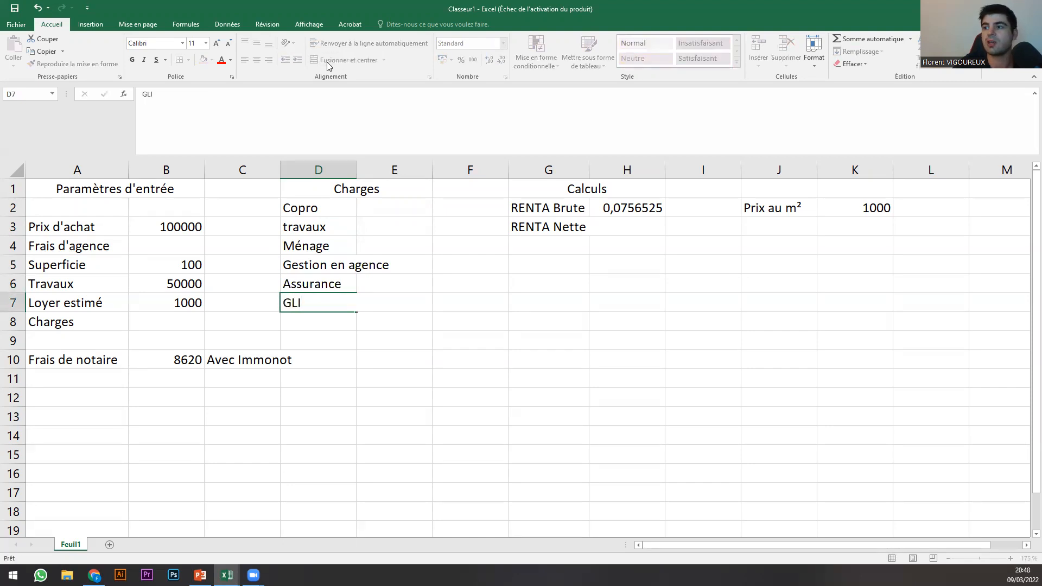
key(Return)
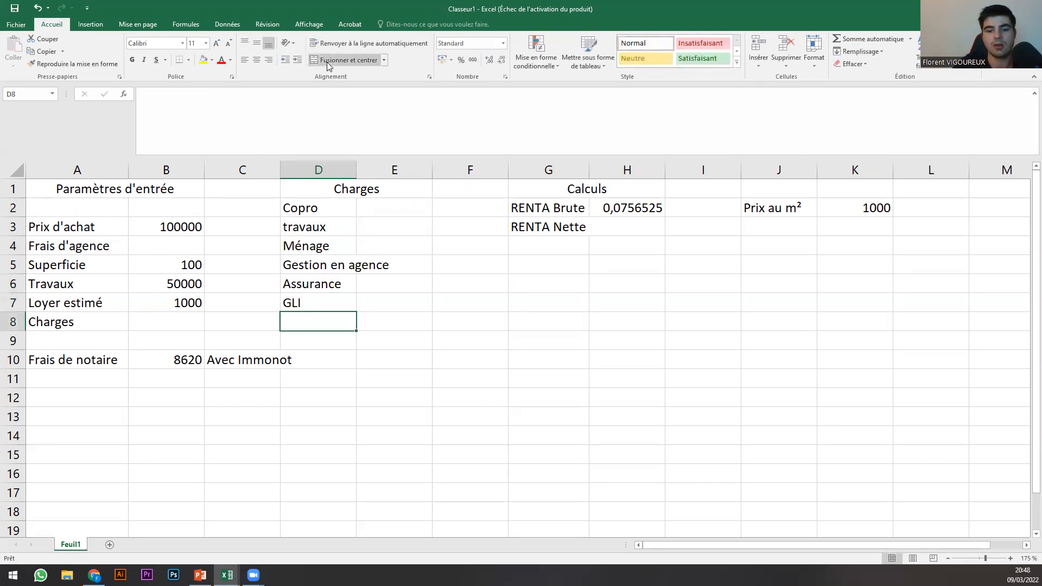
Add the charge labels "Compta" in D8 and "CFE" in D9.
text(Compta)
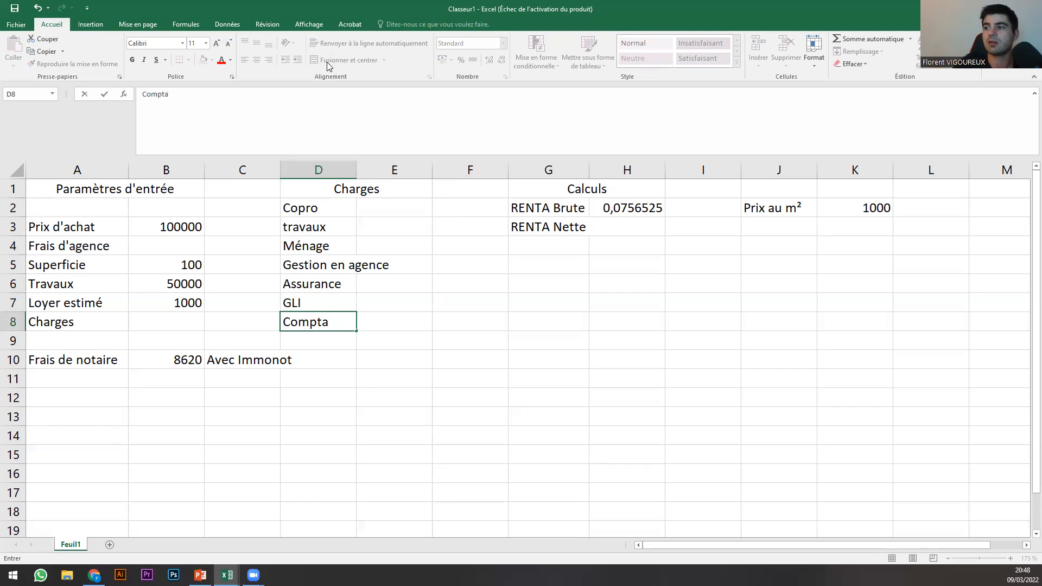
key(Return)
text(E)
key(BackSpace)
text(CFE)
key(Return)
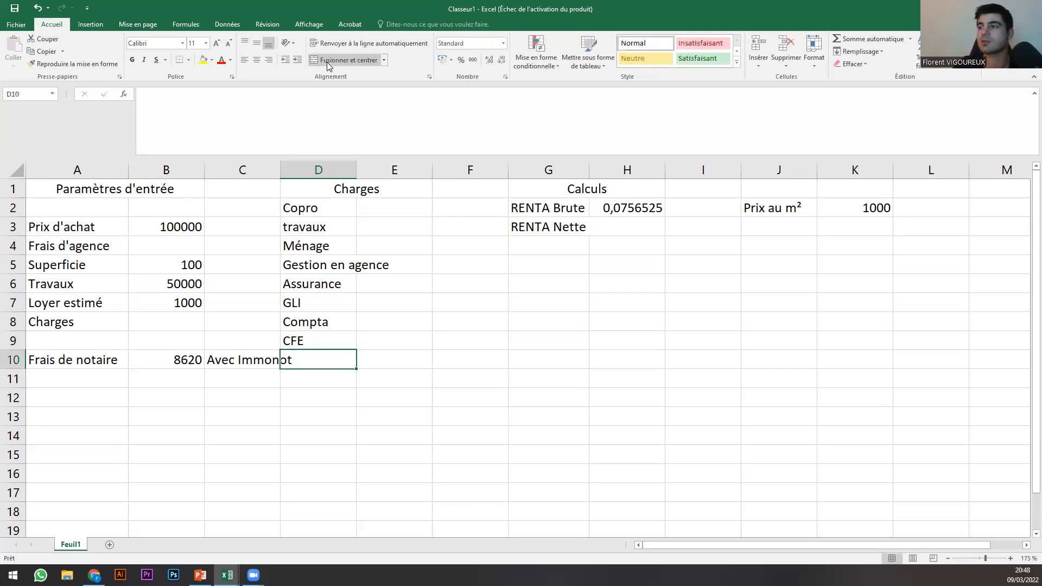
Autofit column C to its text and enter the label "Charges totales" in cell D10.
double_click(286, 171)
click(335, 343)
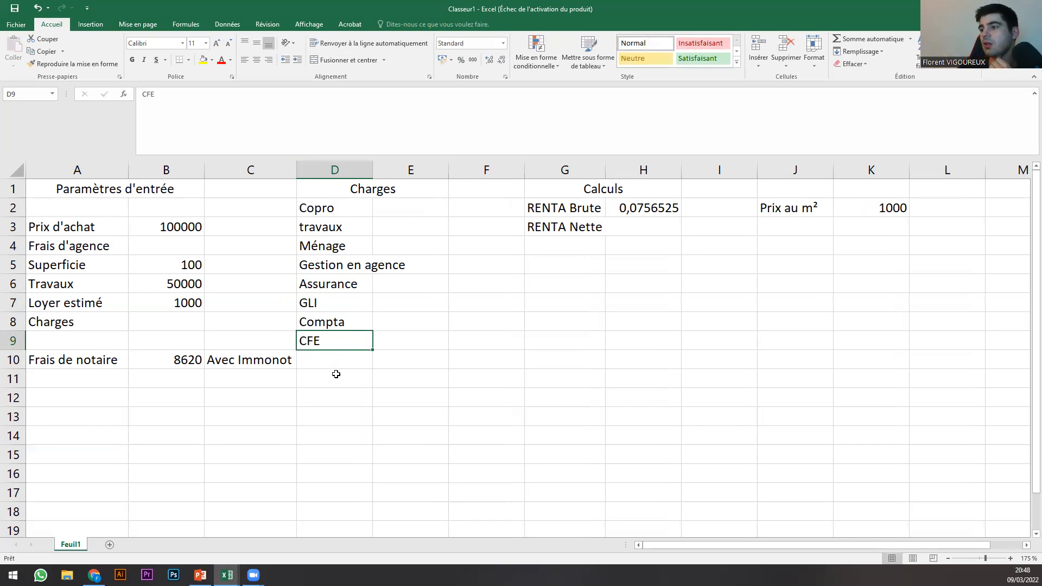
click(331, 365)
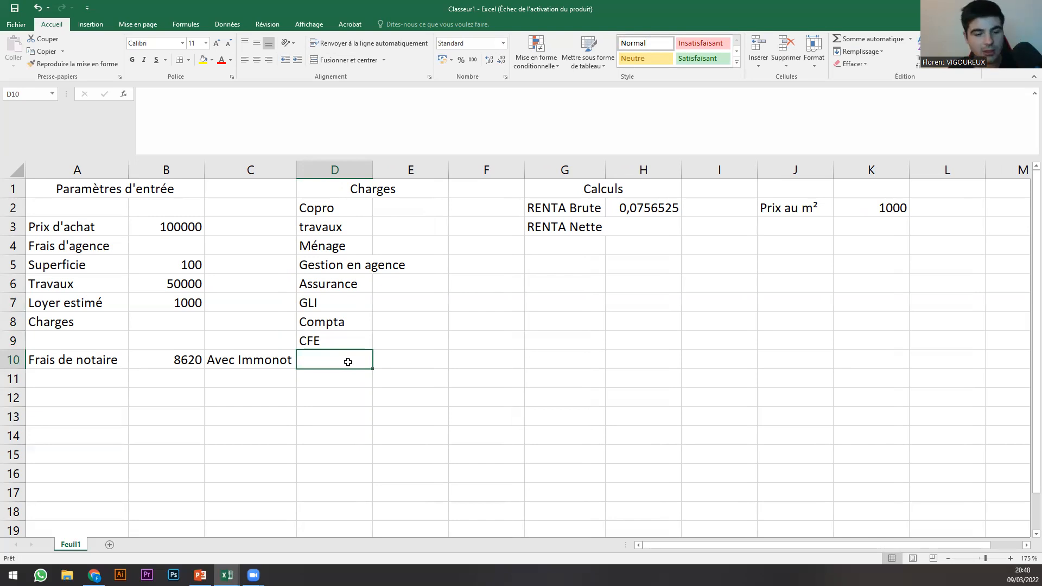
text(Charges totale)
key(Return)
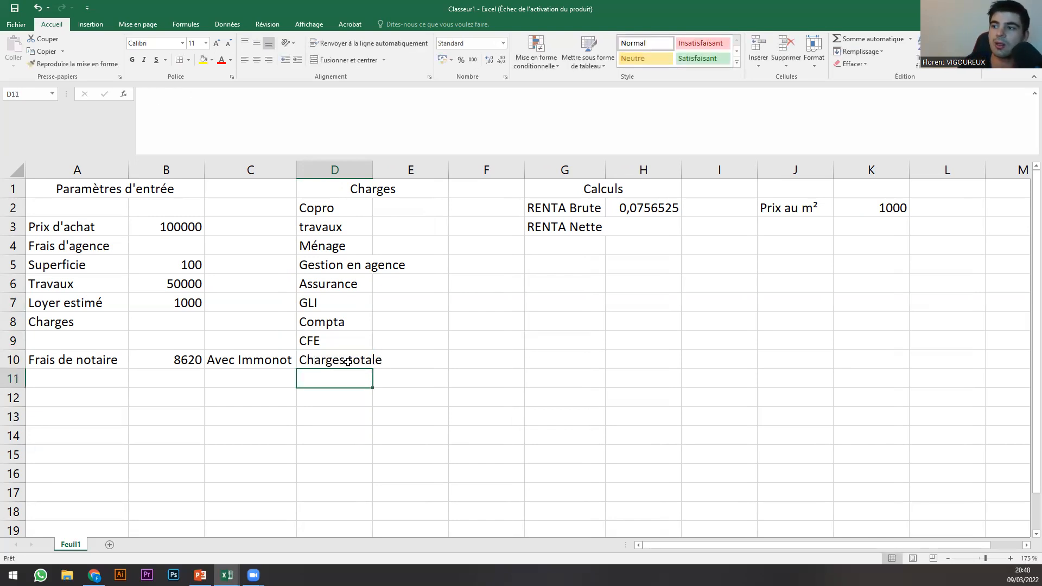
click(349, 363)
click(275, 125)
text(s)
key(Return)
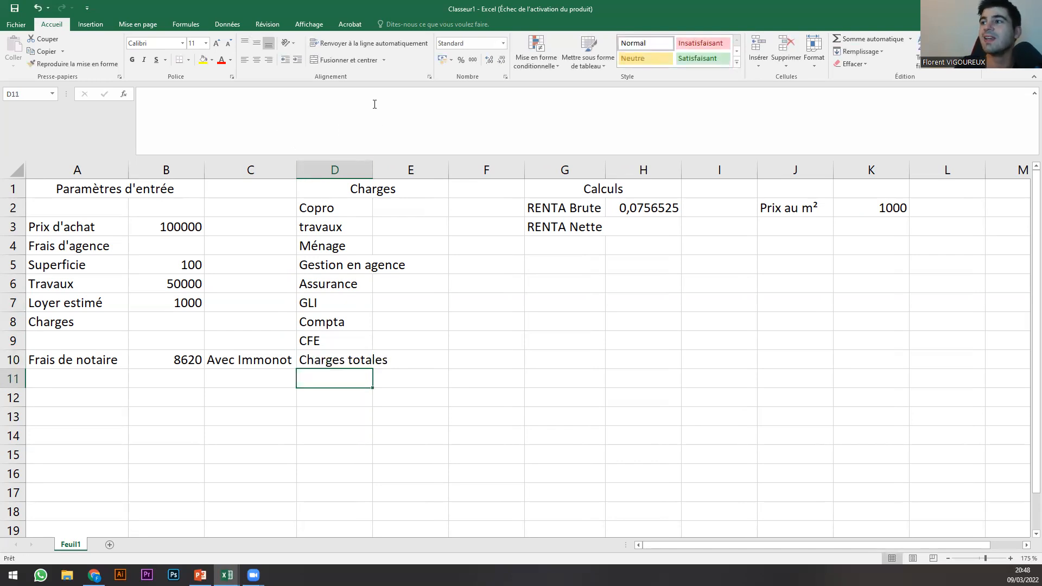
Autofit column D to its longest label and widen column C slightly further.
double_click(373, 172)
drag(296, 172, 314, 171)
click(452, 201)
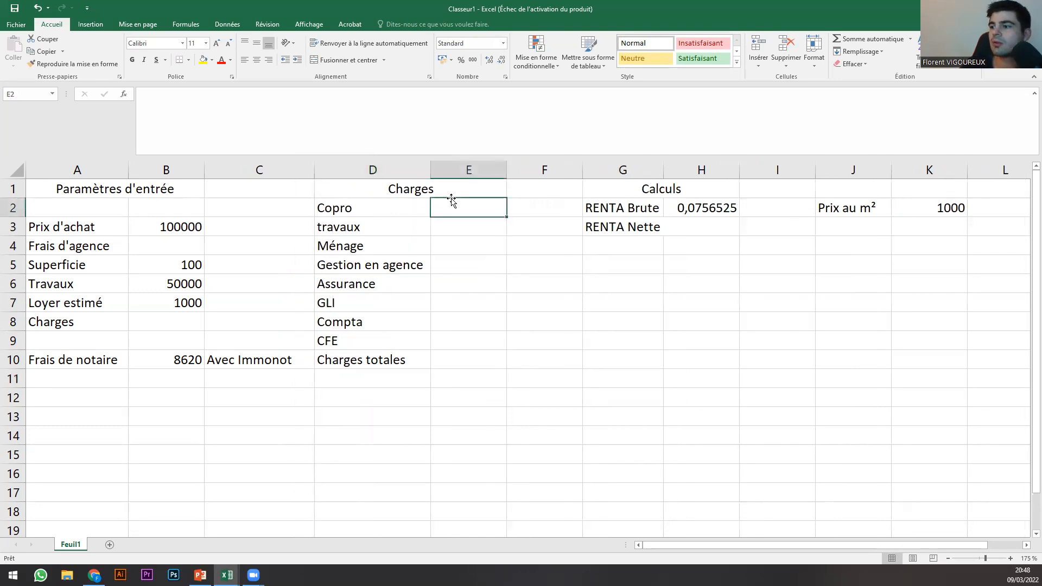
Enter the charge amounts 30 for Copro in E2 and 10 for travaux in E3.
click(459, 183)
click(467, 204)
text(2)
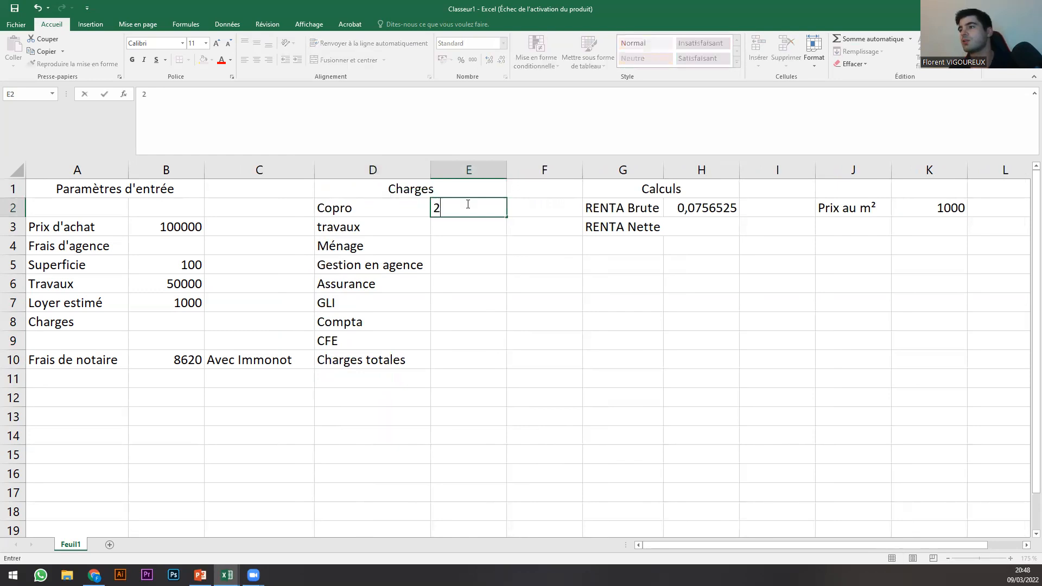
key(BackSpace)
text(30)
click(468, 226)
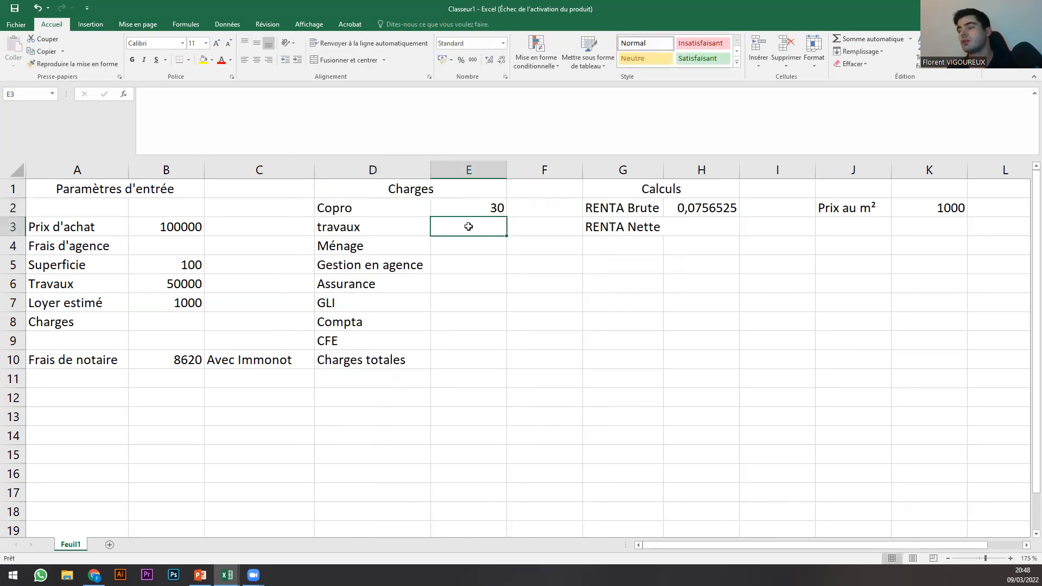
text(50)
key(BackSpace)
key(BackSpace)
text(10)
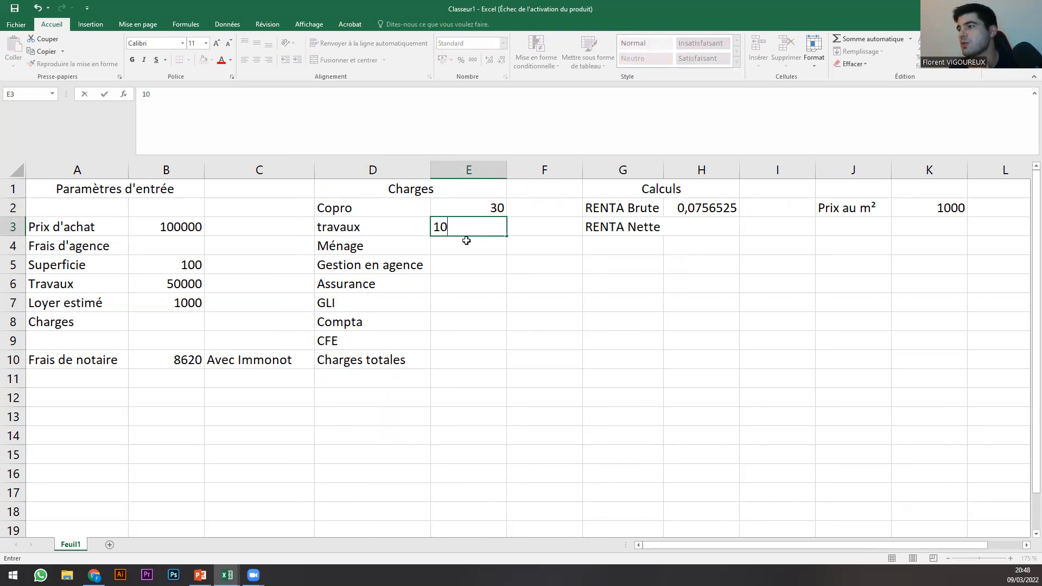
click(466, 240)
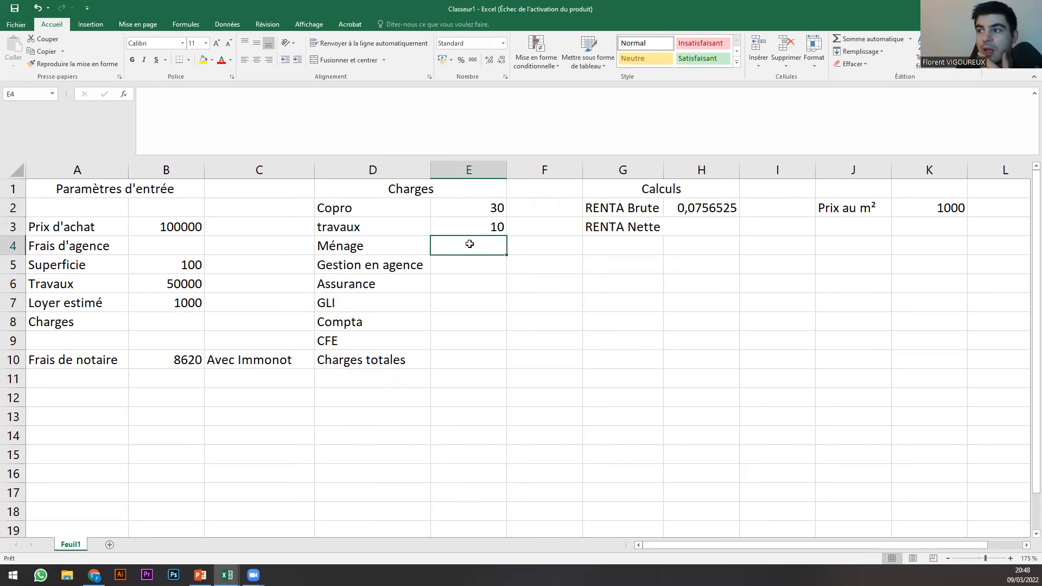
click(475, 227)
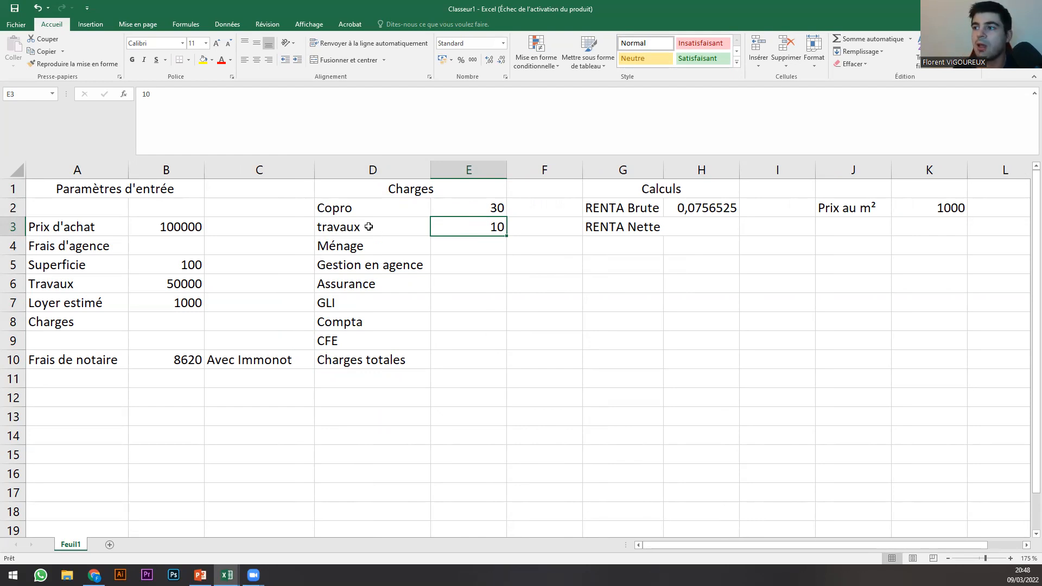
click(463, 251)
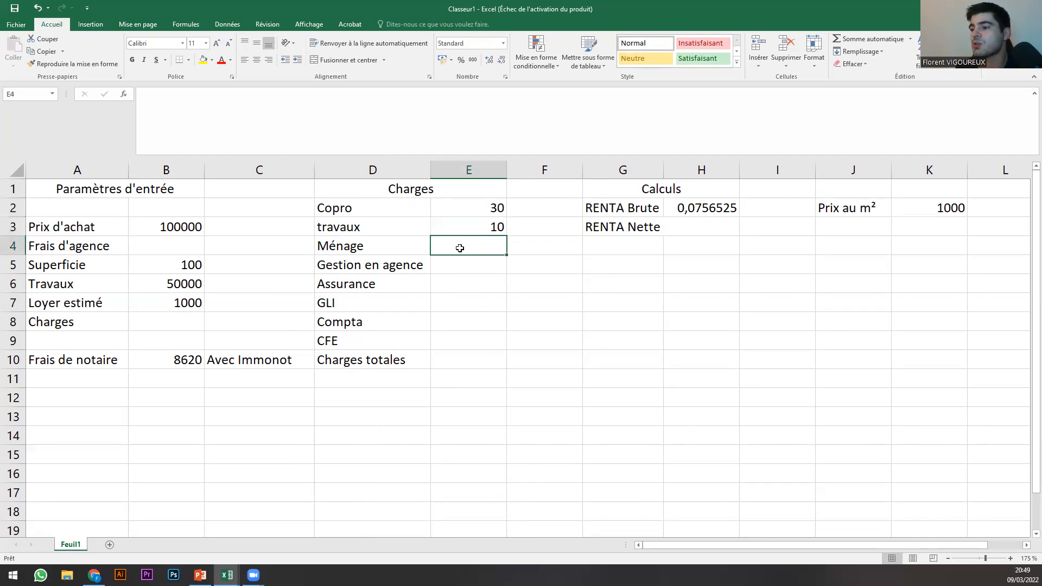
click(455, 265)
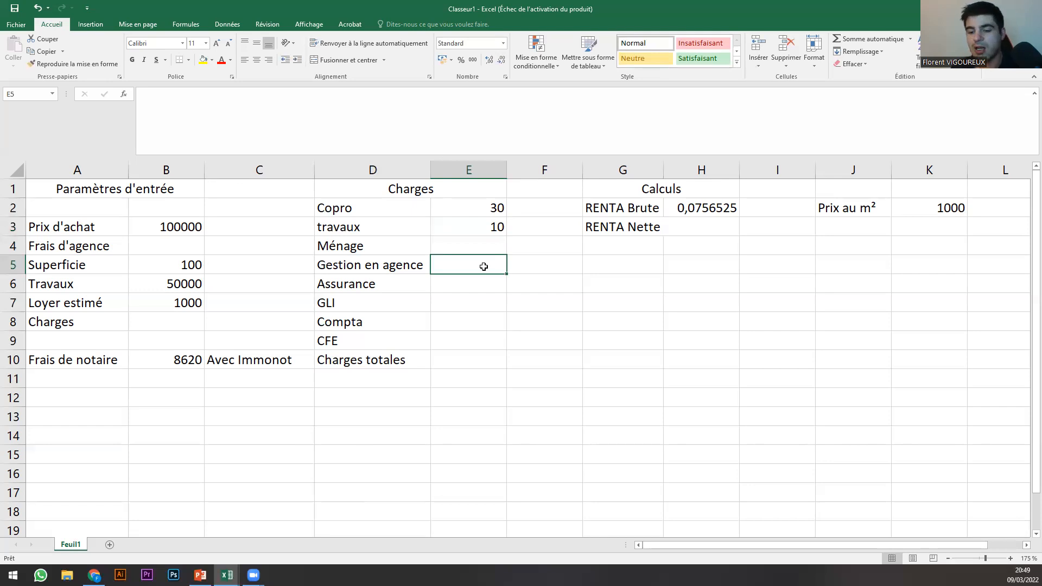
text(=)
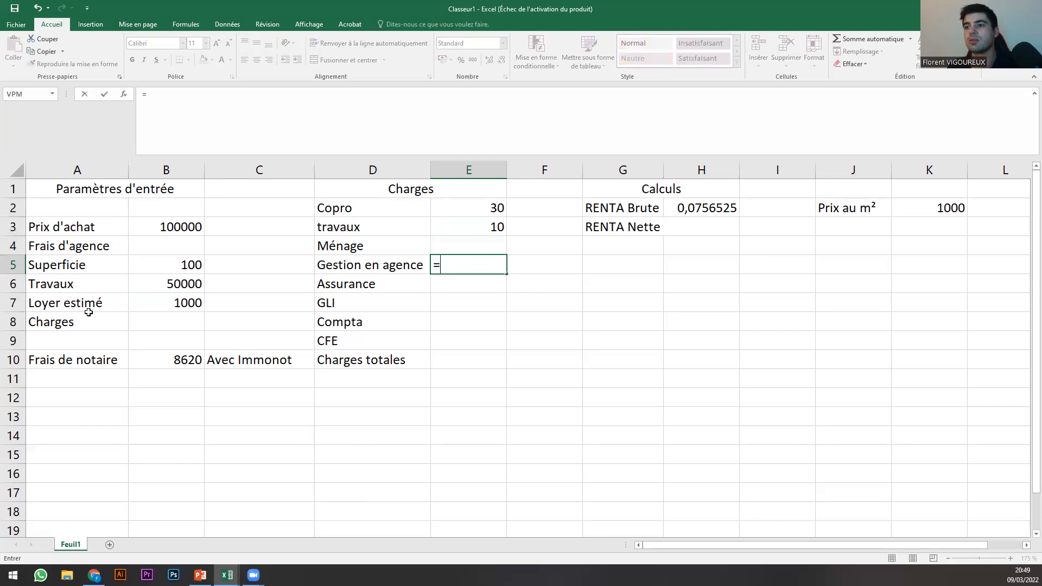
key(Escape)
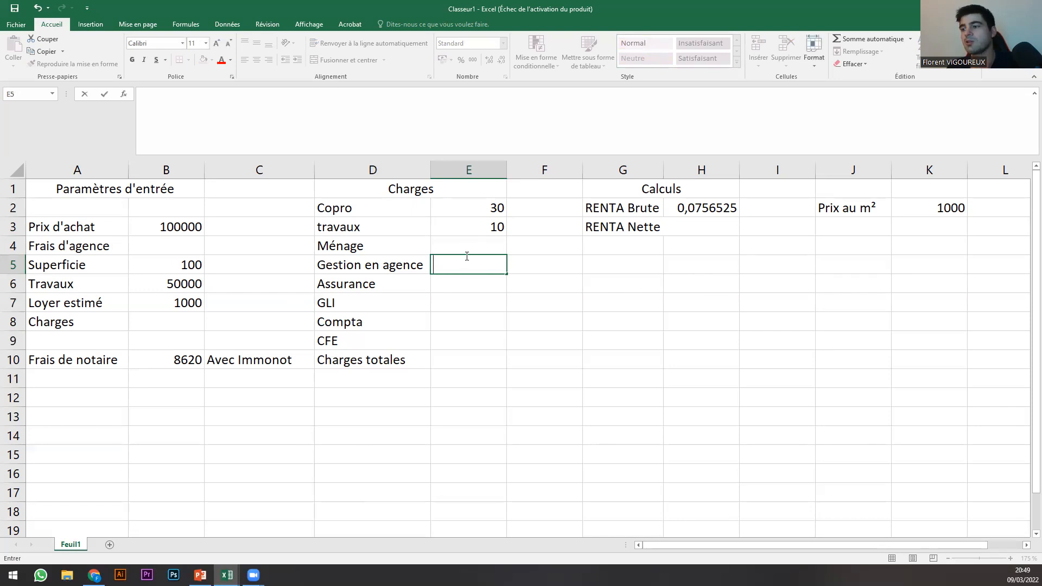
Enter 8 as the Assurance amount in cell E6.
click(464, 281)
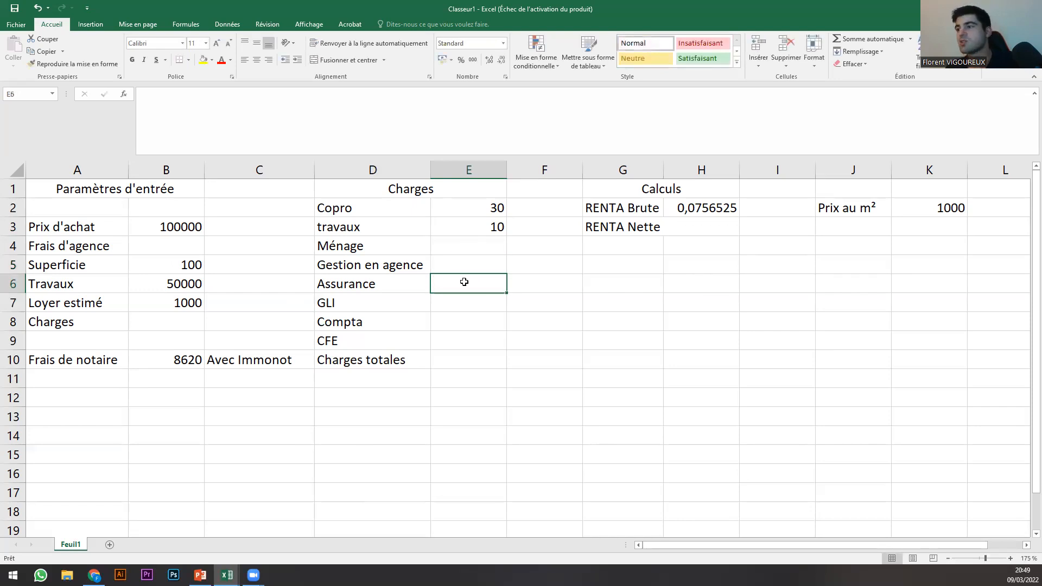
text(8)
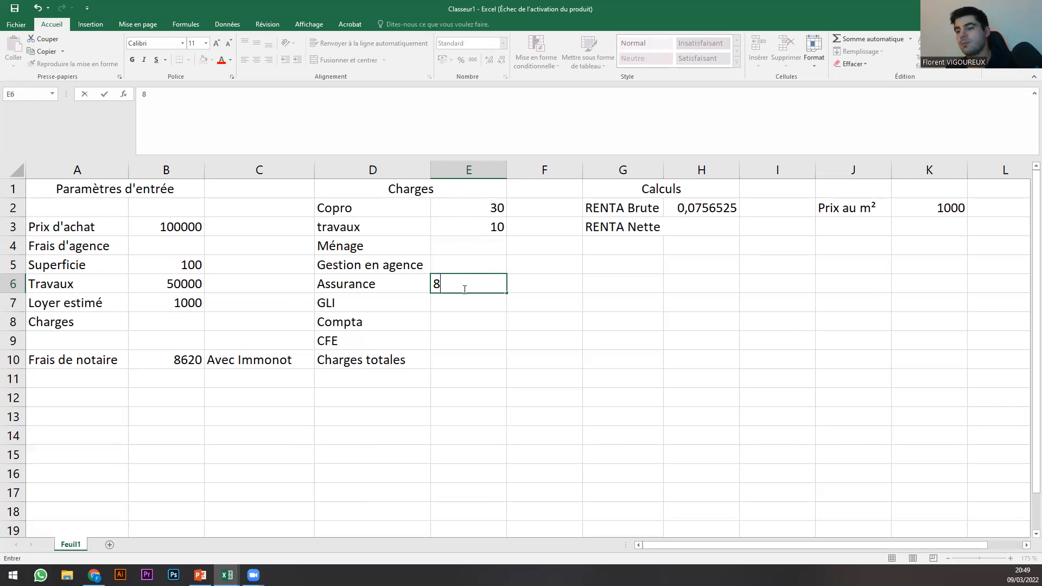
key(Return)
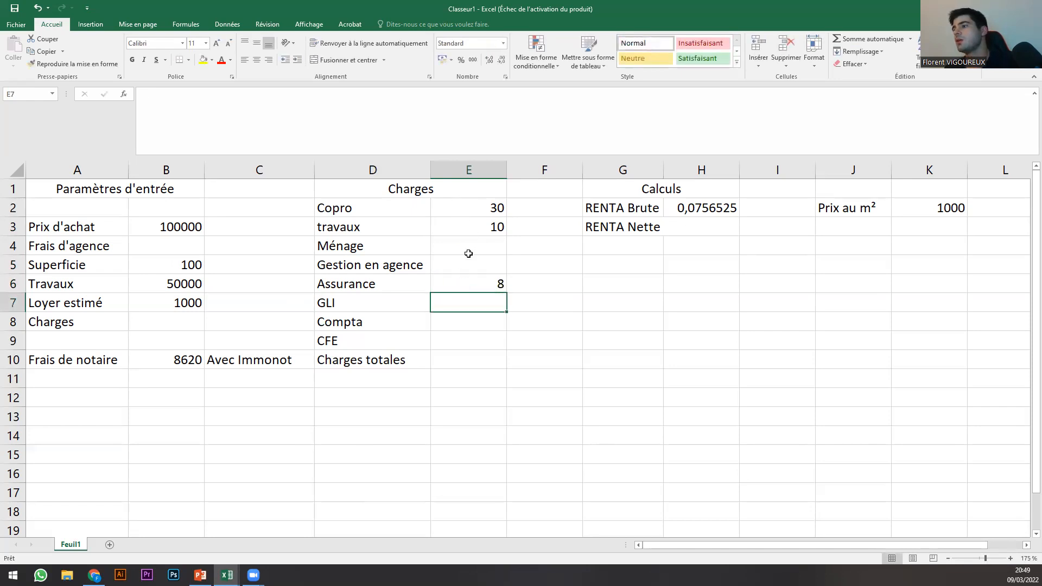
Calculate the annual total charges in E10 with the formula =SOMME(E2:E9)*12.
click(468, 317)
click(467, 339)
click(467, 353)
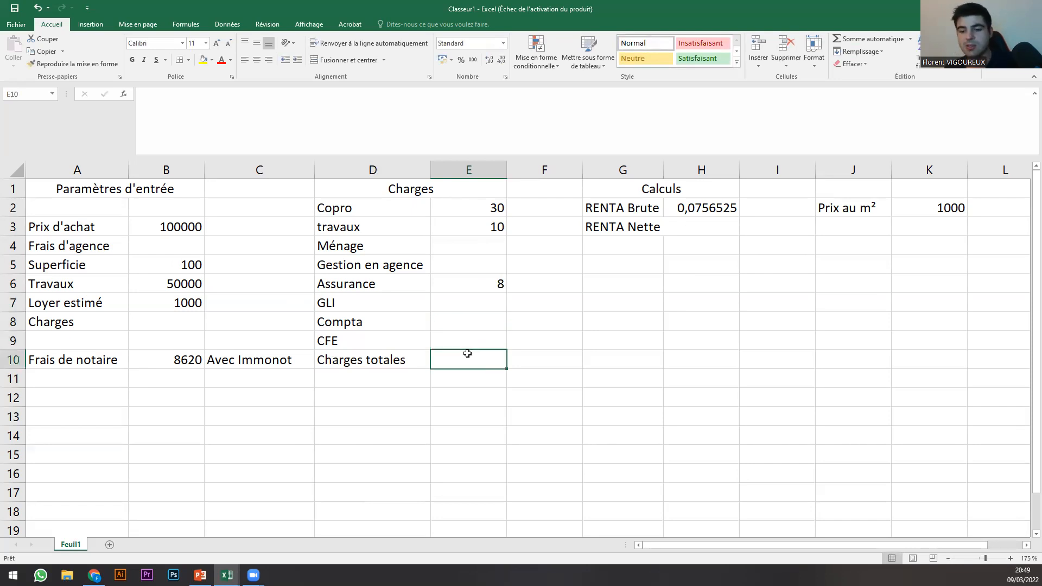
text(=)
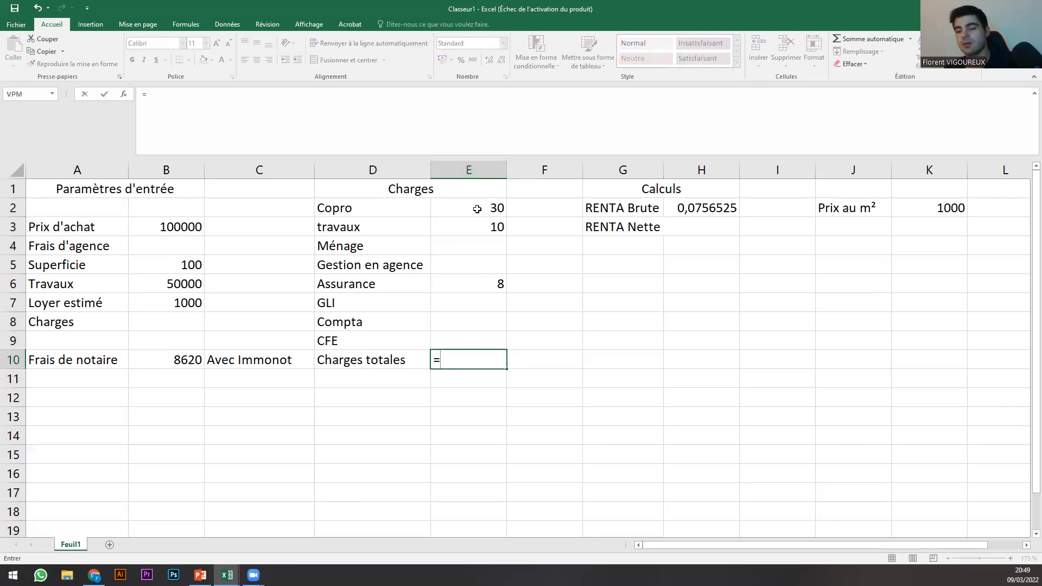
text(MME()
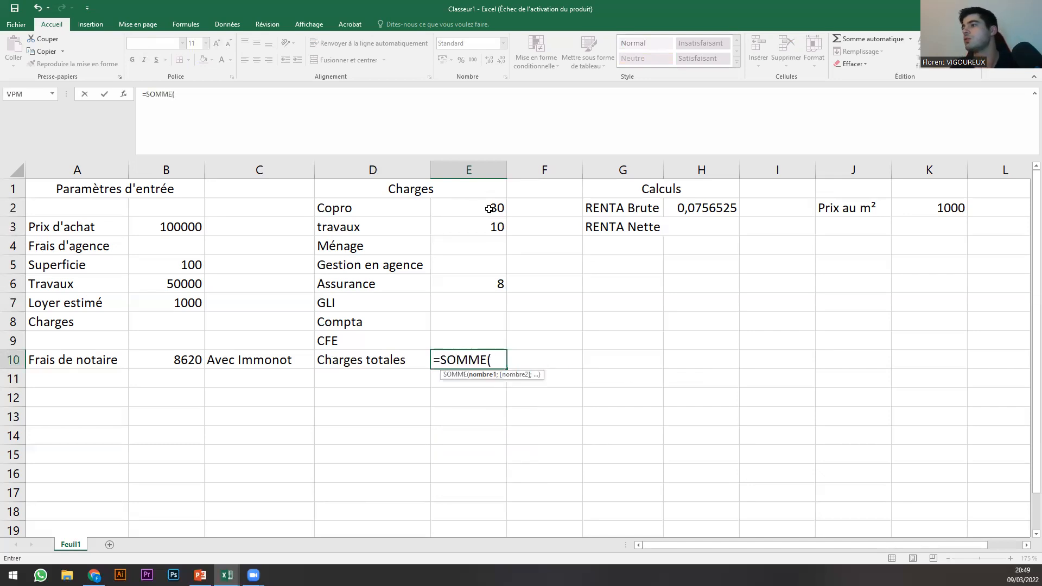
drag(477, 208, 473, 340)
text())
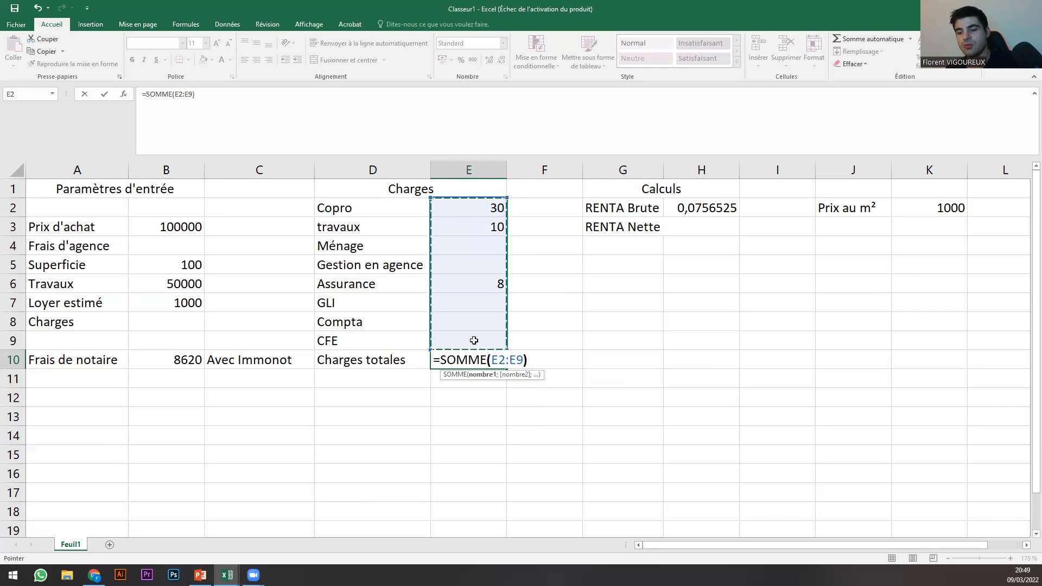
text(*12)
key(Return)
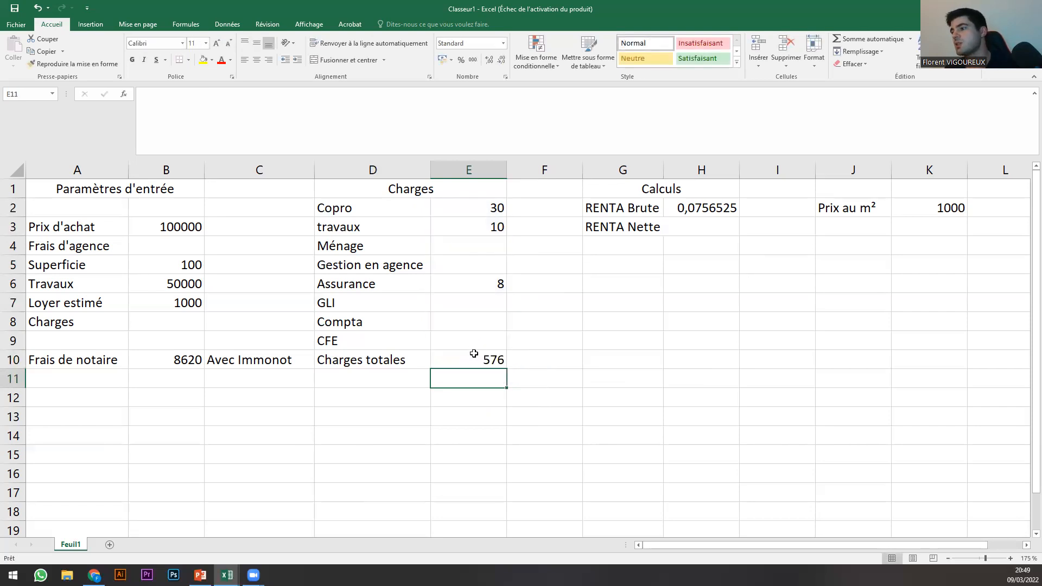
Move the "Charges totales" label and its formula down one row to D11:E11.
drag(486, 211, 479, 277)
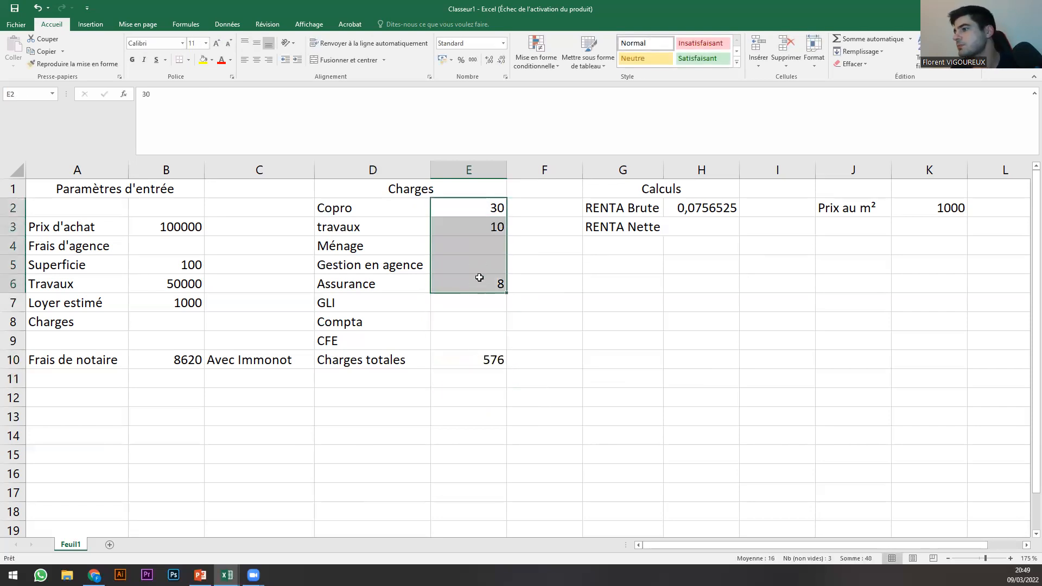
click(464, 364)
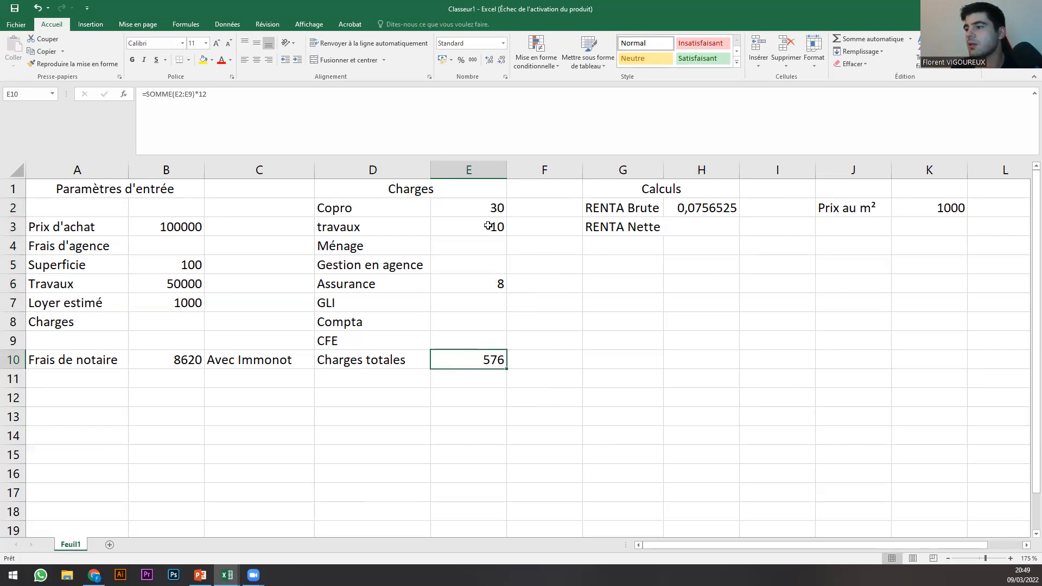
drag(337, 231, 455, 229)
drag(355, 360, 453, 369)
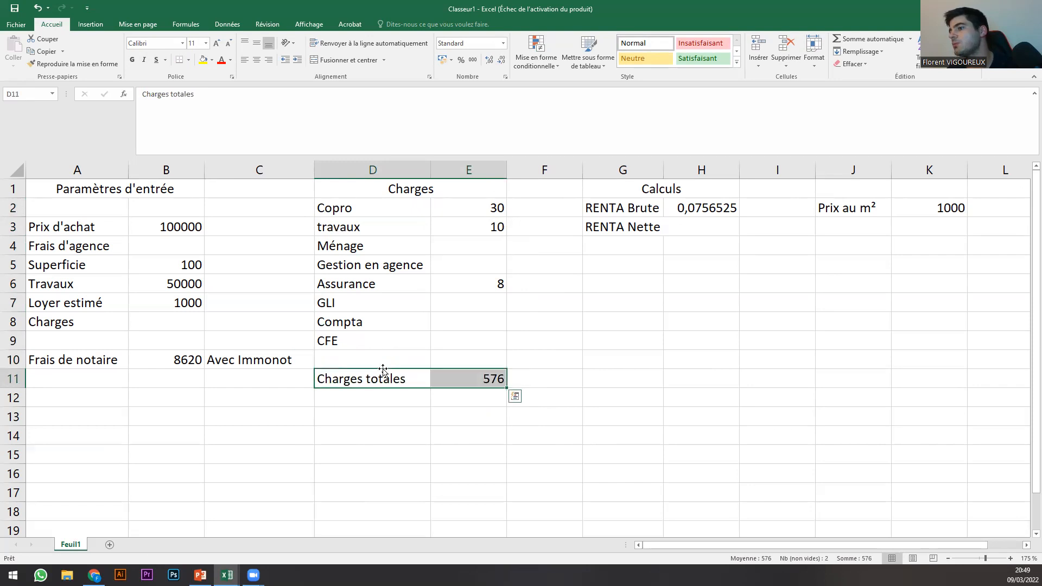
Add a charge row labelled "TF" in D10 with the amount 1000 in E10.
click(379, 364)
text(TF)
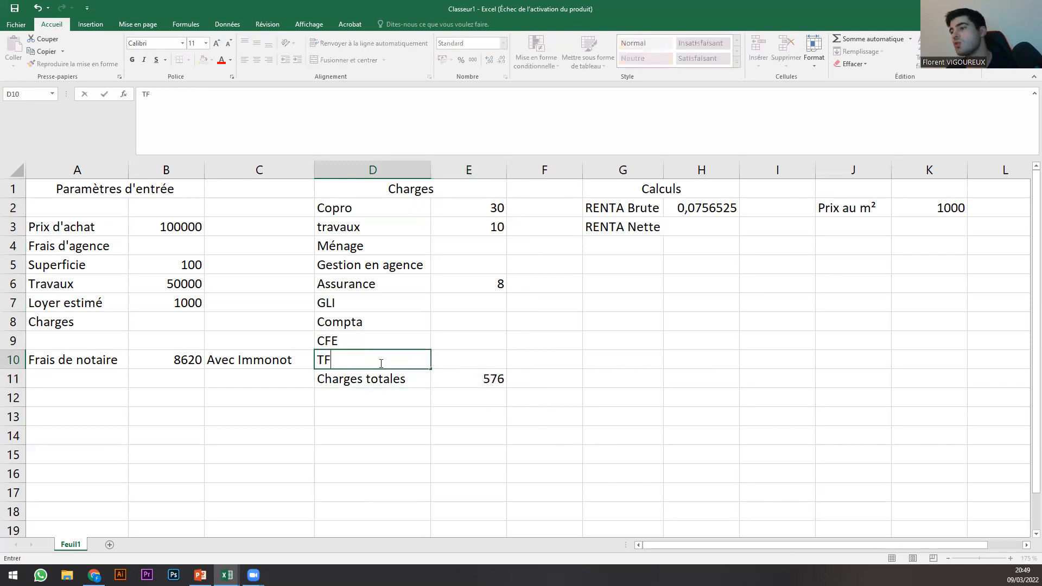
click(474, 354)
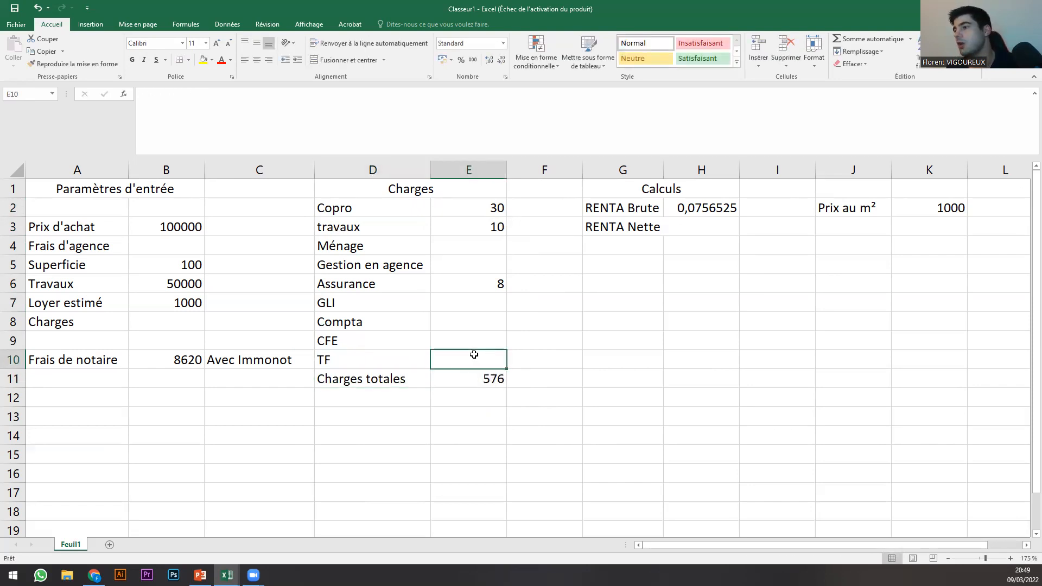
text(1000)
key(Return)
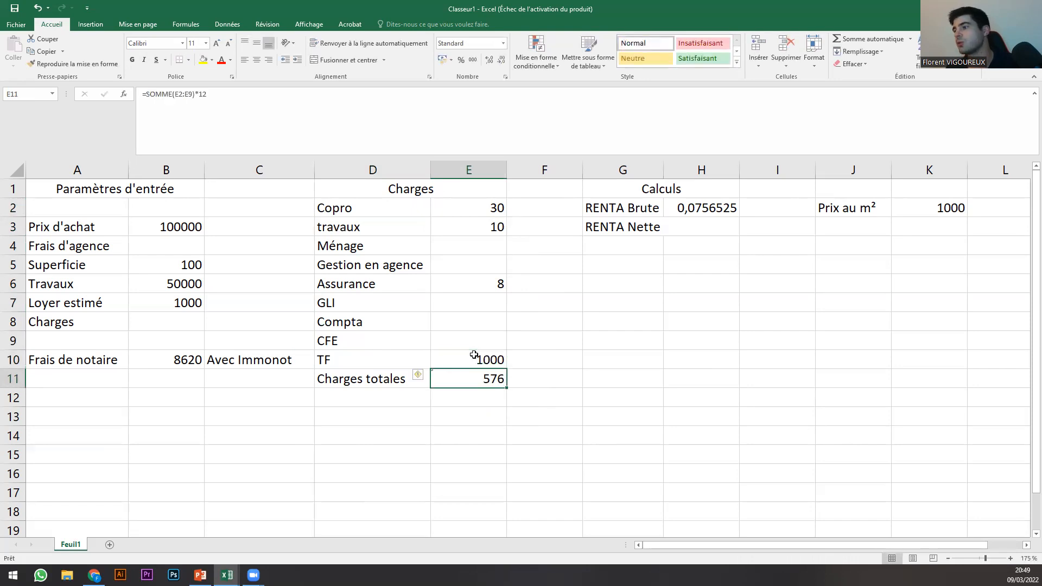
Extend the total charges formula in E11 to include the TF row, making it =SOMME(E2:E10)*12.
click(191, 94)
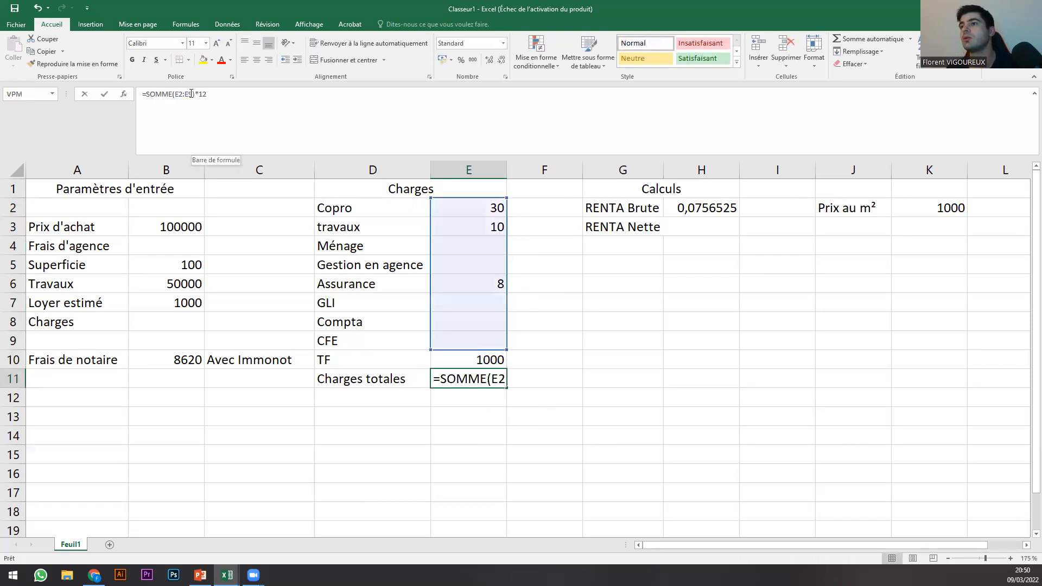
key(BackSpace)
text(10)
key(Return)
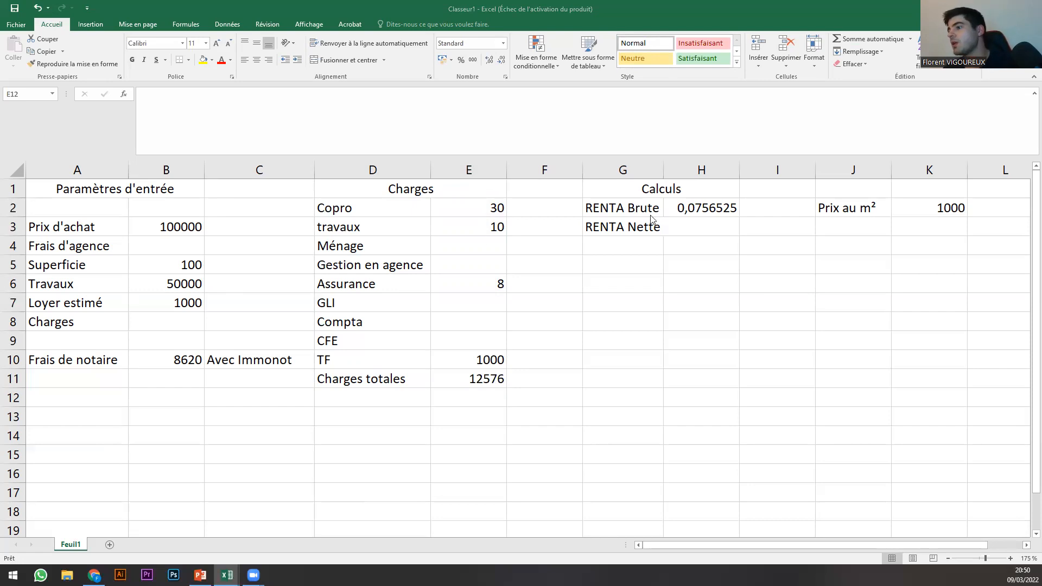
Widen column G slightly so the RENTA labels have more room.
click(481, 206)
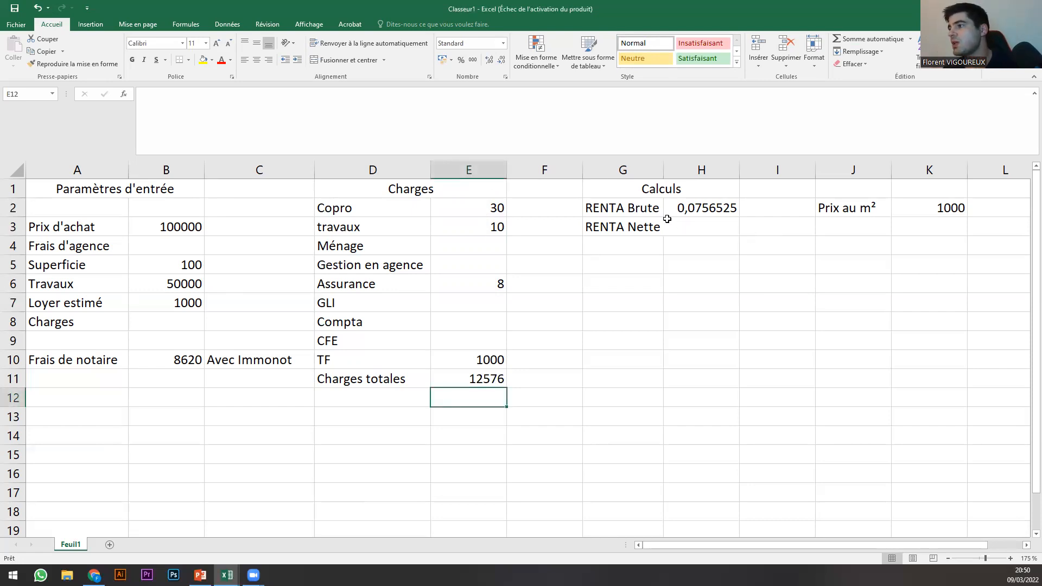
drag(666, 169, 671, 169)
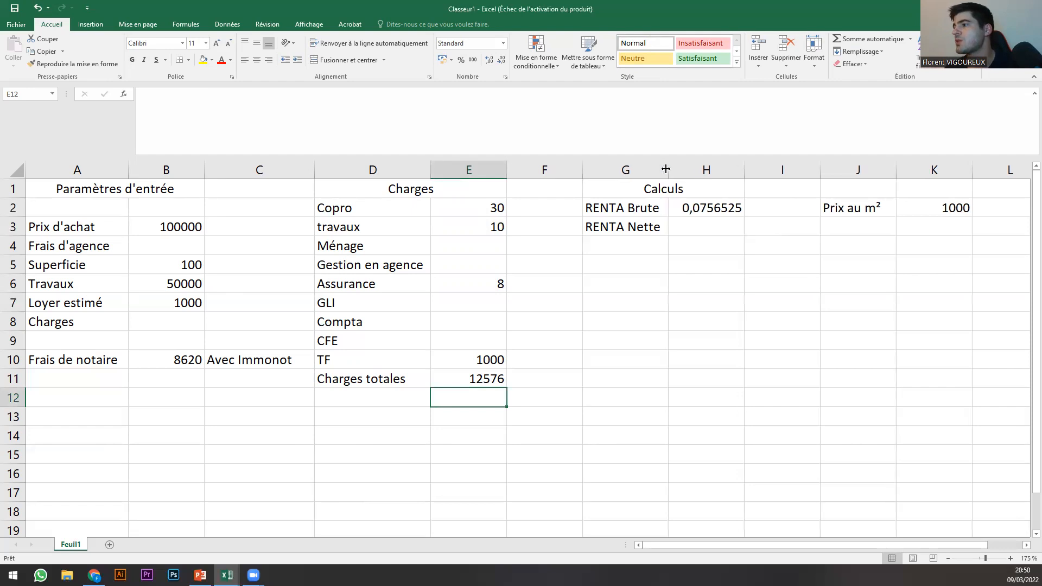
click(692, 223)
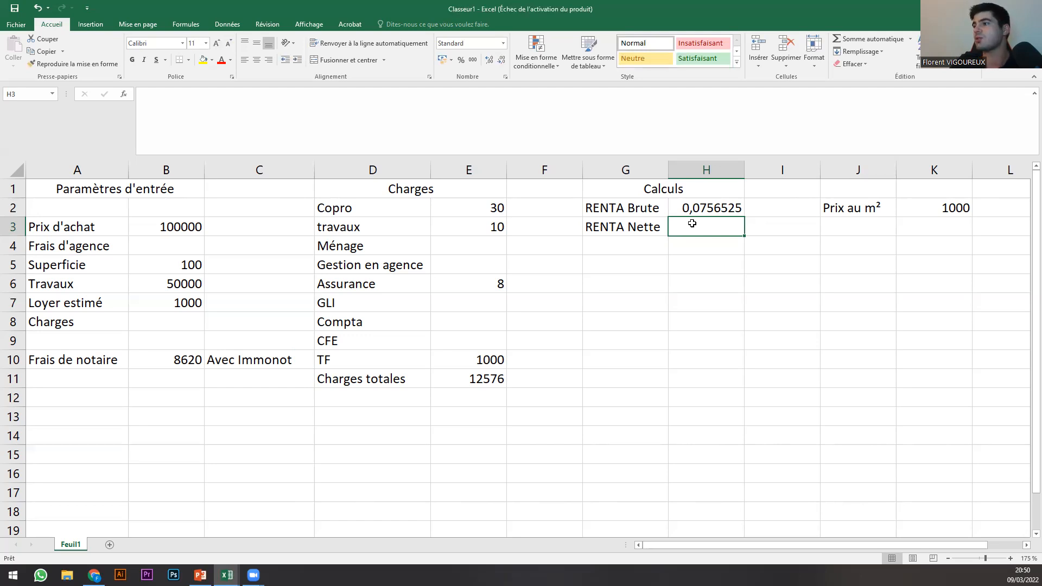
Copy the gross yield formula =12*B7/(B3+B4+B6+B10) from H2 into the RENTA Nette cell H3.
click(698, 203)
drag(224, 95, 142, 96)
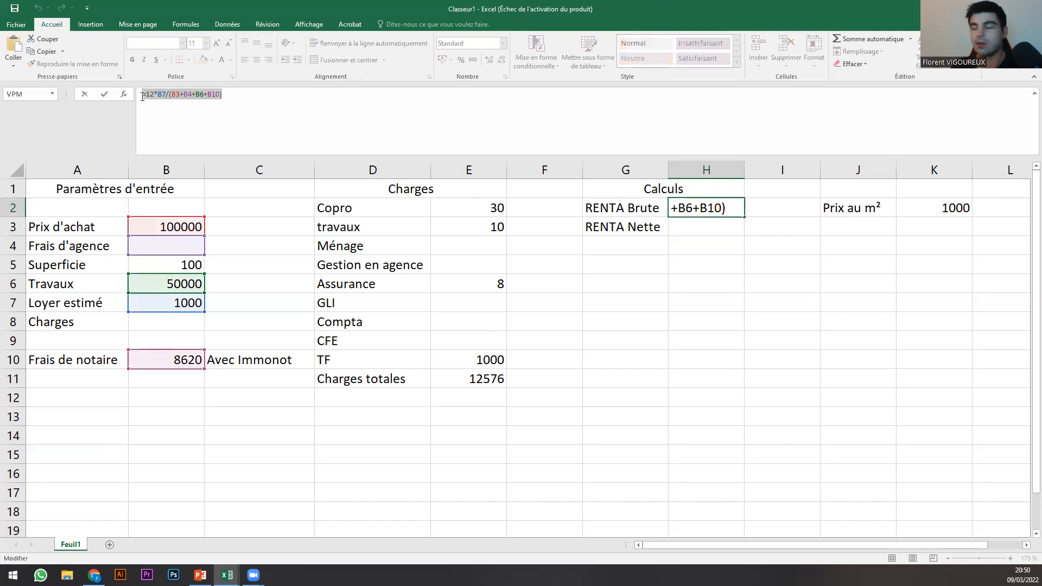
text(=)
click(701, 227)
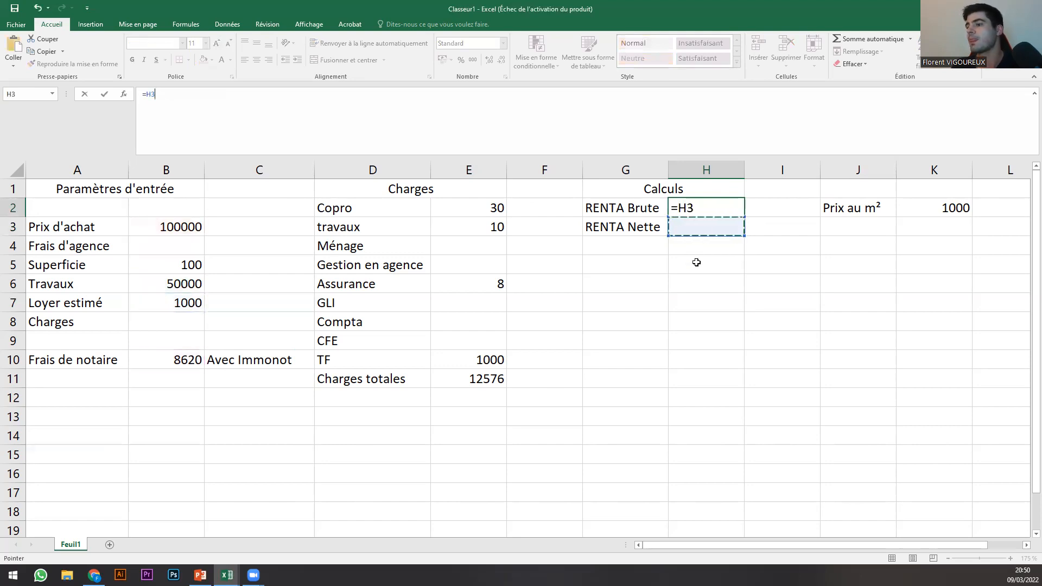
key(Escape)
click(685, 227)
click(405, 112)
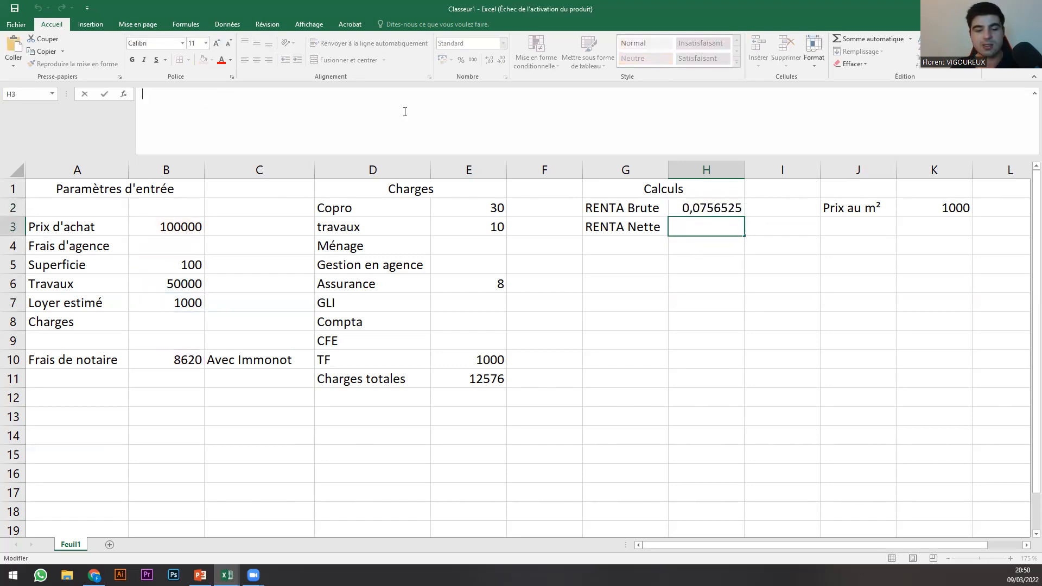
key(ctrl+v)
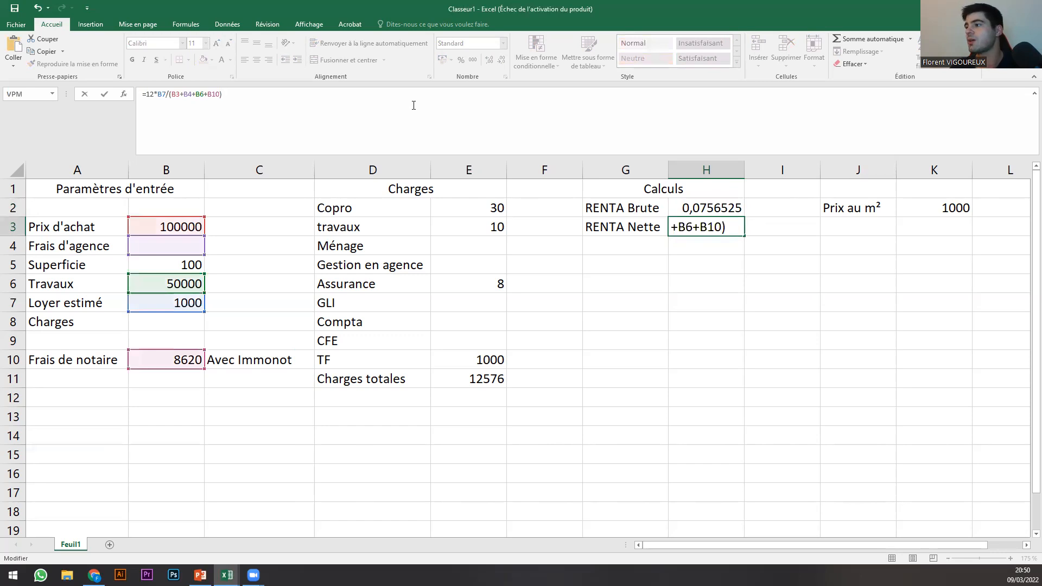
Subtract the total charges from the annual rent in H3, making the formula =(12*B7-E11)/(B3+B4+B6+B10).
click(690, 224)
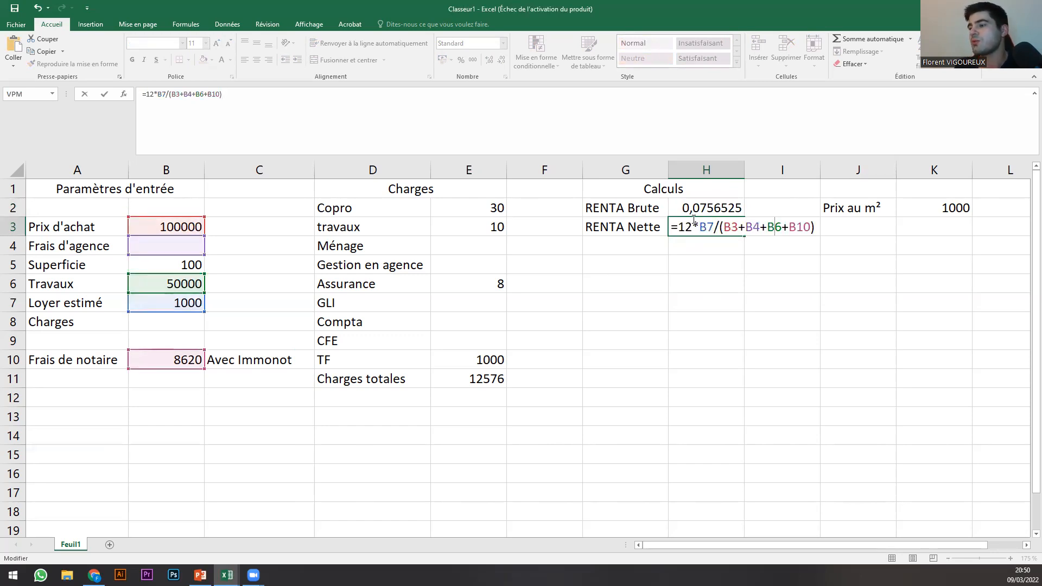
click(695, 225)
click(713, 225)
click(680, 225)
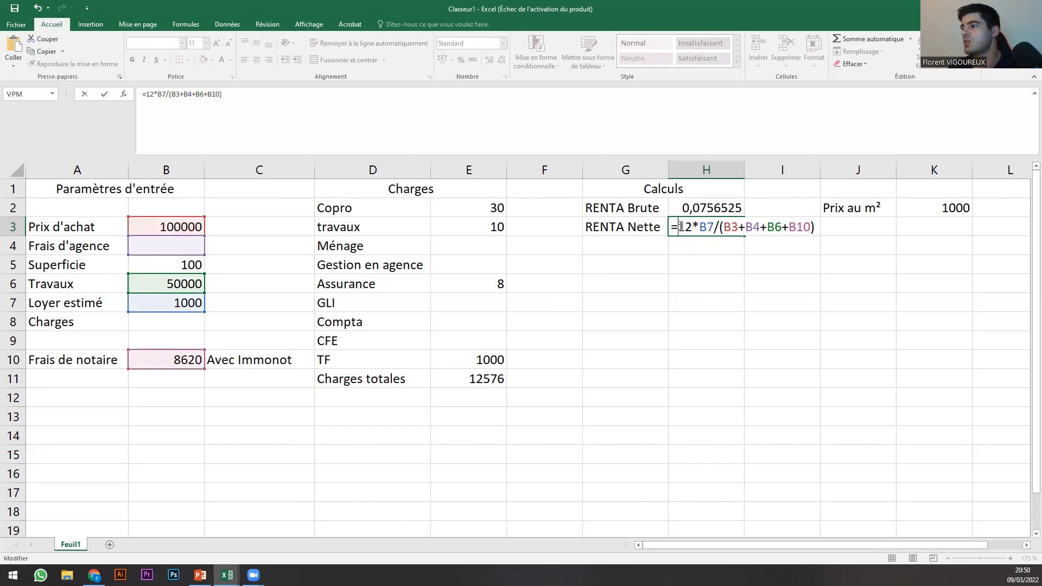
text(()
click(719, 227)
text(-)
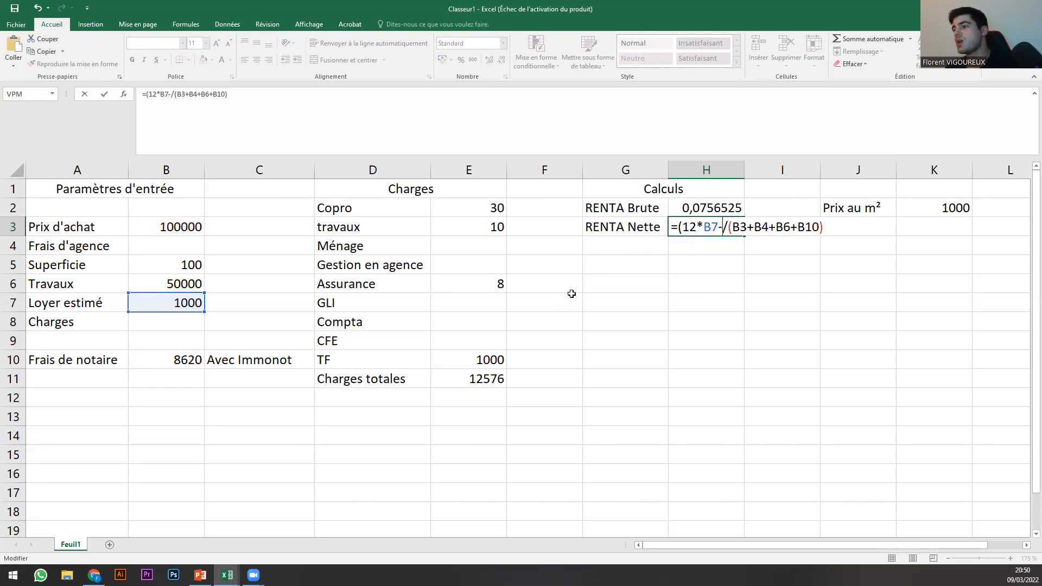
click(476, 378)
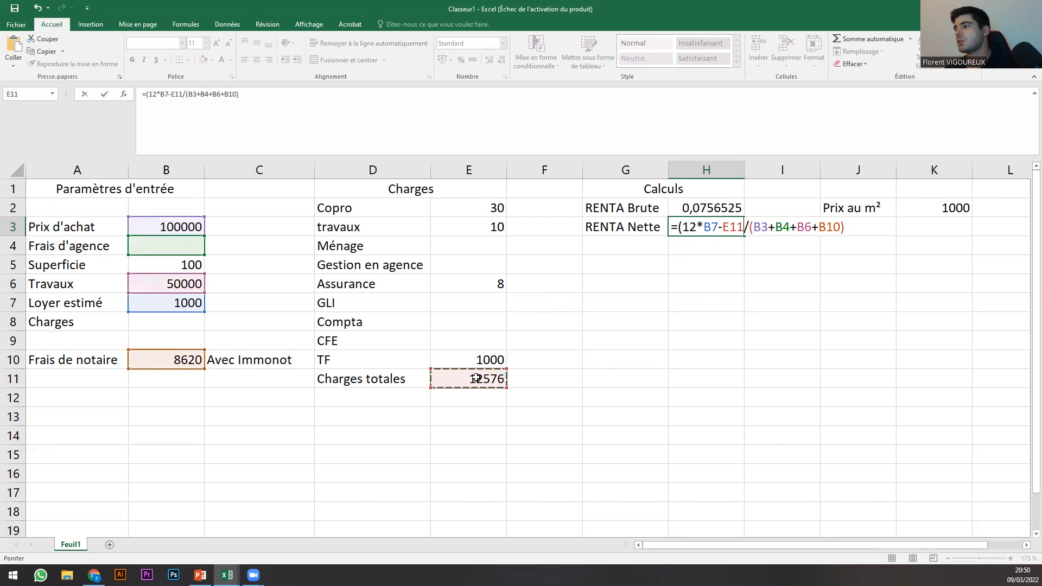
text())
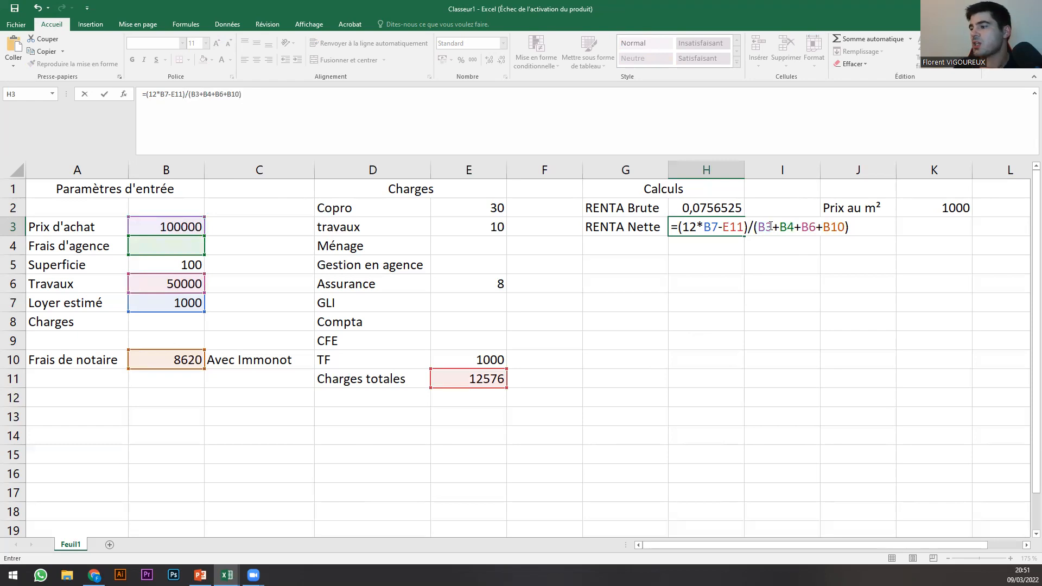
key(Return)
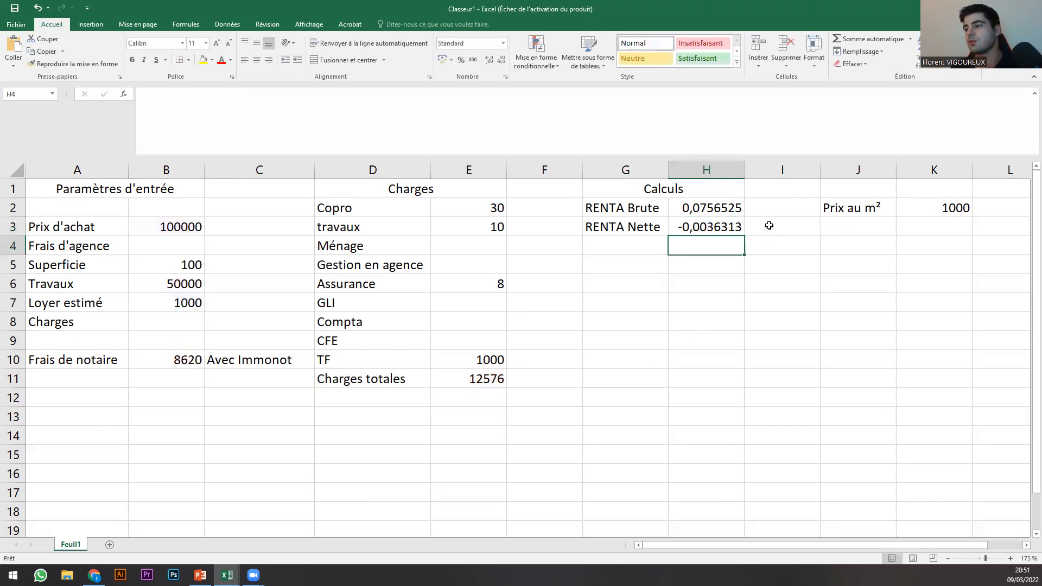
Check the net yield formula in H3 and the total charges formula and its range in E11.
click(728, 231)
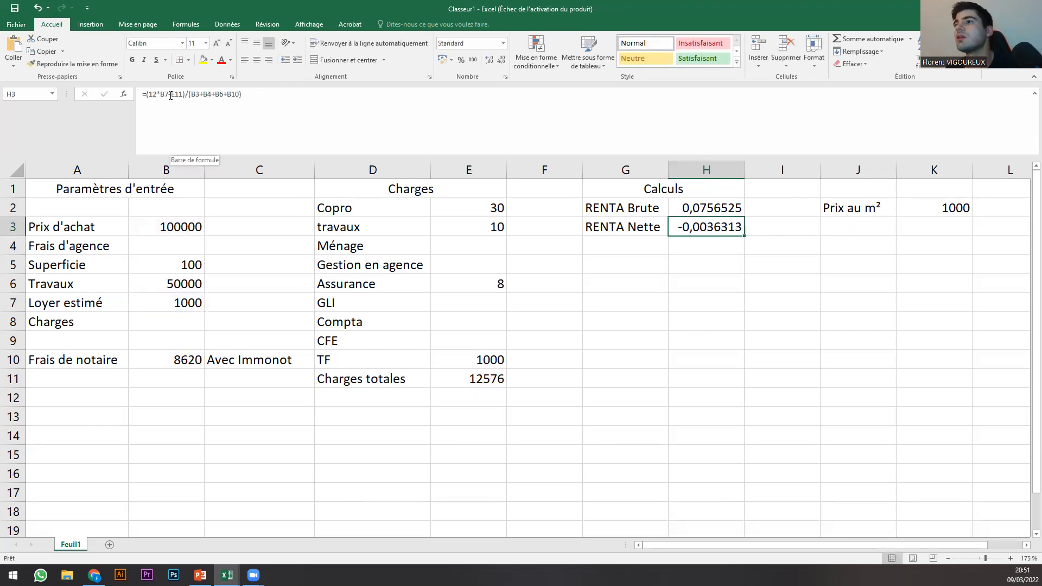
click(487, 382)
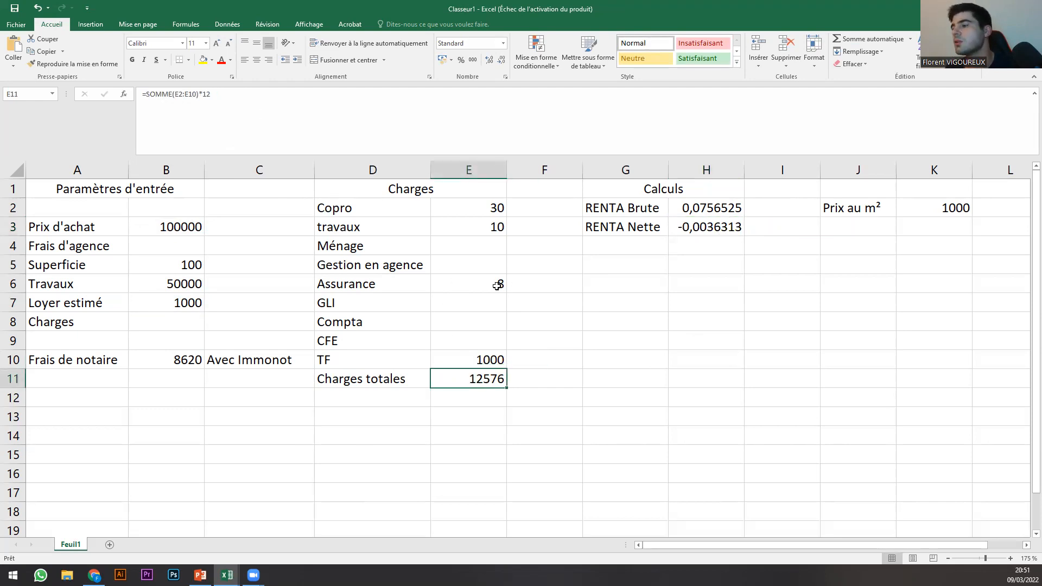
click(498, 362)
click(490, 379)
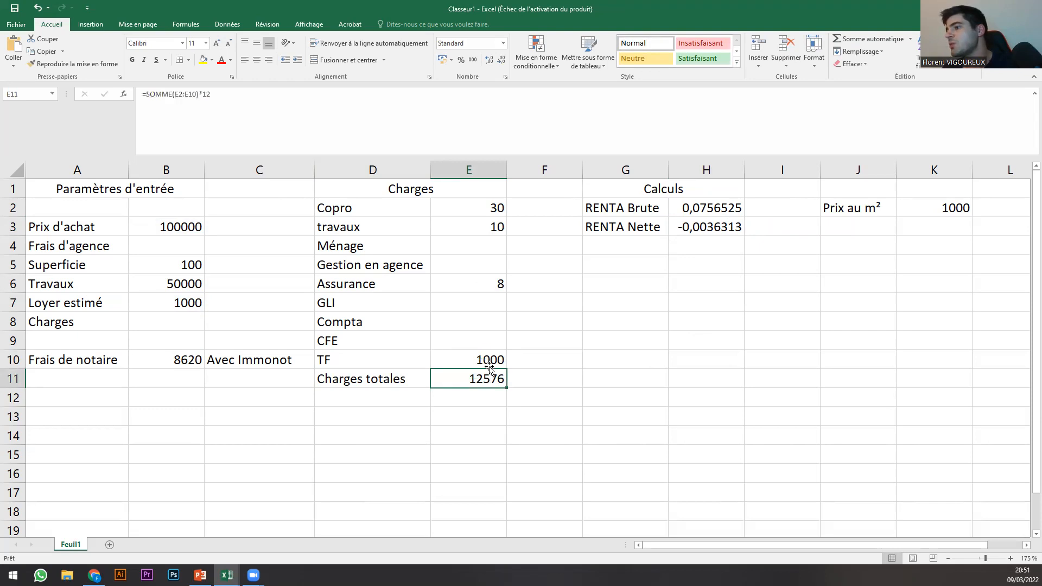
double_click(193, 94)
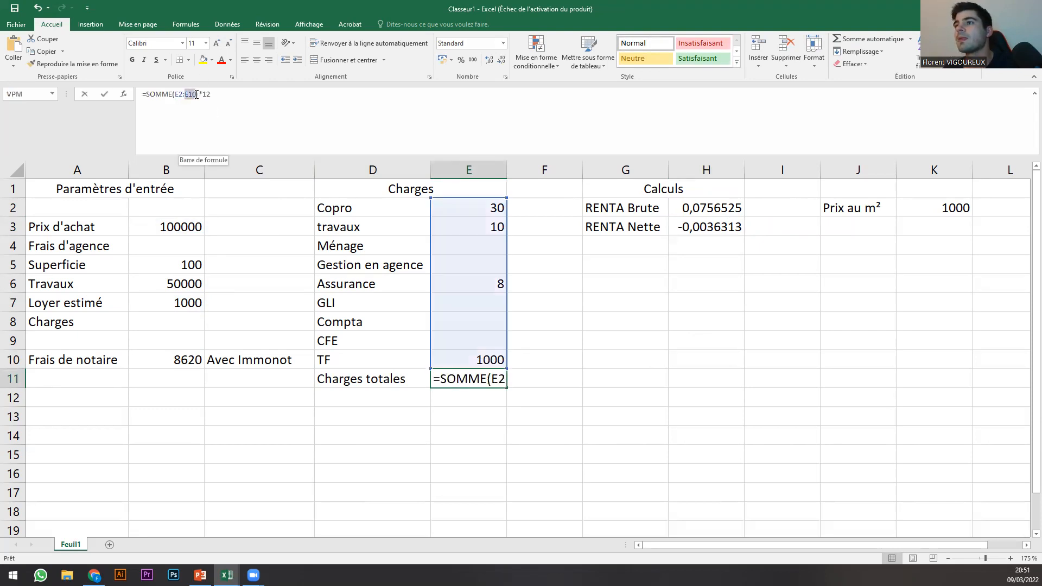
click(467, 435)
key(Escape)
Convert the TF charge in E10 to a monthly amount with the formula =1000/12.
click(475, 358)
text(=)
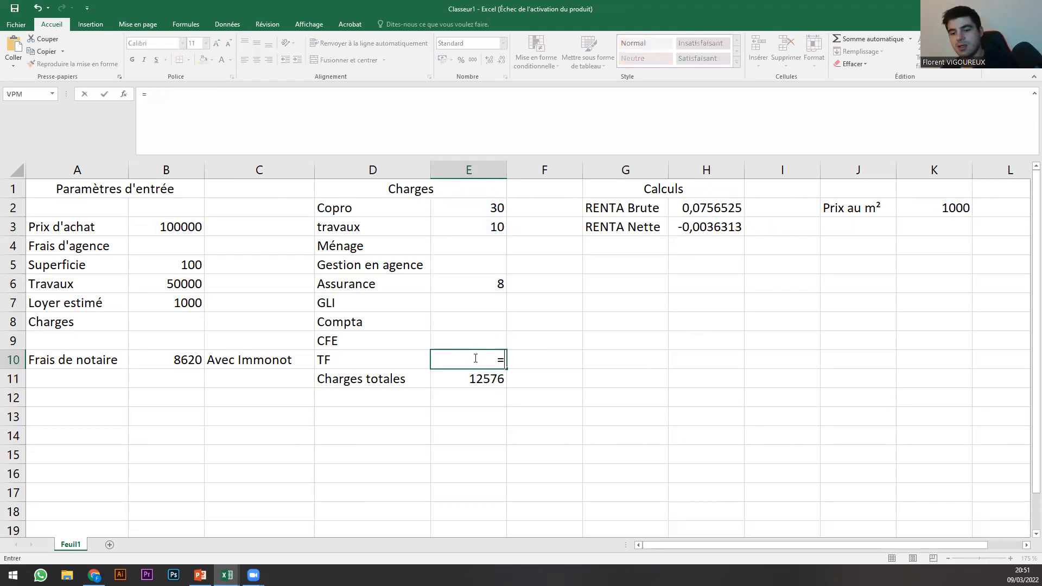
text(1000/12)
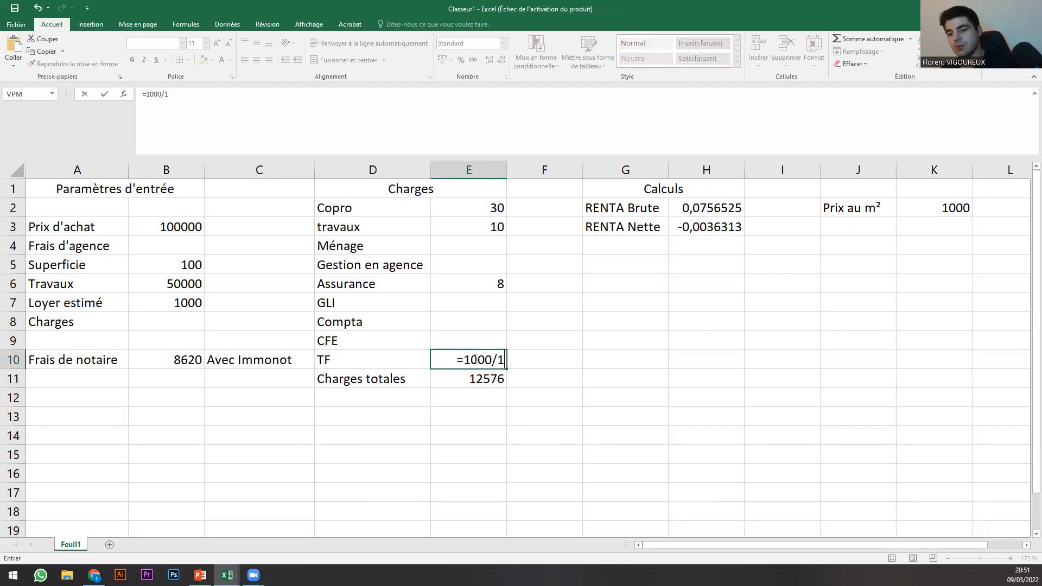
key(Return)
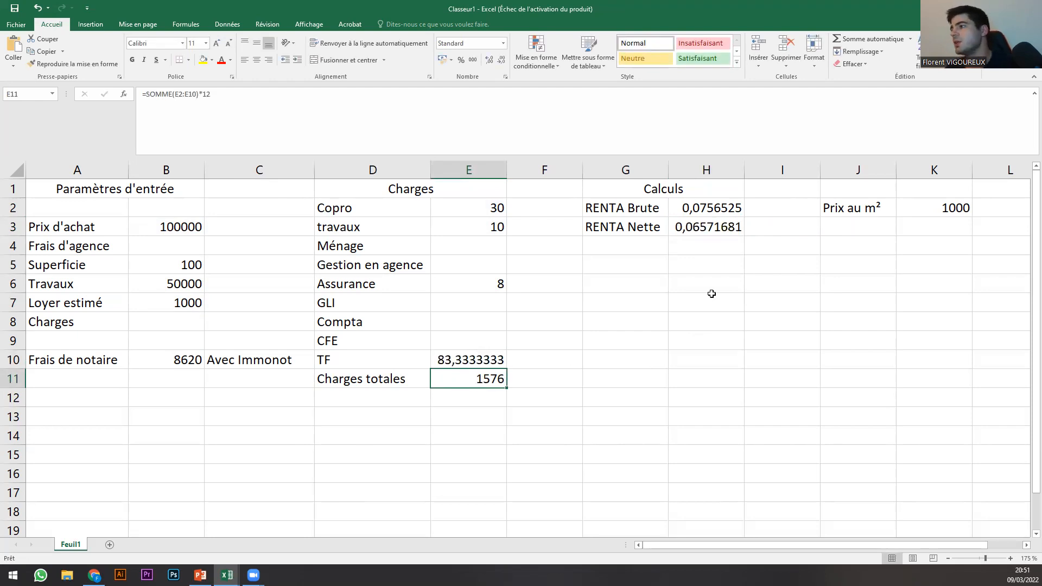
Compare the gross and net yield results in H2 and H3.
click(705, 207)
click(704, 223)
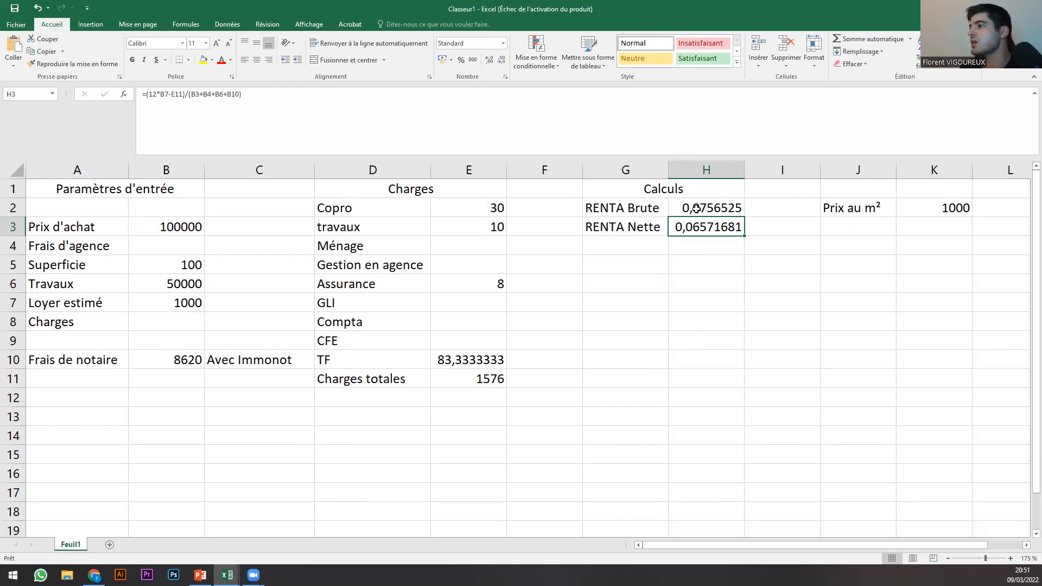
drag(702, 206, 695, 230)
click(716, 226)
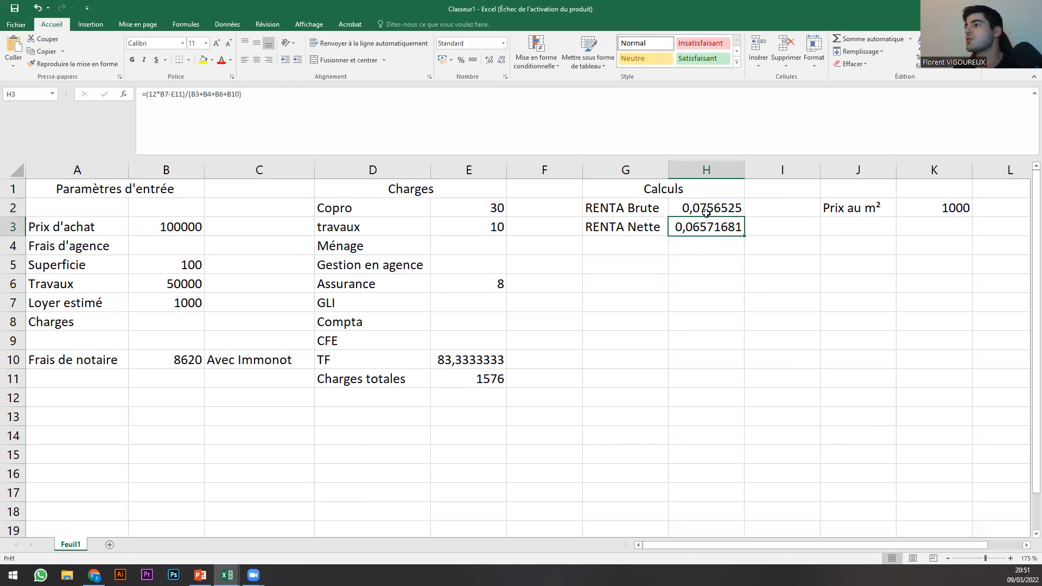
Format the gross and net yield results in H2:H3 as percentages.
click(707, 207)
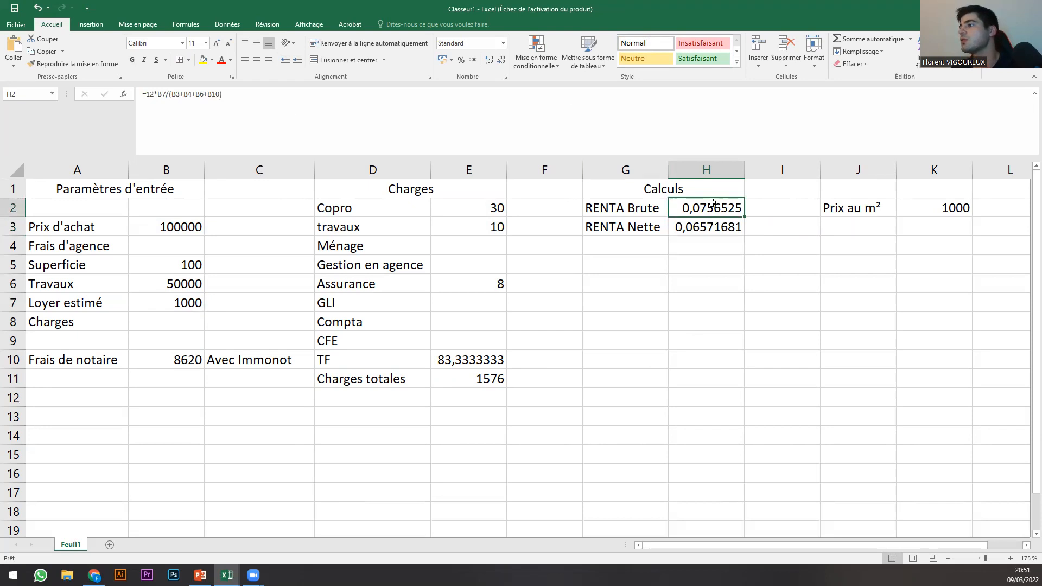
drag(712, 205, 704, 220)
click(468, 61)
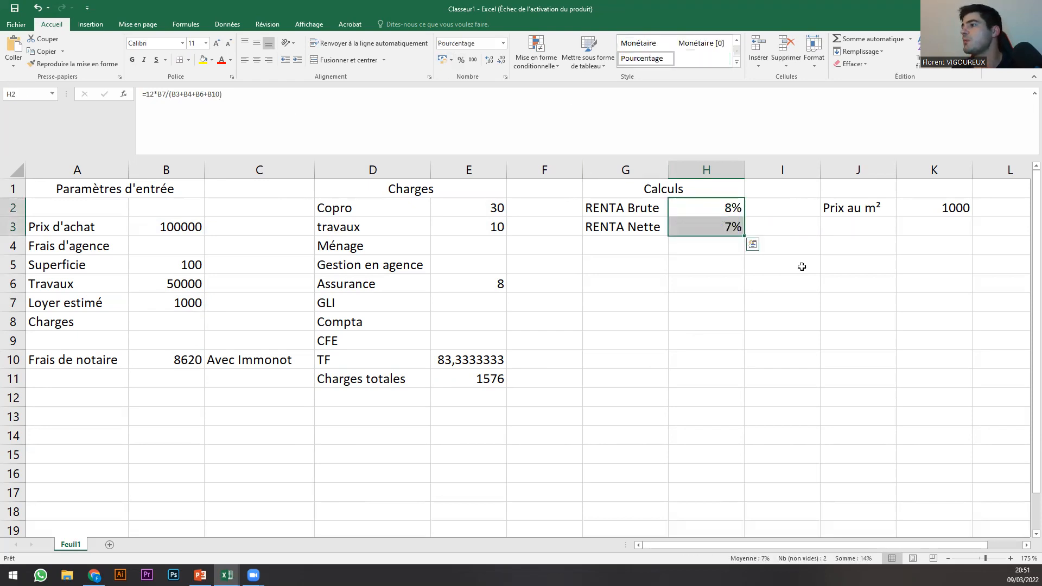
click(712, 245)
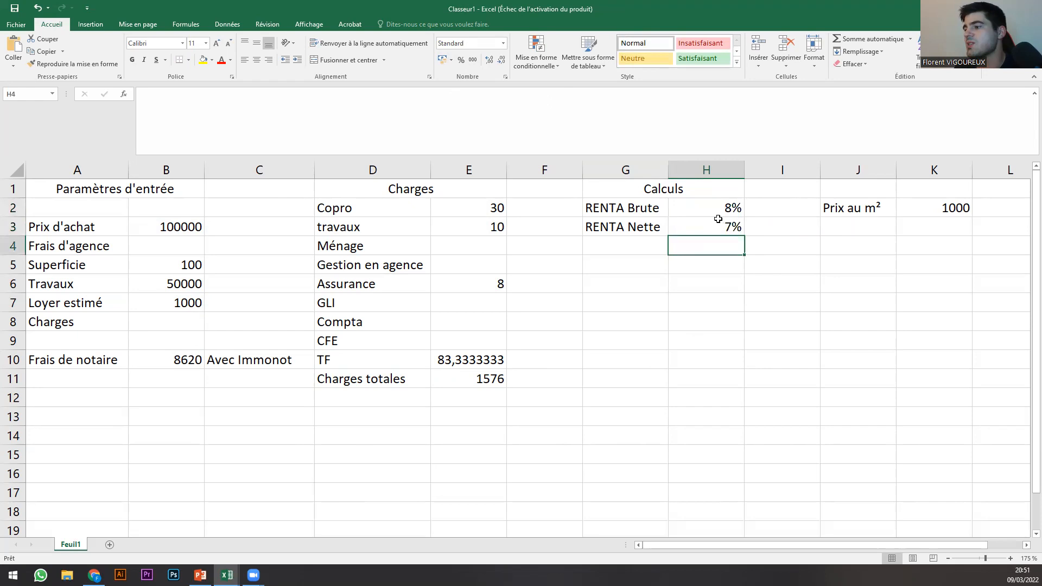
Examine the RENTA Brute and RENTA Nette percentages in G2:H3 alongside the Copro and travaux charges.
click(717, 224)
drag(481, 204, 481, 226)
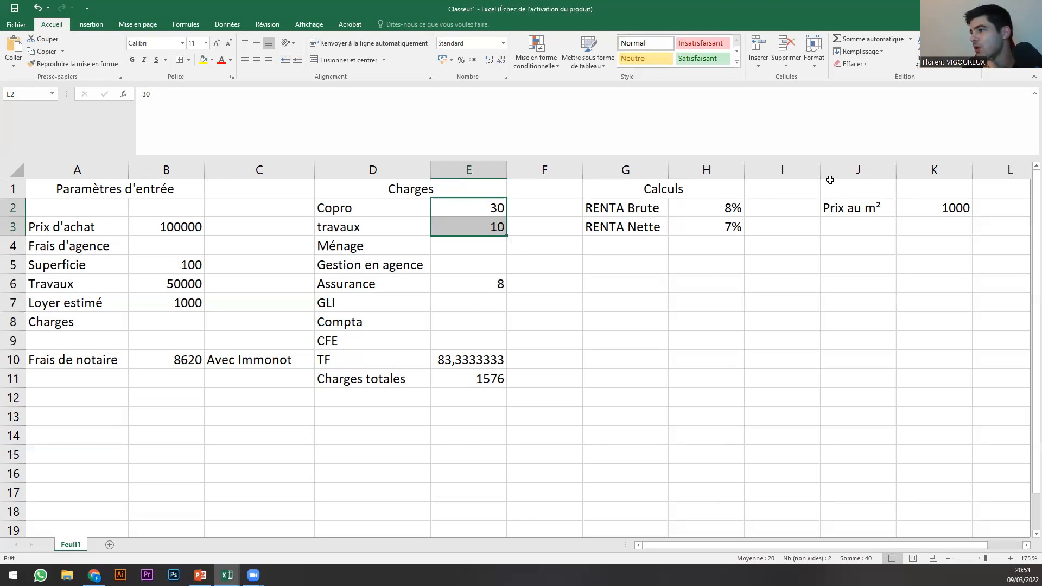
click(618, 229)
click(685, 230)
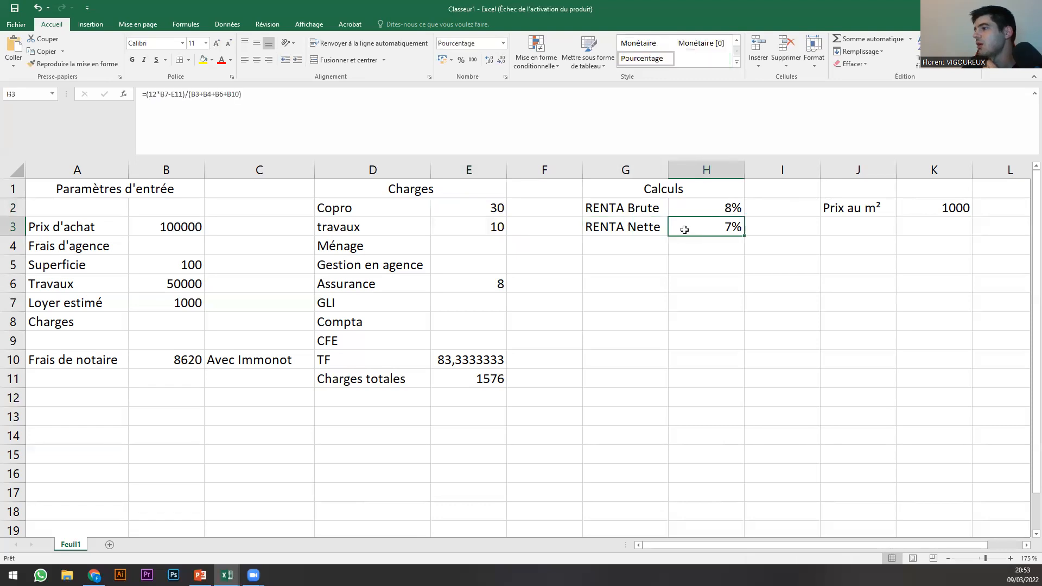
click(638, 207)
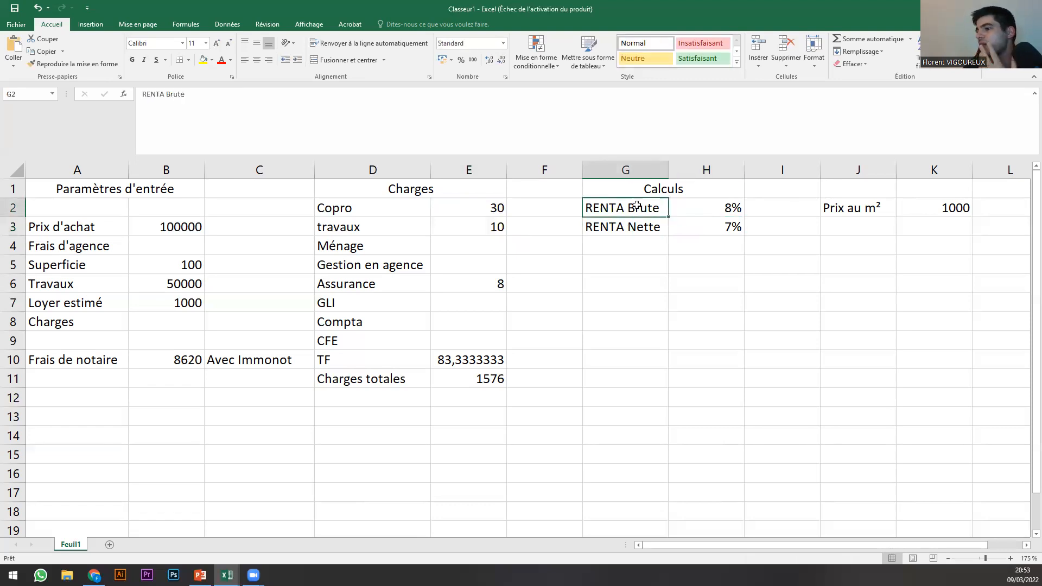
click(681, 222)
click(624, 224)
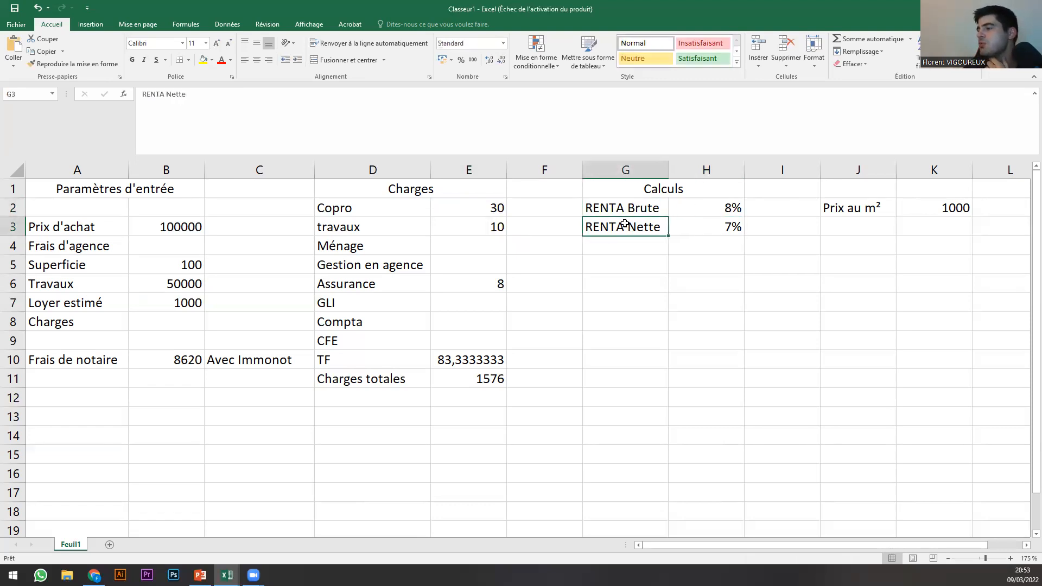
drag(620, 206, 690, 208)
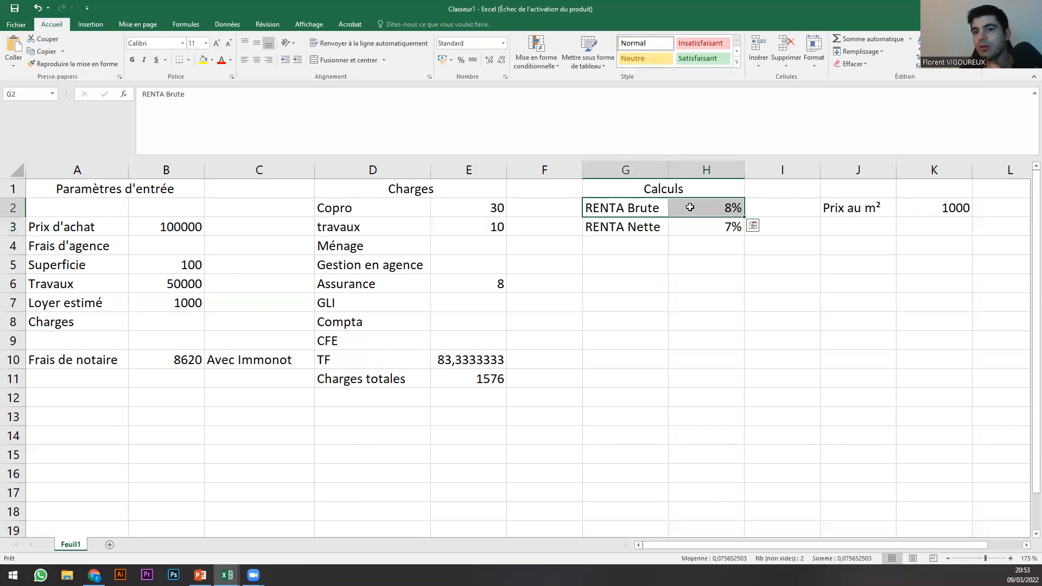
click(640, 207)
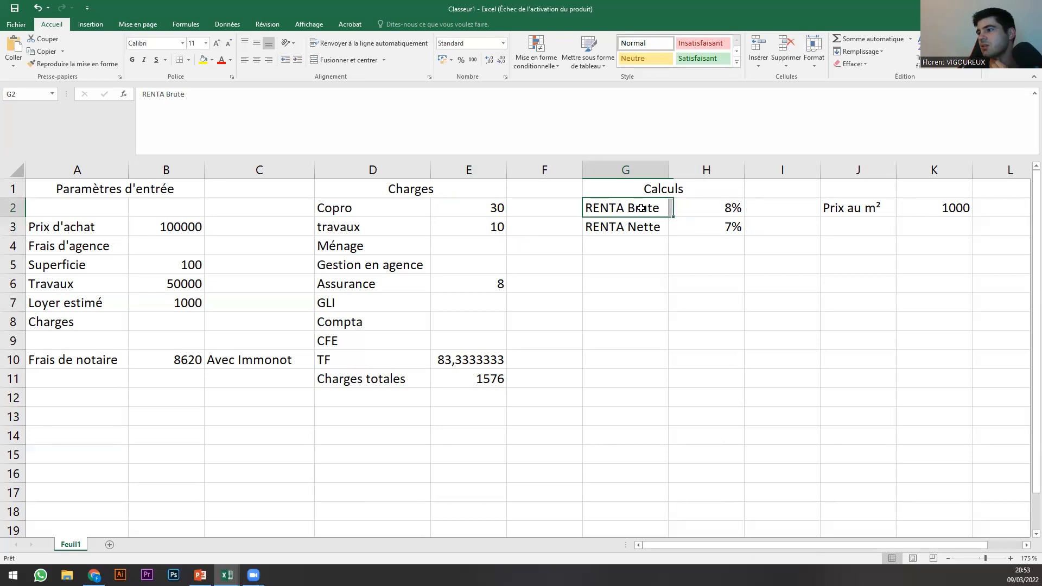
click(689, 207)
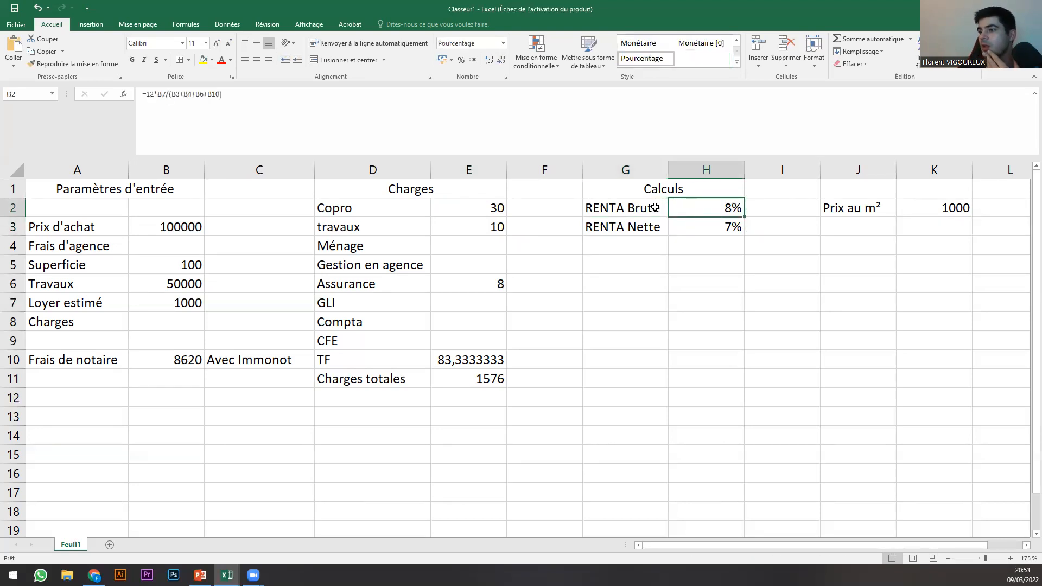
drag(626, 207, 703, 206)
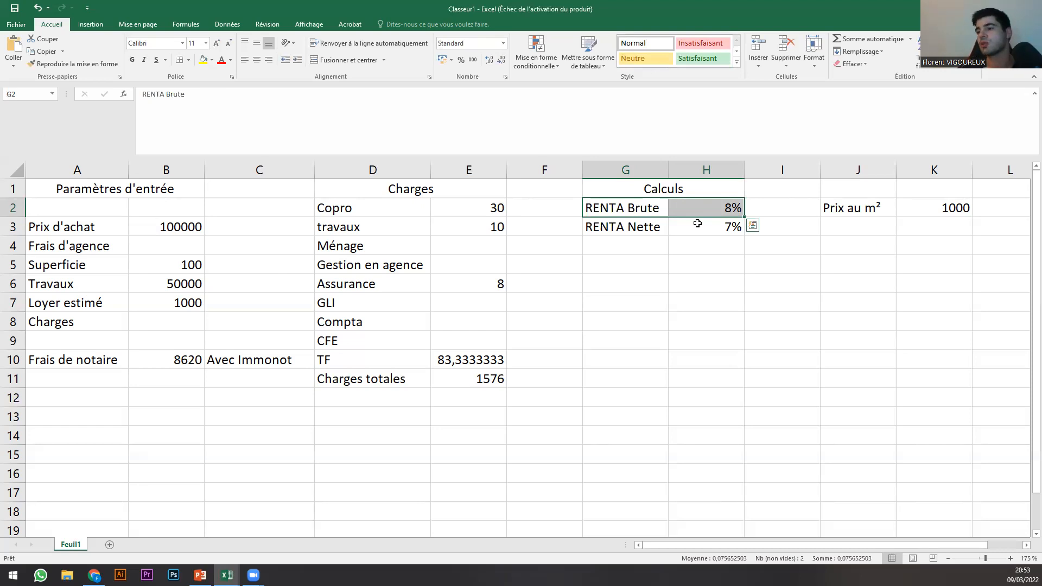
Review the individual charges from Copro to TF in column E against the yields in the Calculs block.
click(488, 211)
drag(489, 235, 487, 315)
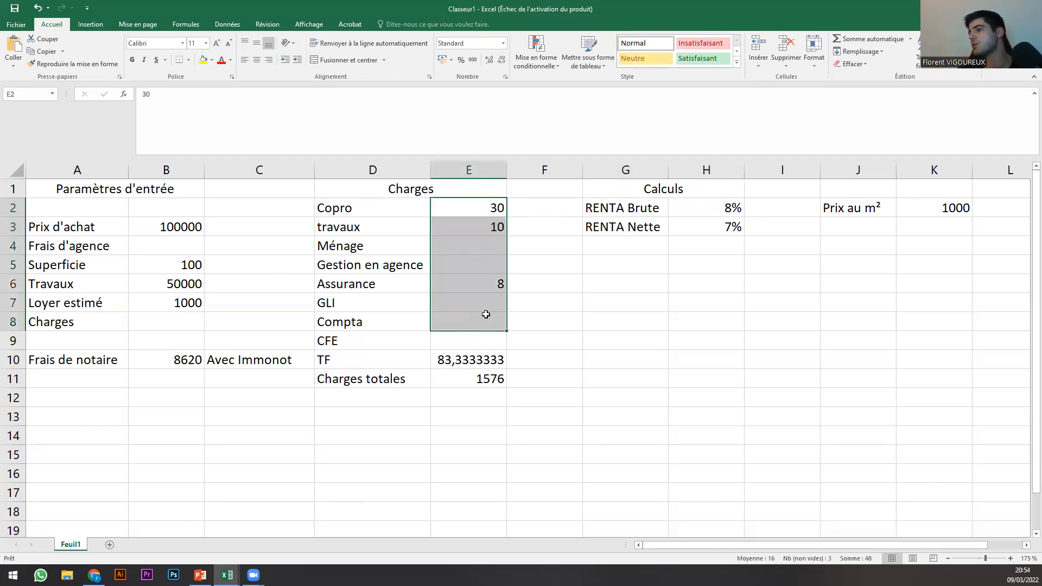
click(490, 203)
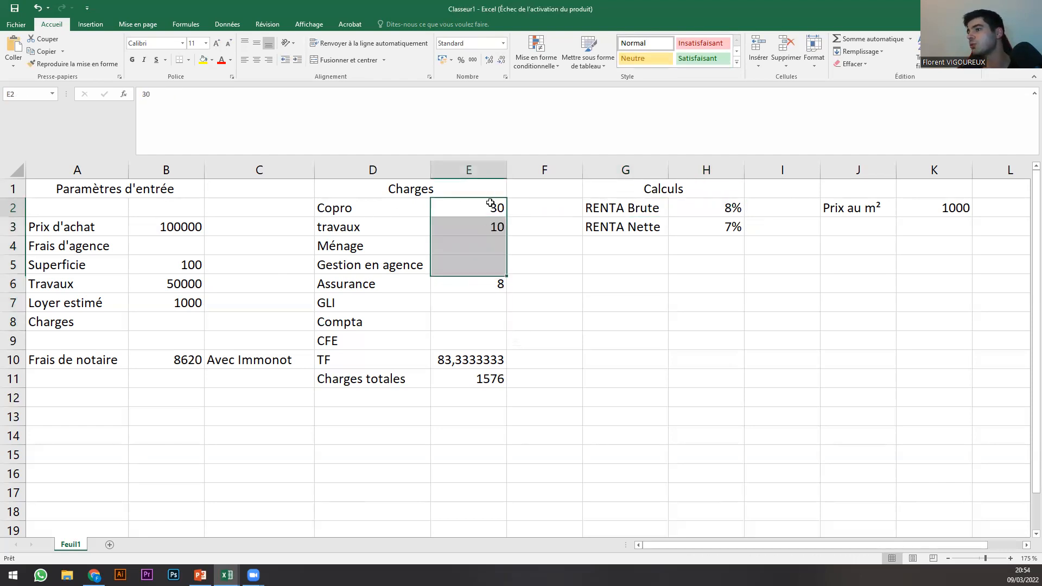
click(471, 361)
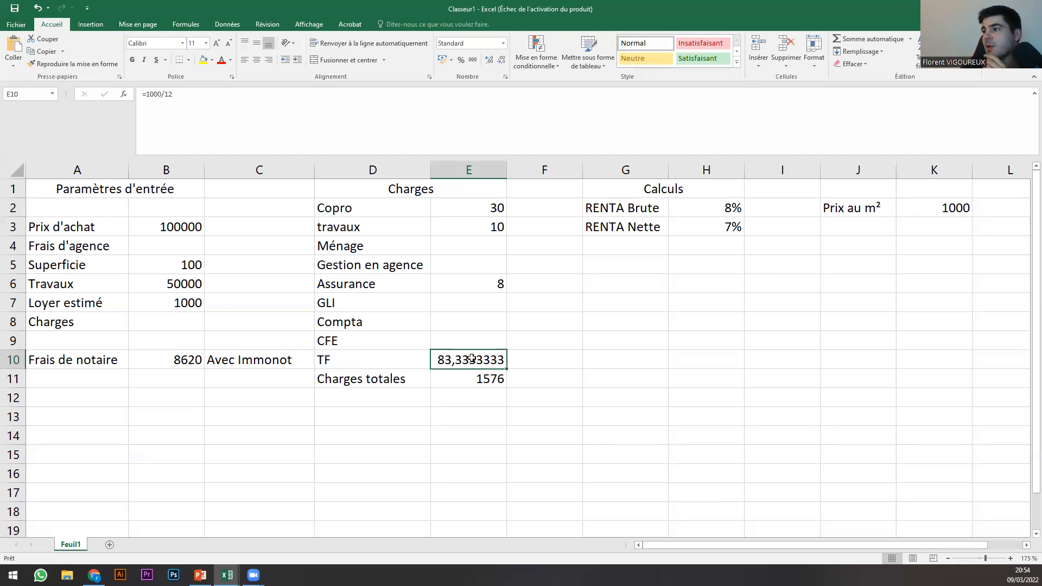
drag(634, 210, 686, 207)
click(646, 229)
click(645, 246)
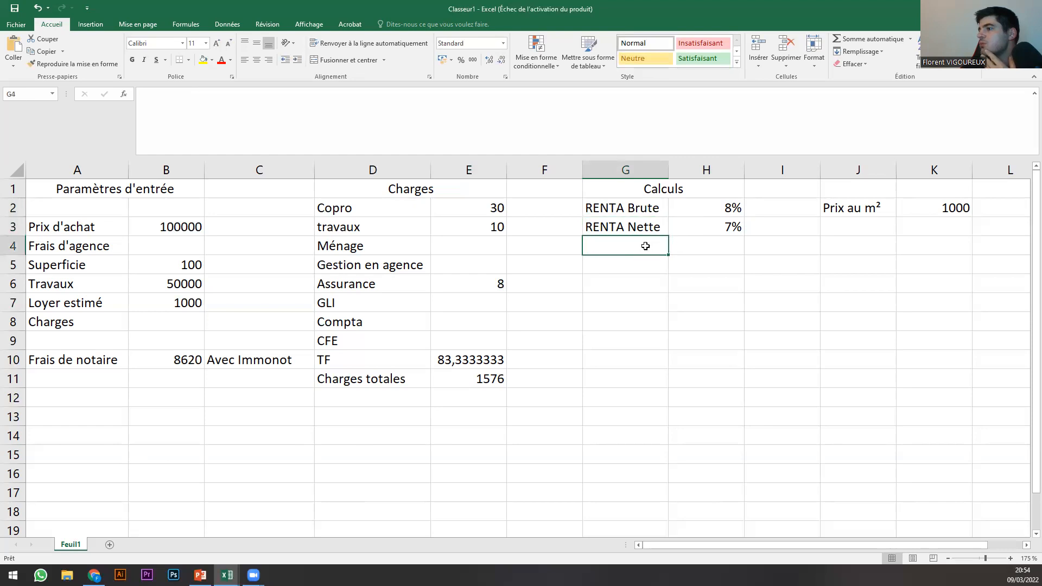
Switch to PowerPoint to examine the impôts term of the RENTA nettenette formula, and return to the Excel workbook.
key(alt+Tab)
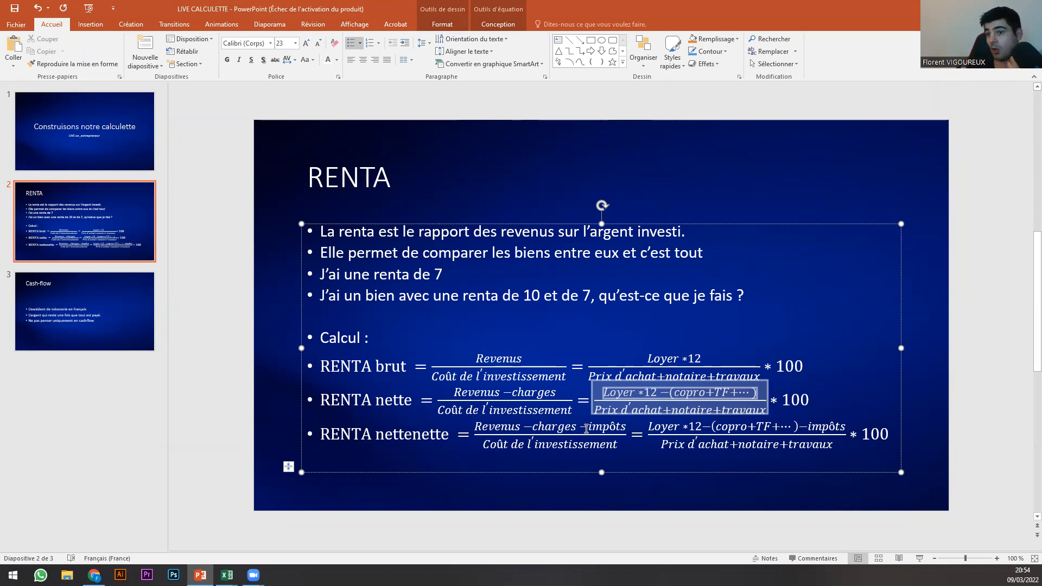
drag(586, 429, 627, 431)
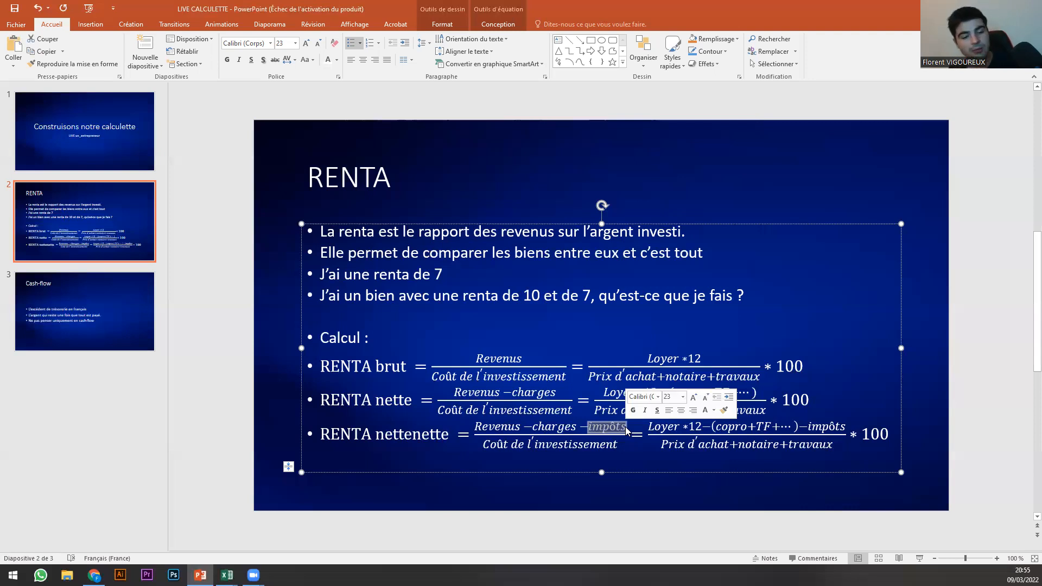
key(alt+Tab)
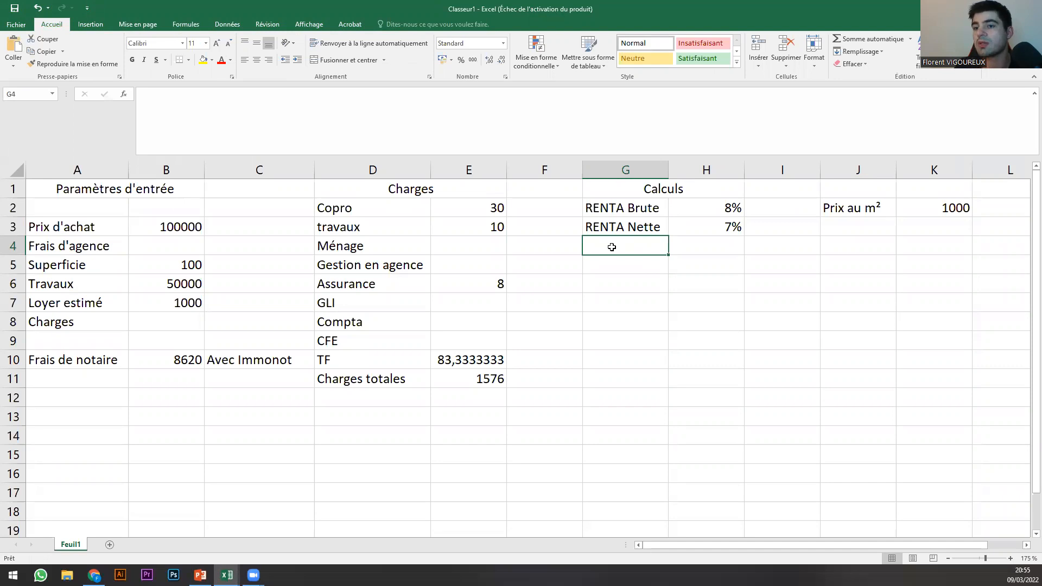
Label G4 RENTA Nette Nette below the net yield and widen column G to fit the text.
text(RENT)
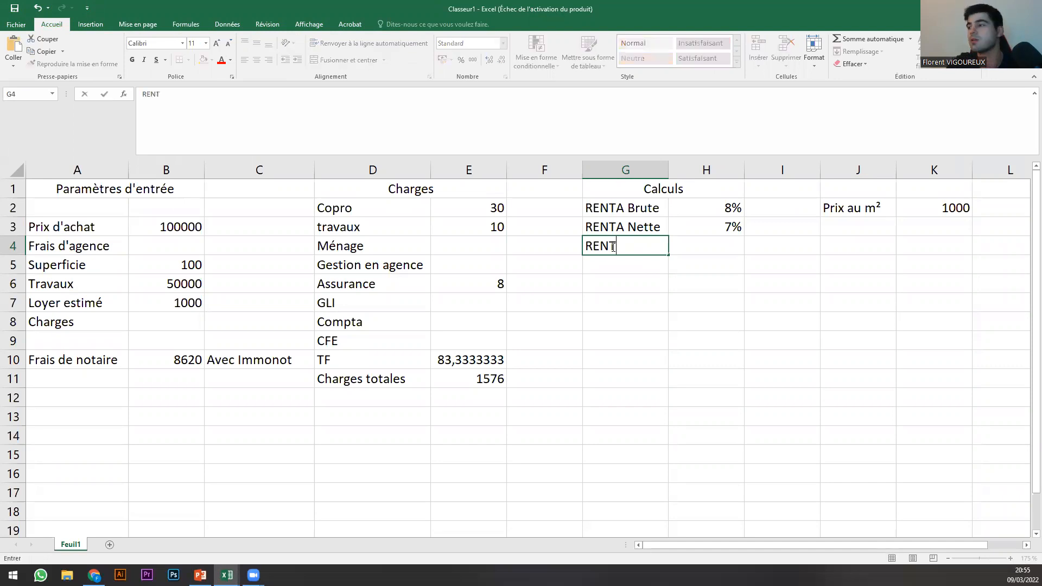
text(A Nette )
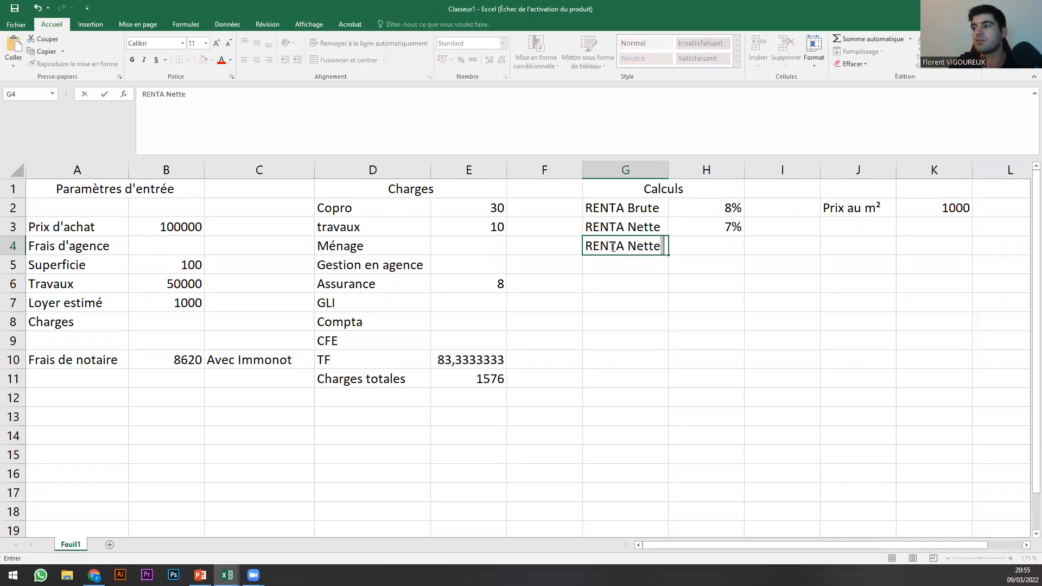
text(Nette)
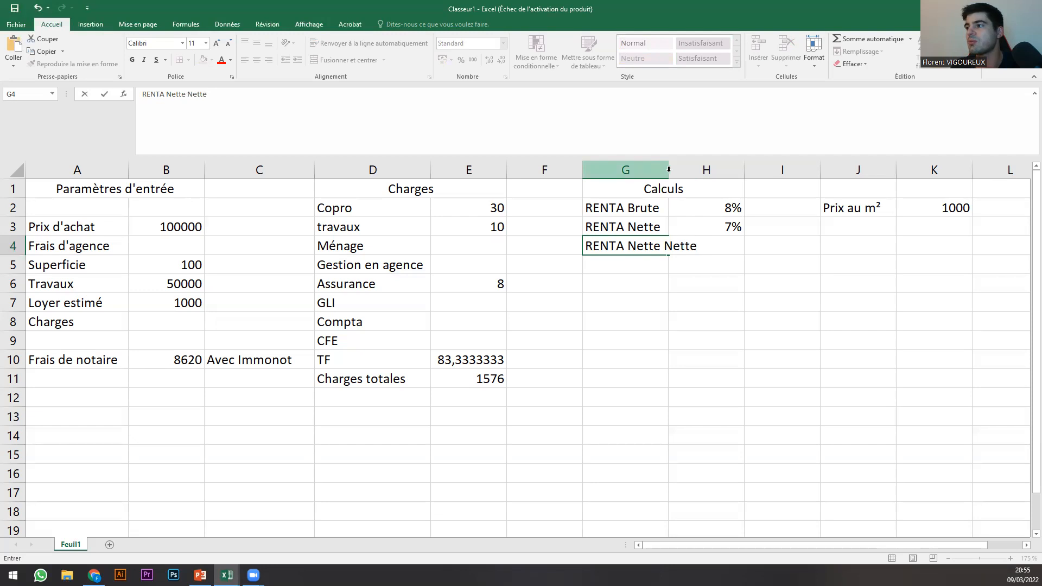
click(710, 324)
drag(669, 168, 703, 168)
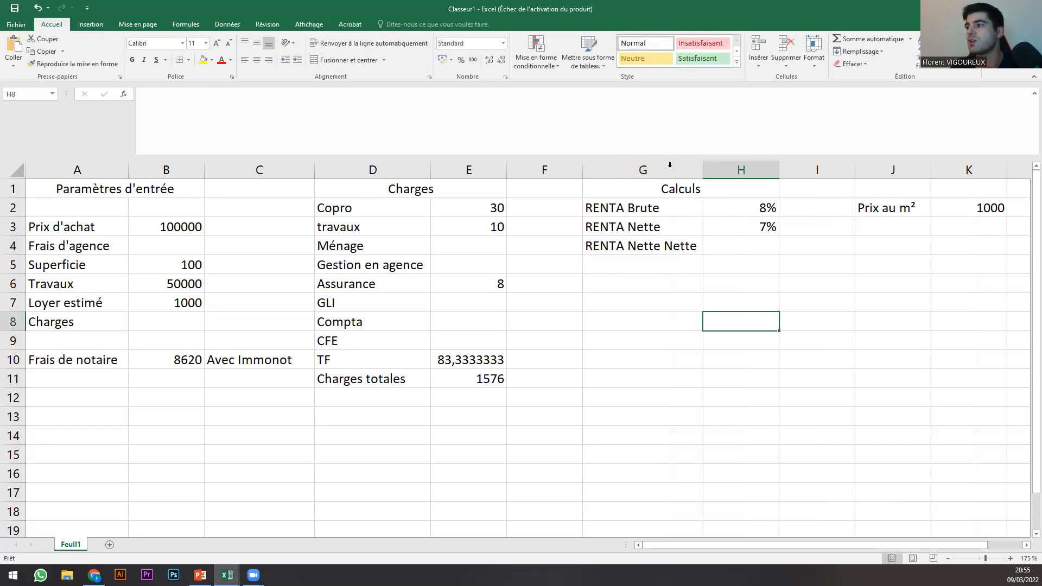
Add the label Imposition in D13 below the total charges and begin a formula in E13.
click(744, 252)
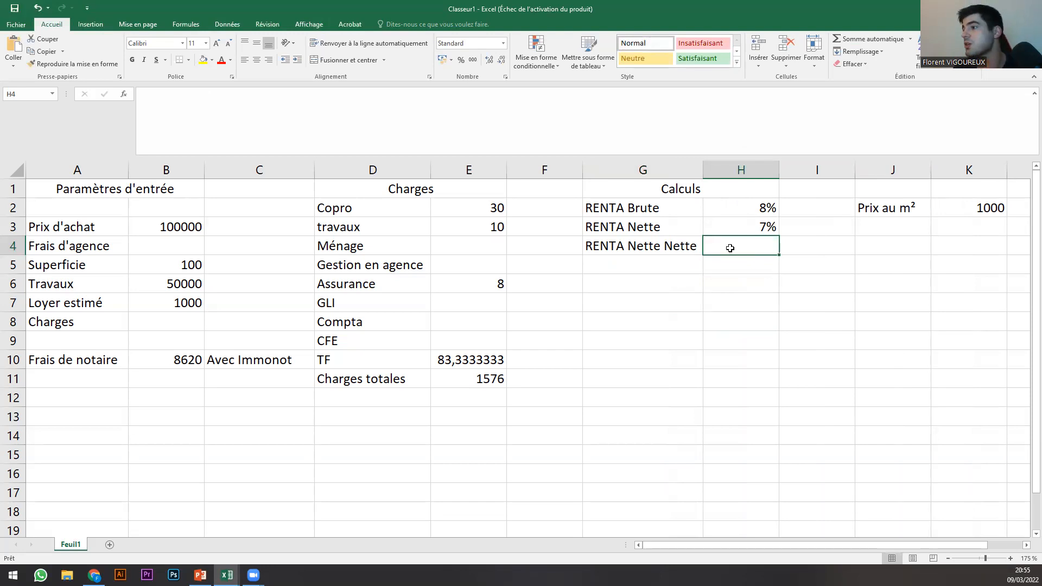
double_click(729, 248)
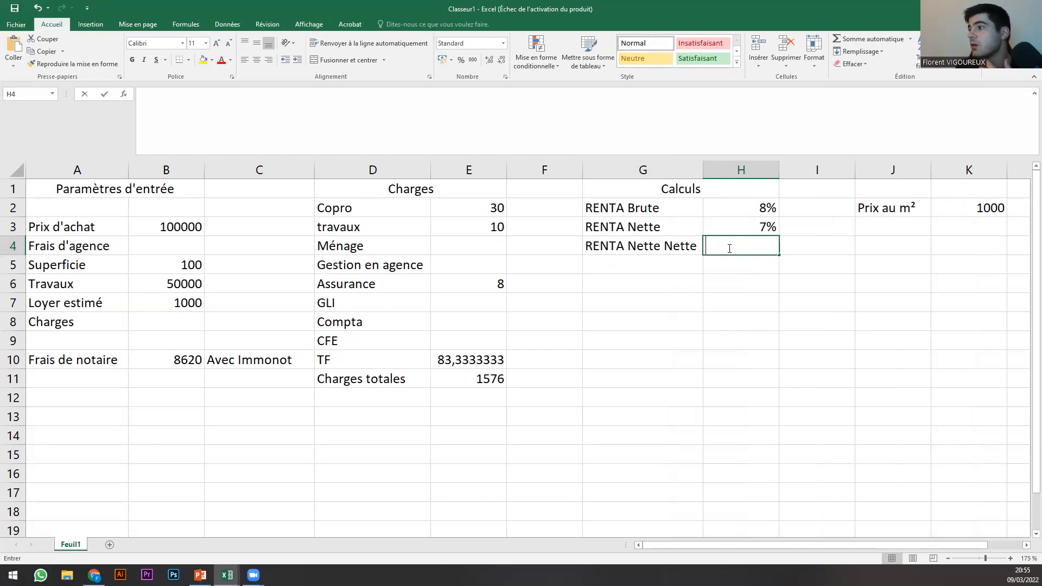
click(350, 422)
text(I)
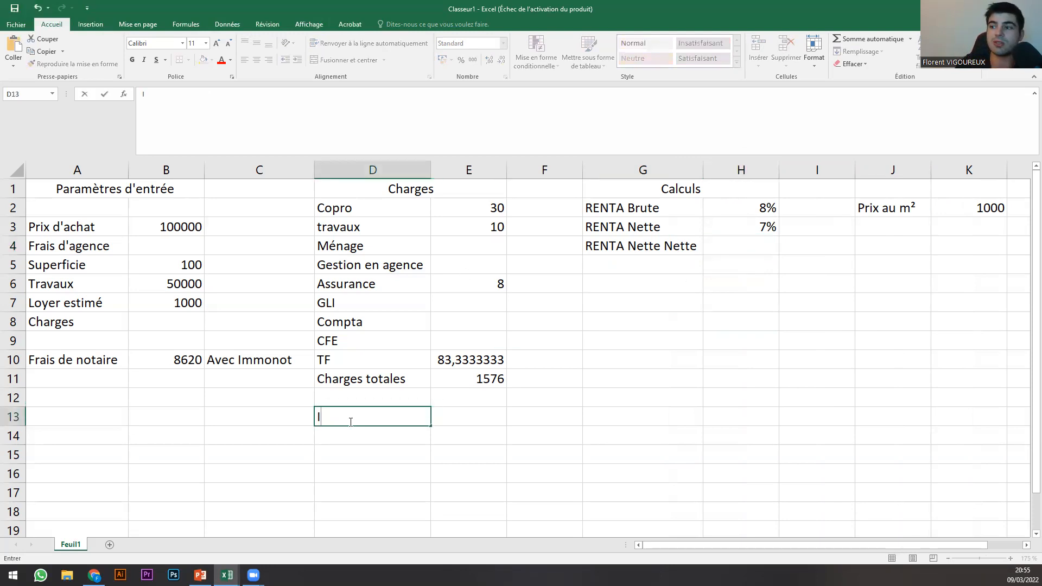
text(mposition)
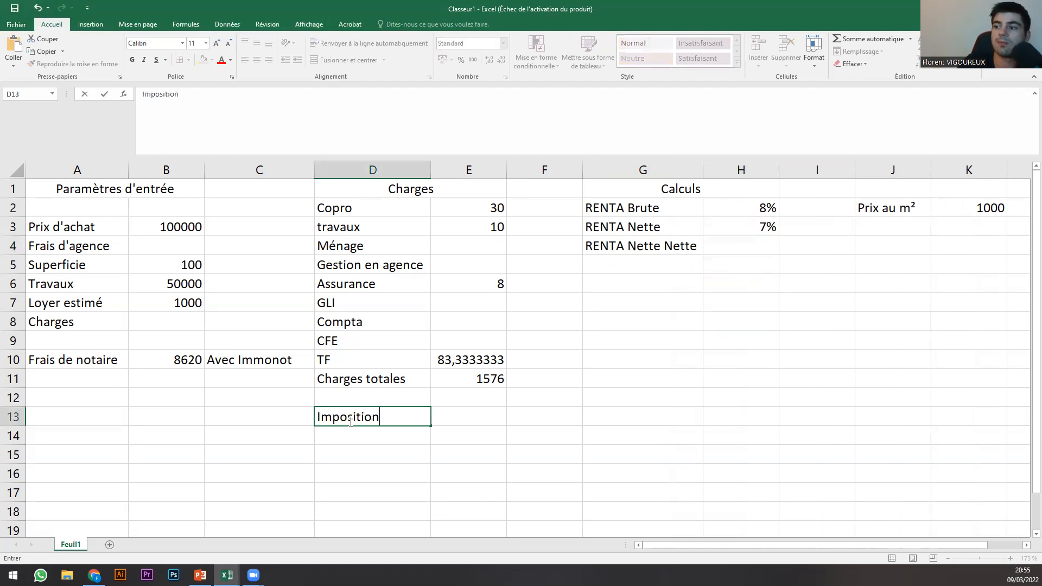
key(Tab)
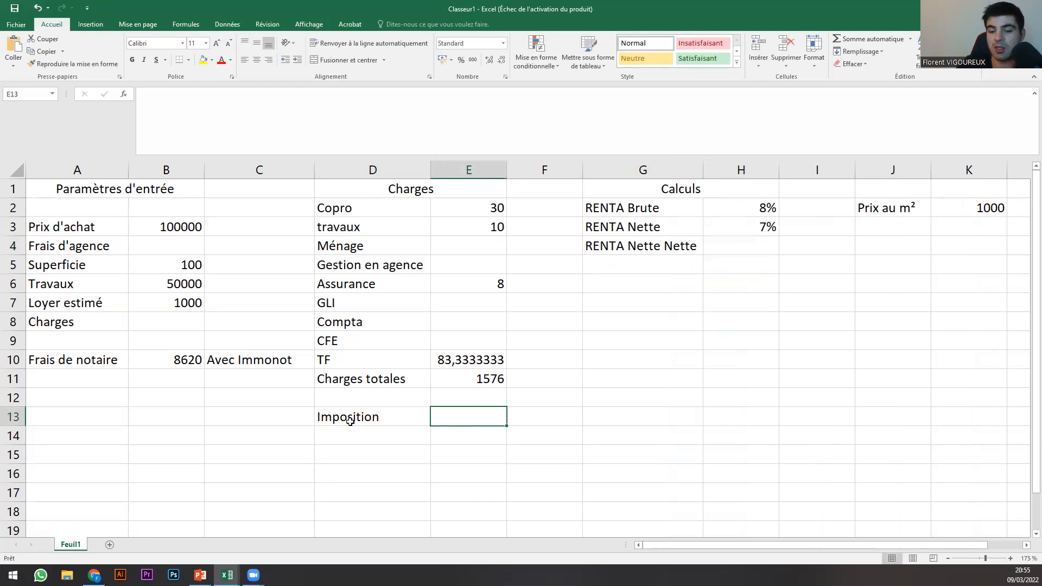
text(=)
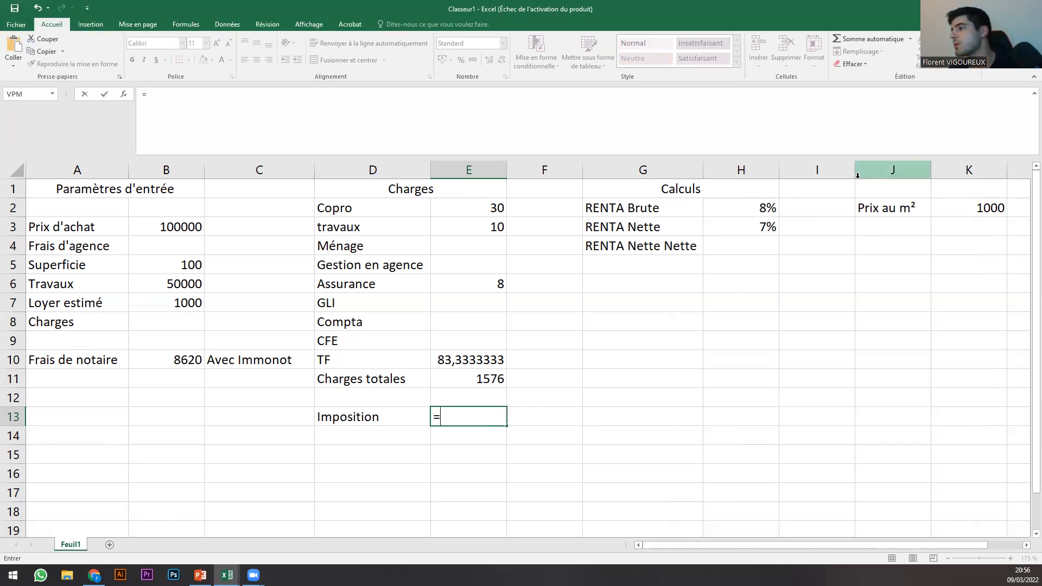
click(758, 241)
click(459, 418)
key(BackSpace)
key(BackSpace)
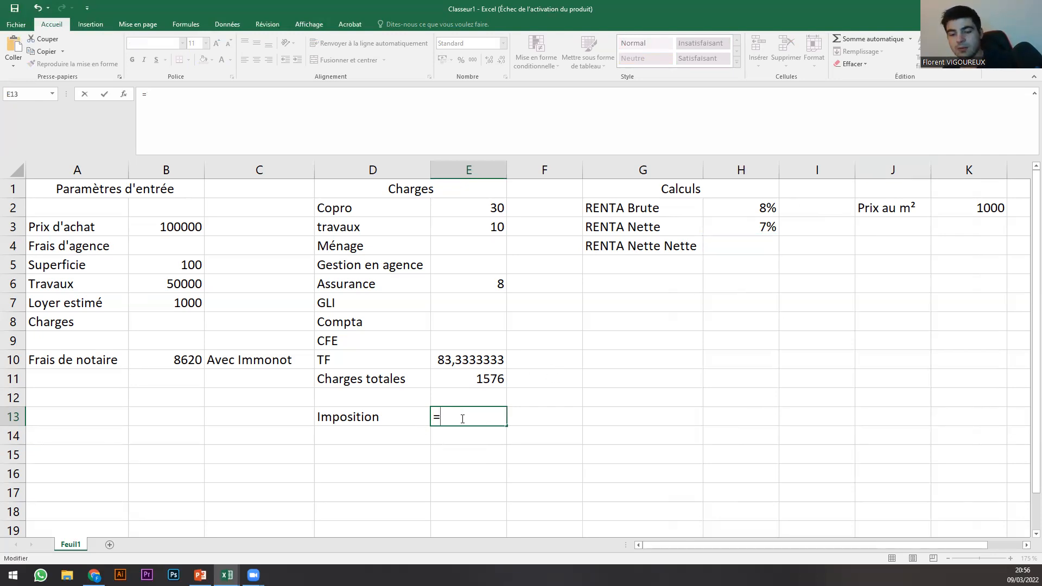
text(0,33)
key(BackSpace)
key(BackSpace)
key(BackSpace)
key(BackSpace)
Calculate the tax in E13 as a share of the estimated rent with the formula =0,65*B7.
text(0,)
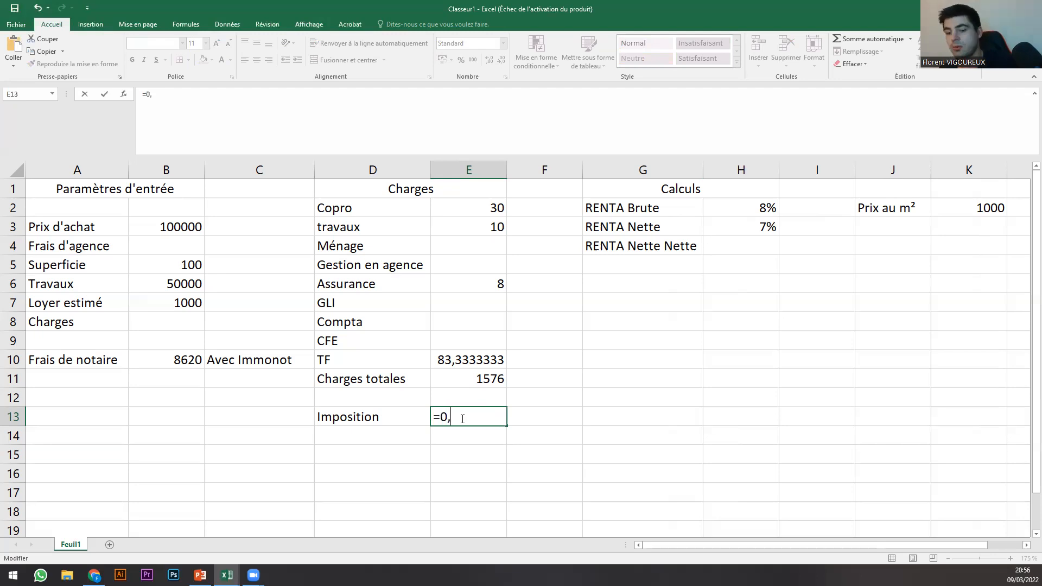
text(65*)
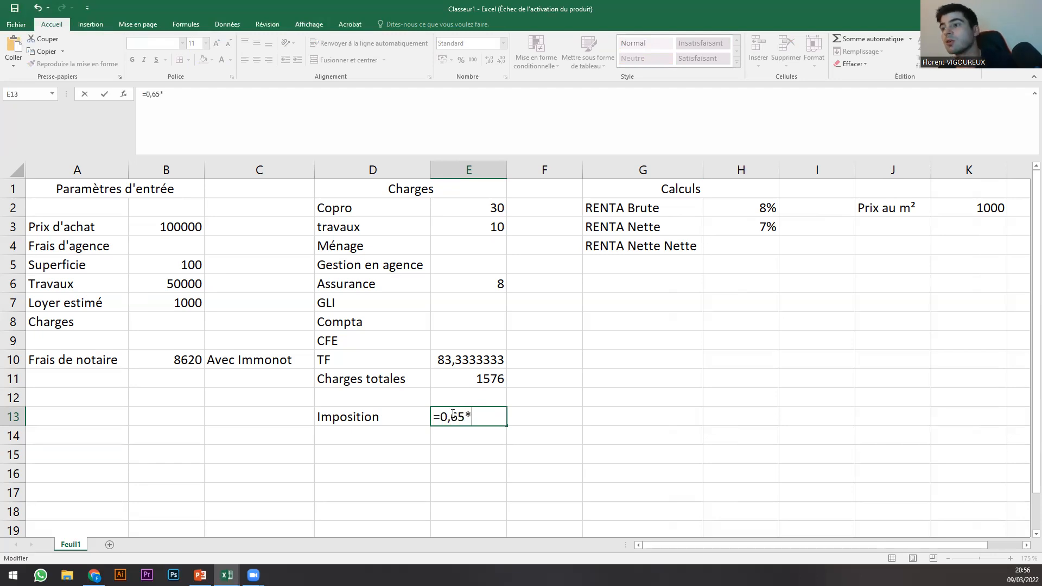
click(181, 306)
key(Return)
Change the Imposition formula in E13 to =0,47*0,5*B7.
click(463, 417)
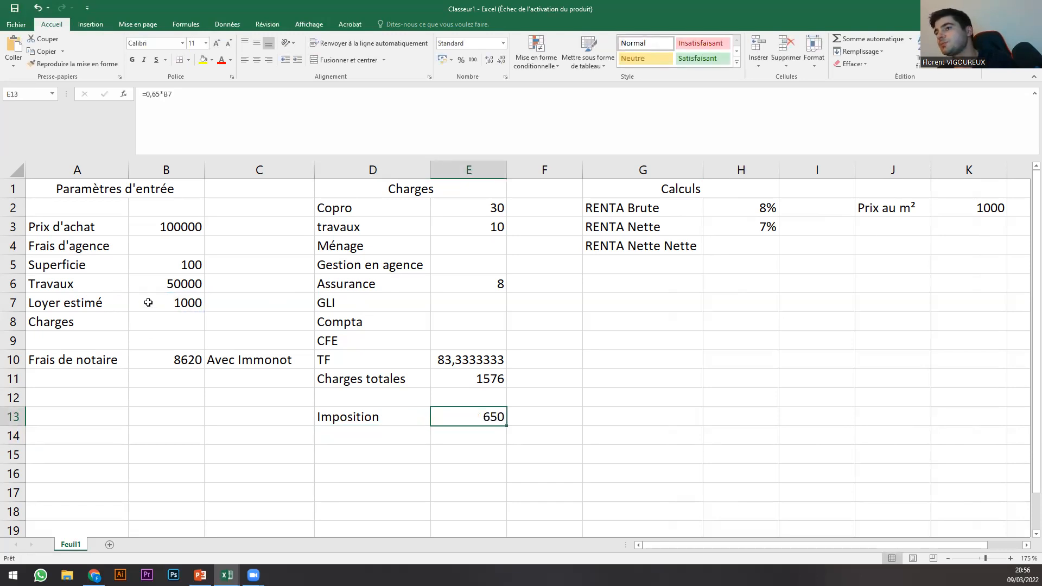
click(453, 425)
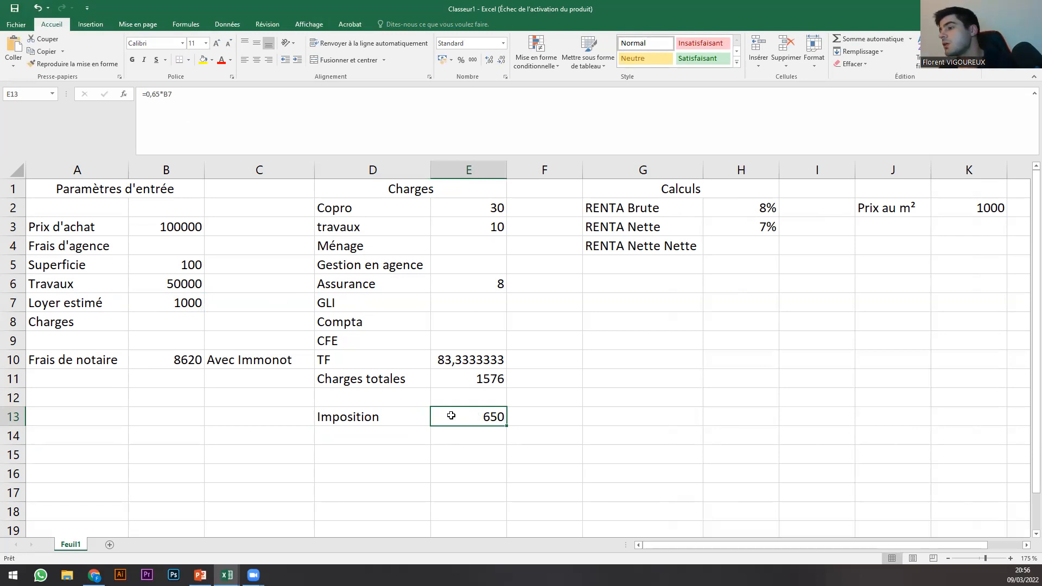
click(161, 94)
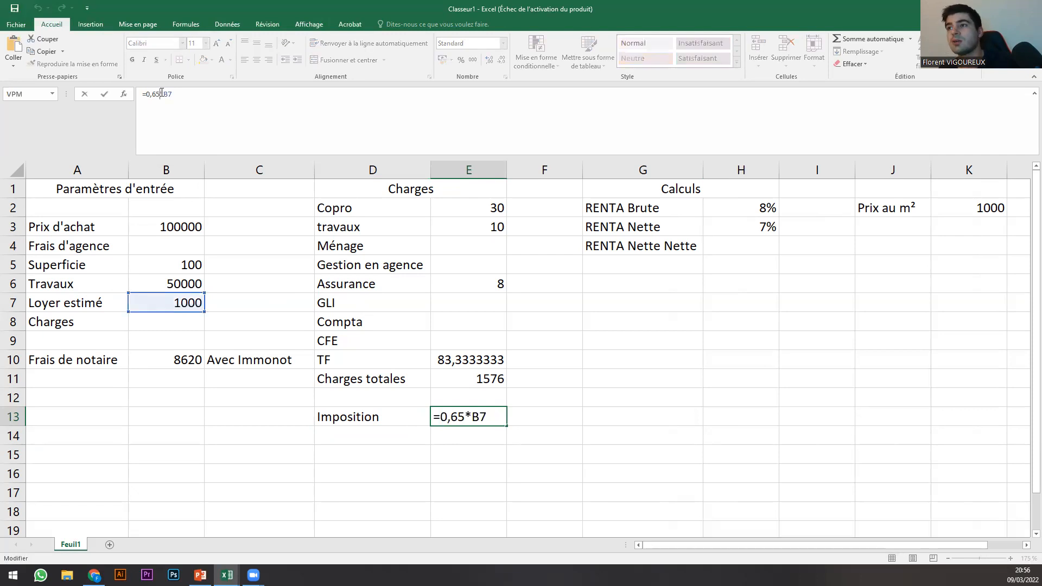
text(0,5)
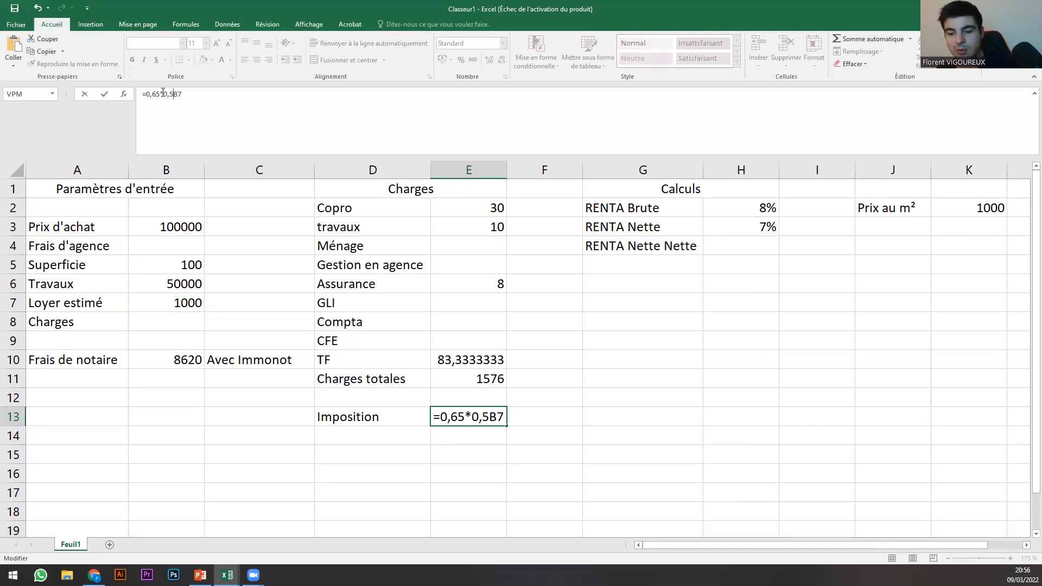
text(*)
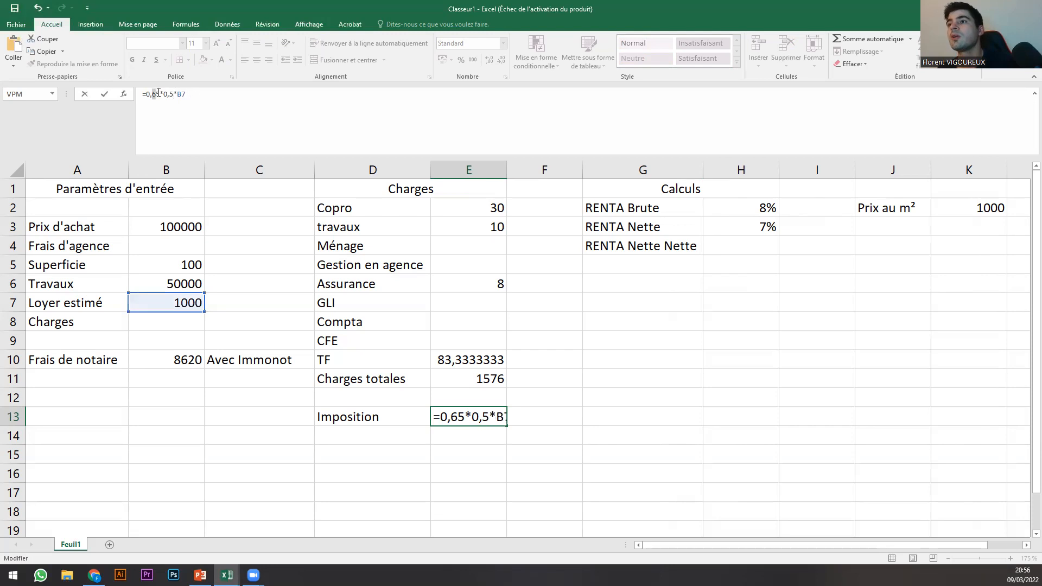
text(47)
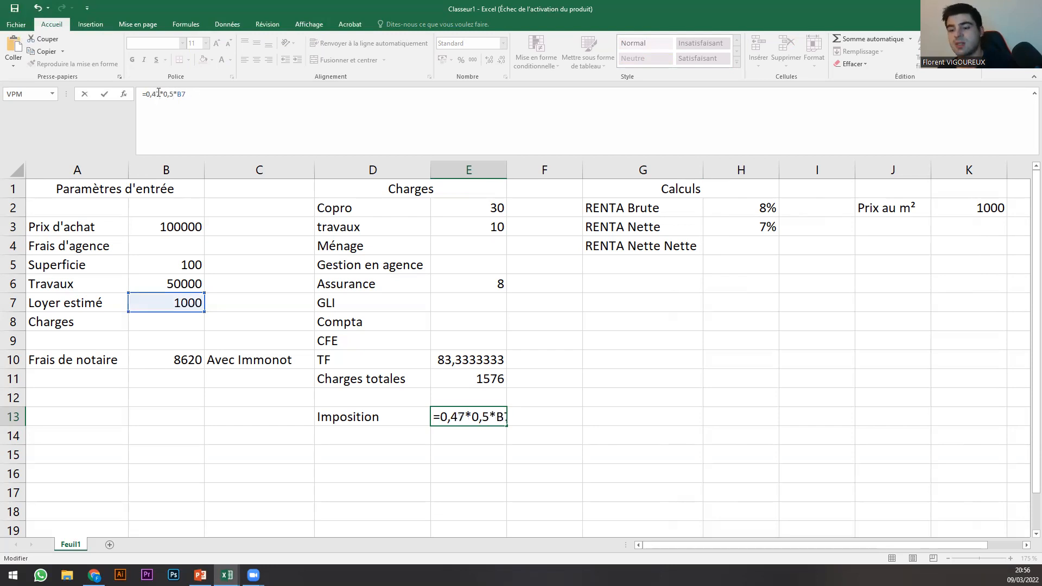
key(Return)
click(471, 418)
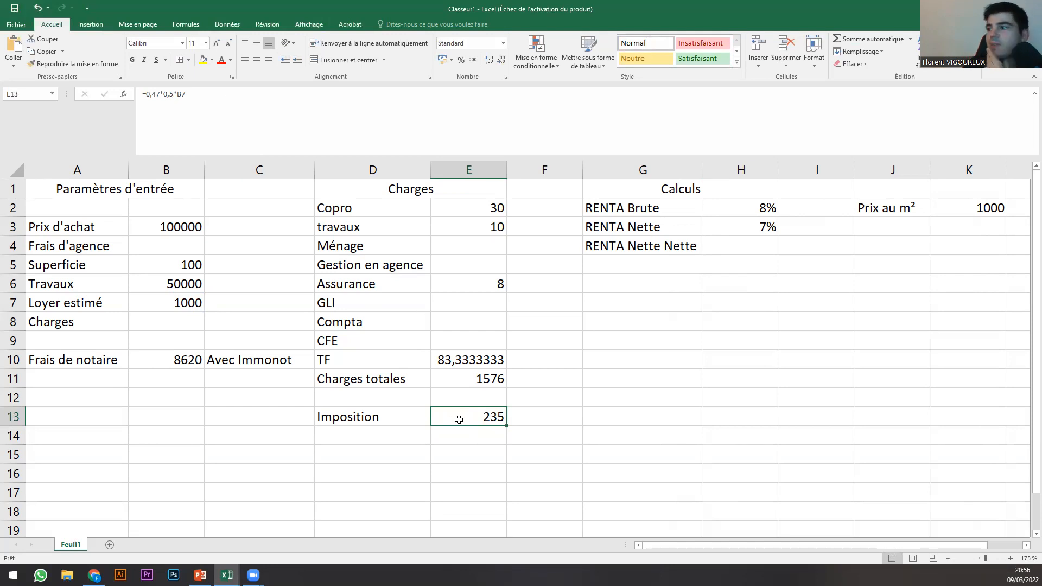
Copy the RENTA Nette formula text from H3 into H4 with its cell references unchanged.
click(727, 239)
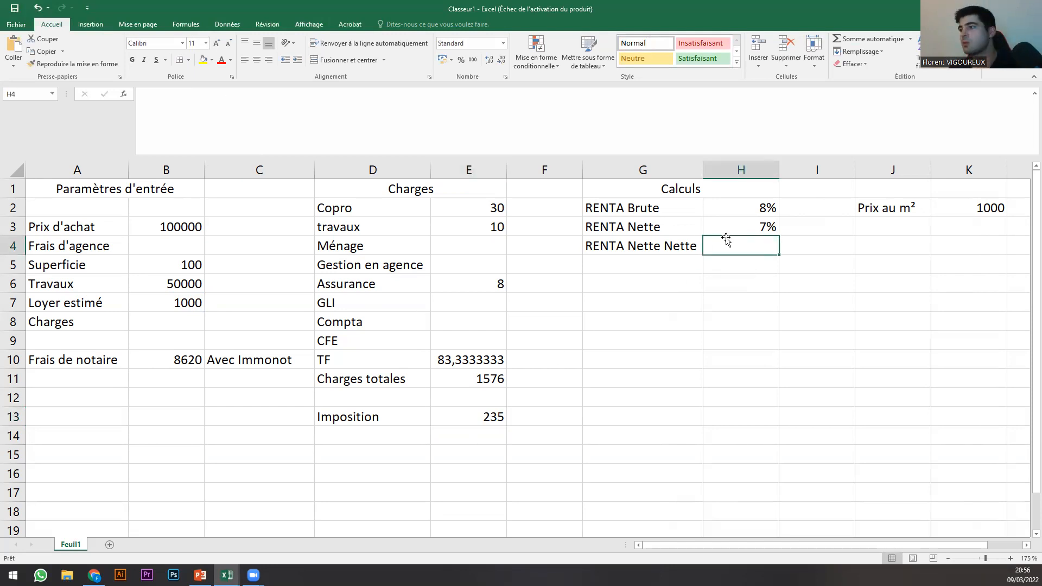
click(732, 227)
drag(317, 114, 139, 96)
key(ctrl+c)
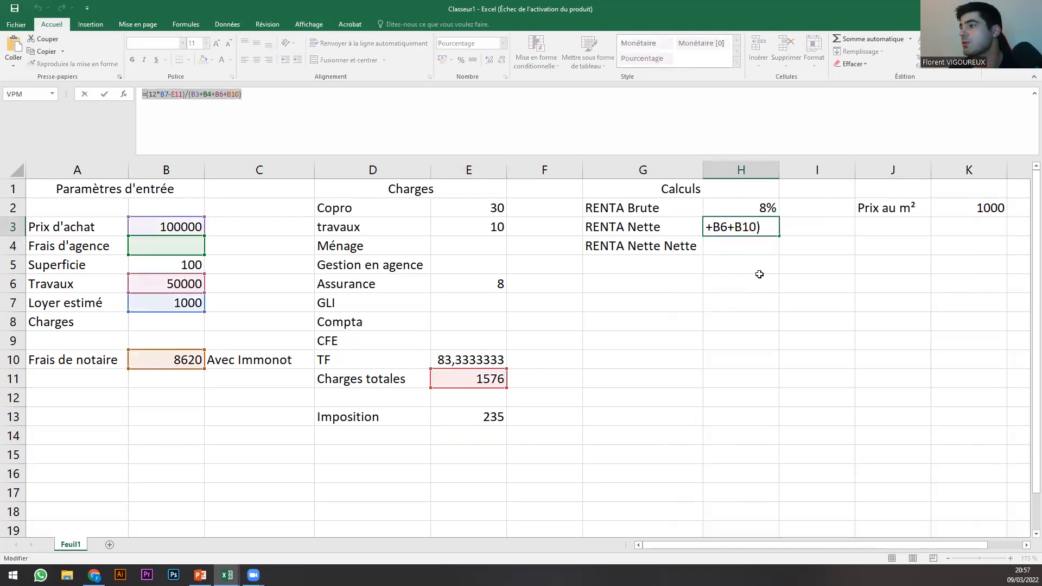
click(750, 247)
key(Escape)
click(746, 246)
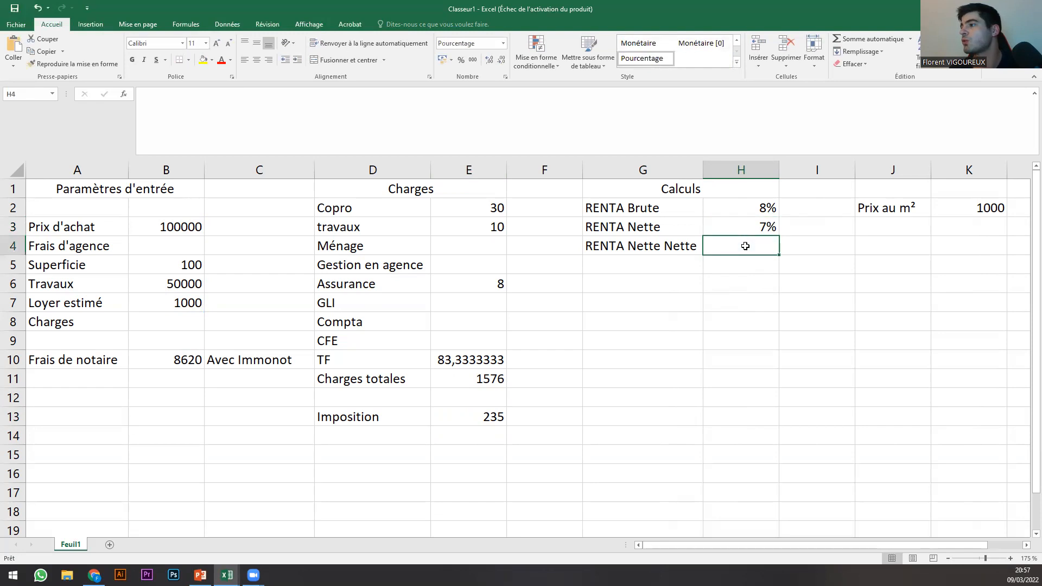
click(238, 120)
key(ctrl+v)
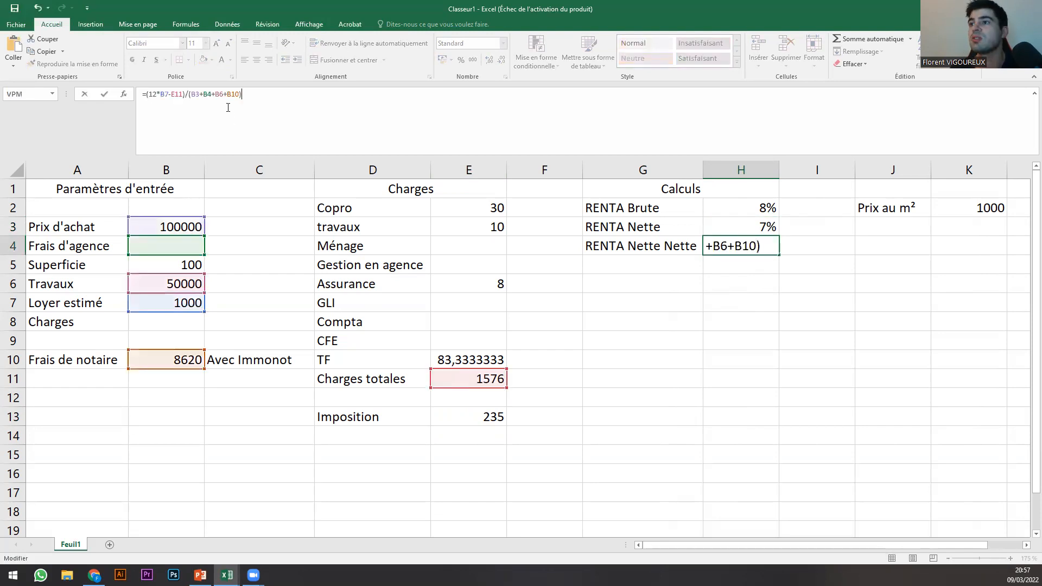
Subtract the yearly tax in the H4 formula so it reads =(12*B7-E11-E13*12)/(B3+B4+B6+B10).
click(183, 94)
text(-)
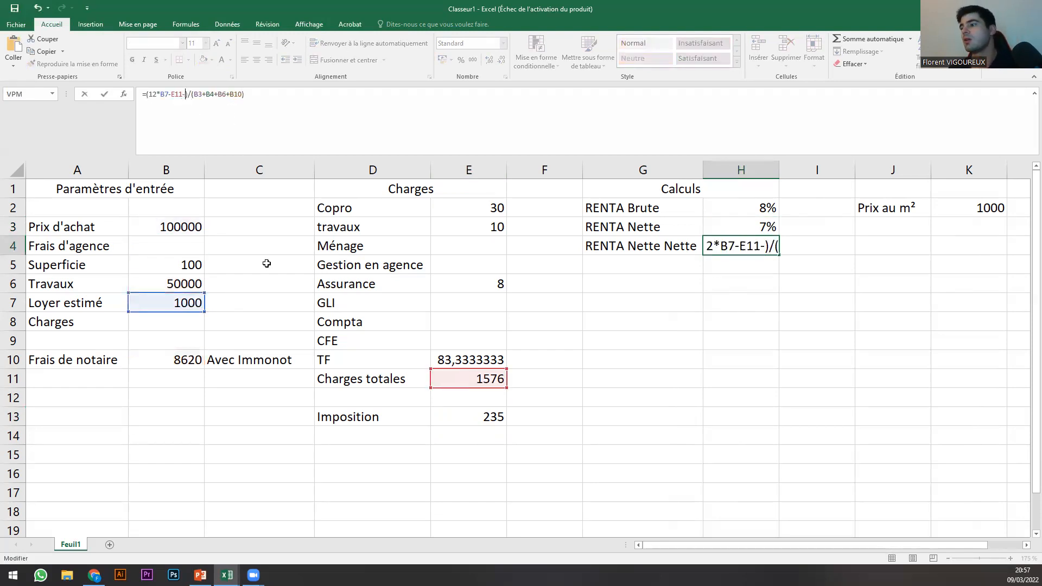
click(494, 417)
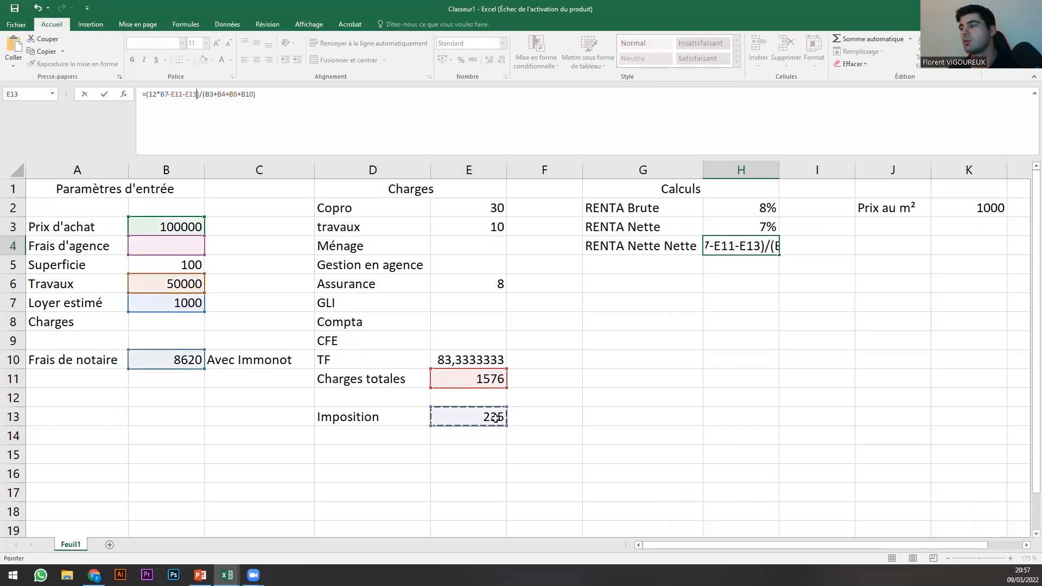
text(*12)
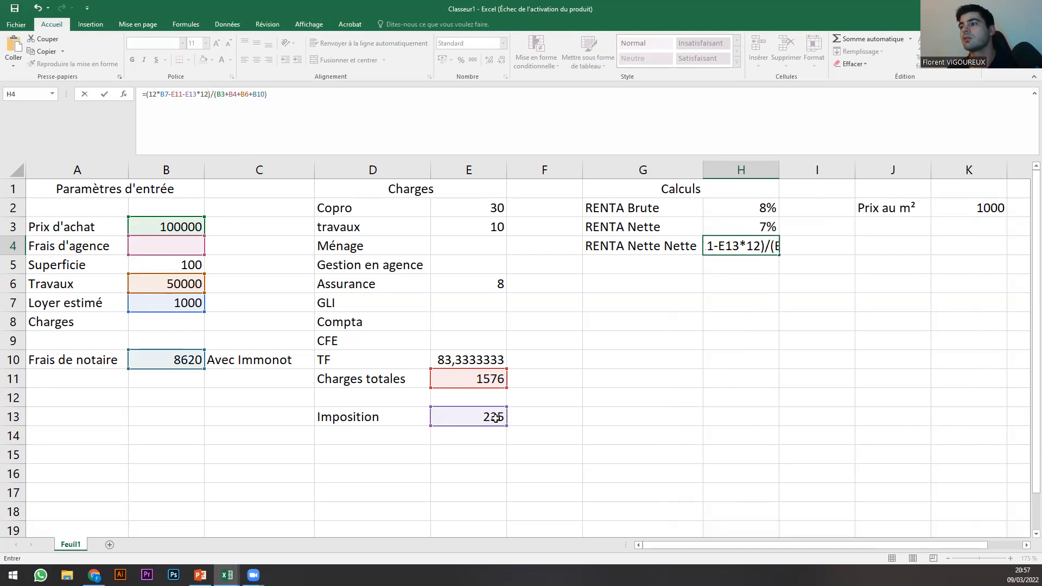
key(Return)
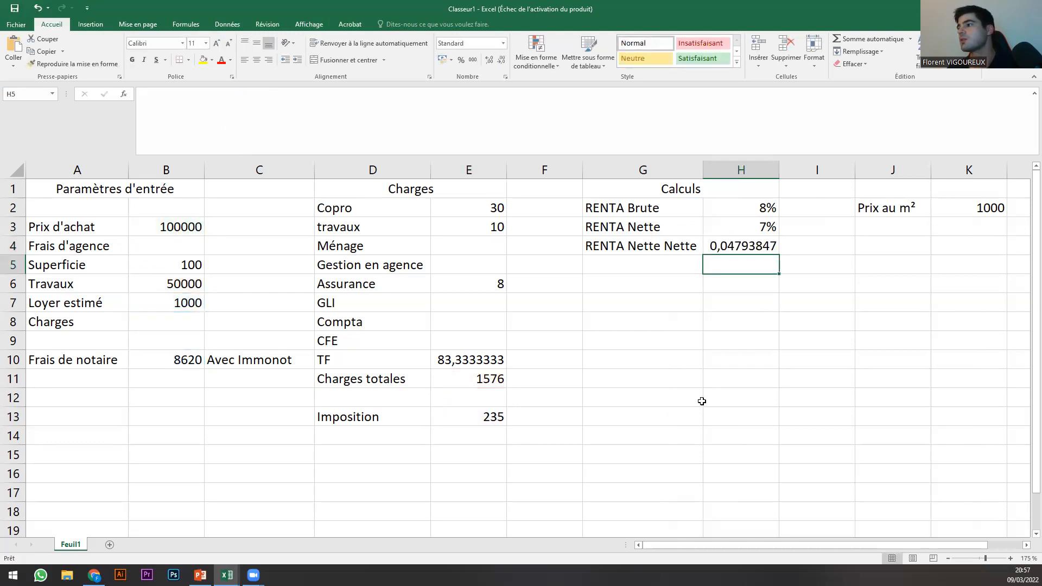
Format the RENTA Nette Nette result in H4 as a percentage.
drag(738, 245, 735, 236)
click(735, 239)
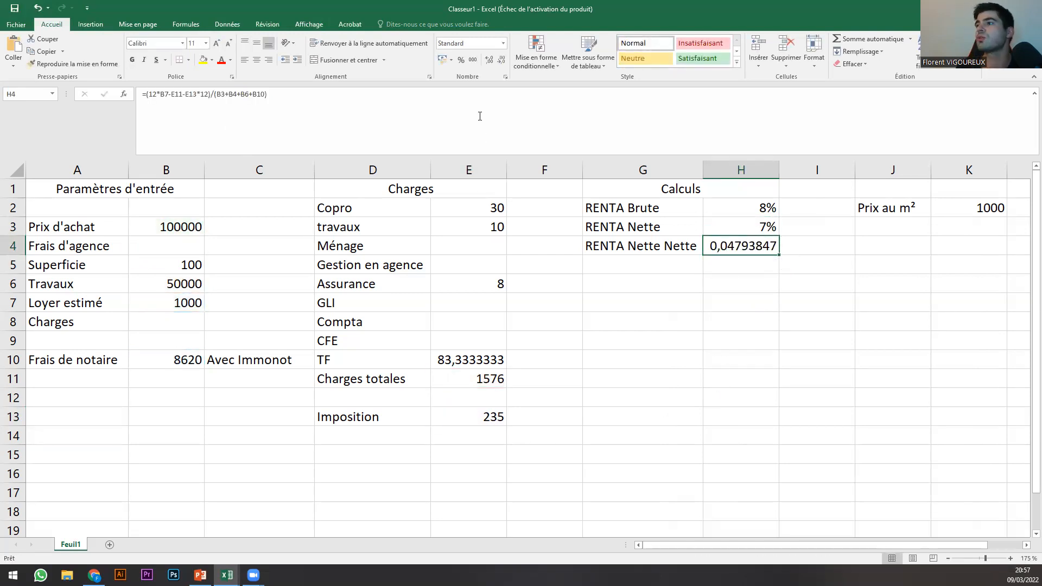
click(462, 60)
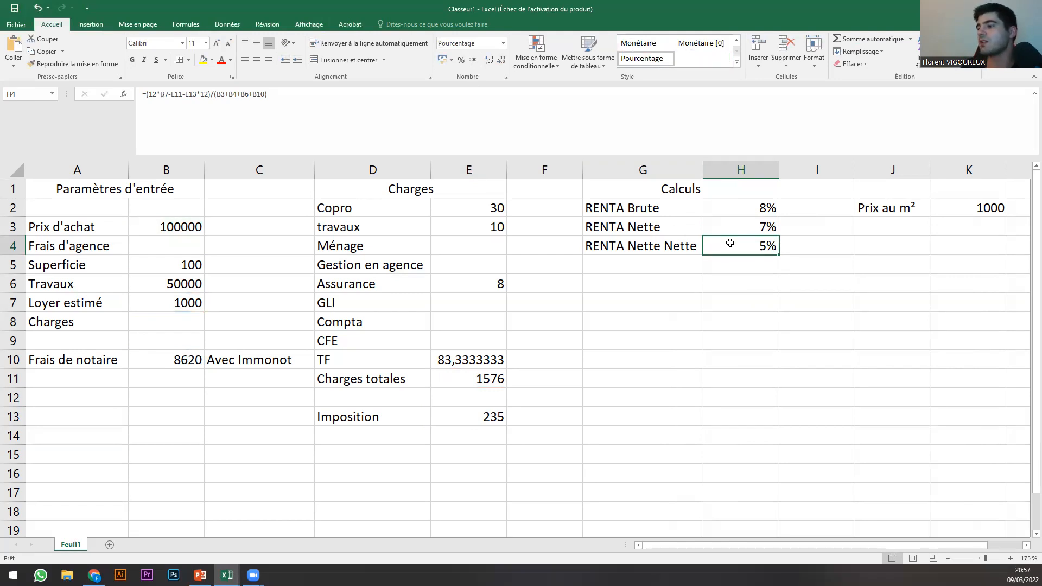
Review the three yields in G2:H4, the total charges formula in E11 and the notary fees in B10.
click(654, 247)
drag(655, 247, 716, 247)
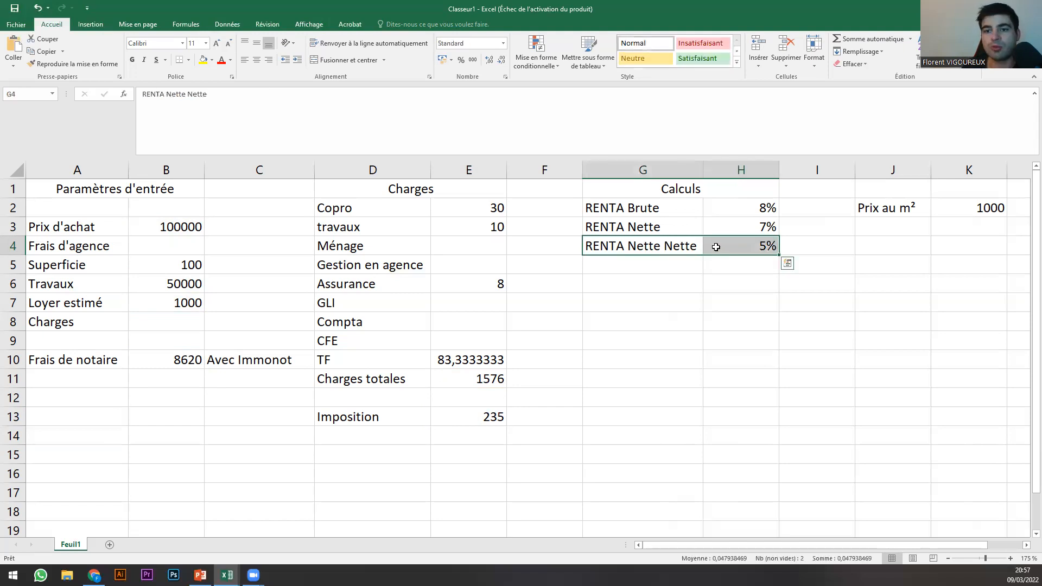
drag(628, 206, 731, 250)
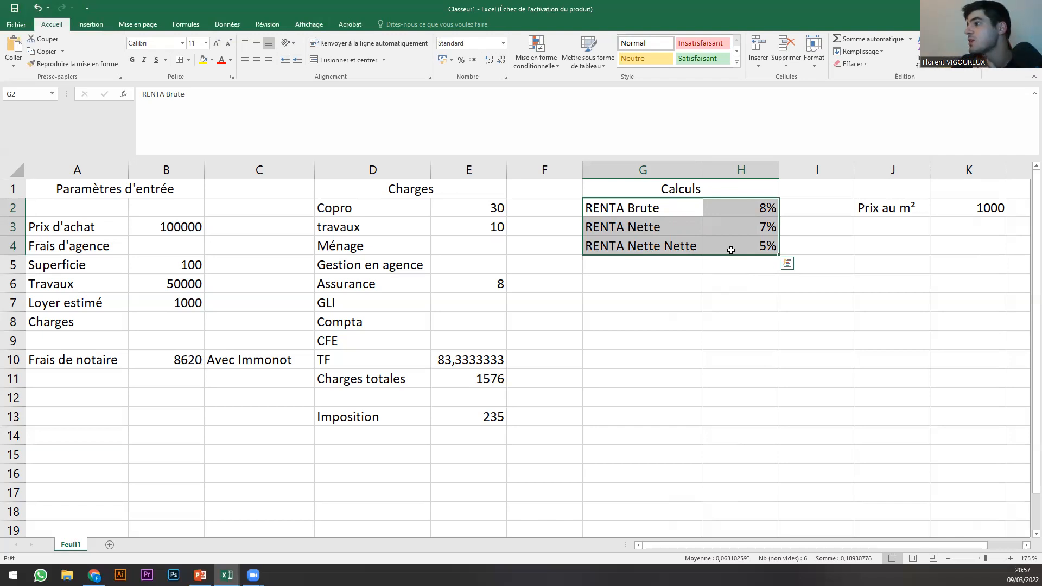
click(700, 228)
click(707, 211)
drag(651, 208, 734, 247)
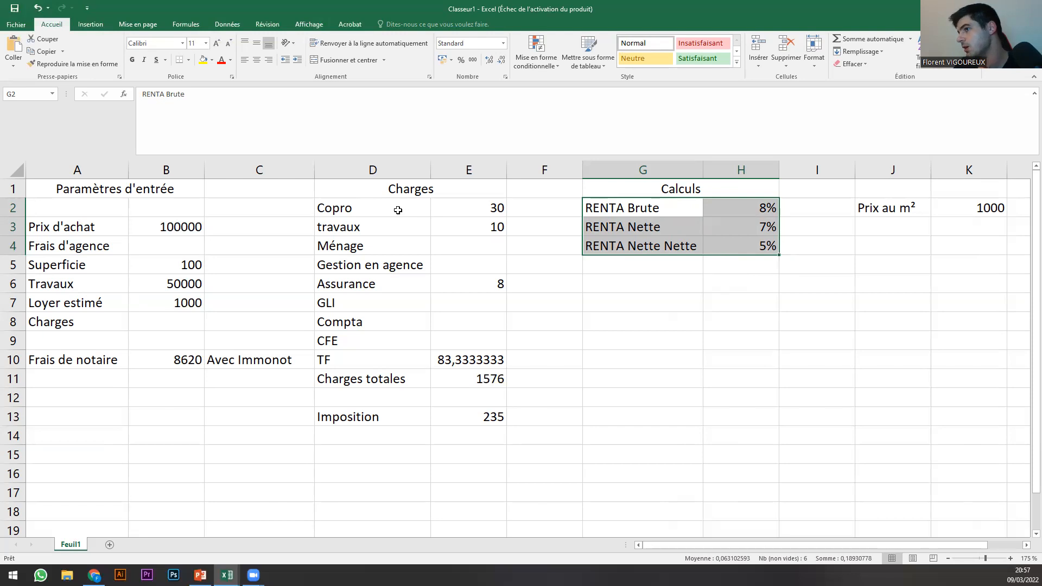
click(456, 380)
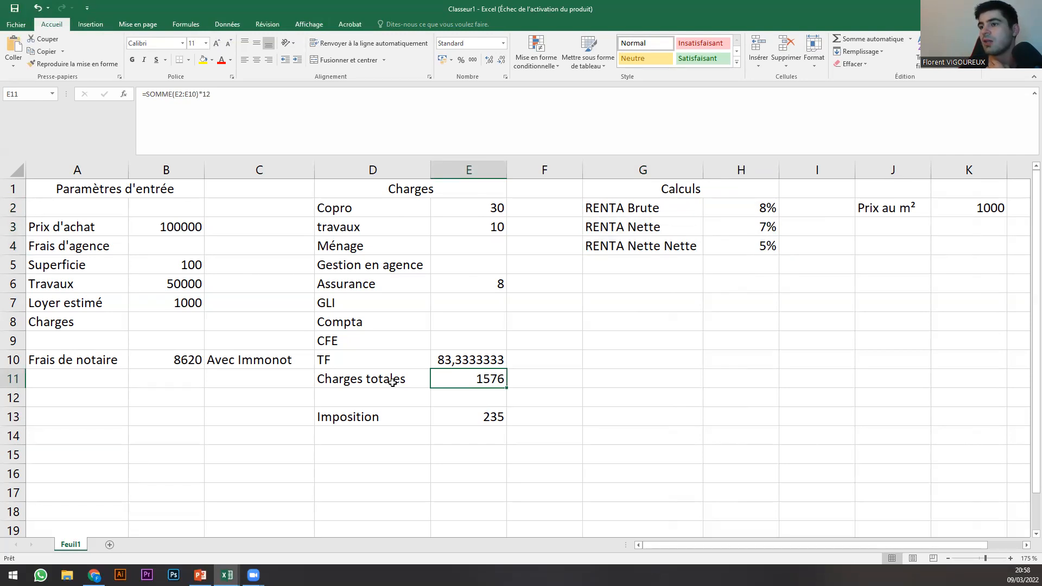
click(161, 372)
click(152, 366)
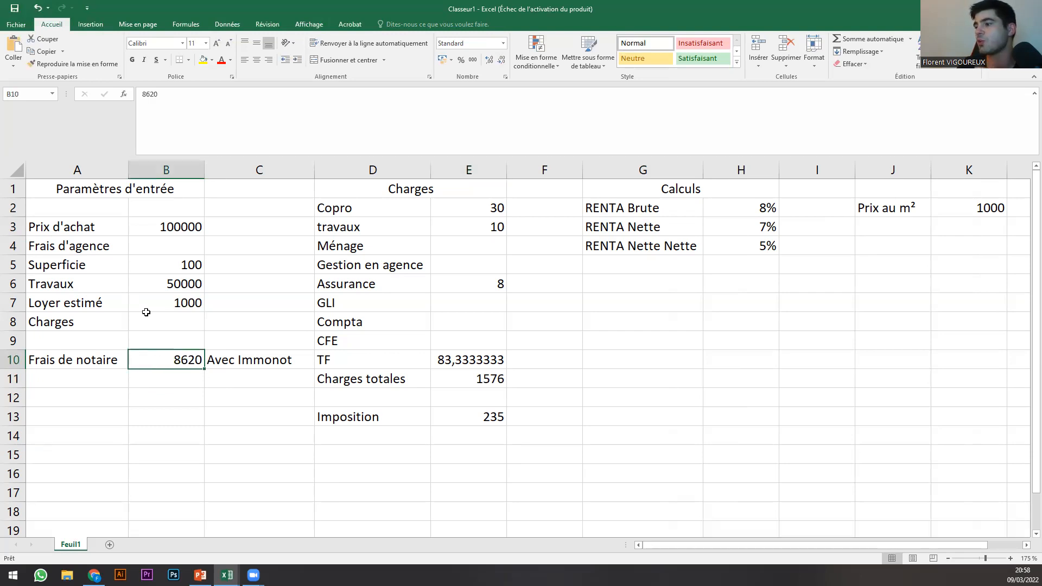
Add the label Cash Flow in G6 below the yield calculations.
click(645, 268)
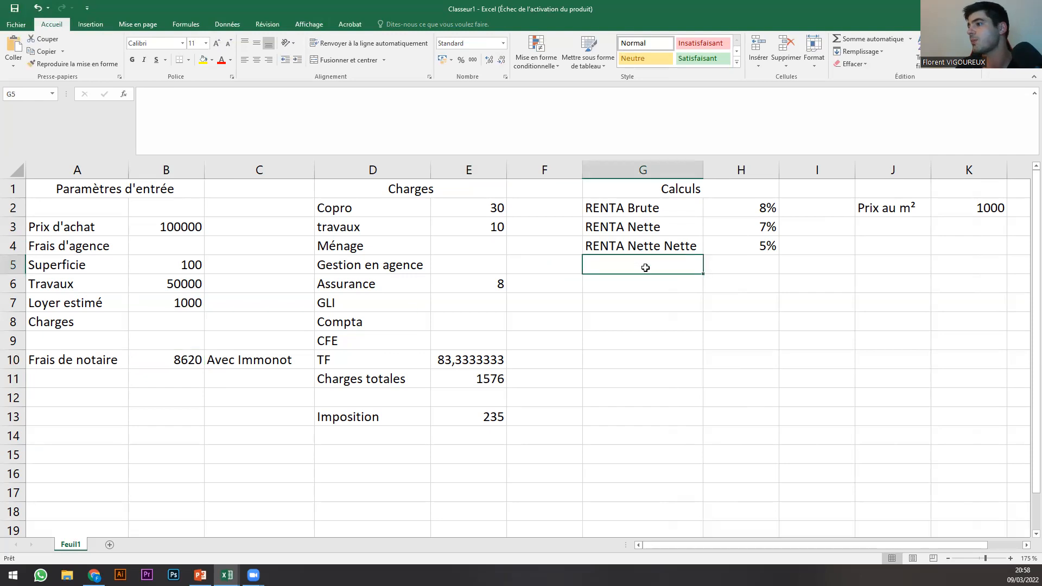
click(644, 286)
text(Cash)
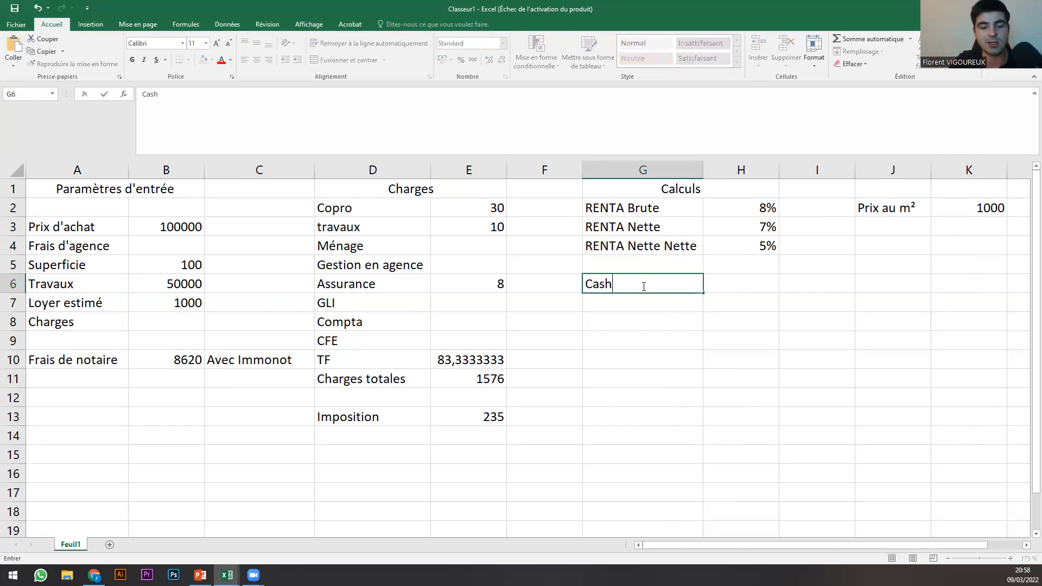
text( Flox)
key(BackSpace)
text(w)
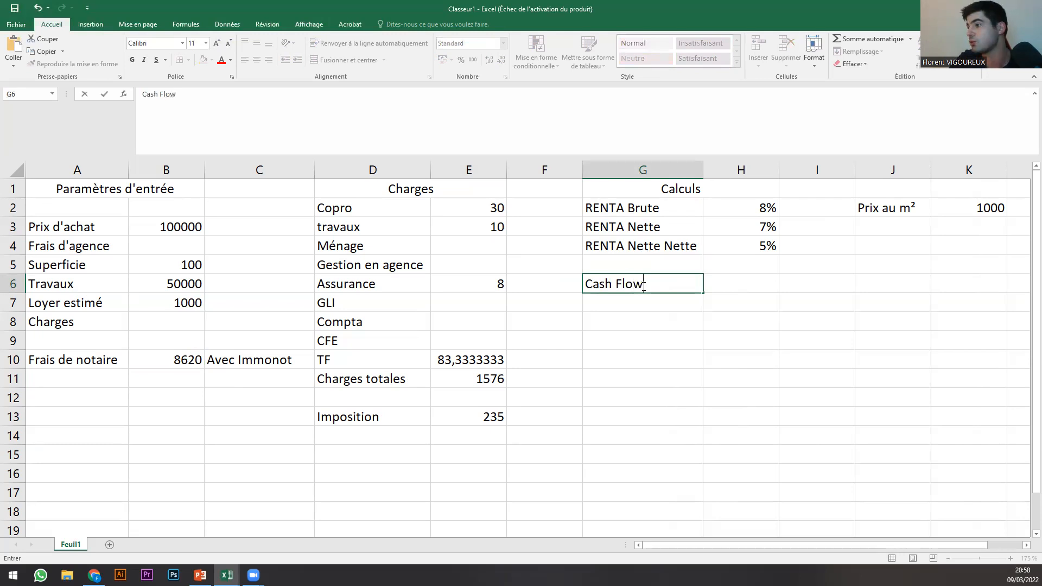
key(Return)
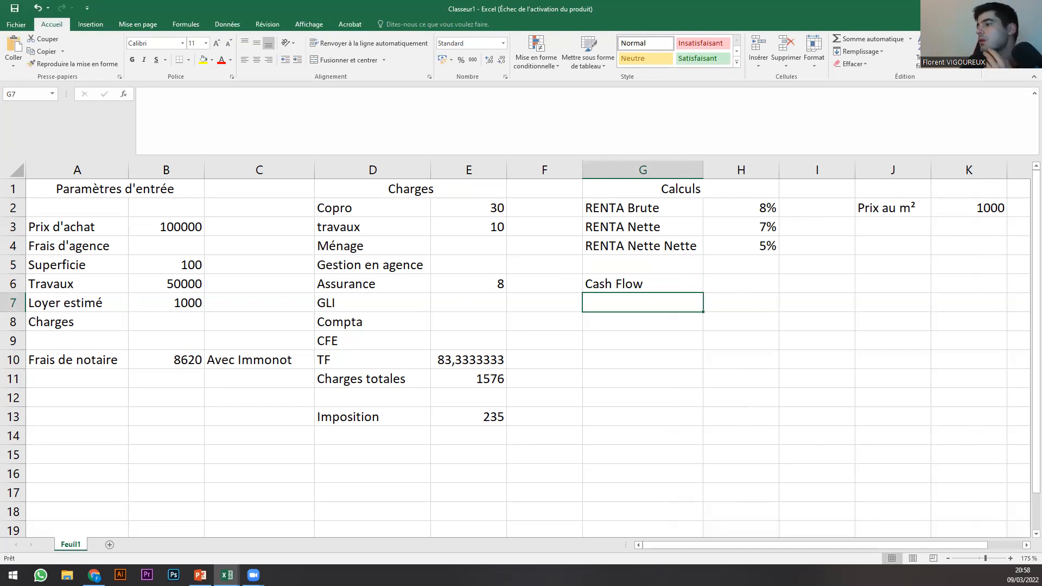
Begin the cash flow formula in H6 with an equals sign.
click(733, 282)
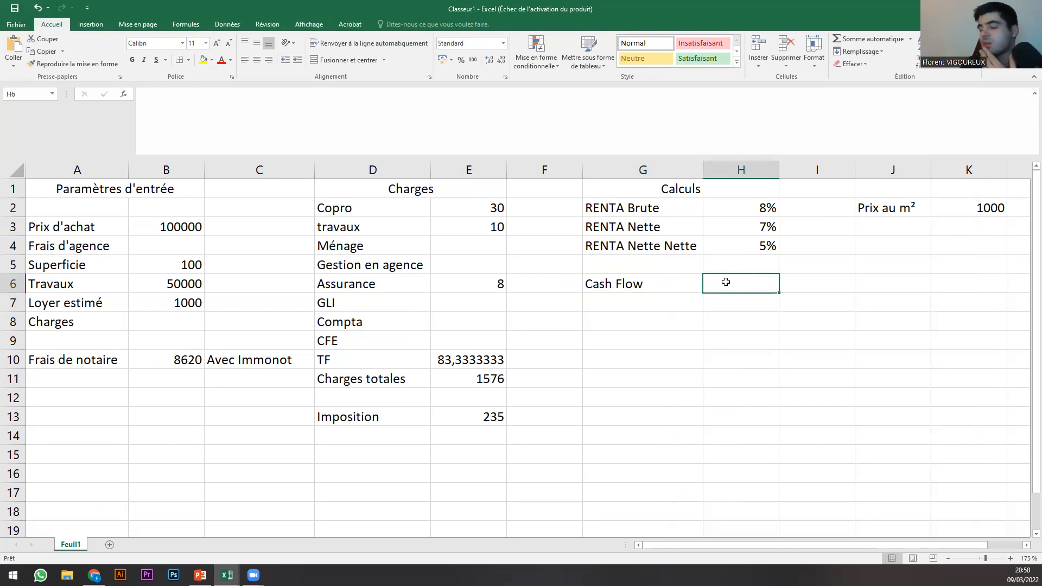
text(=)
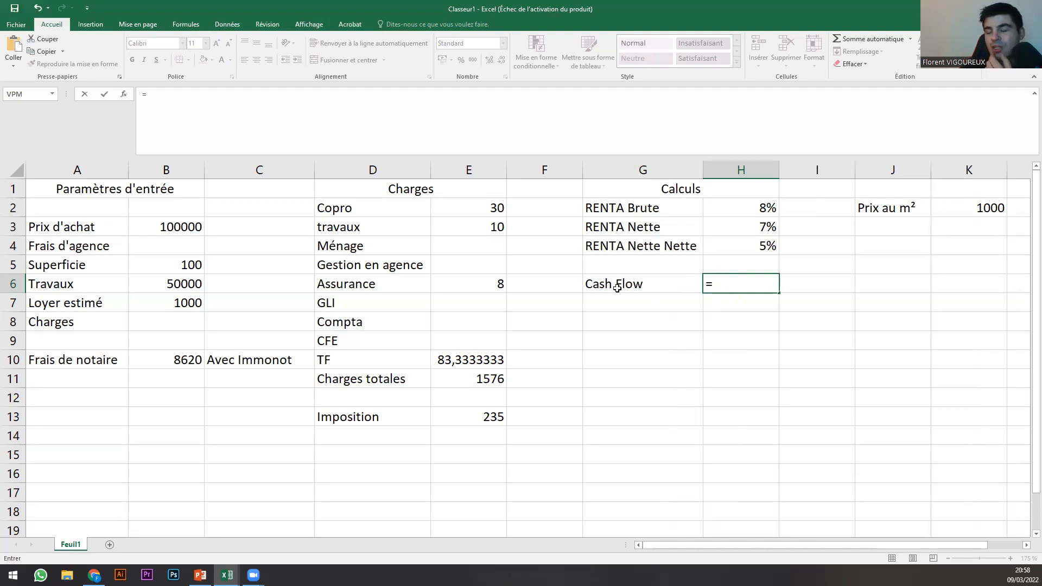
click(731, 284)
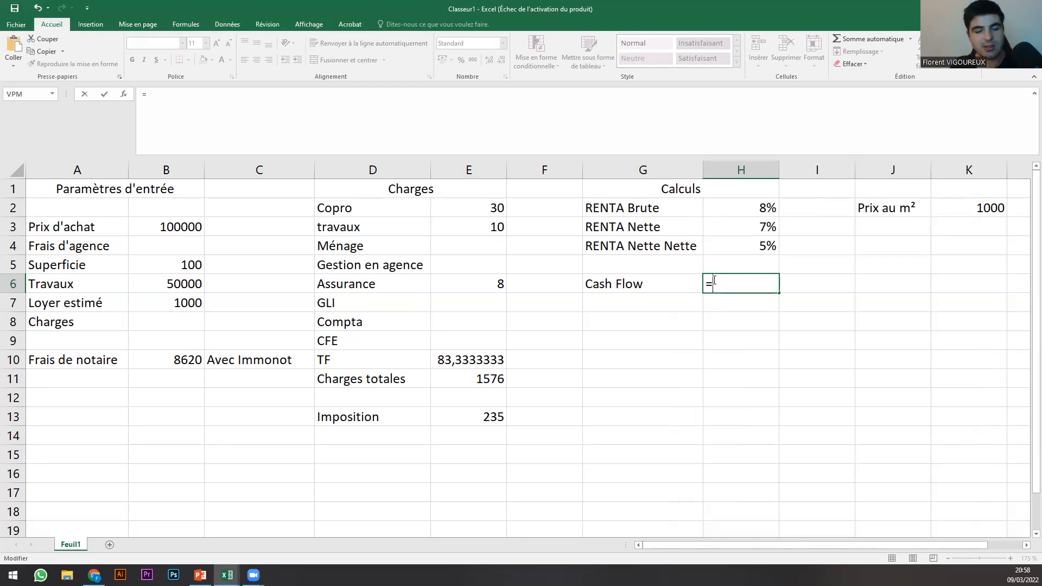
Switch to PowerPoint to read the Cash-flow slide, and return to the Excel workbook.
key(alt+Tab)
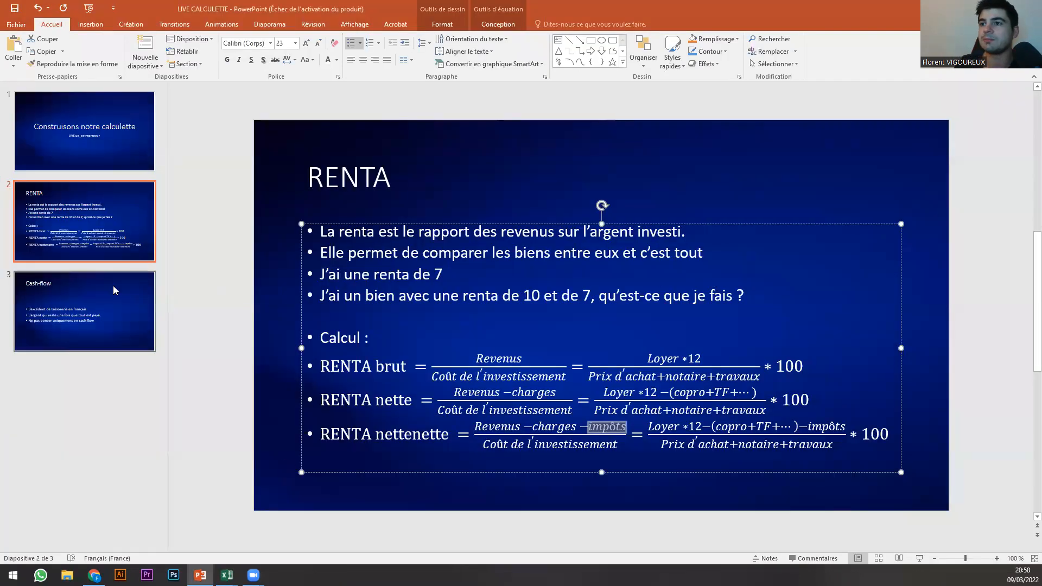
click(115, 304)
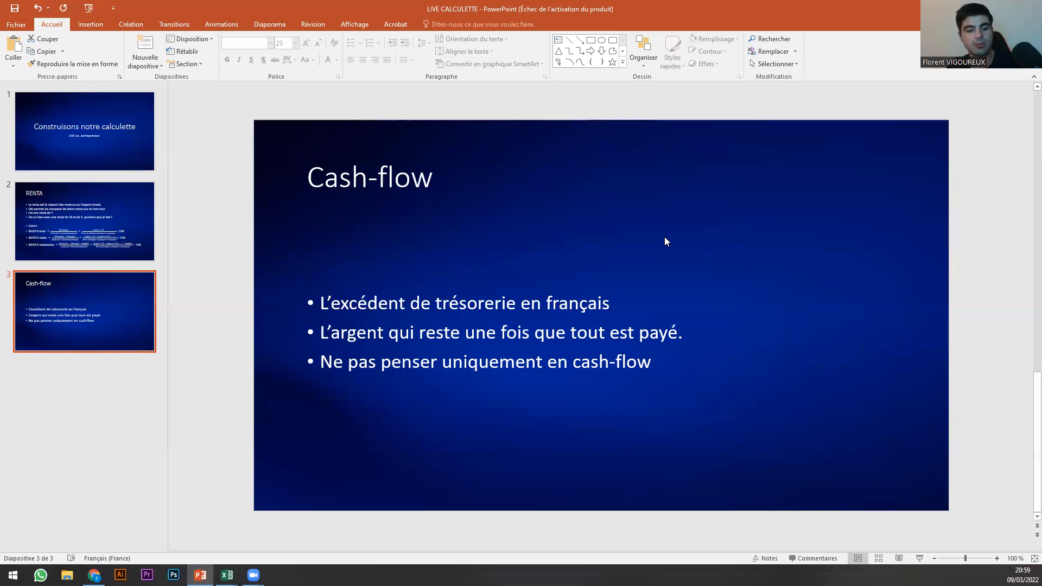
key(alt+Tab)
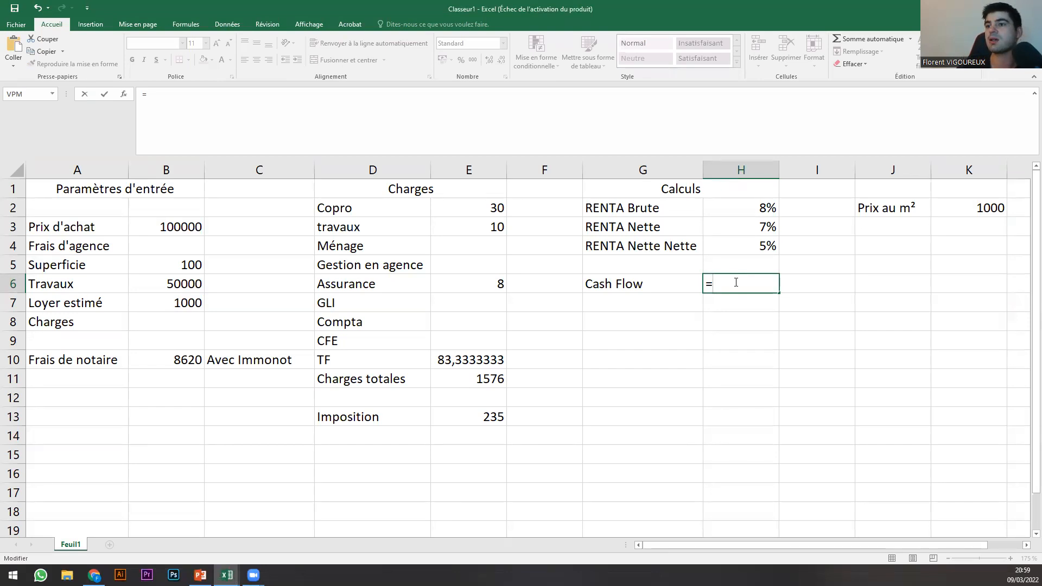
click(161, 303)
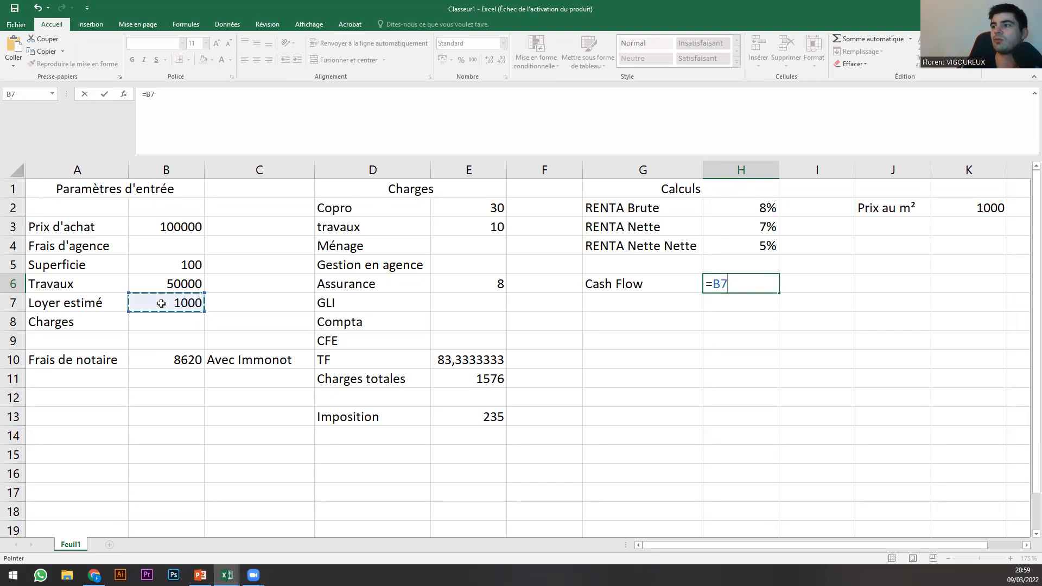
text(-)
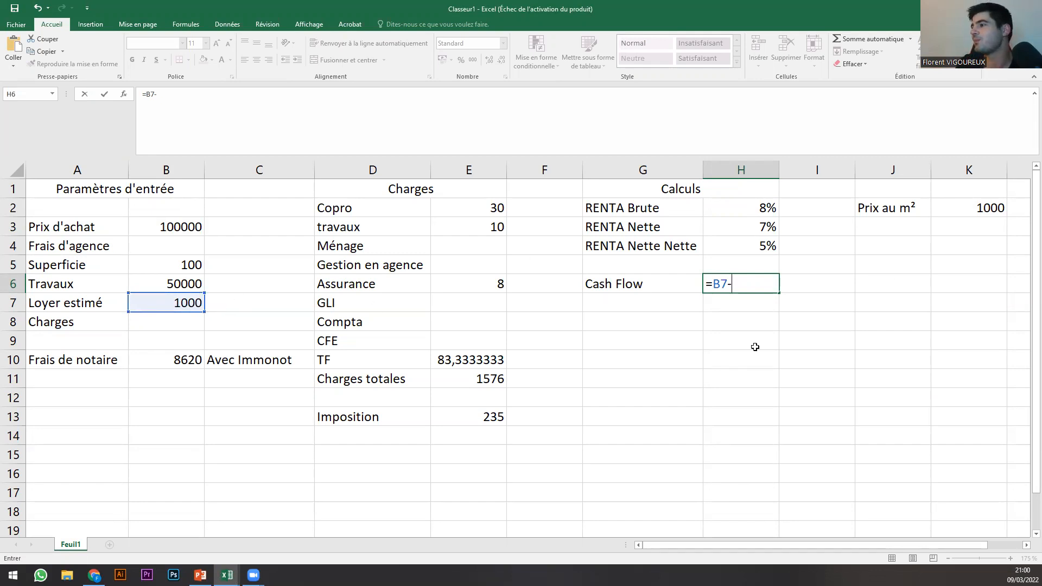
click(747, 278)
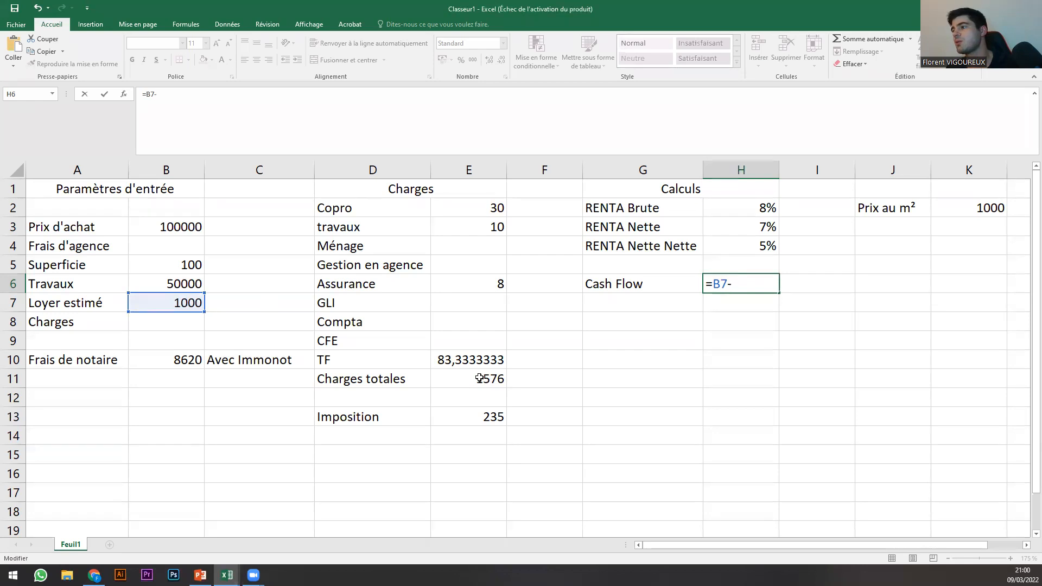
key(BackSpace)
key(BackSpace)
key(BackSpace)
key(BackSpace)
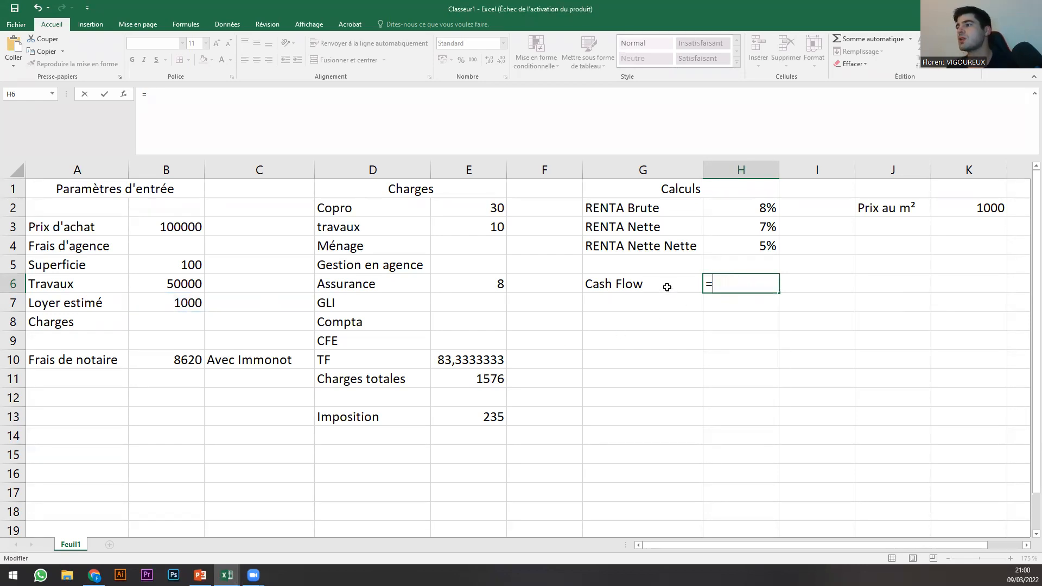
Extend the cash flow label in G6 to read Cash Flow annuel.
click(665, 284)
double_click(664, 284)
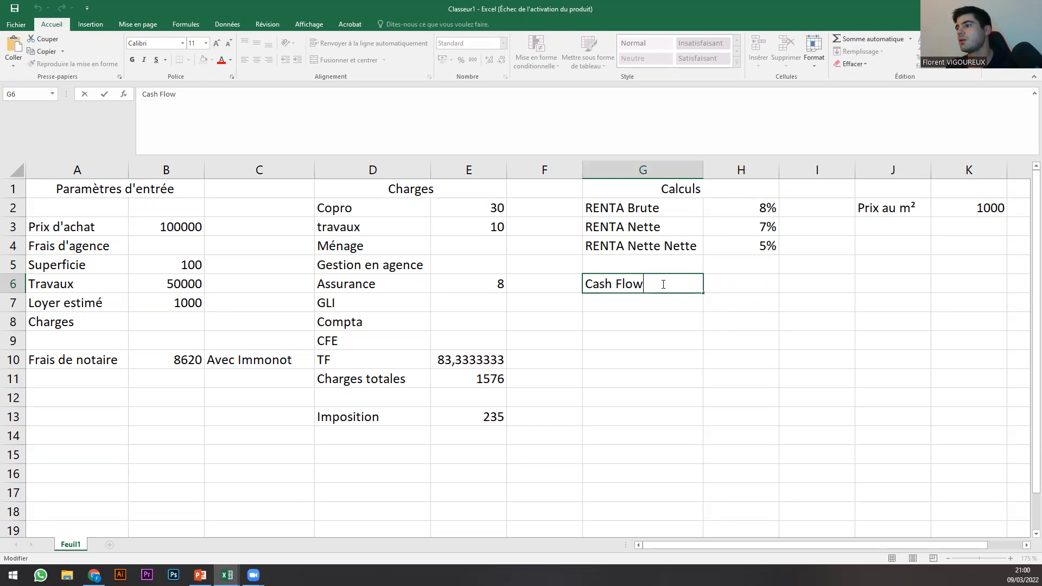
text(annuel)
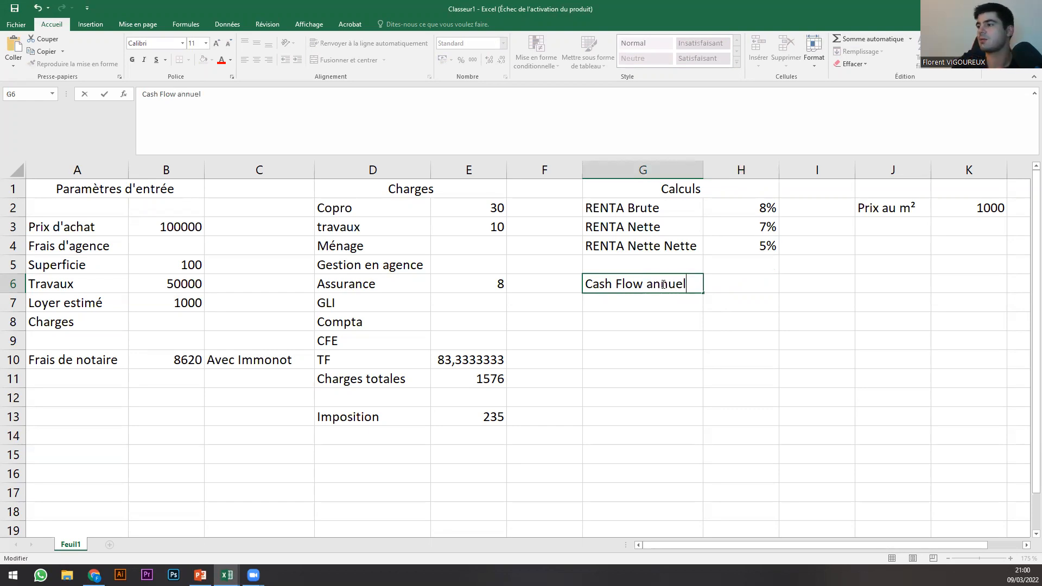
key(Tab)
Build the annual cash flow formula in H6 as yearly rent minus total charges minus cell B11: =B7*12-E11-B11.
text(=)
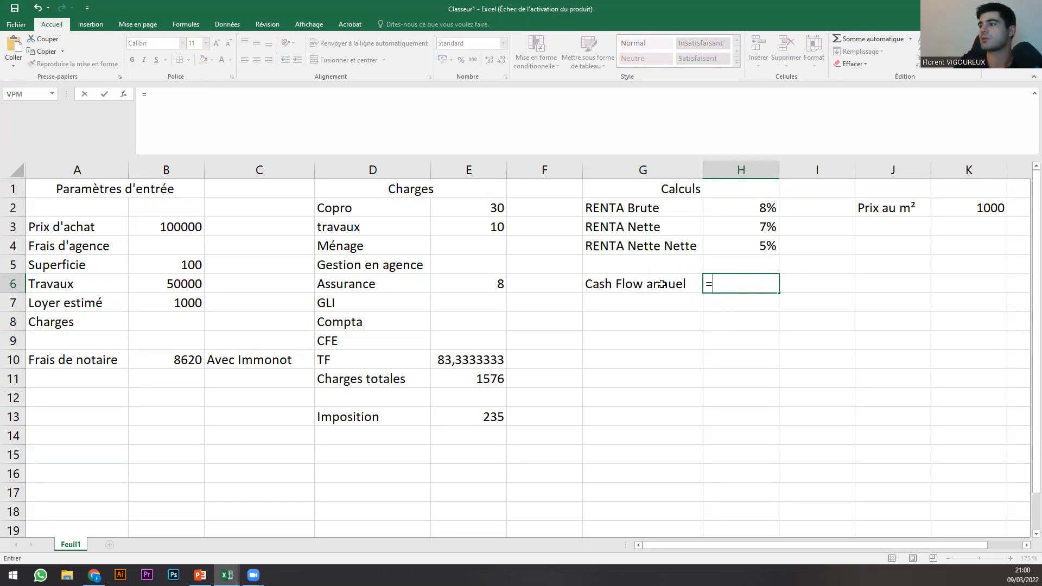
click(171, 304)
text(*12)
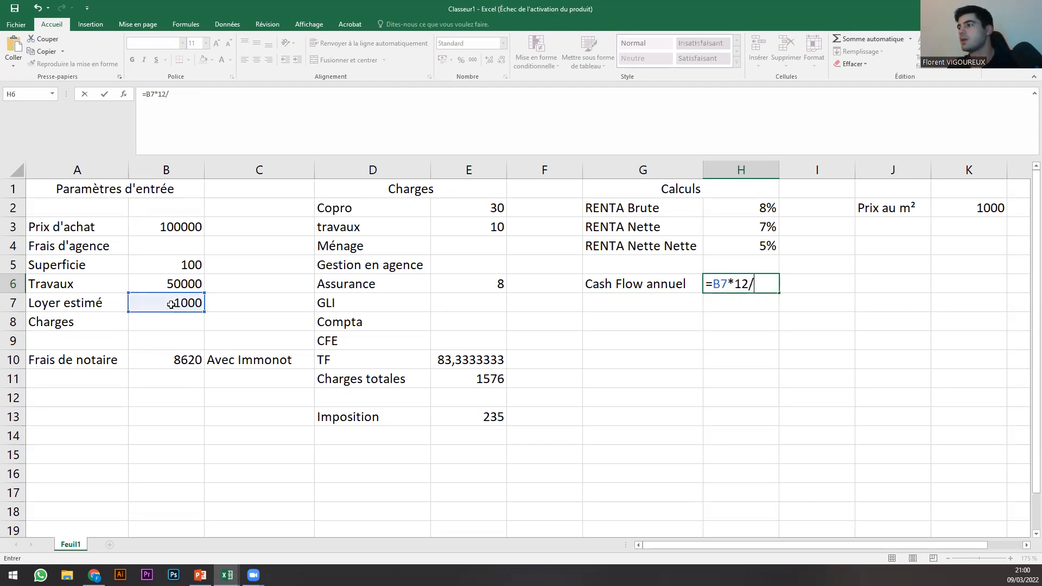
text(-)
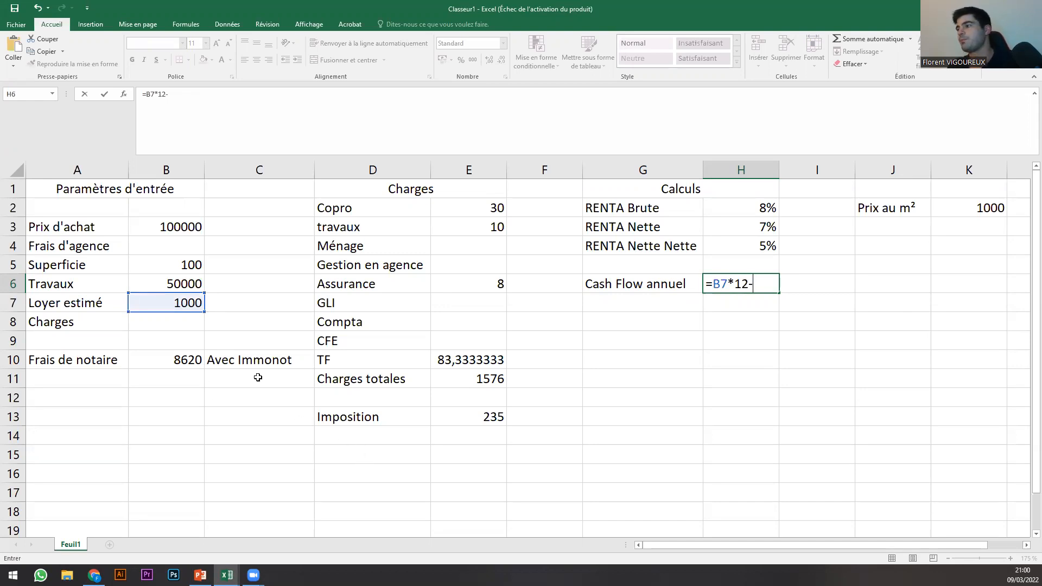
click(459, 383)
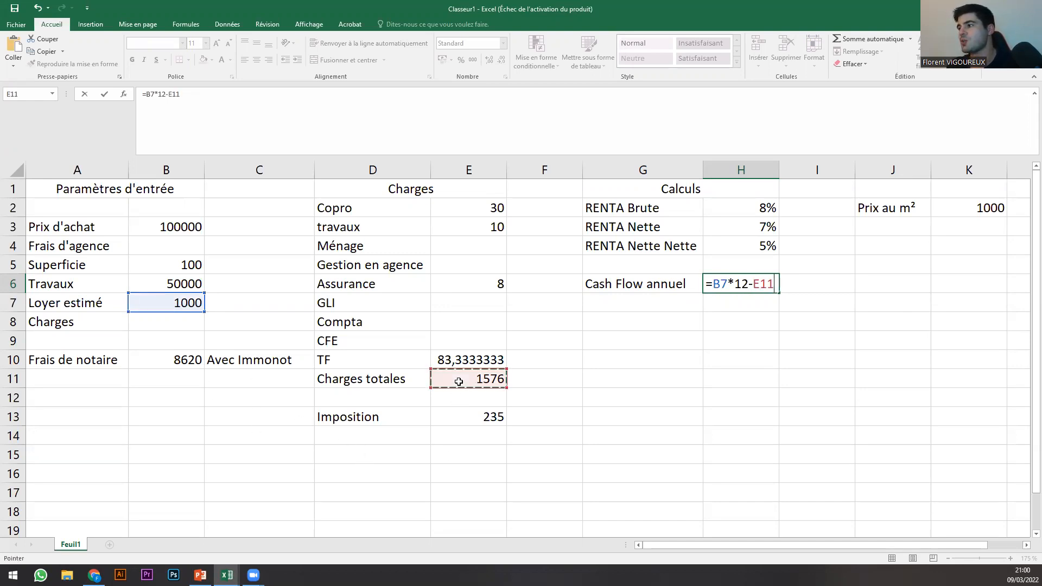
text(-)
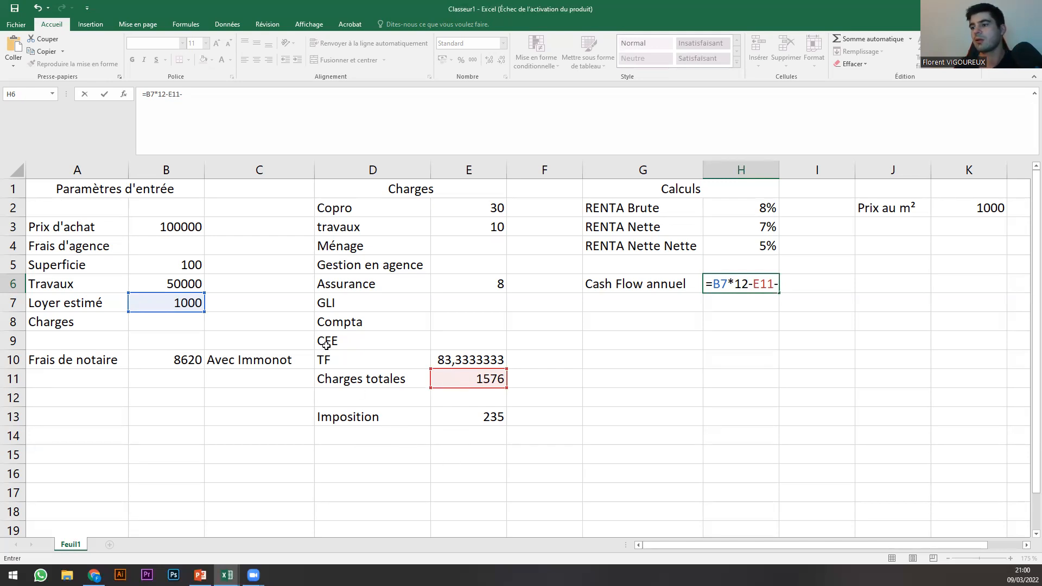
click(186, 375)
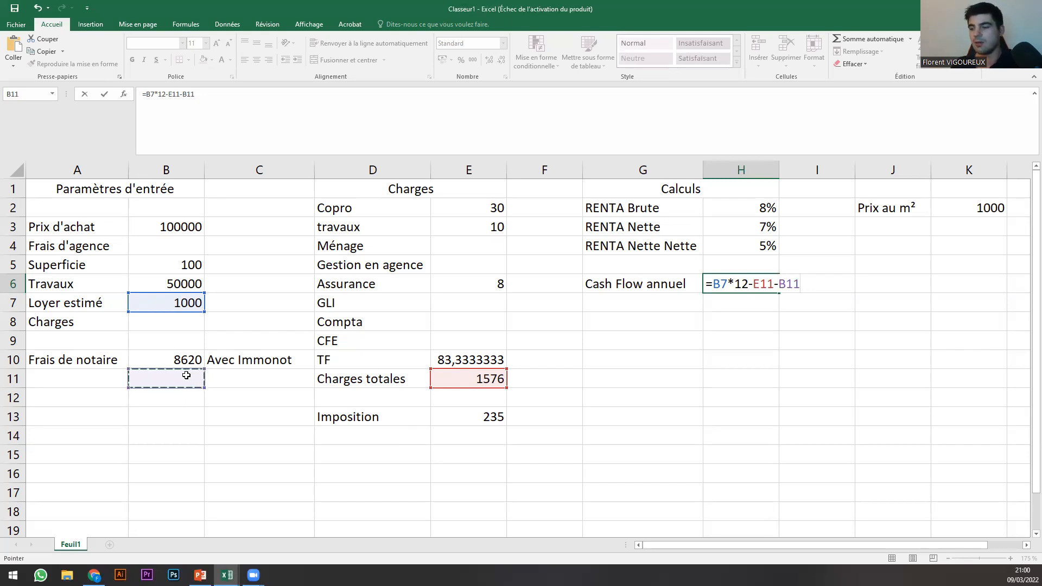
Confirm the annual cash flow formula =B7*12-E11-B11 and label row 11 "Crédit" in A11 with the note "Avec MeilleurTaux" in C11.
key(Return)
click(96, 380)
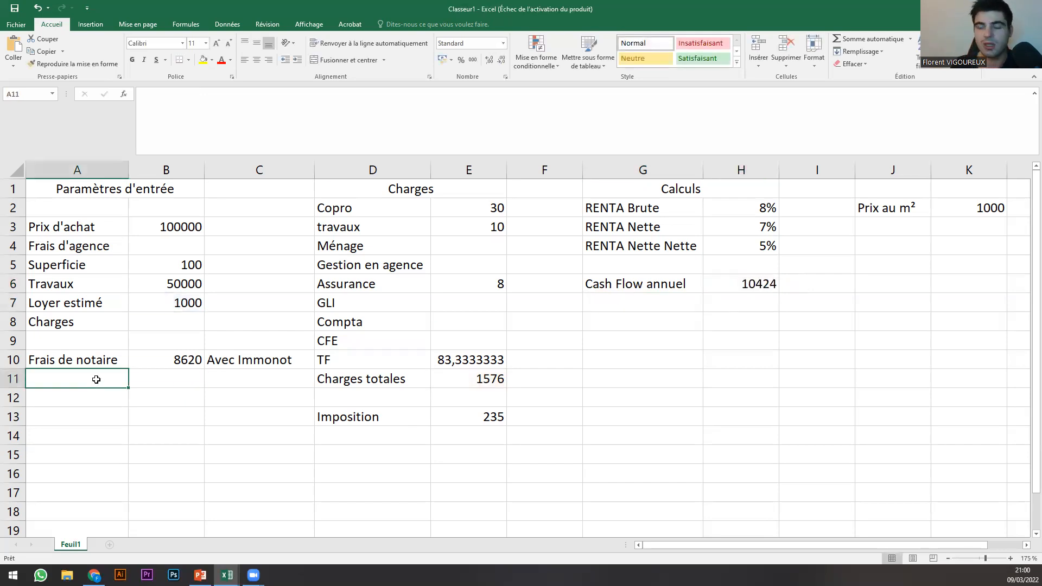
text(Crédit)
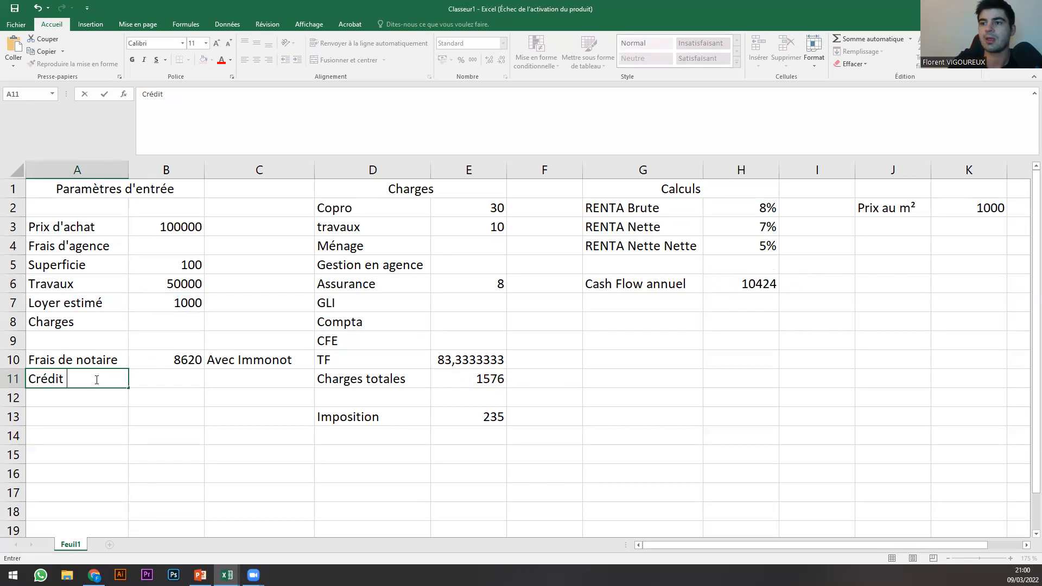
key(Tab)
key(Tab)
text(Avec )
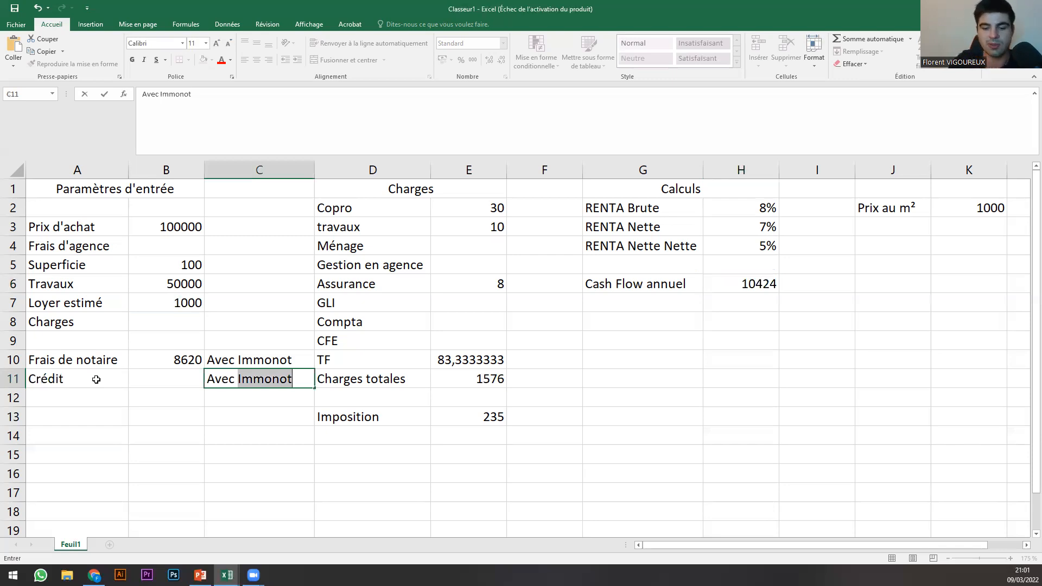
text(MeilleurT)
text(ayx)
key(BackSpace)
key(BackSpace)
text(ux)
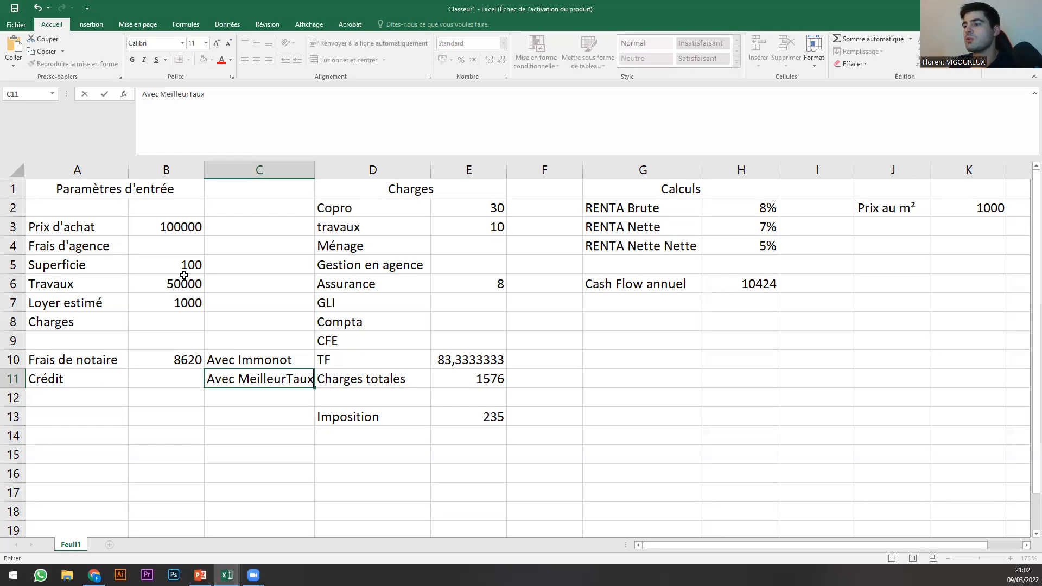
Enter 500 as the Crédit amount in B11.
click(166, 377)
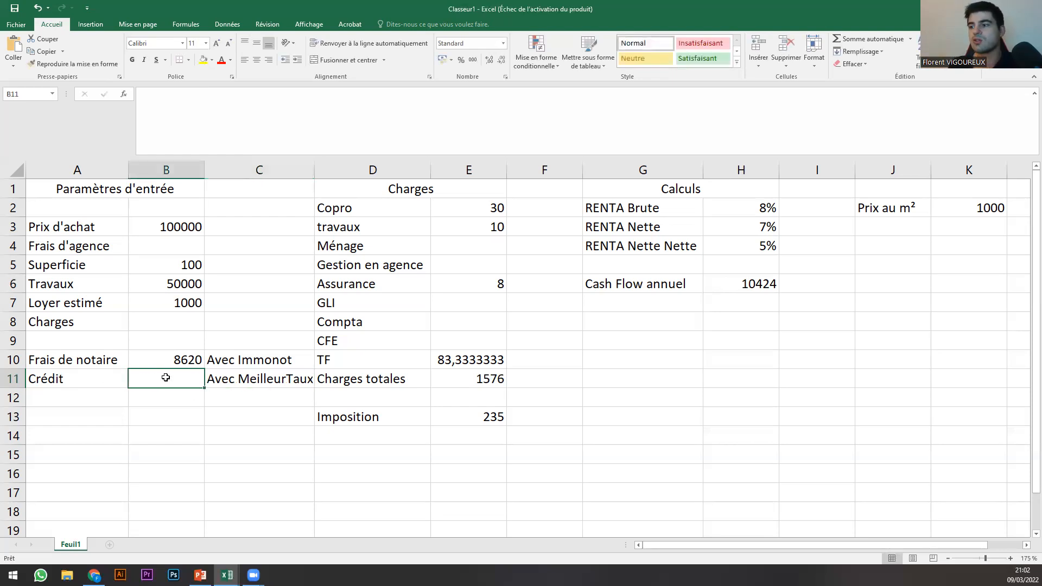
text(500)
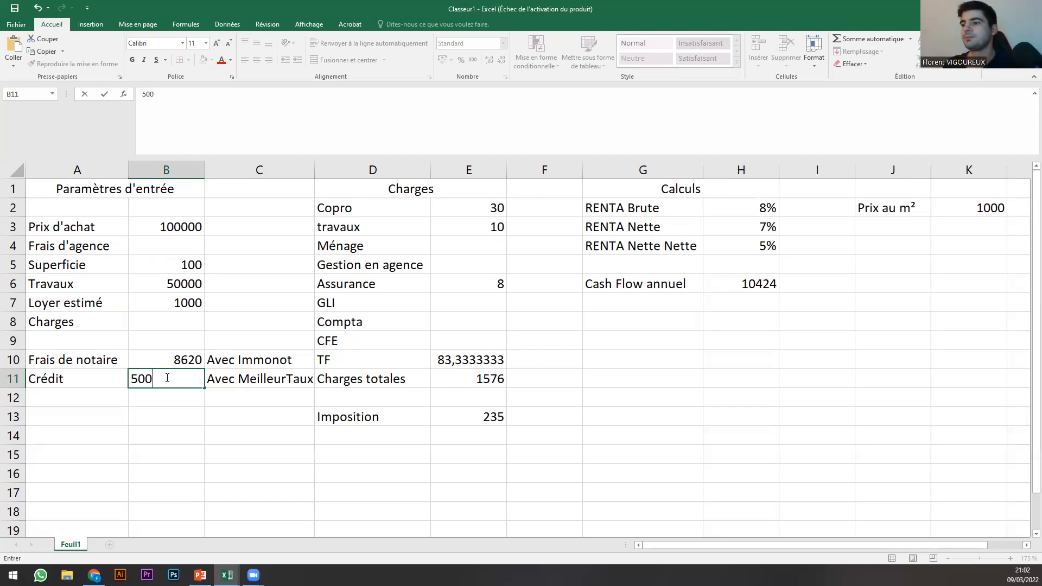
key(Return)
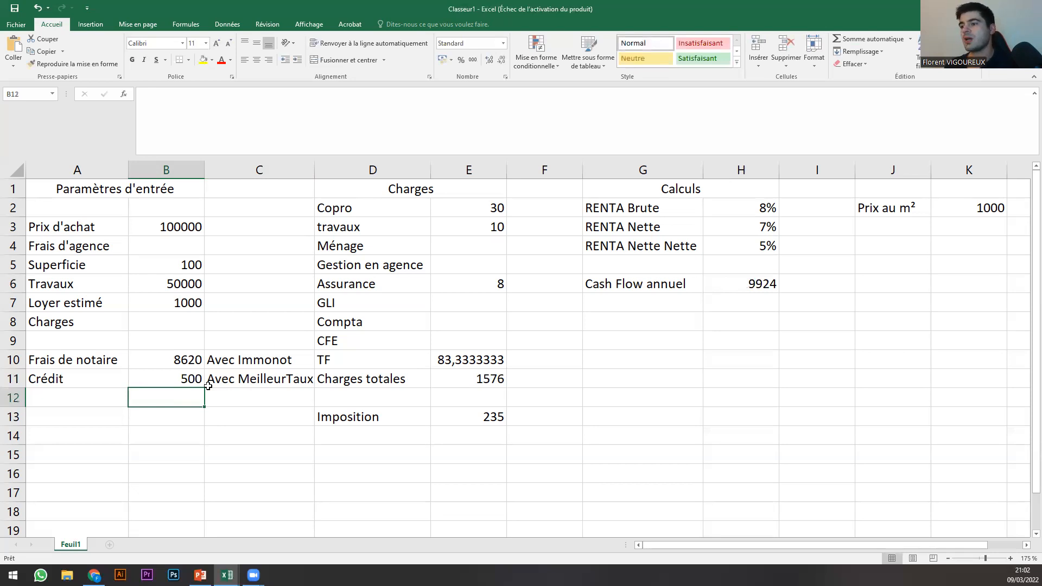
Extend the annual cash flow formula in H6 to subtract twelve times the Imposition amount, giving =B7*12-E11-B11-E13*12.
click(720, 294)
click(727, 286)
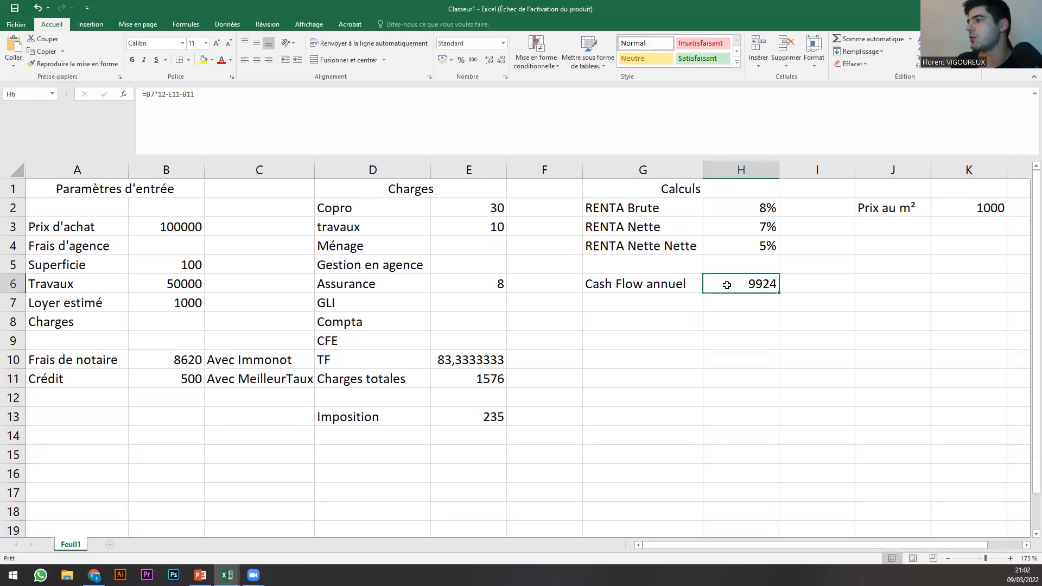
click(300, 133)
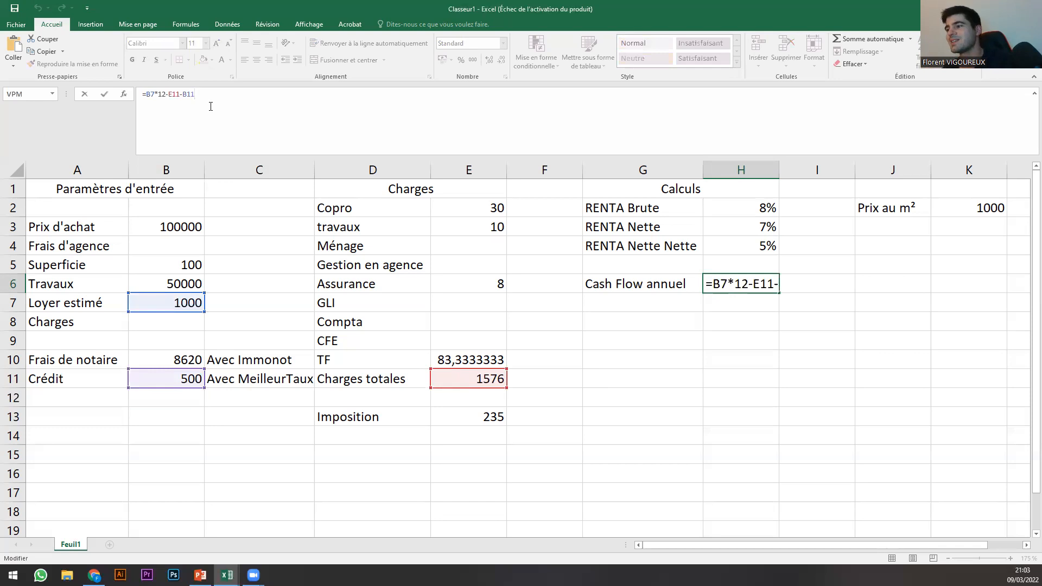
text(-)
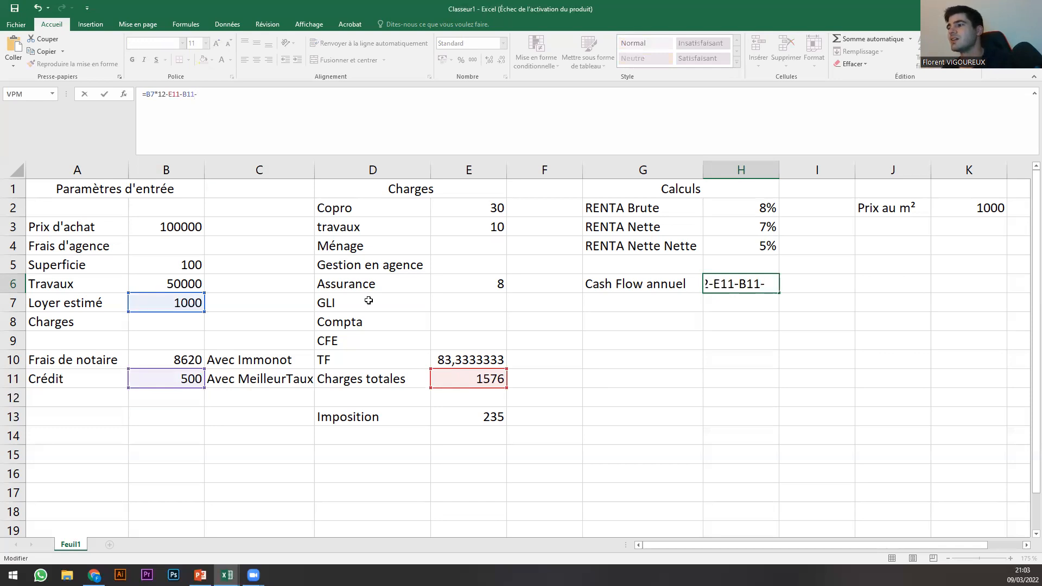
click(476, 418)
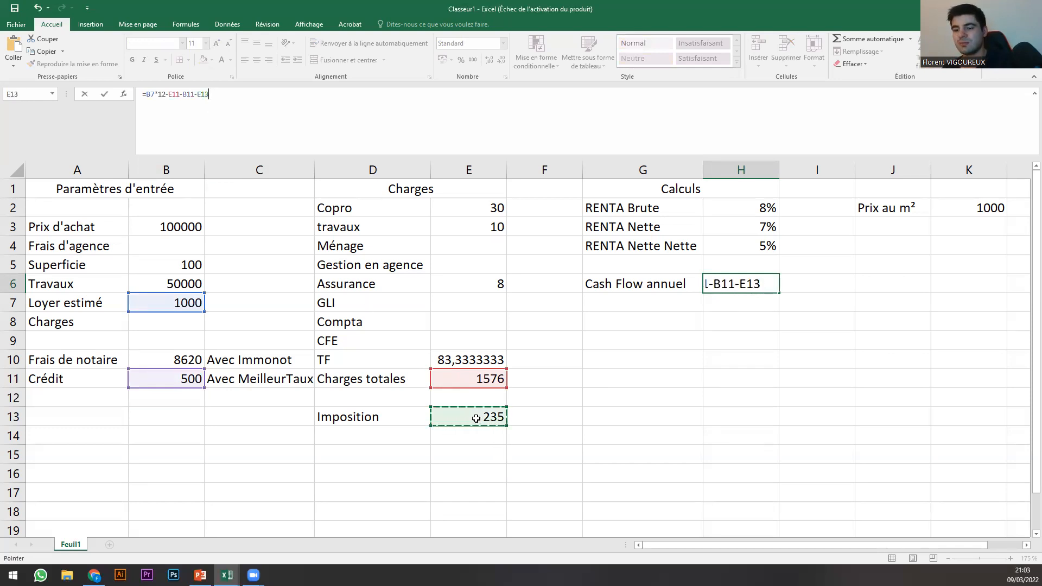
text(*12)
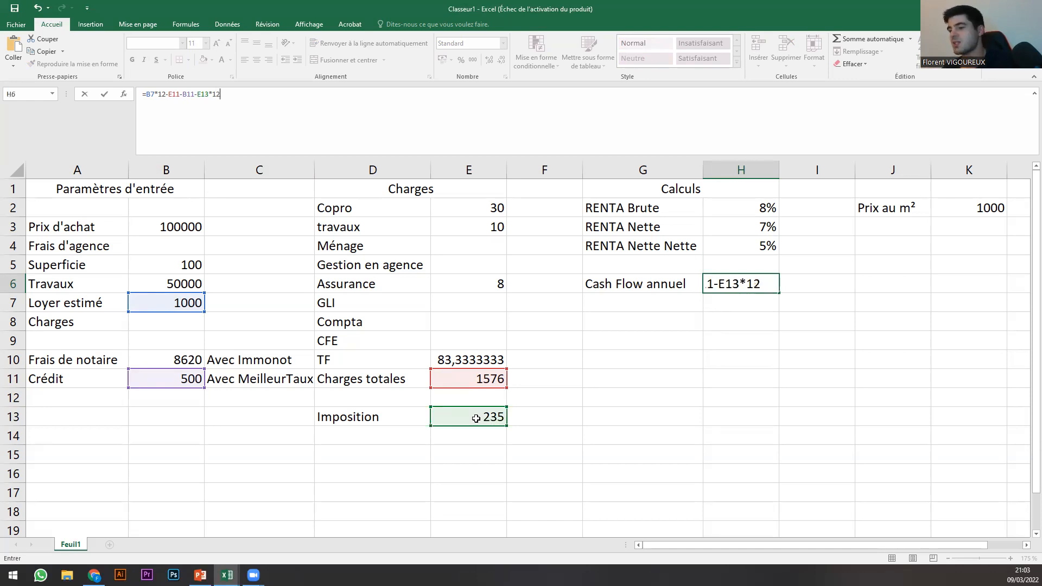
key(Return)
click(739, 286)
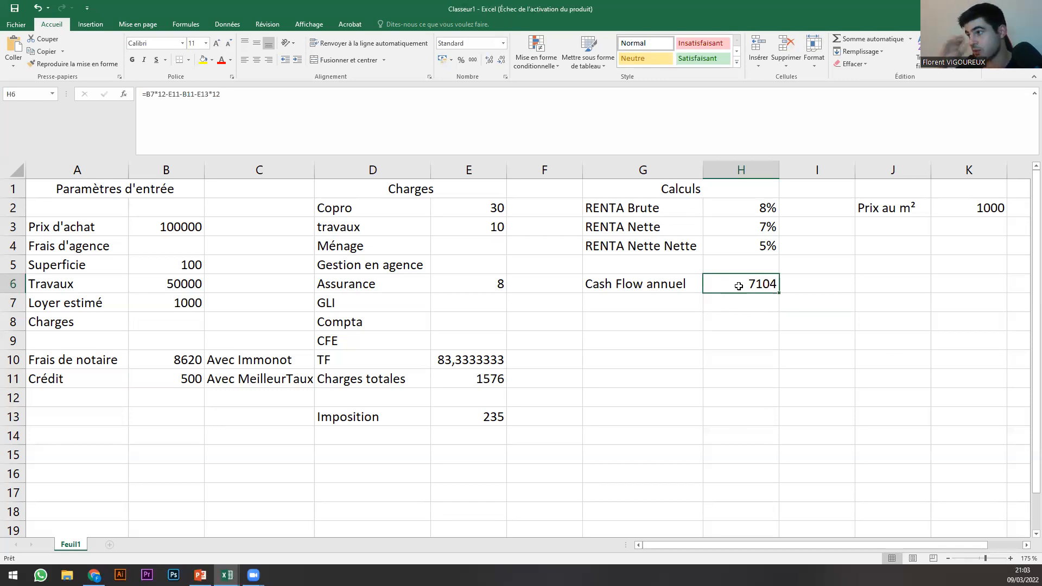
Move the "Prix au m²" label and its value from J2:K2 to D15:E15.
click(794, 283)
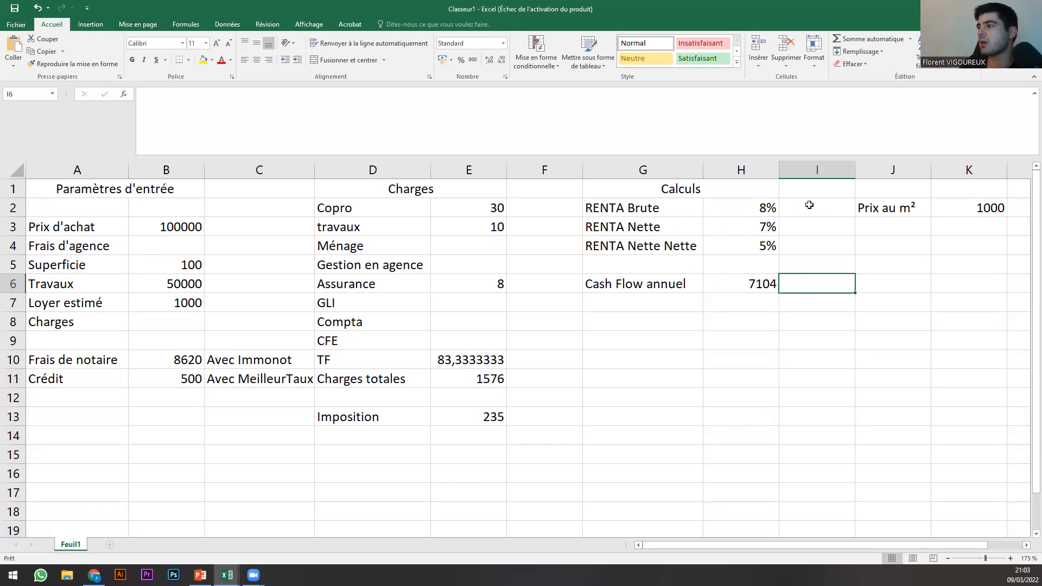
drag(896, 207, 473, 468)
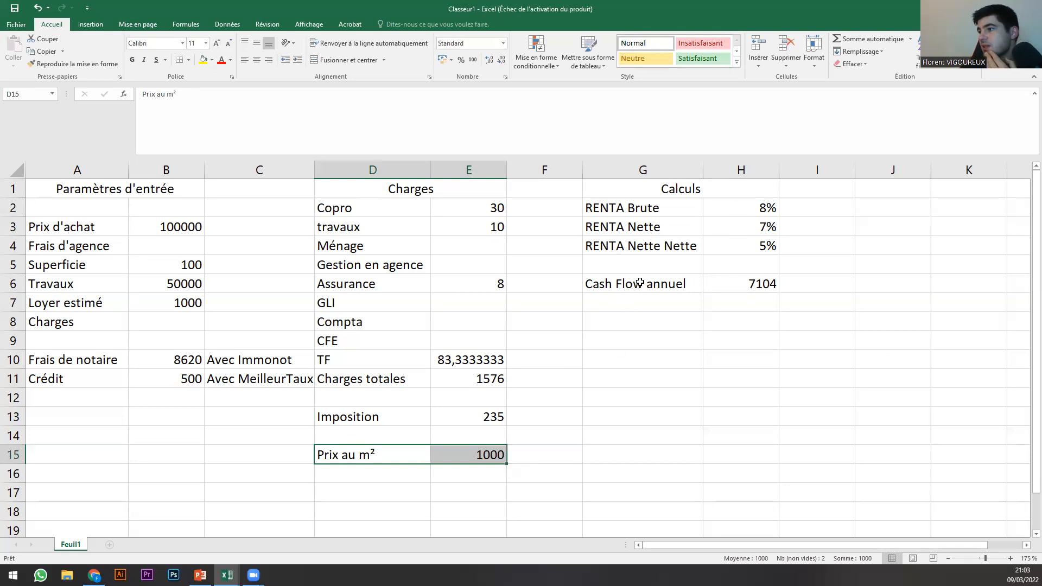
click(729, 285)
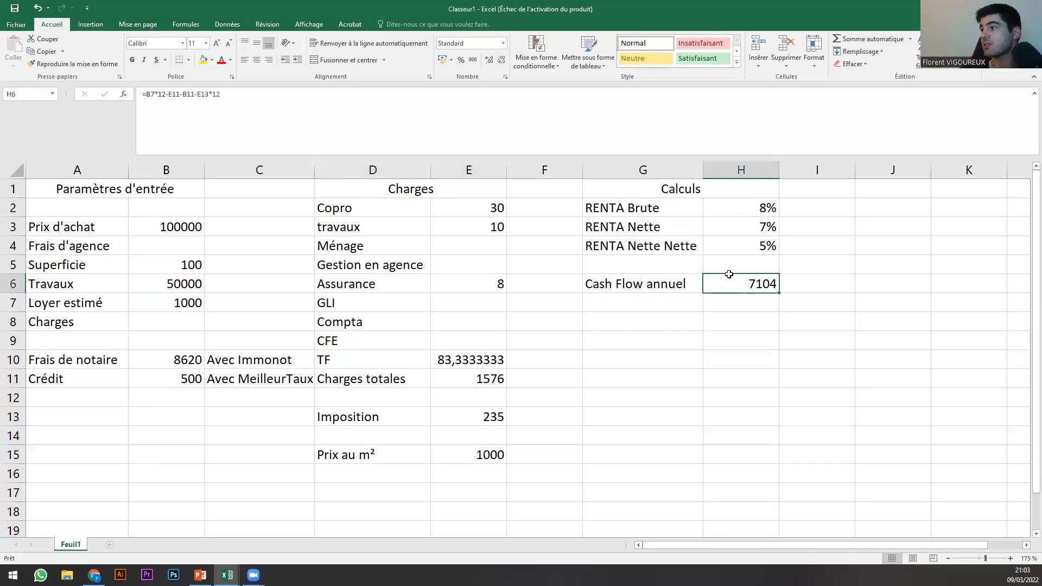
click(737, 205)
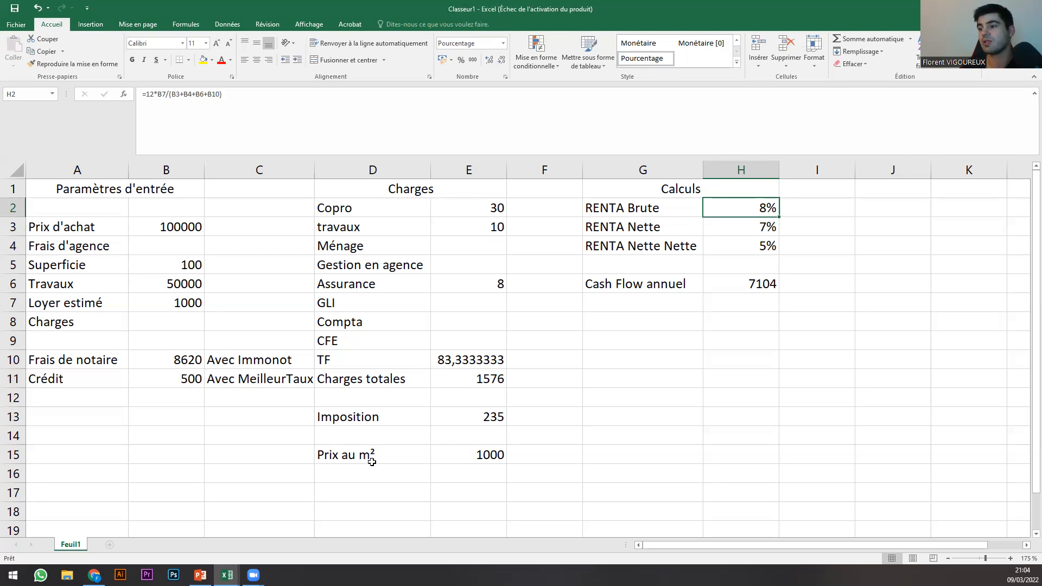
click(484, 450)
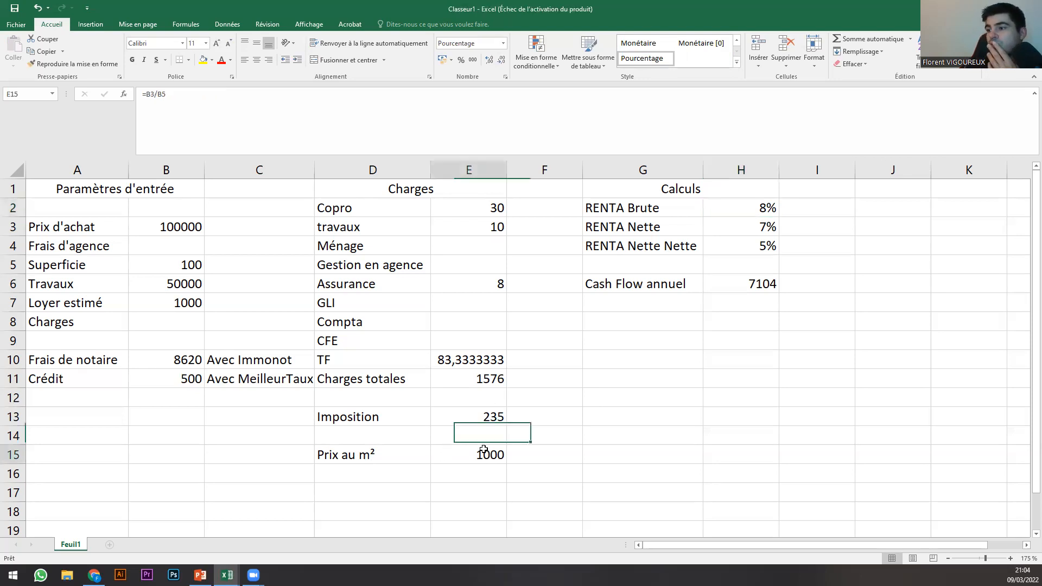
click(520, 450)
Add a "Prix du marché" label in D16 with the value 1200 in E16.
click(377, 477)
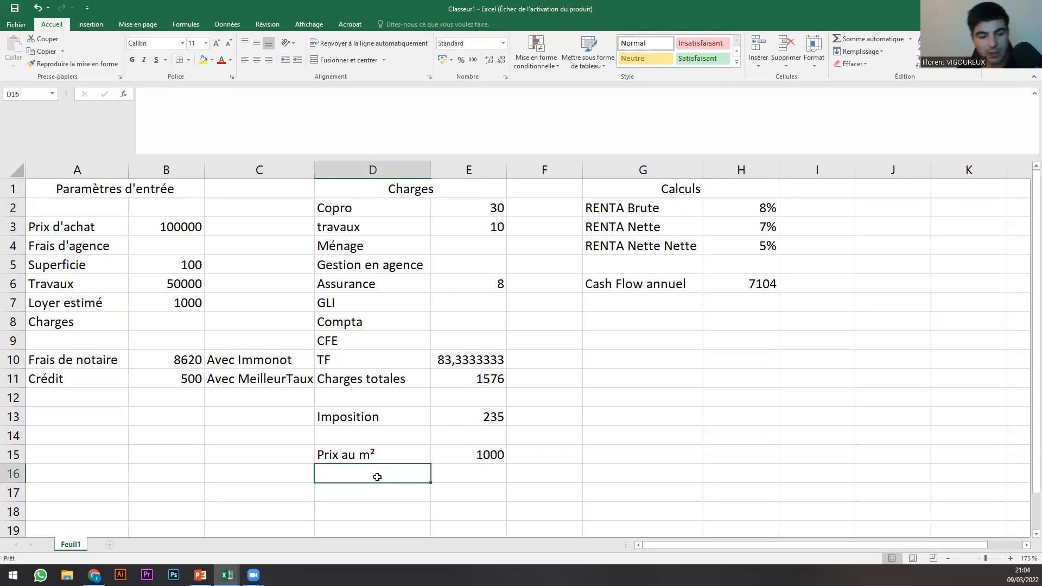
text(Prix d)
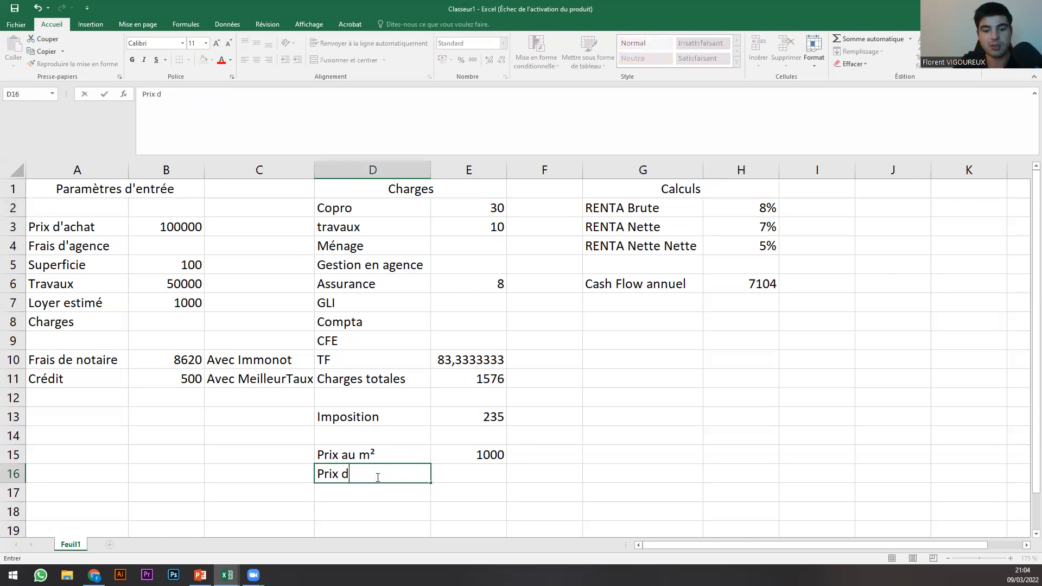
text(u marché)
key(Tab)
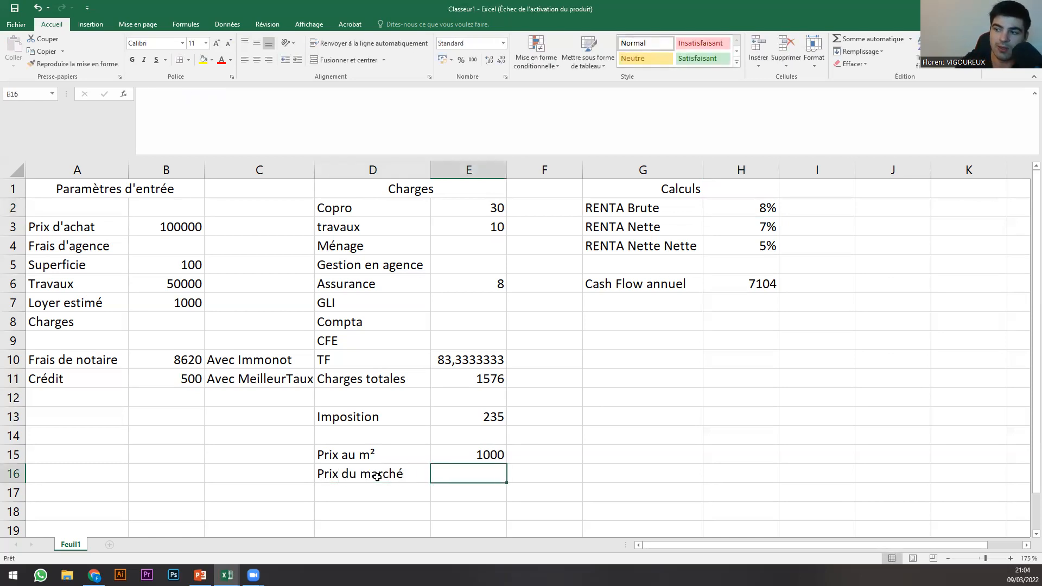
text(1200)
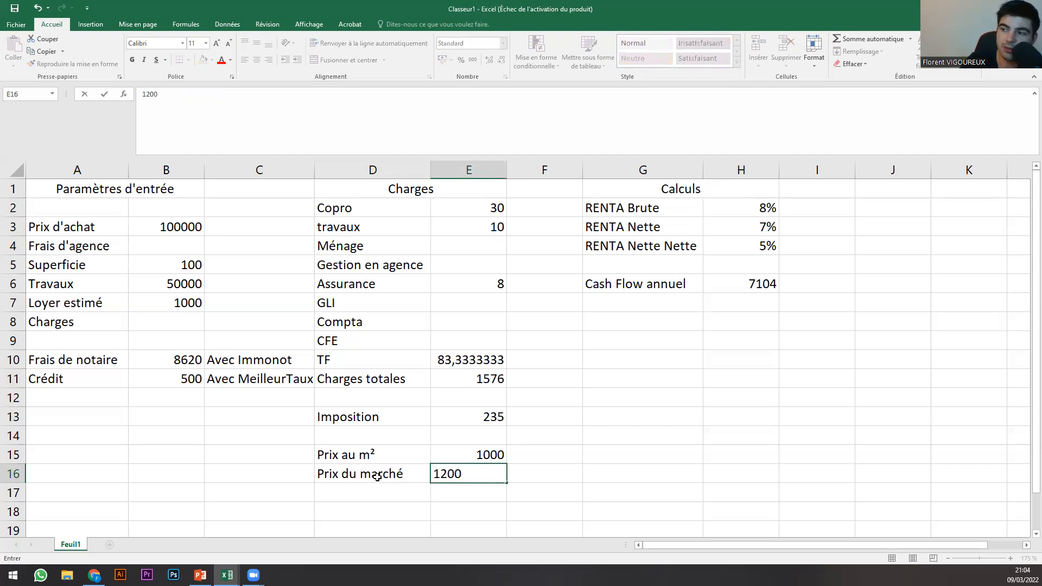
key(Return)
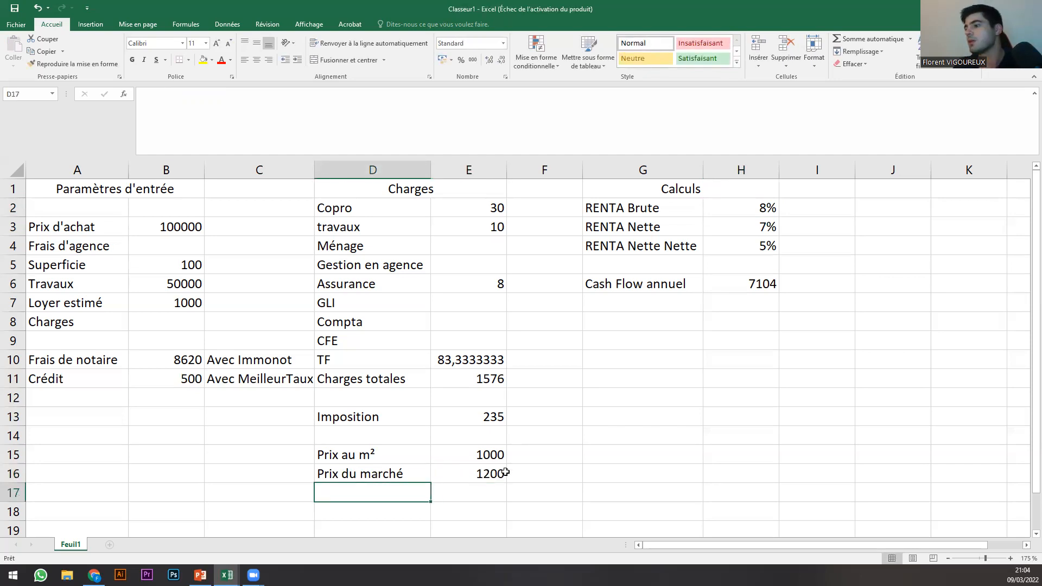
click(571, 477)
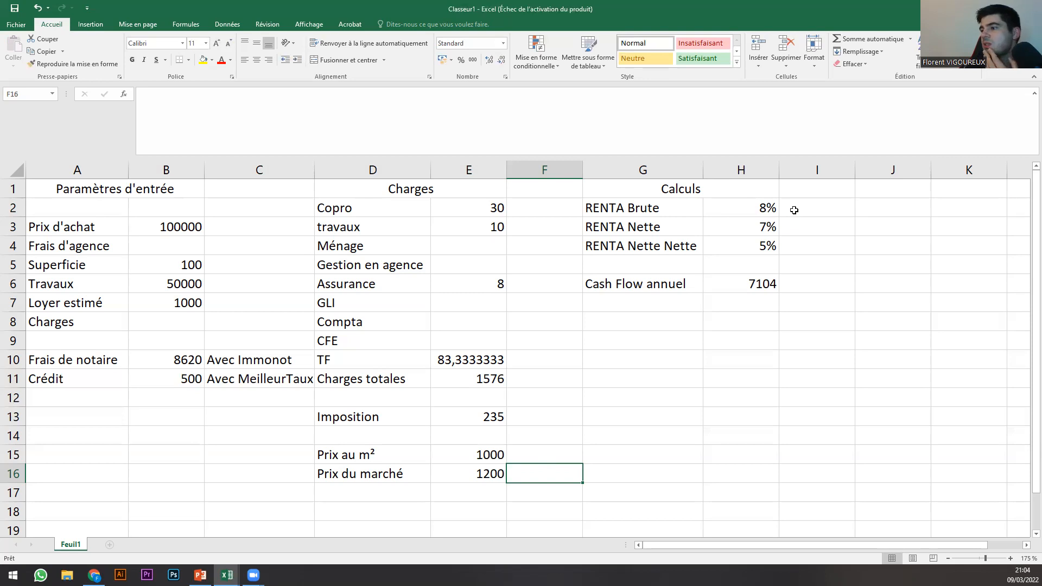
Add the label "Renta local" in G5, below RENTA Nette Nette.
click(641, 266)
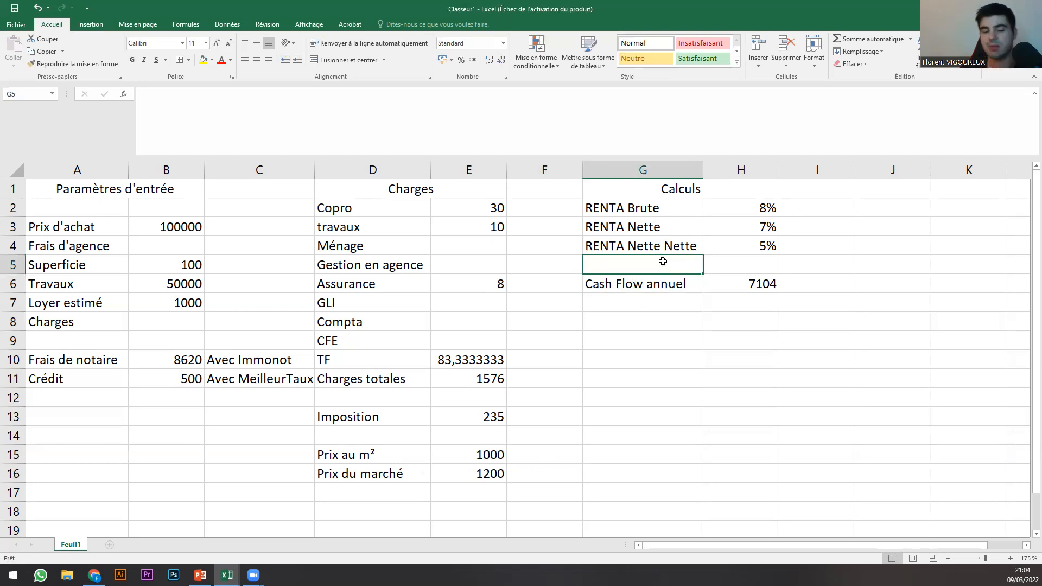
text(Renta )
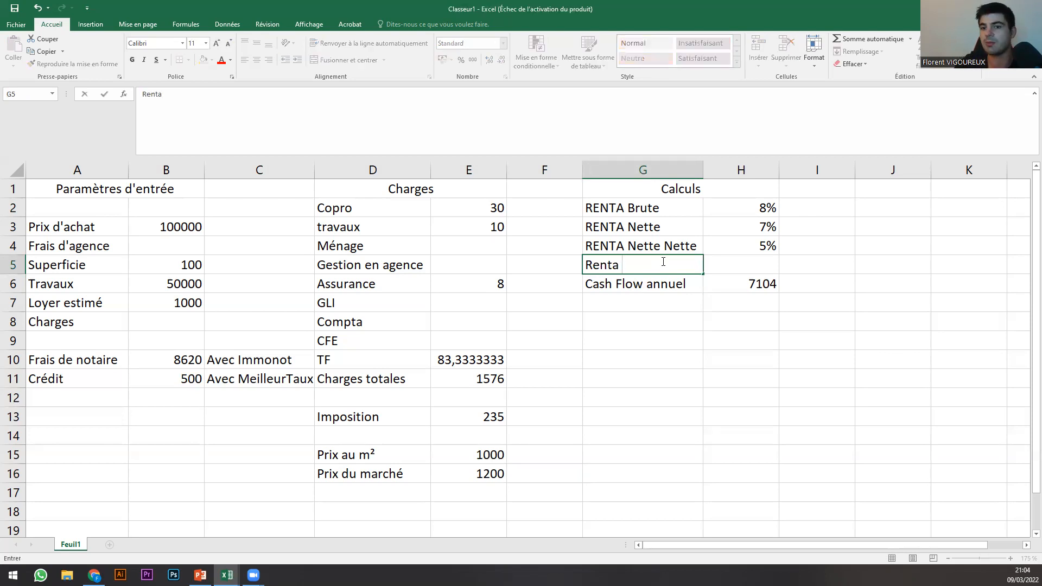
text(loca)
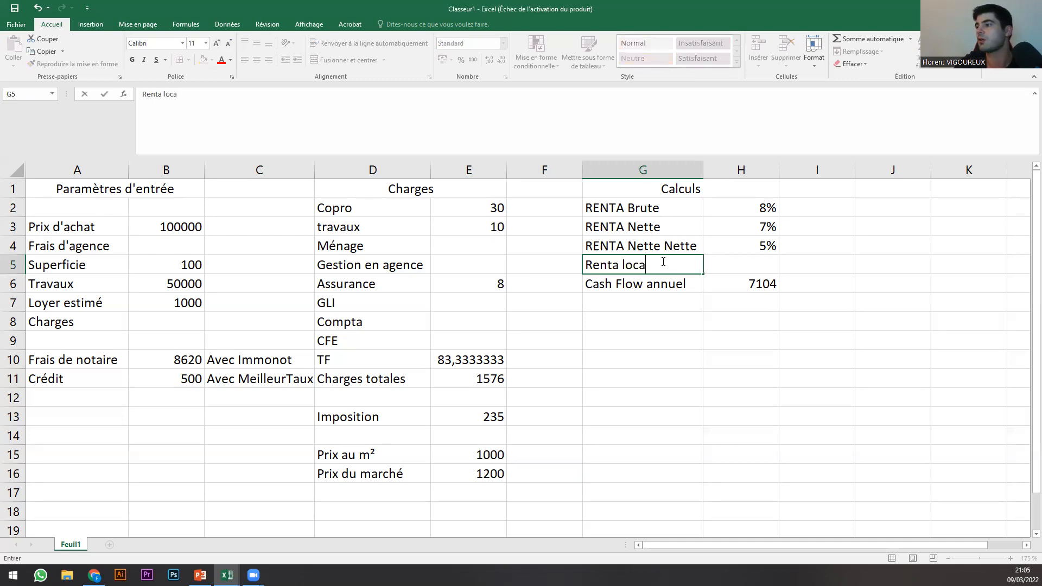
text(l)
key(Tab)
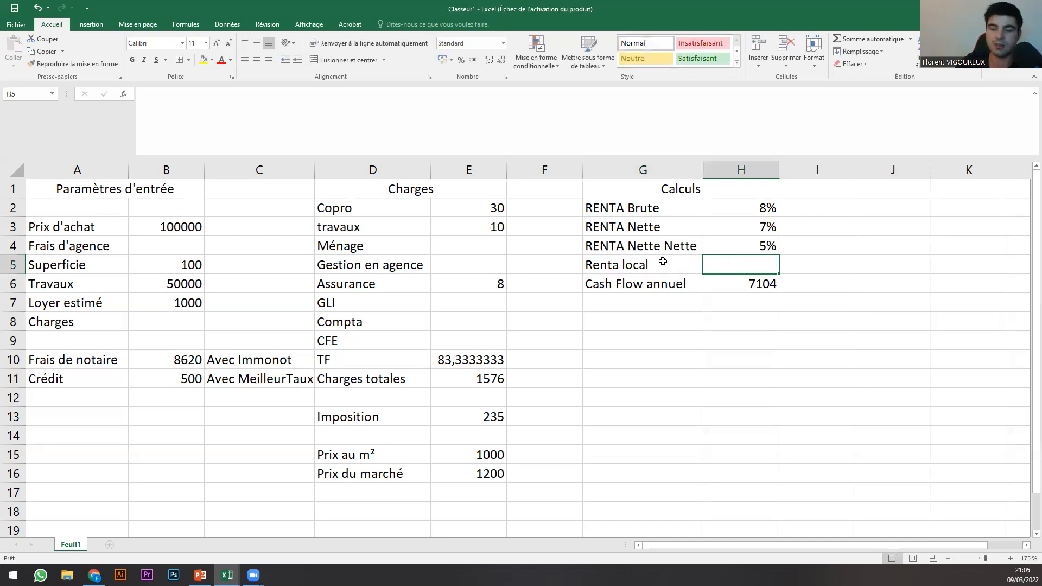
Enter 0,08 as the Renta local value in H5 and format it as a percentage.
text(10)
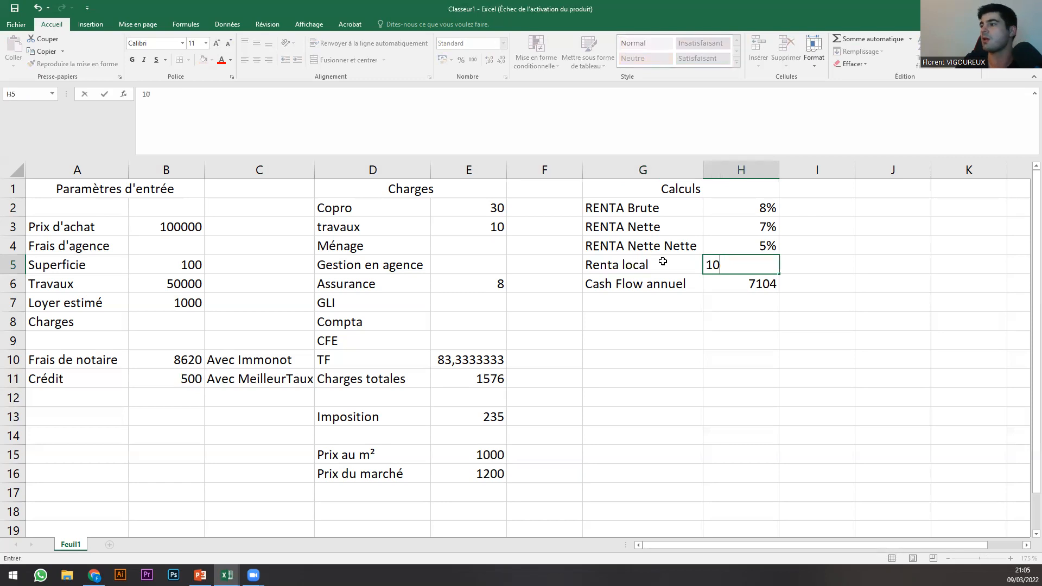
key(BackSpace)
key(BackSpace)
text(8)
key(BackSpace)
text(0,08)
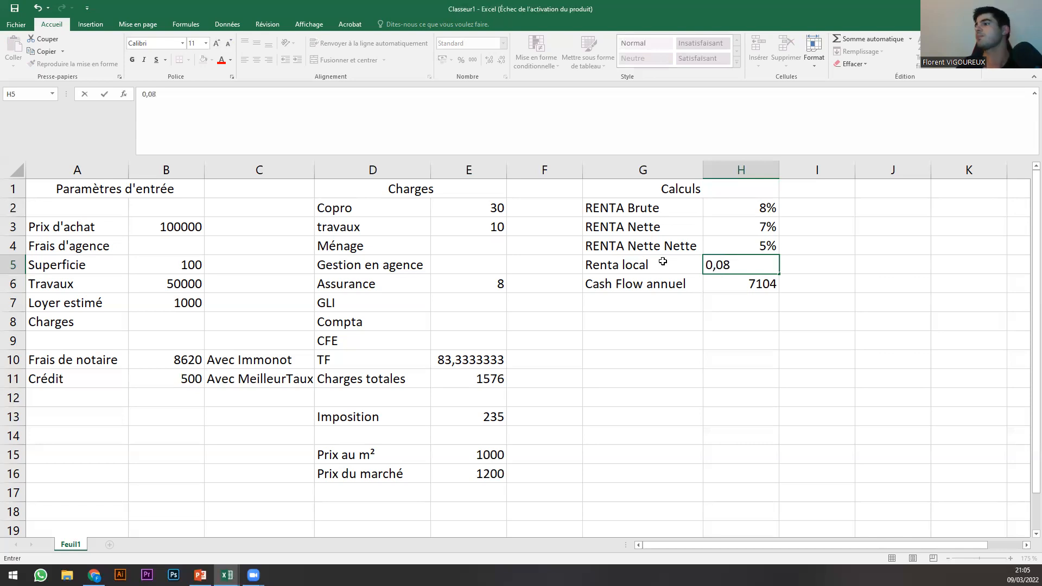
click(755, 341)
click(729, 265)
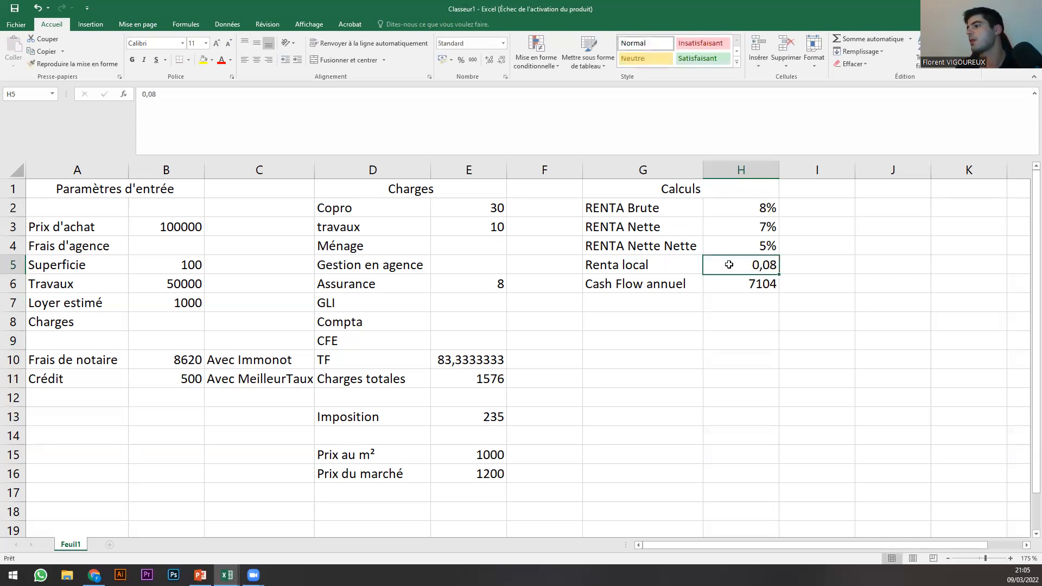
click(460, 60)
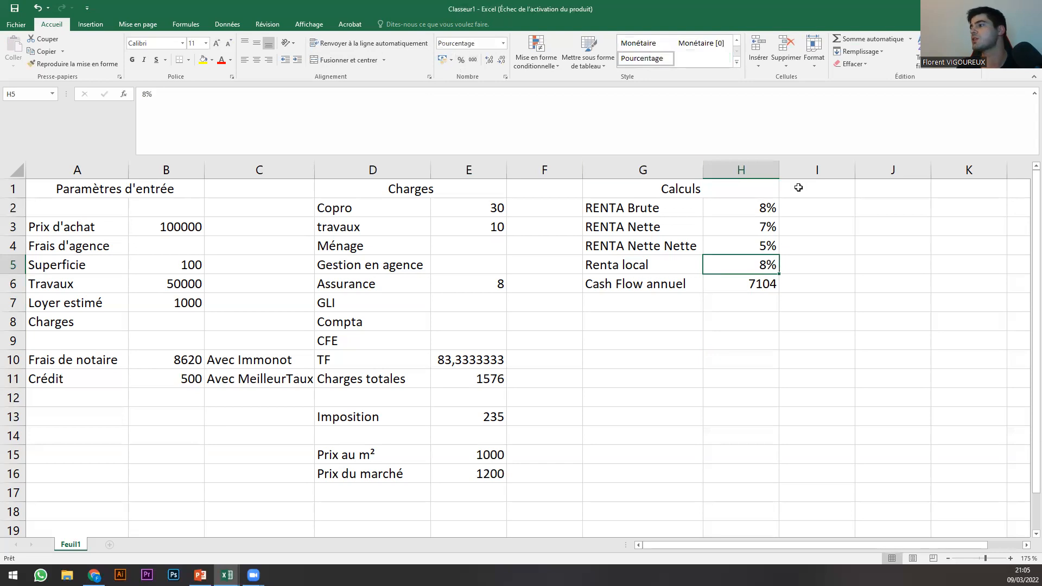
click(844, 268)
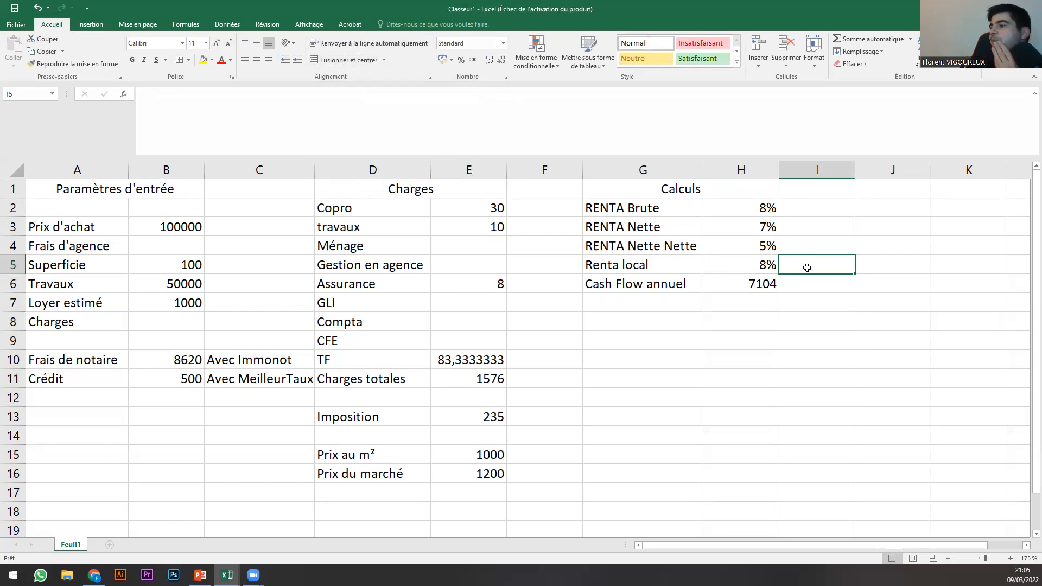
click(542, 71)
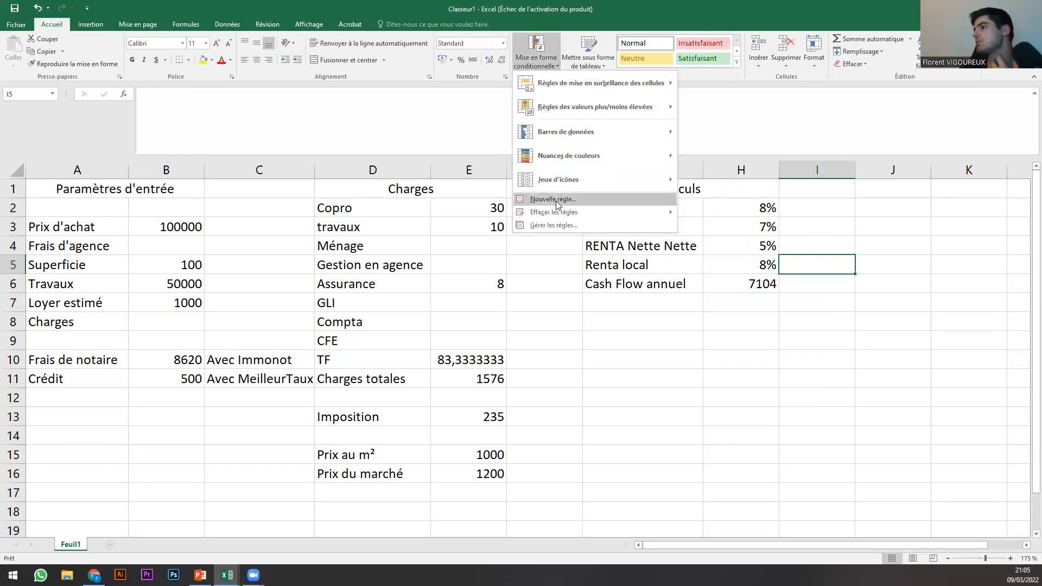
click(813, 262)
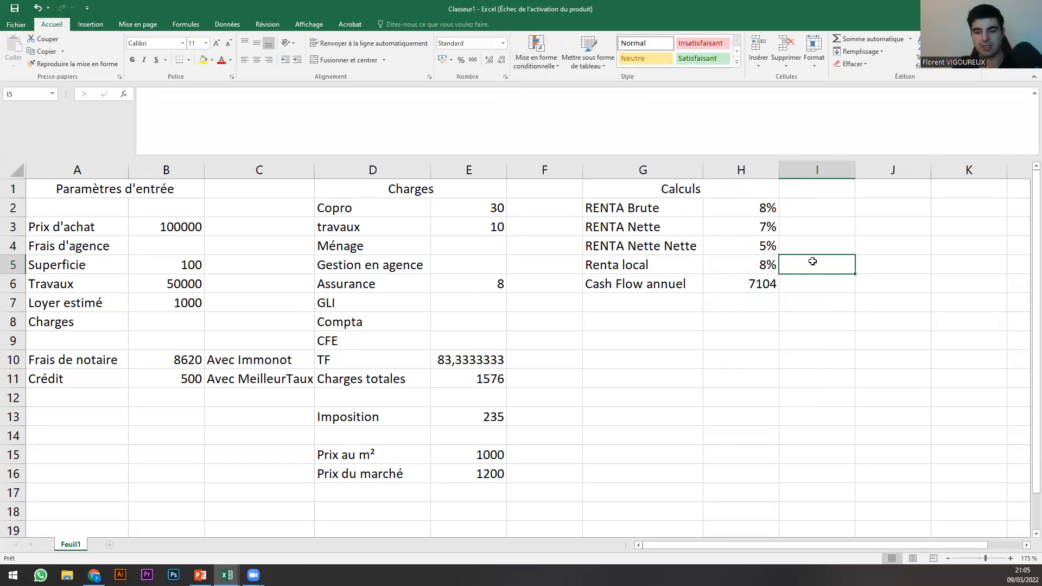
Enter the formula =SI(H2>H5;"GO";"NOGO") in I5 to compare RENTA Brute with Renta local.
text(=S)
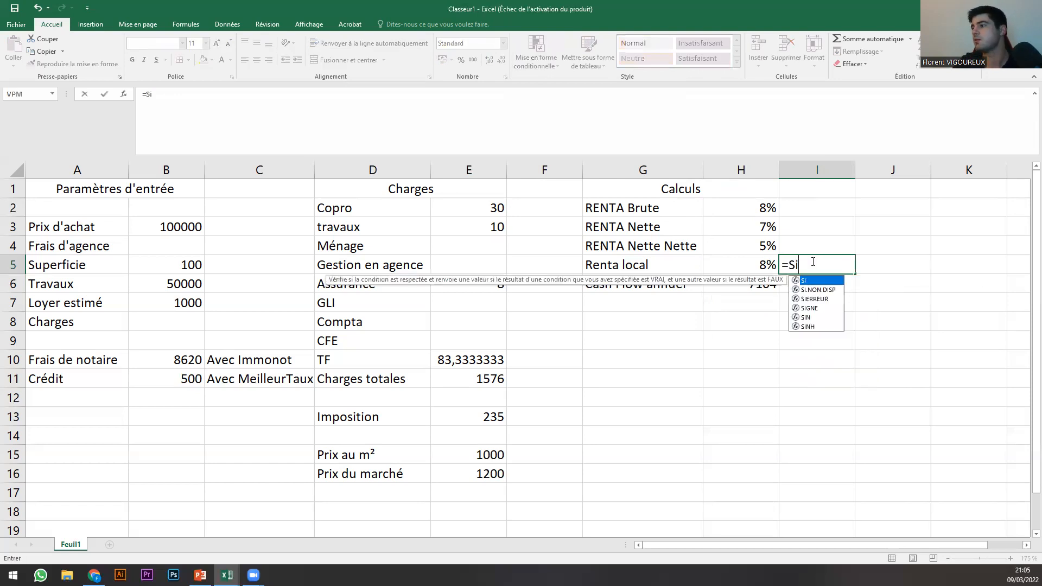
text(I()
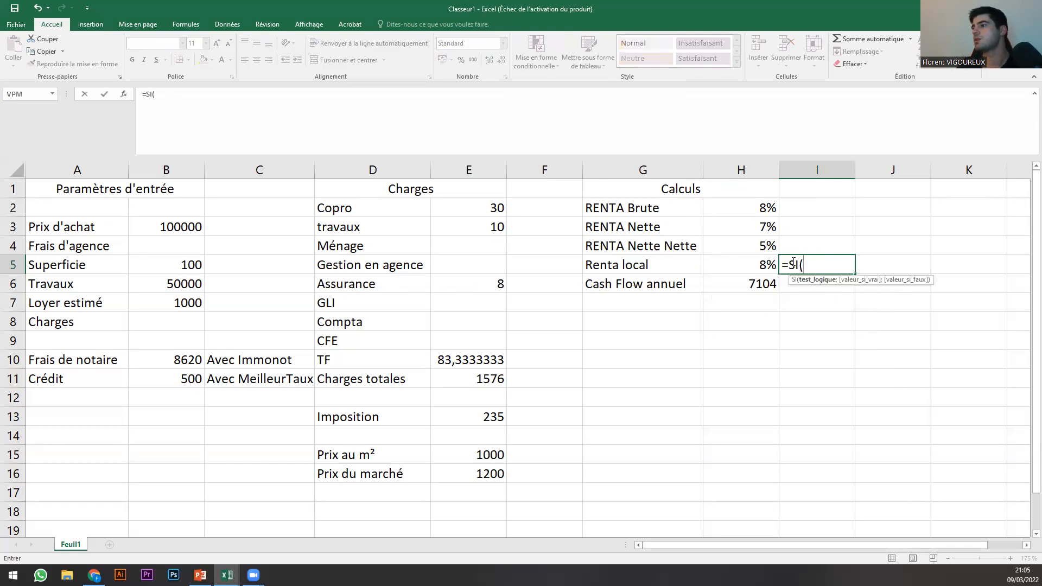
click(730, 210)
text(>)
click(748, 265)
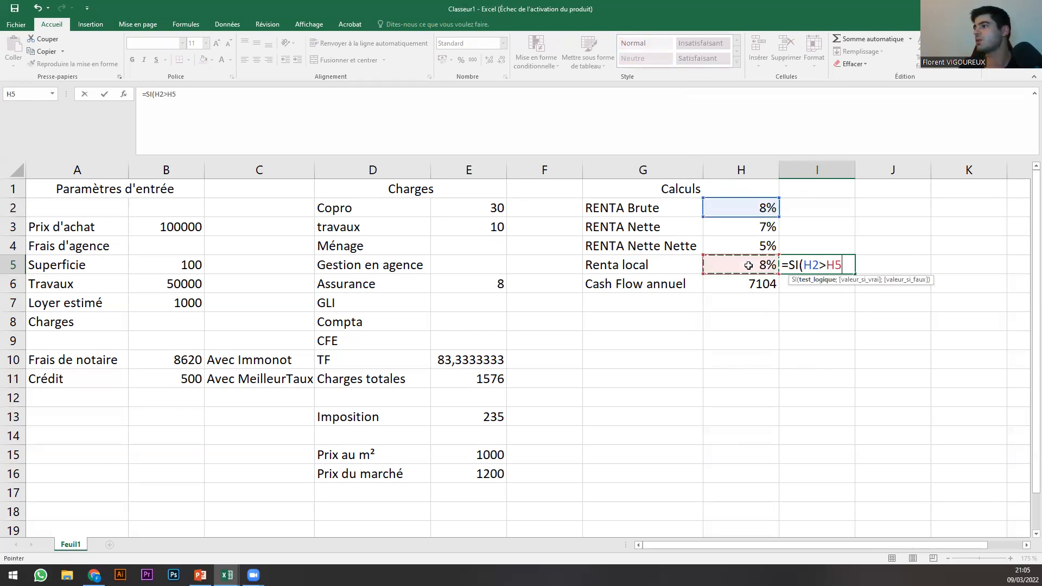
text(; +)
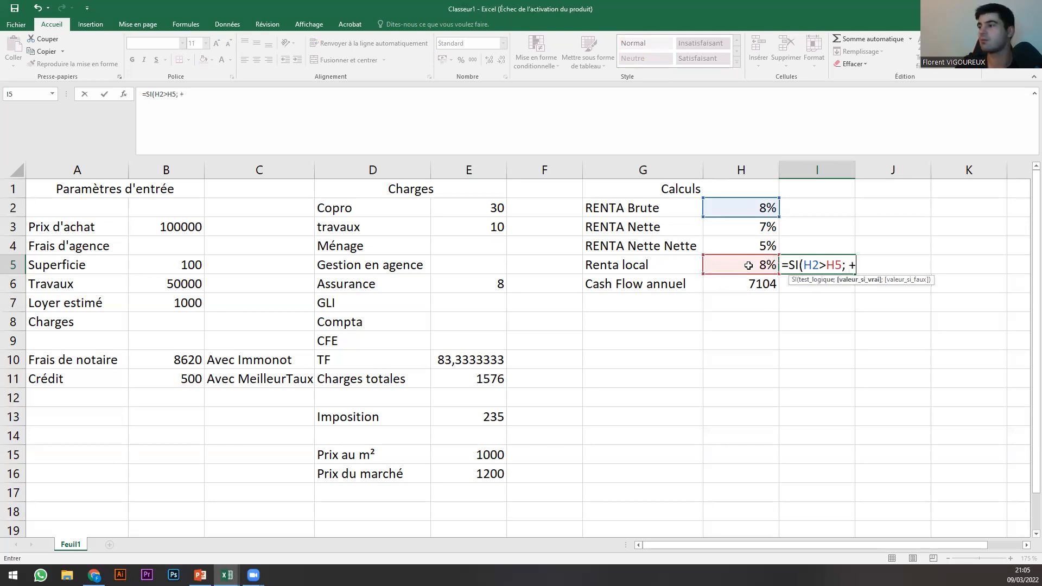
key(BackSpace)
key(BackSpace)
text("GO")
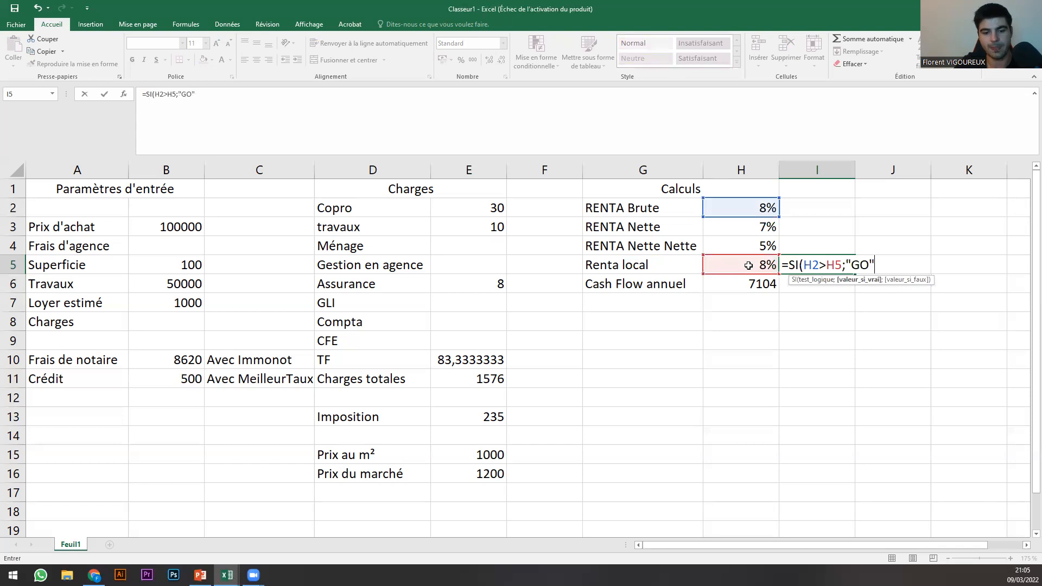
text(;)
text("NOGO)
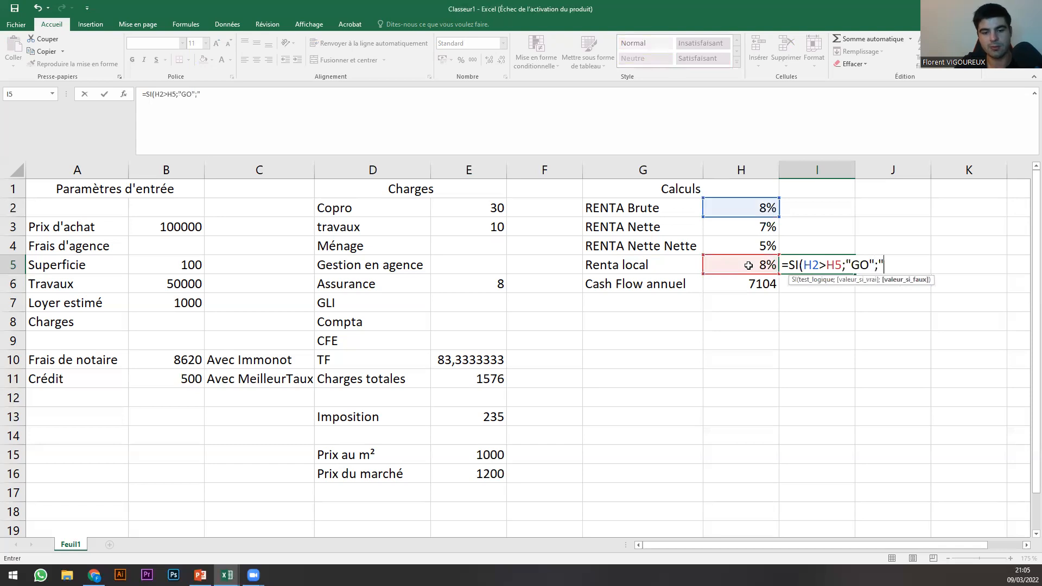
text("))
key(Return)
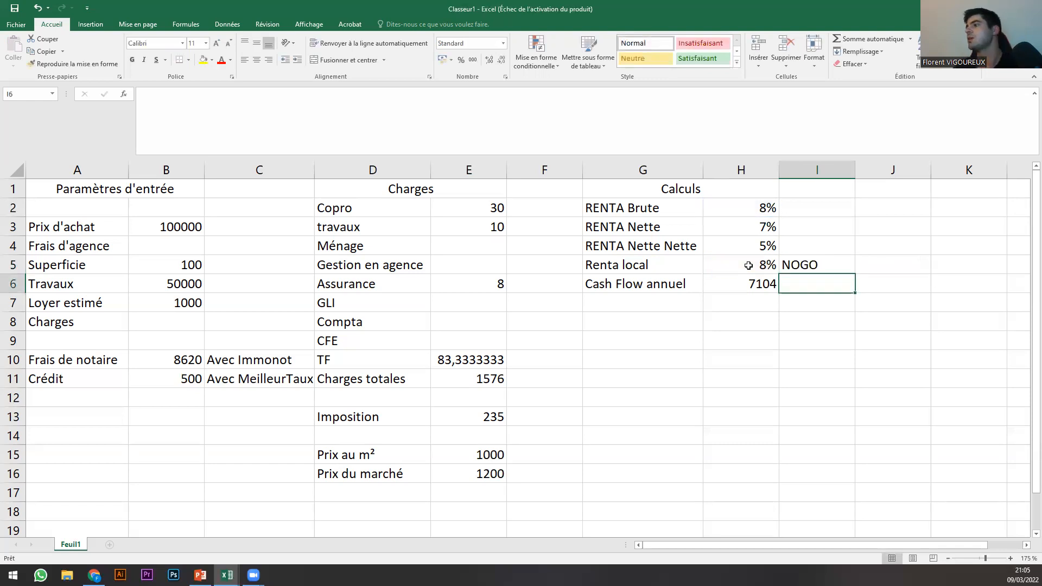
Set the Renta local value in H5 to 7% and check the verdict formula in I5.
click(829, 266)
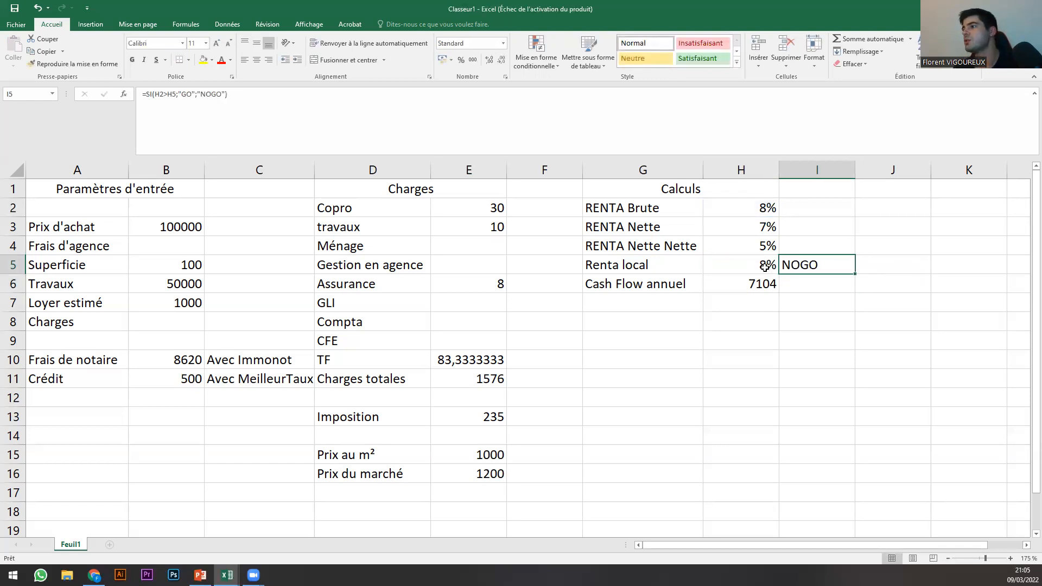
click(756, 207)
click(753, 264)
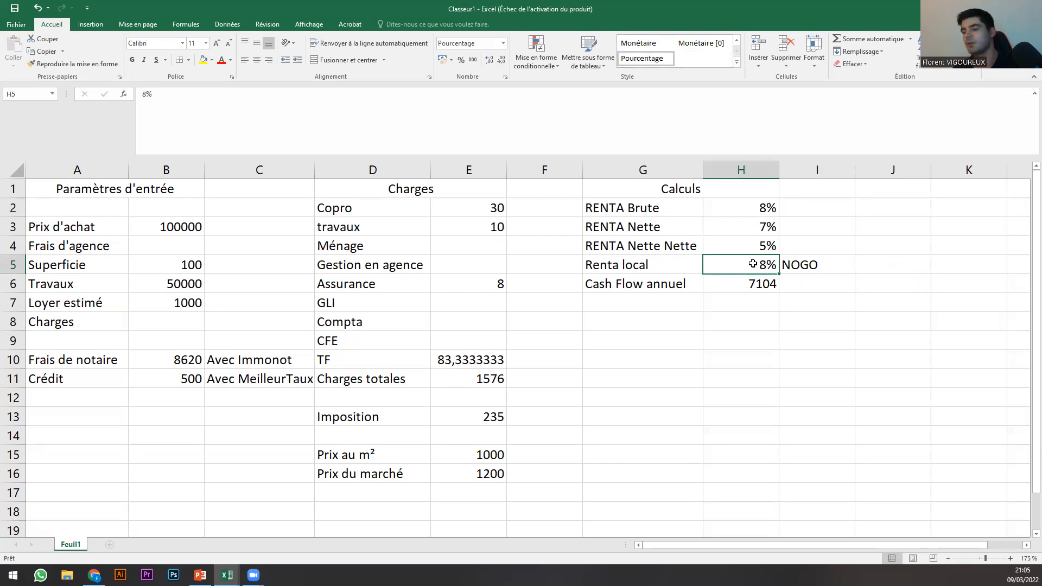
text(7)
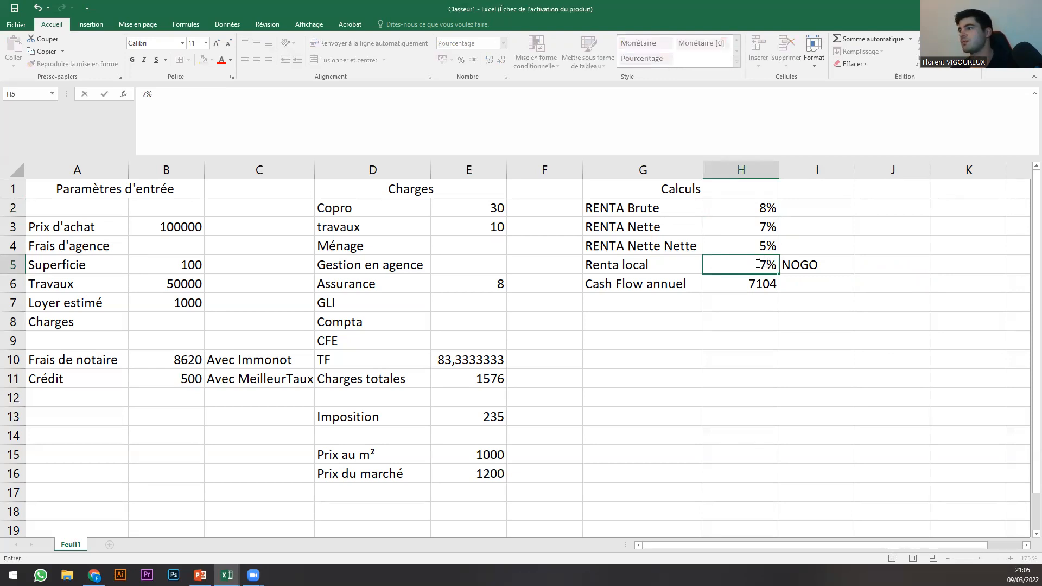
key(Return)
click(795, 265)
click(758, 264)
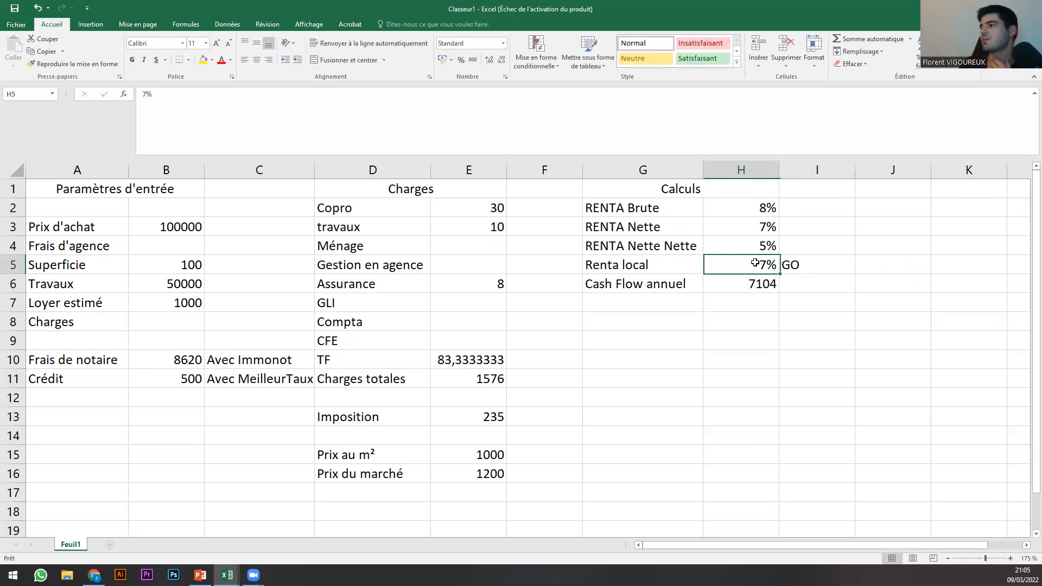
click(809, 265)
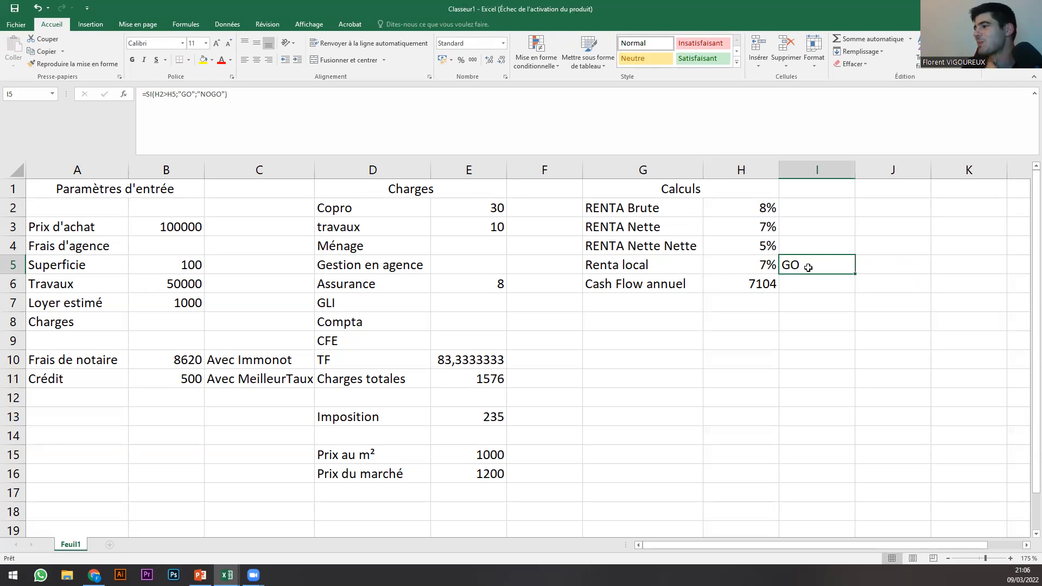
double_click(809, 265)
click(796, 315)
click(797, 267)
Enter the formula =SI(H6>0;"GO";"NOGO") in I6, beside Cash Flow annuel, to test for a positive cash flow.
click(801, 285)
text(=SI)
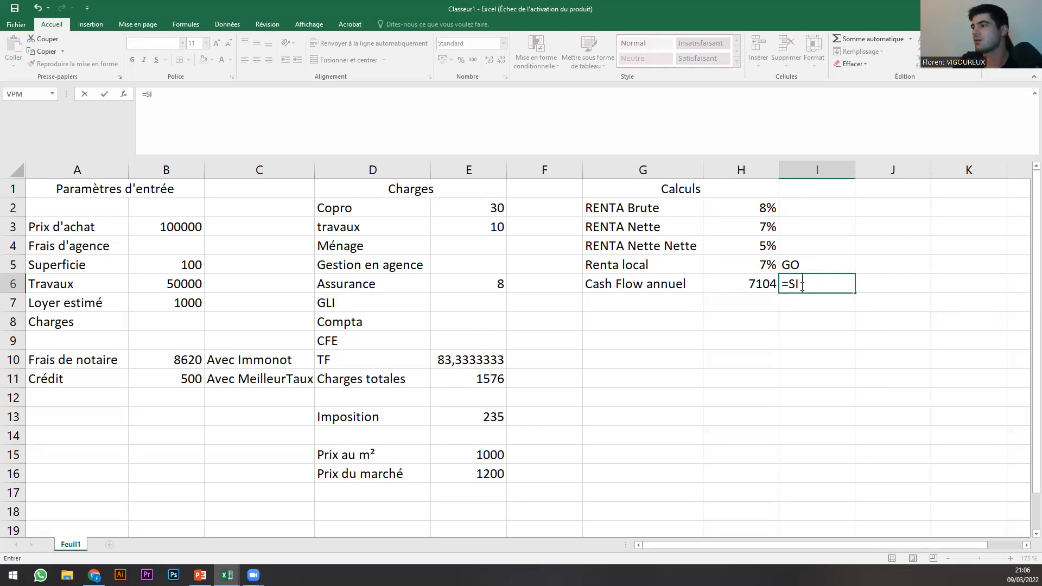
text(()
key(Left)
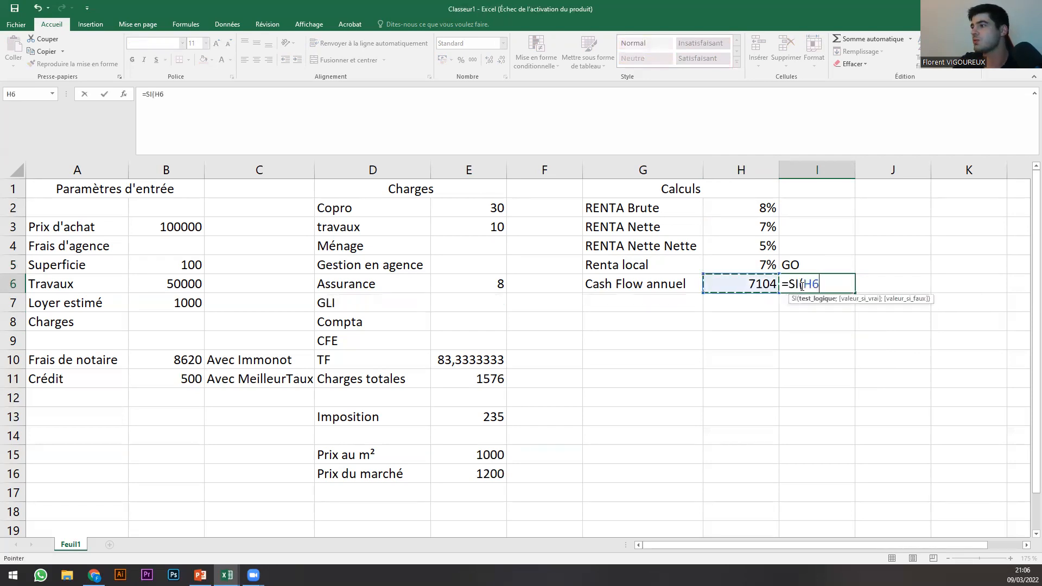
text(>0)
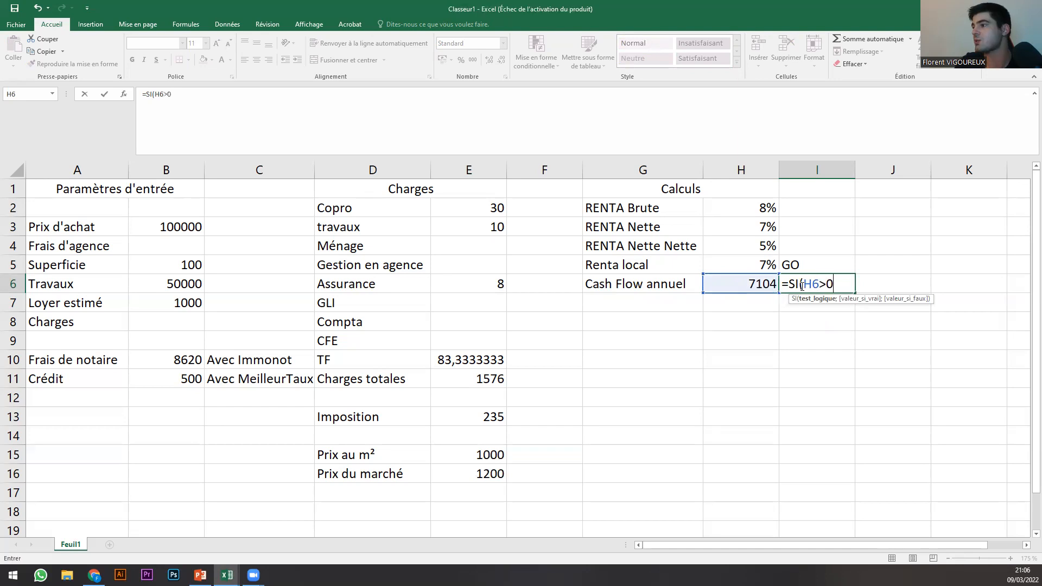
text(;)
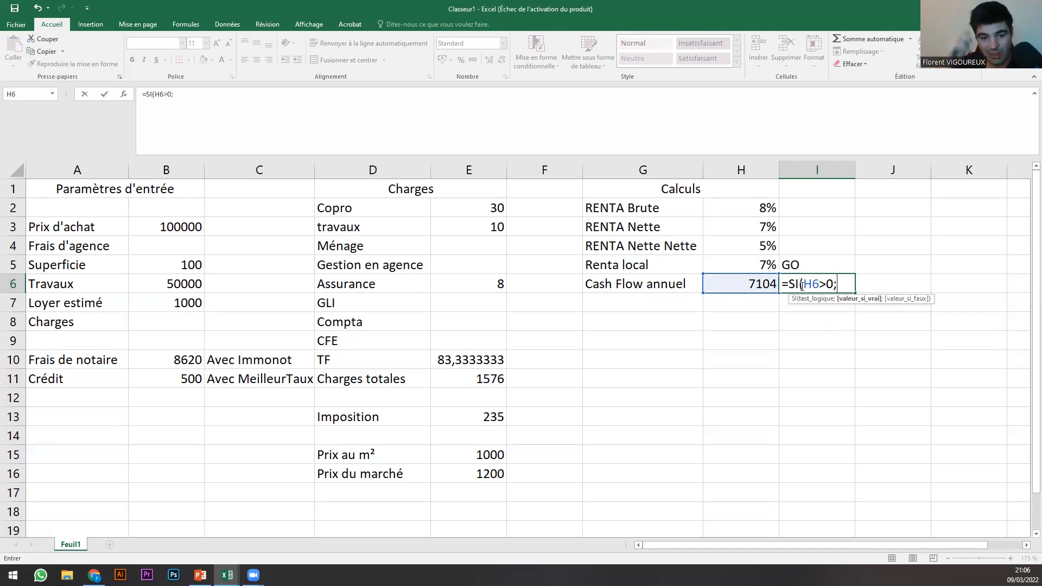
text("GO)
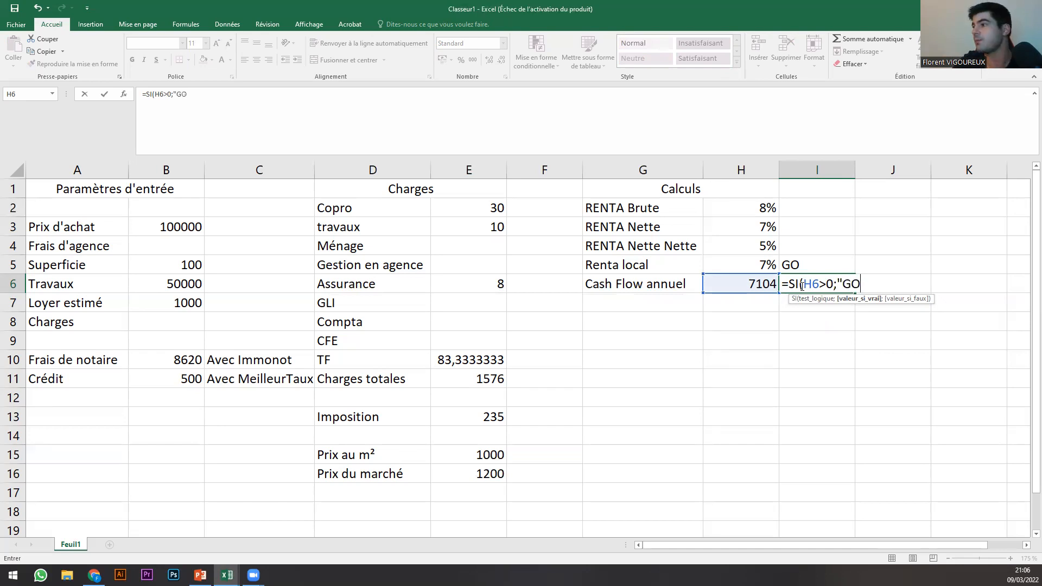
text(";"NOGO)
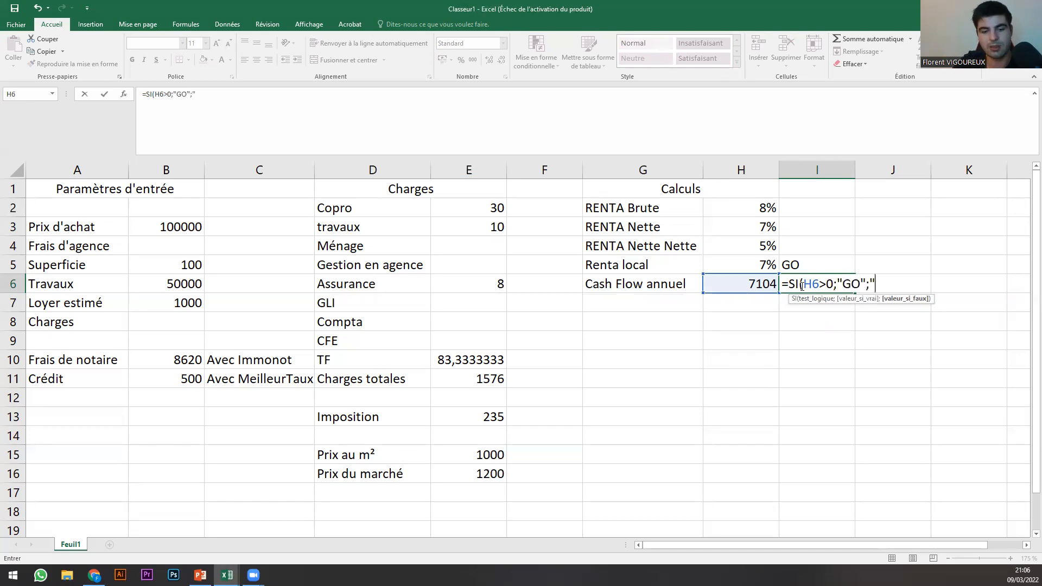
text("))
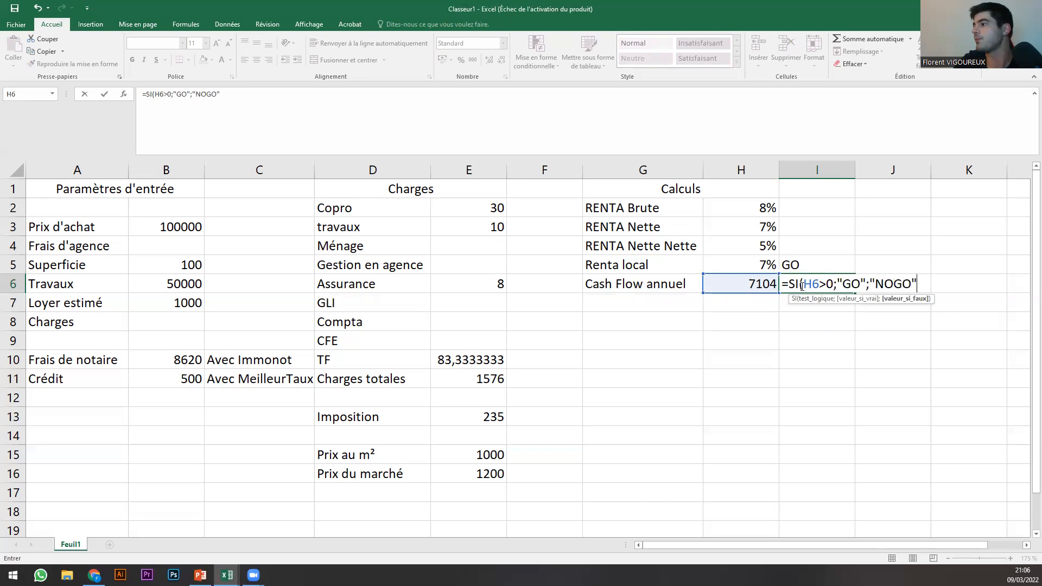
key(Return)
click(801, 286)
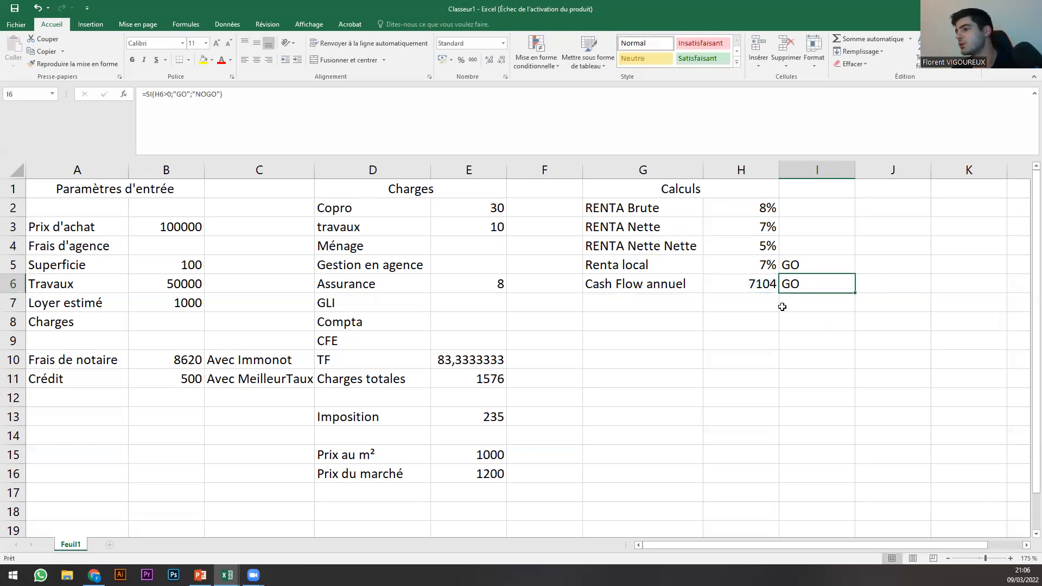
Enter the formula =SI(E15<E16;"GO";"NOGO") in F16 to compare Prix au m² with Prix du marché.
click(532, 480)
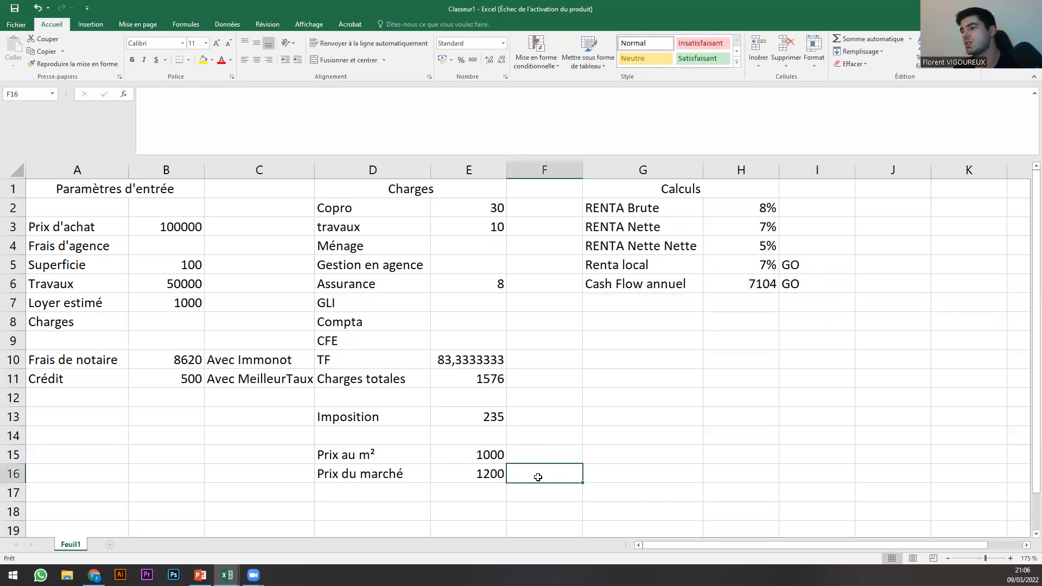
text(=SI()
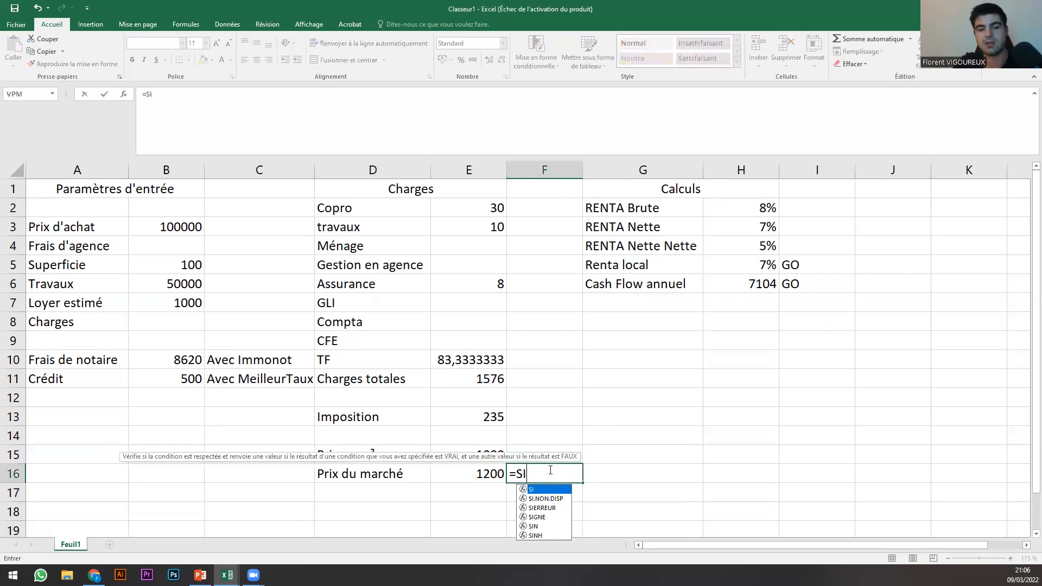
click(464, 456)
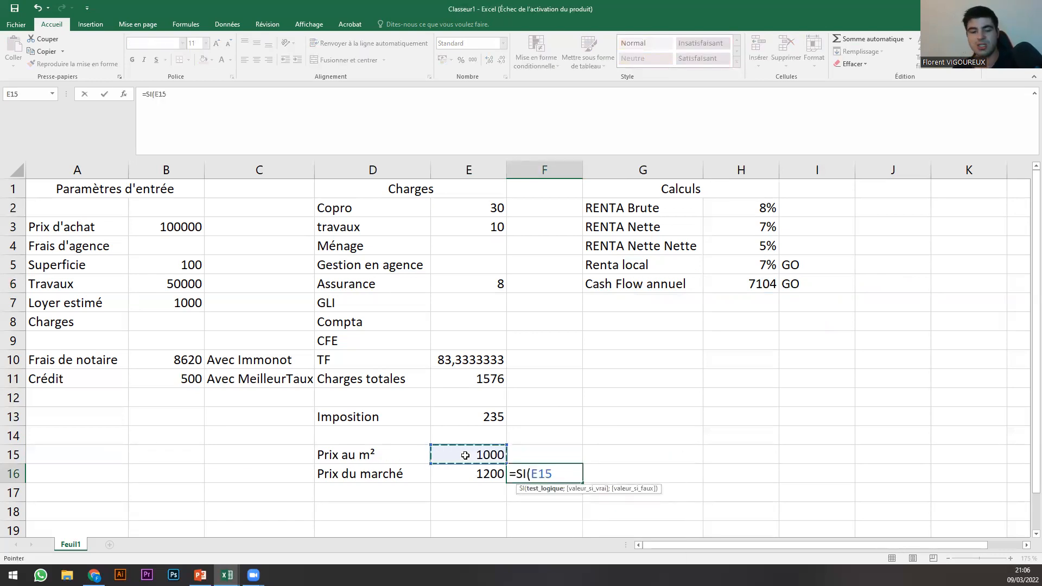
text(<)
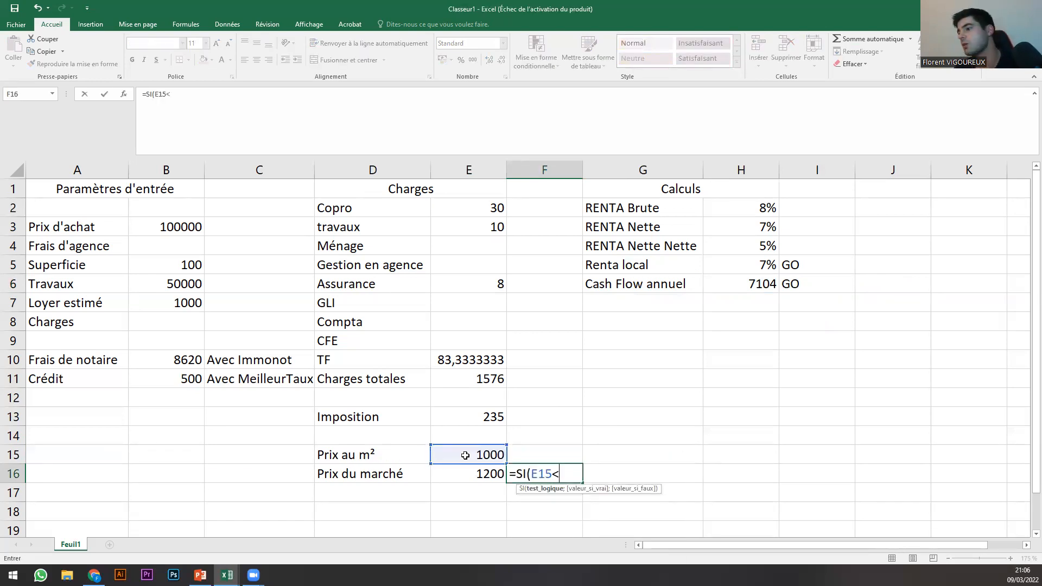
click(487, 474)
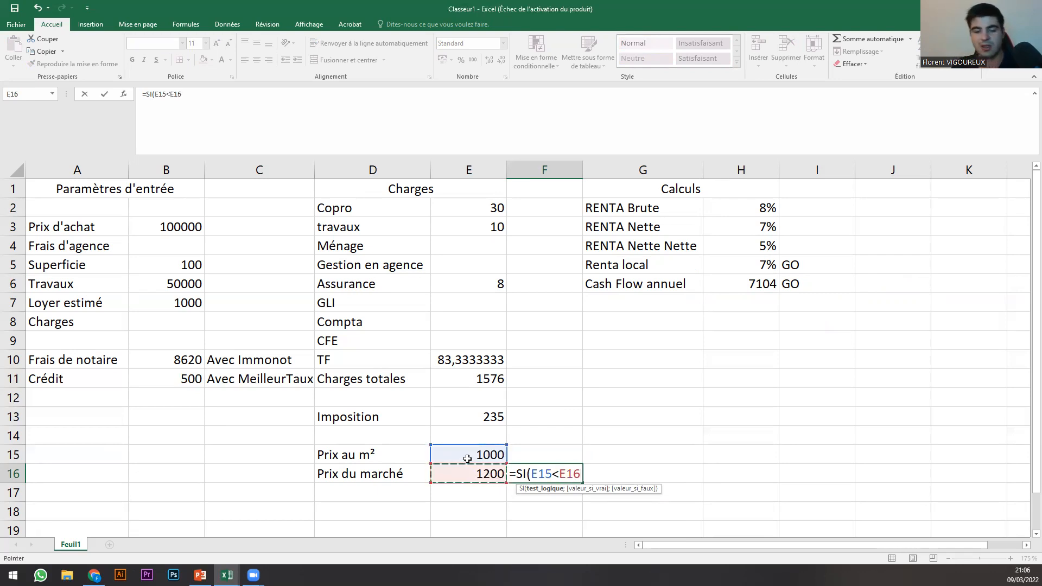
text(;)
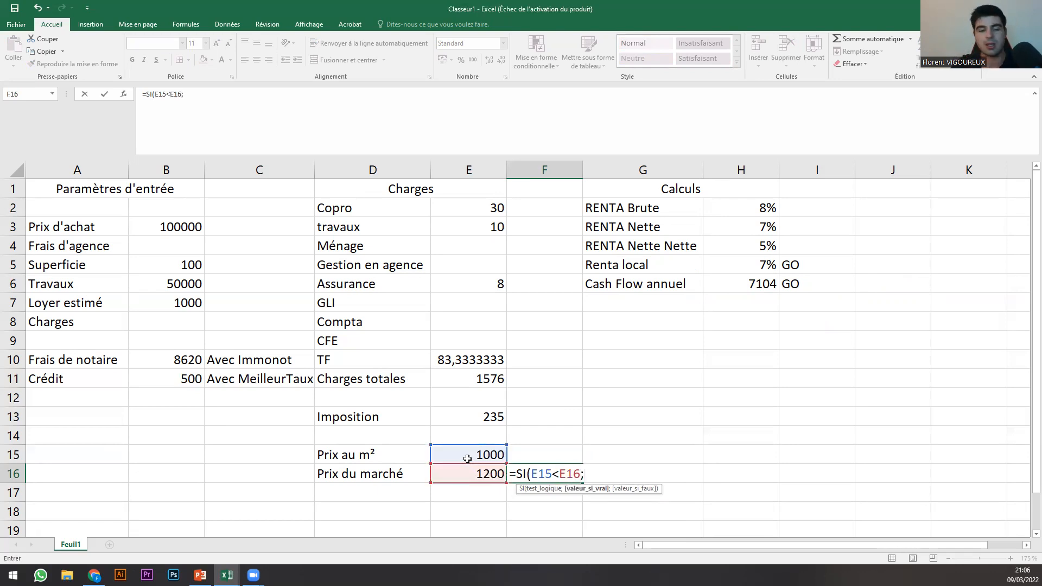
text("GO";)
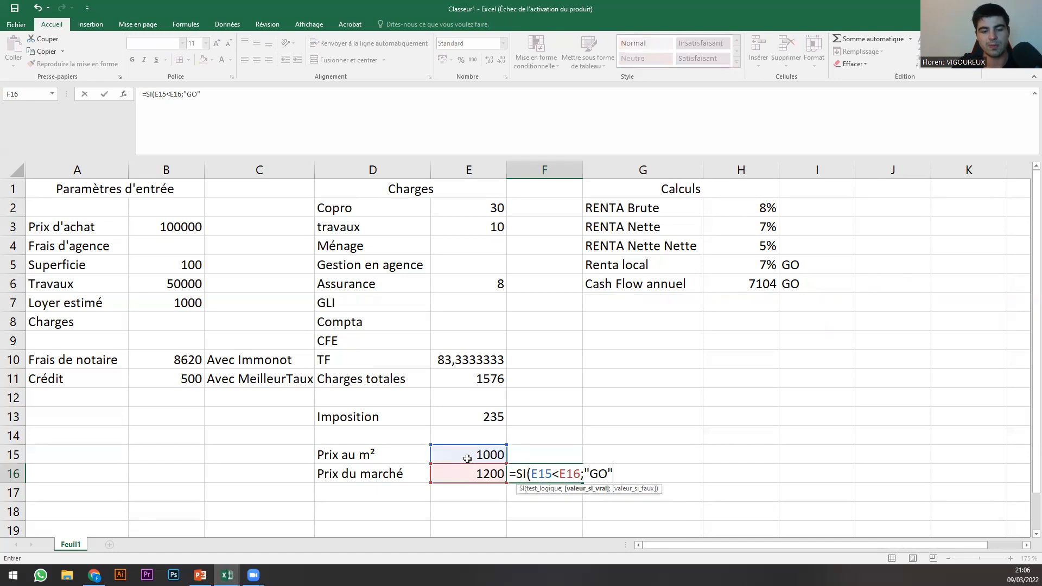
text("NOG)
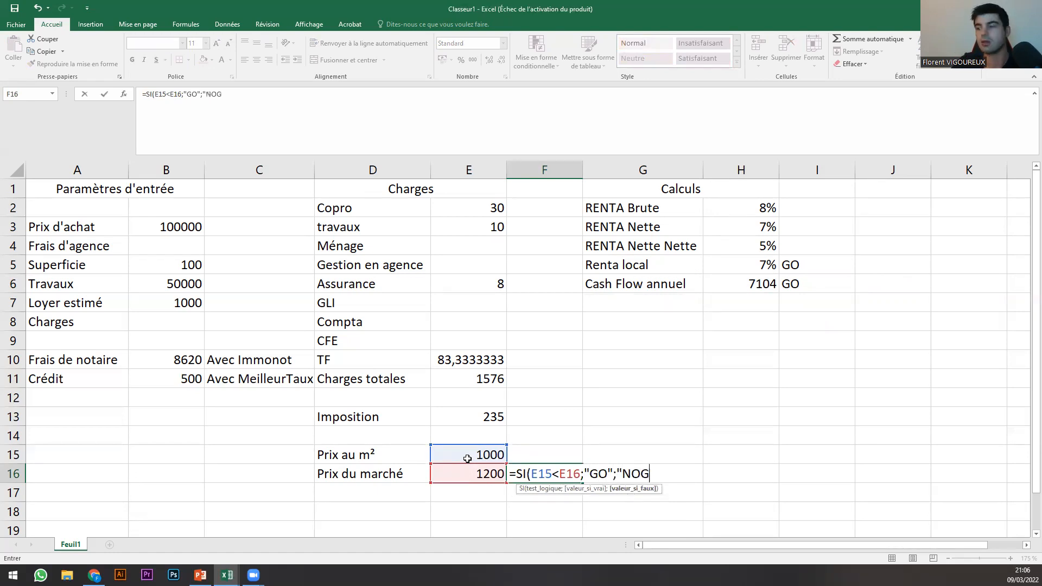
text(O"))
key(Return)
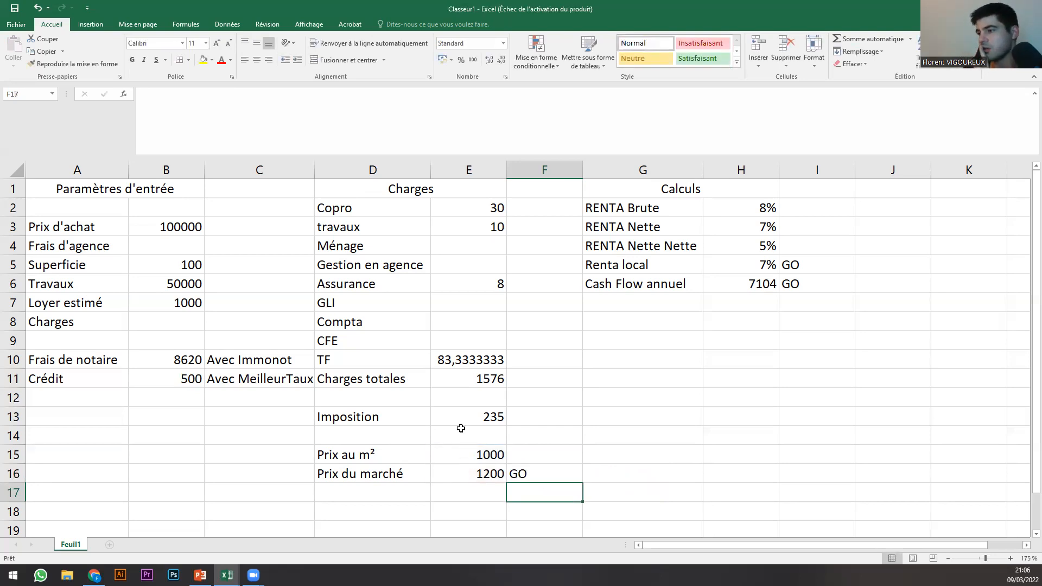
click(531, 475)
click(481, 475)
click(519, 473)
drag(492, 451, 491, 474)
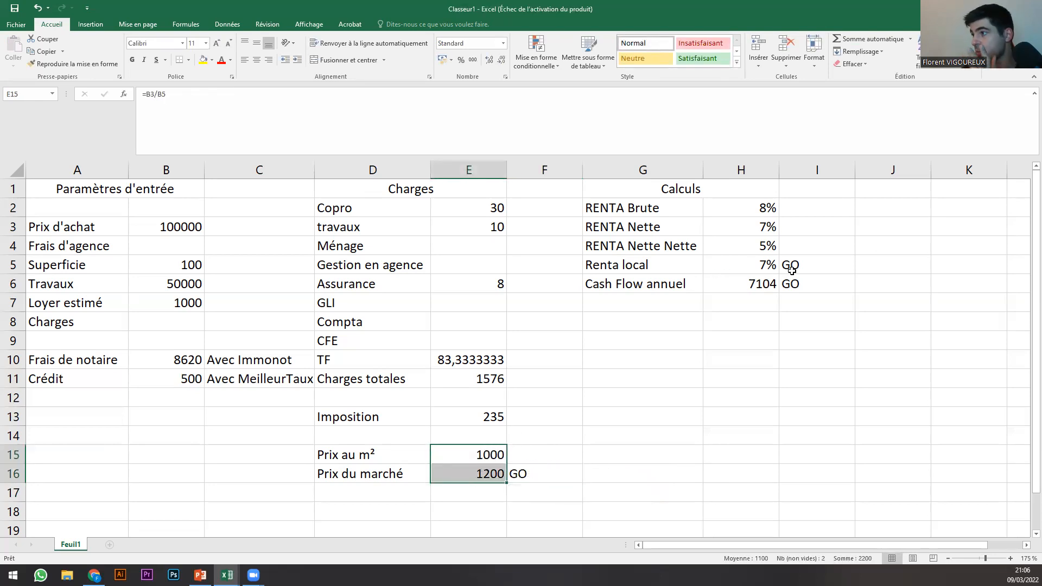
drag(794, 266, 793, 282)
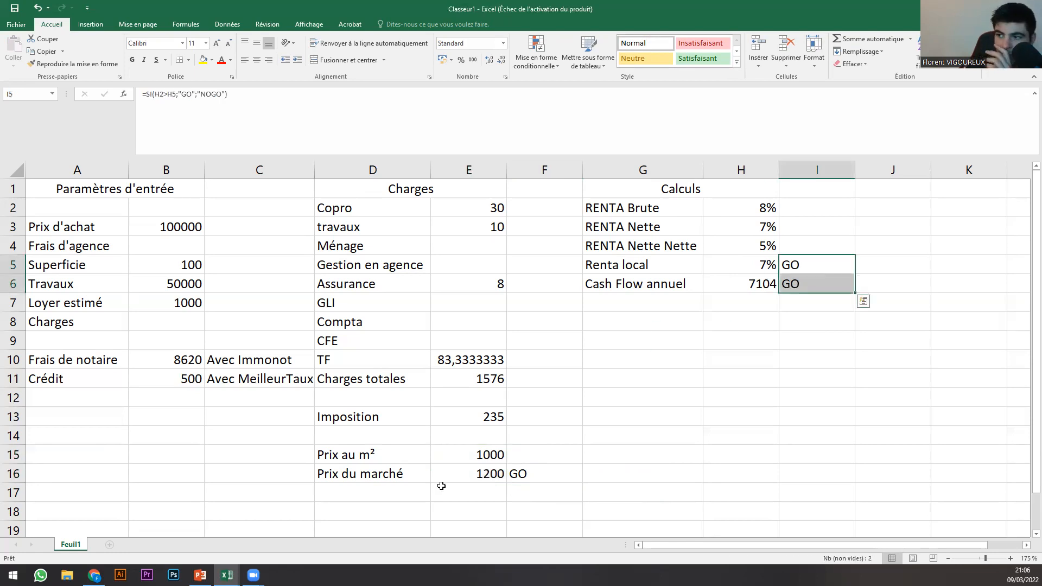
click(519, 480)
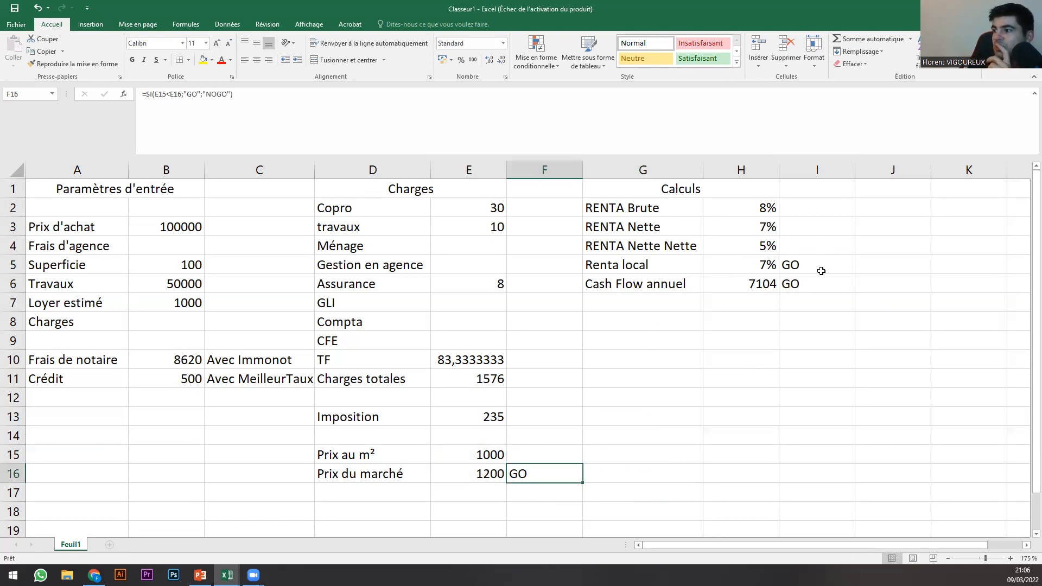
Move the Cash Flow annuel label, value and verdict from G6:I6 down to G7:I7.
drag(603, 288, 797, 285)
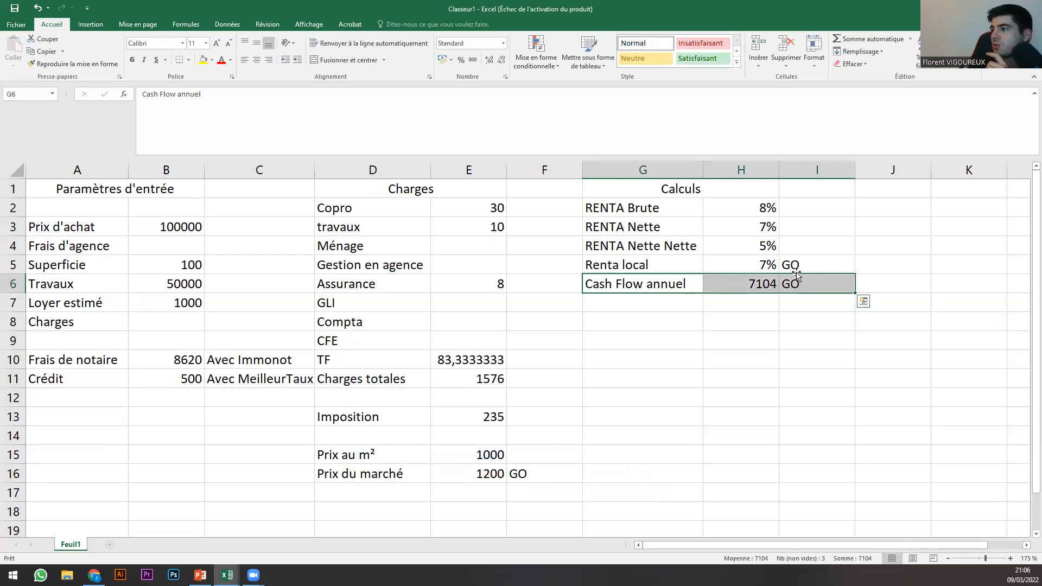
click(797, 288)
drag(638, 288, 811, 300)
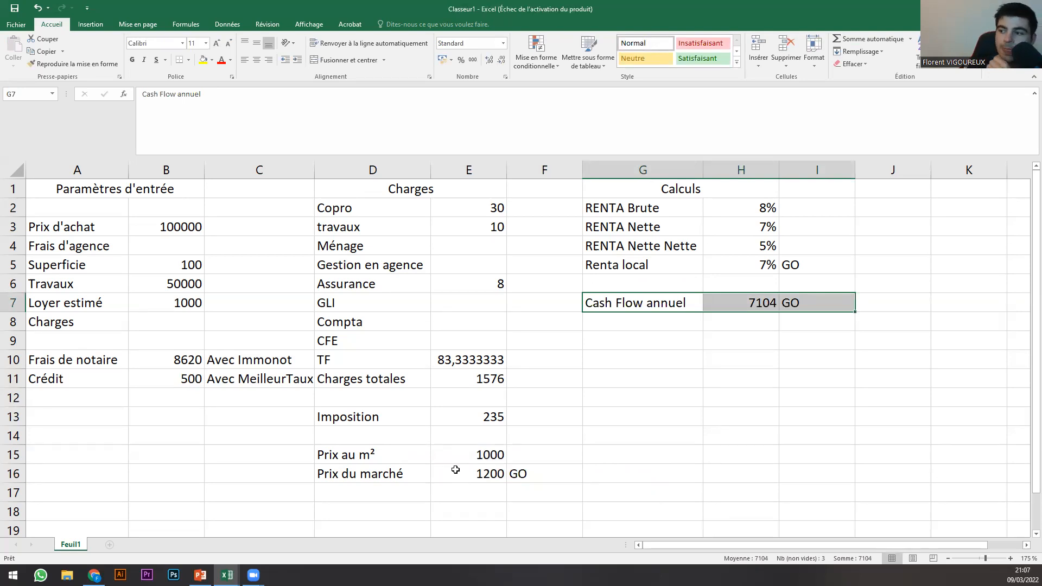
click(472, 473)
drag(362, 462, 456, 478)
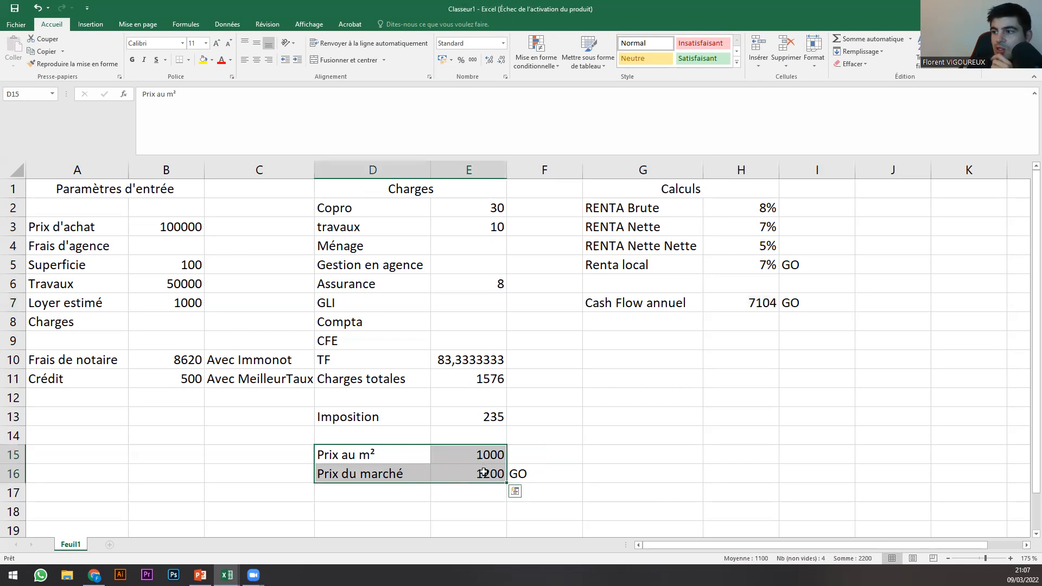
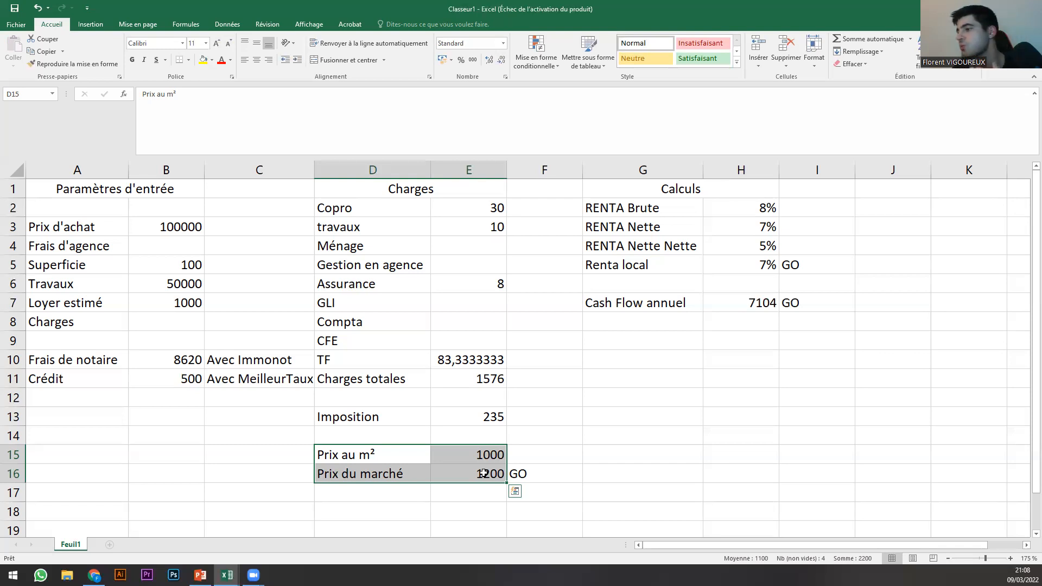
click(481, 495)
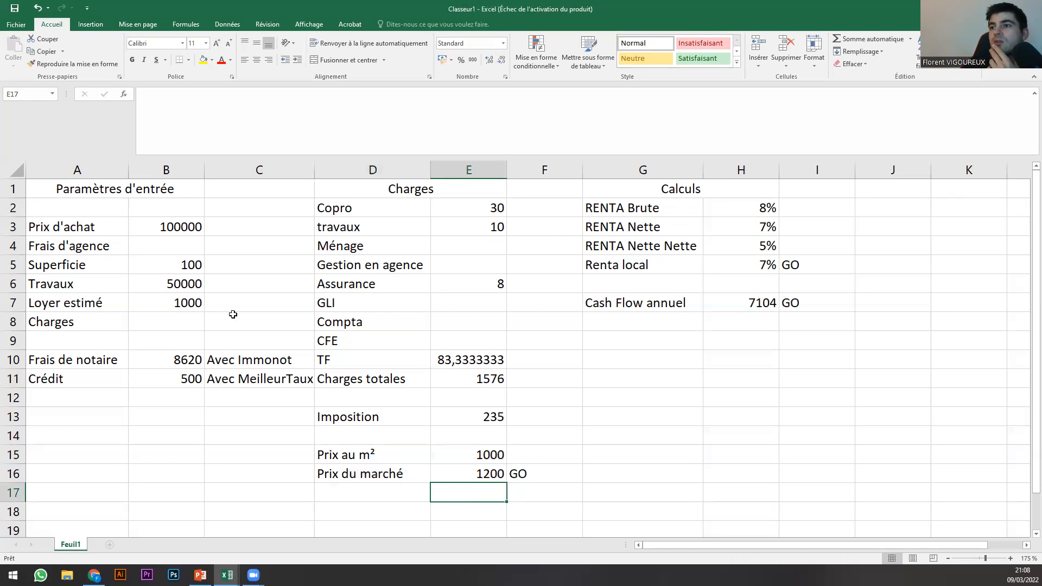
Enter 1000 as the Frais d'agence value in B4.
click(179, 243)
text(1000)
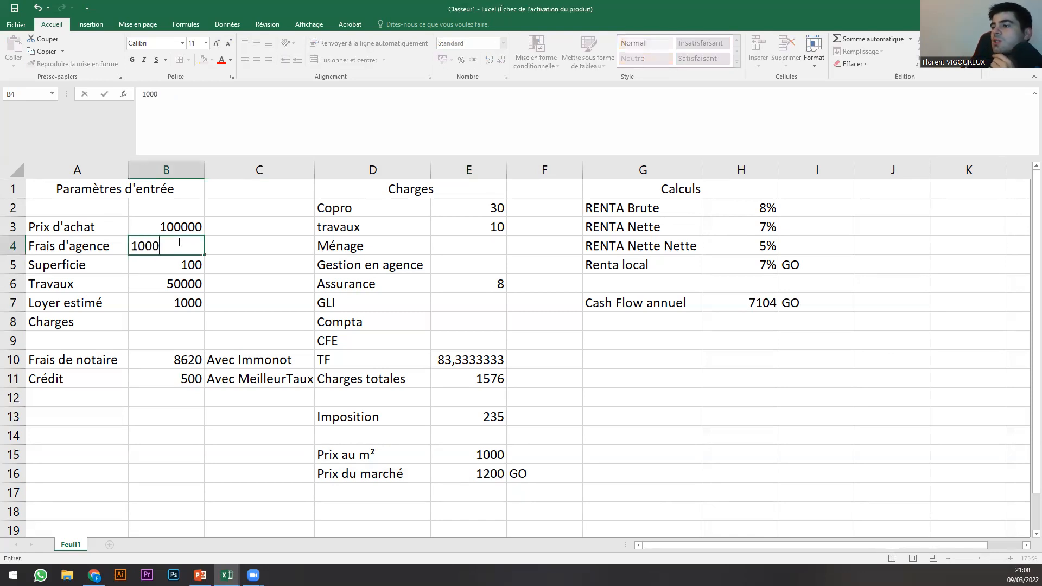
key(Return)
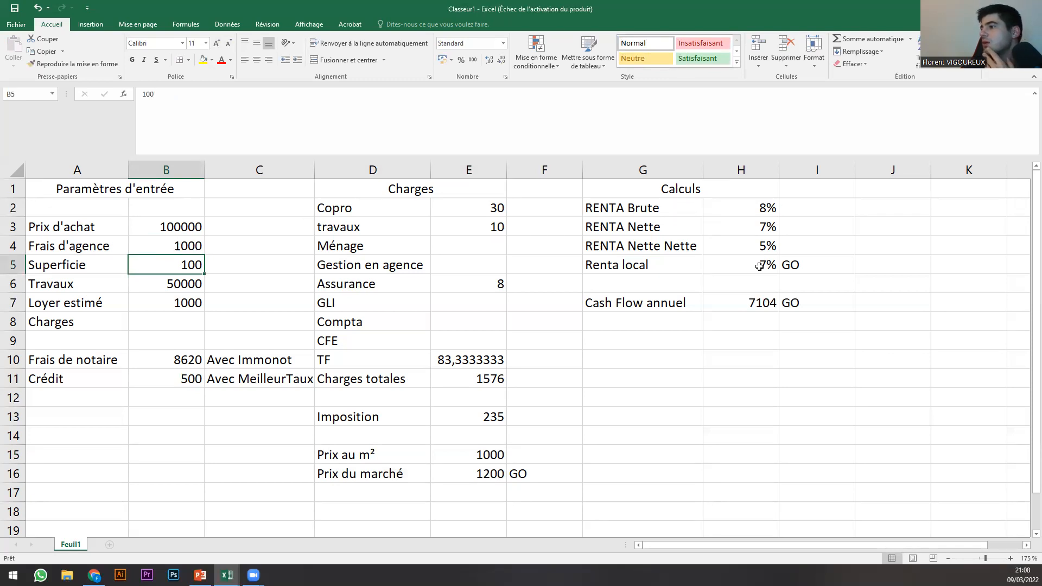
Display the three RENTA percentages and the Renta local percentage in H2:H5 with one decimal place.
click(760, 212)
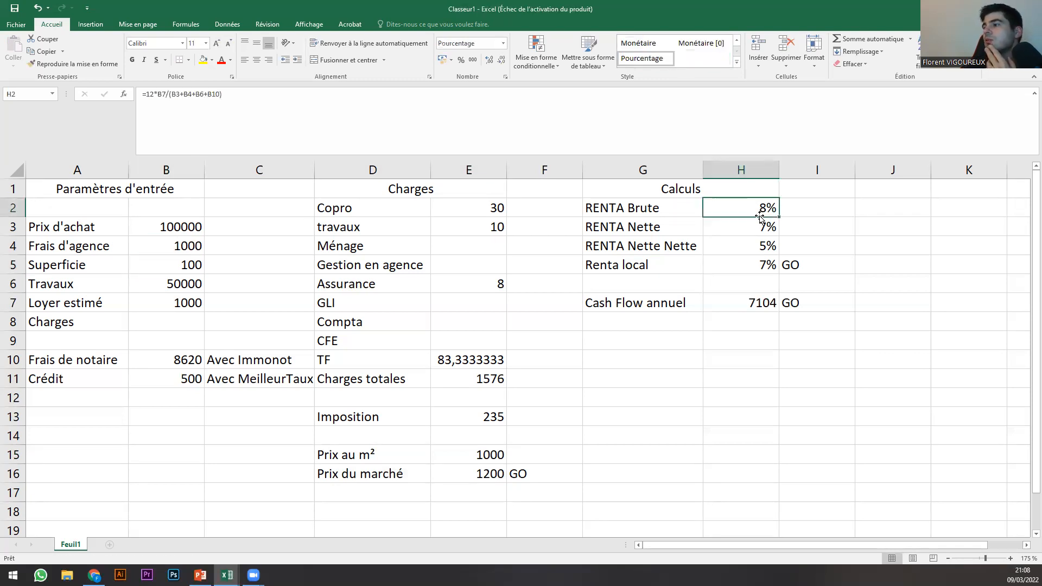
click(759, 221)
click(754, 209)
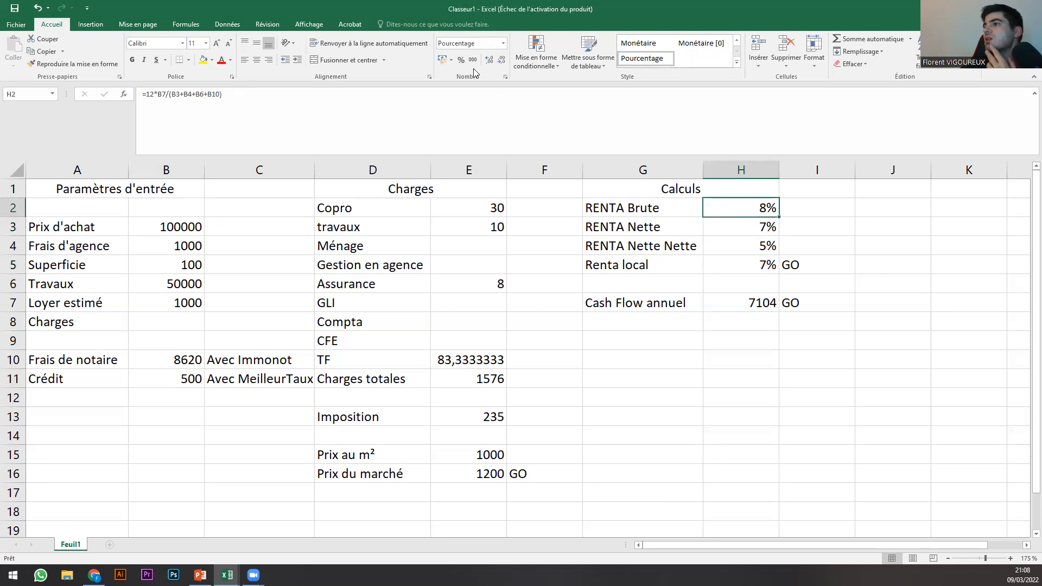
click(490, 60)
click(740, 223)
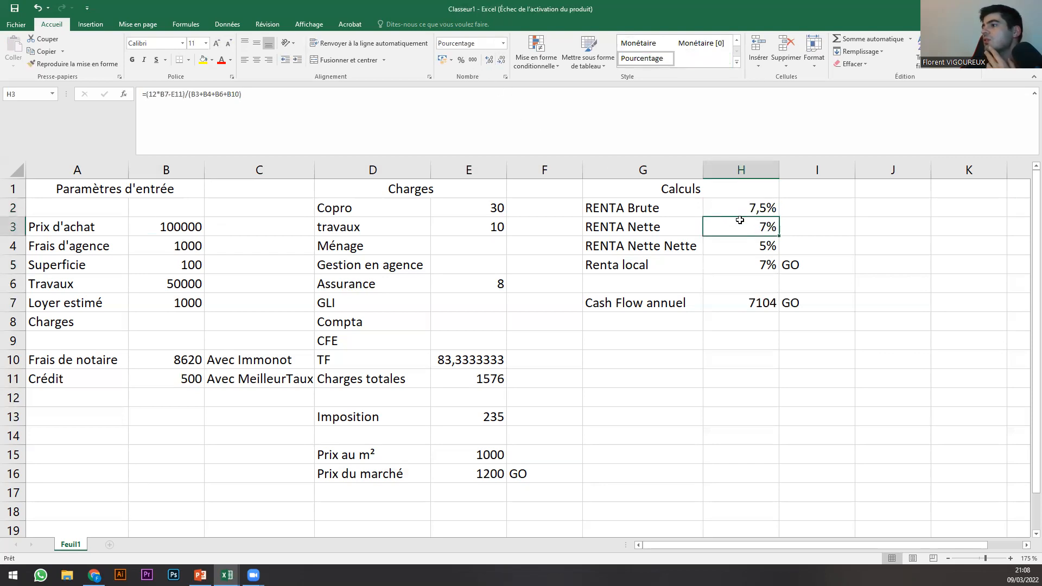
click(490, 60)
click(734, 245)
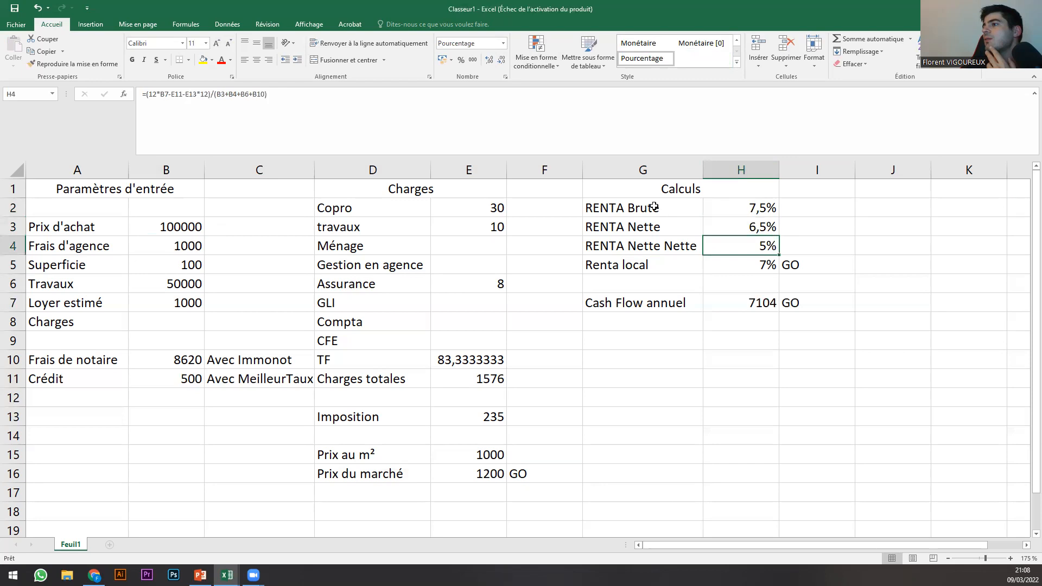
click(491, 60)
click(754, 262)
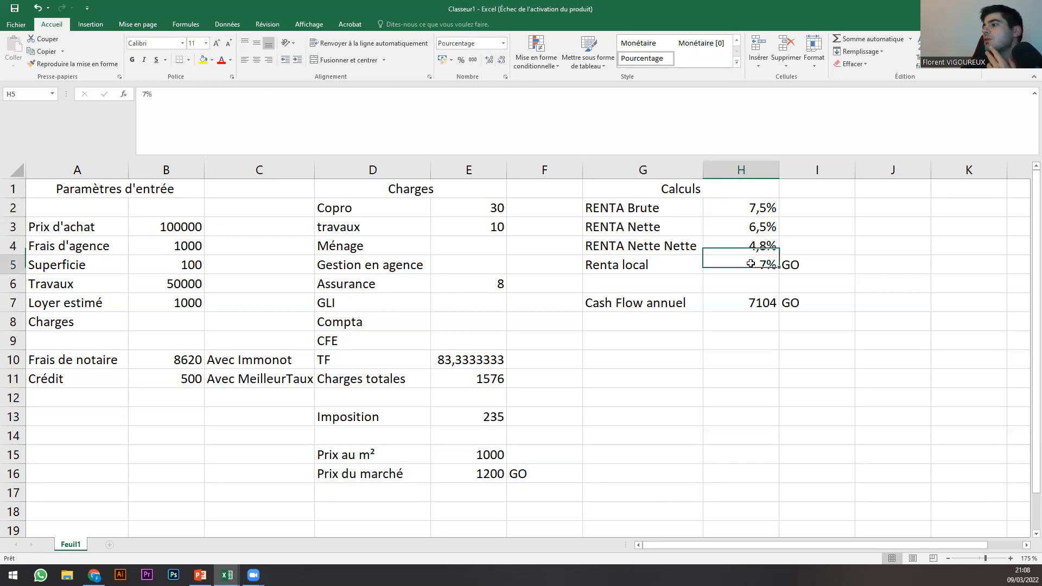
click(491, 60)
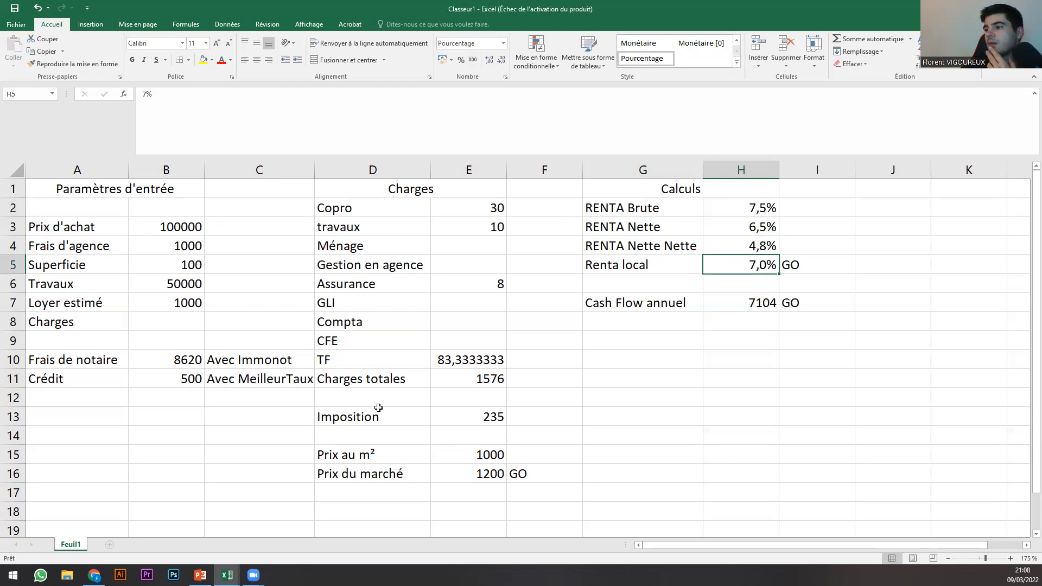
Clear the Frais d'agence value in B4 to compare the yields without it, and re-enter 1000.
click(182, 245)
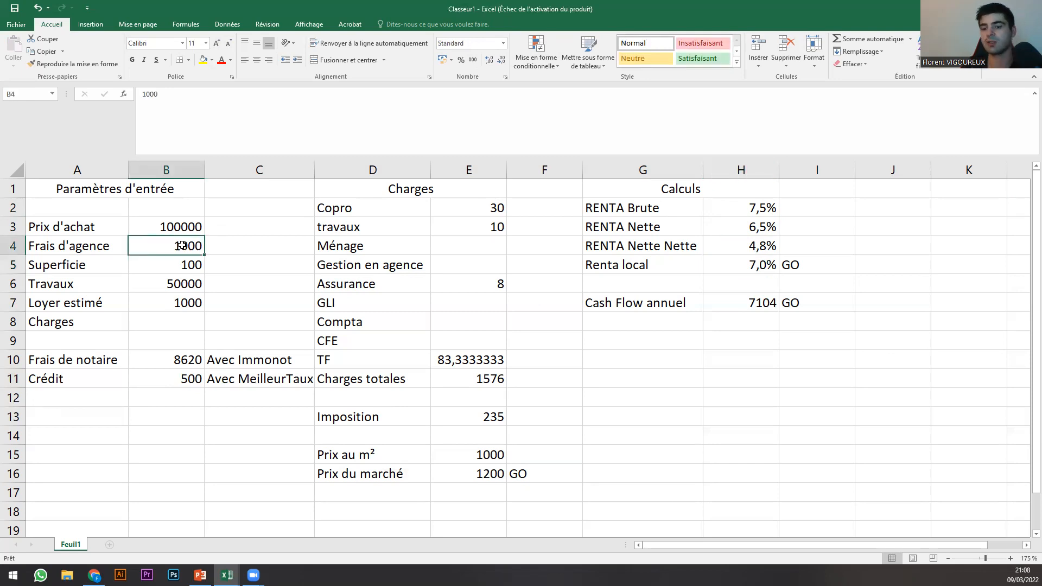
key(Delete)
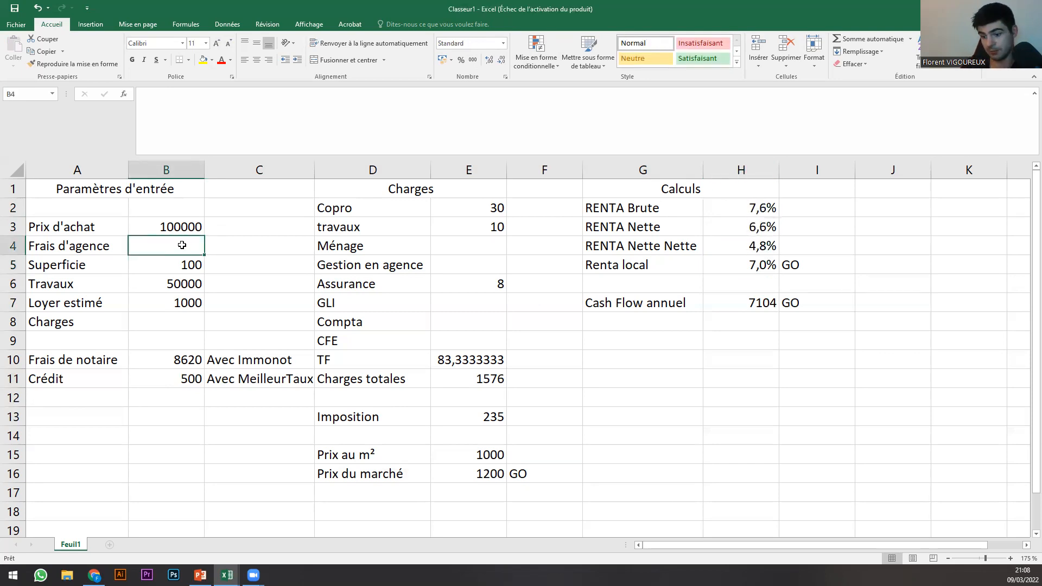
text(1000)
key(Return)
Check the Charges entry in A8:B8 and the Charges totales formula in E11.
click(168, 324)
drag(69, 322, 157, 320)
click(160, 320)
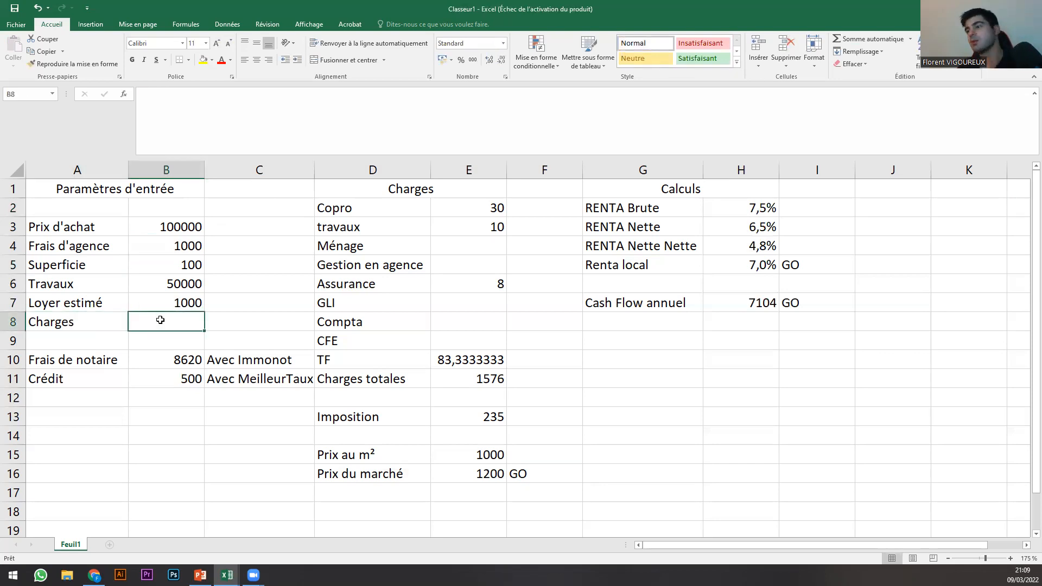
drag(337, 380, 459, 378)
click(458, 376)
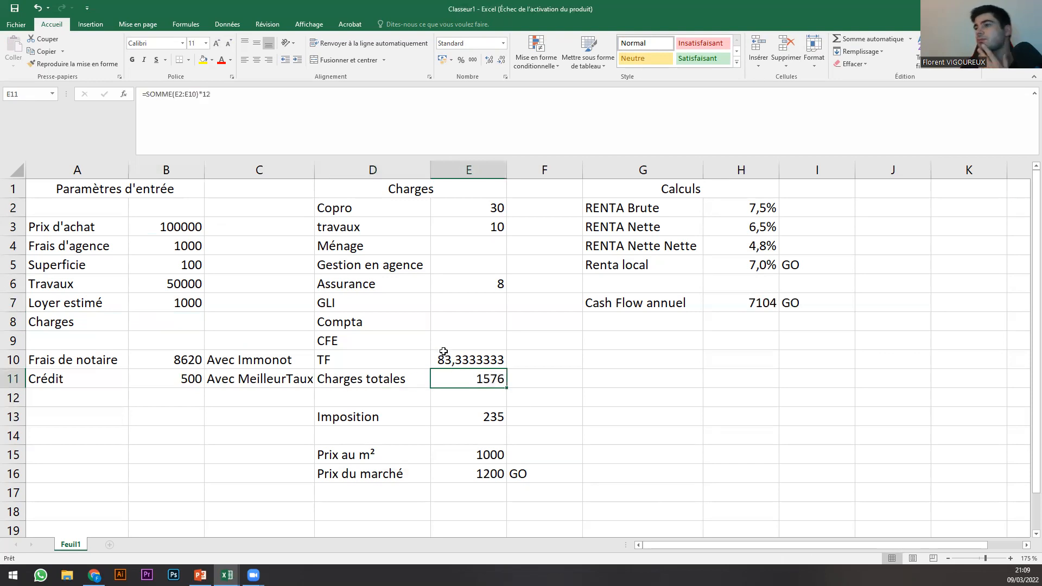
Add outside borders around the Charges table D1:E11, its header in row 1 and its Charges totales row D11:E11.
drag(358, 188, 478, 380)
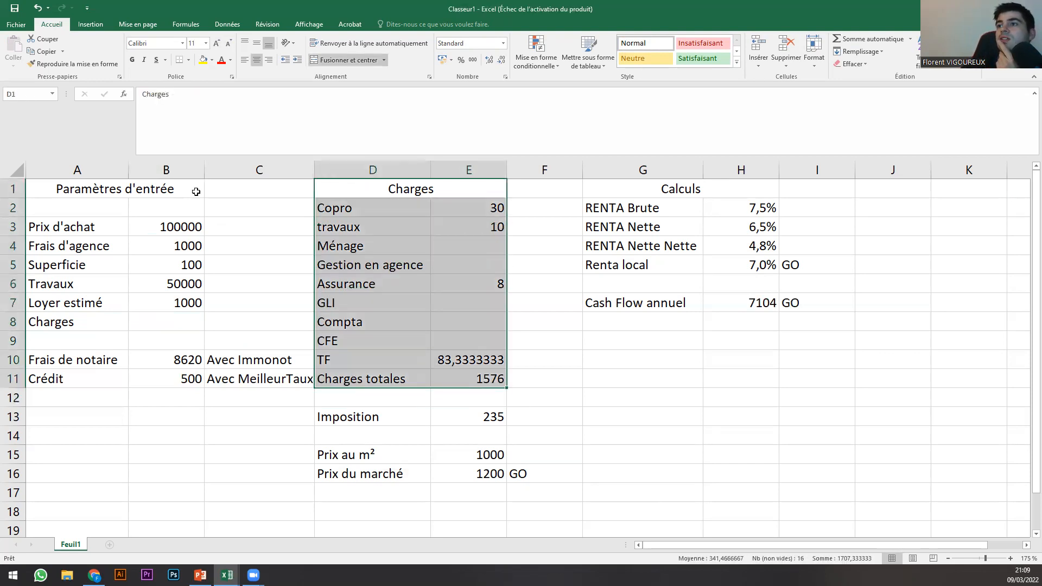
click(189, 60)
click(217, 182)
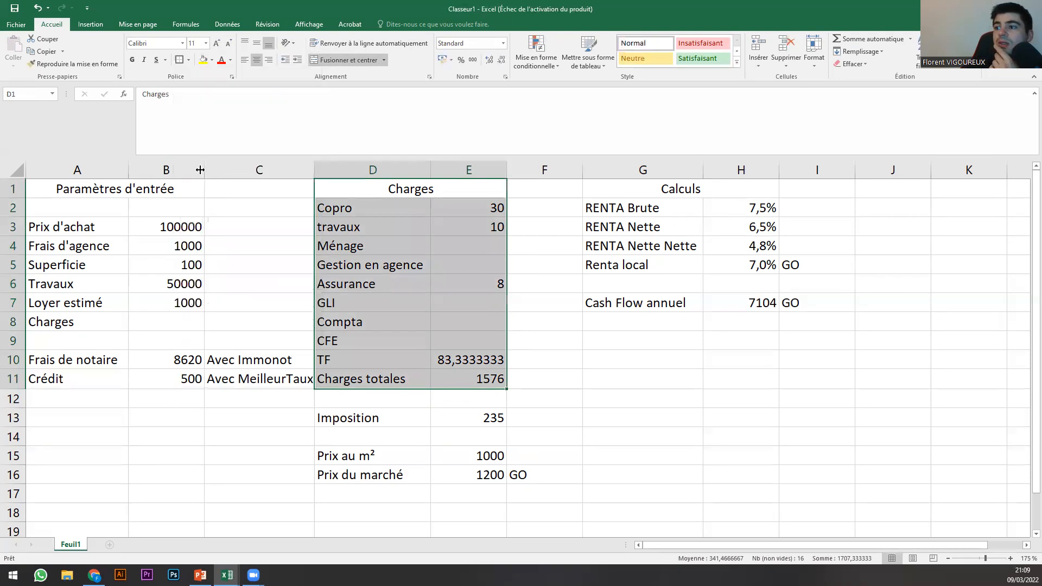
click(349, 204)
click(349, 194)
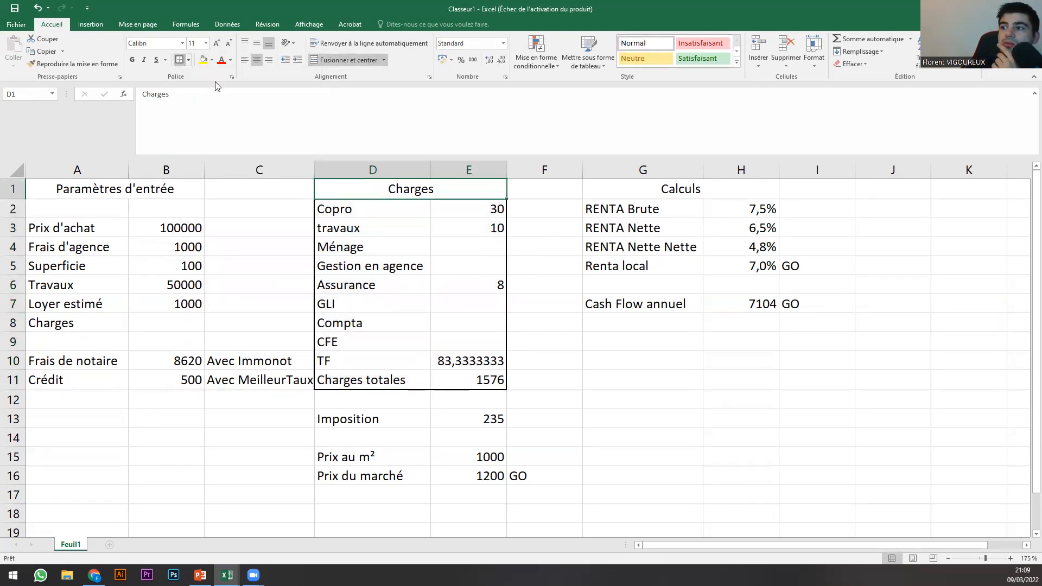
drag(355, 383, 449, 380)
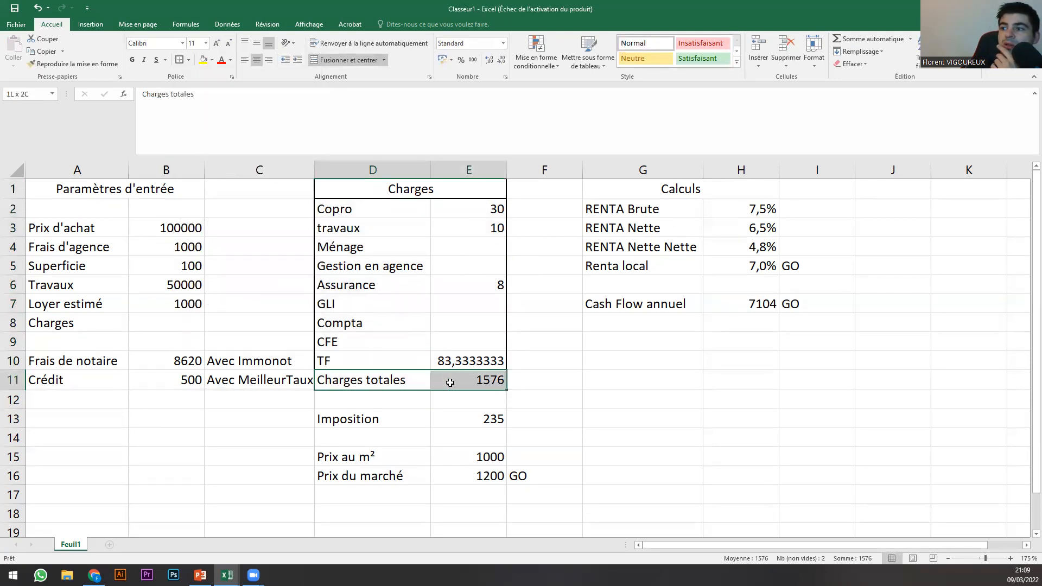
click(179, 59)
click(450, 285)
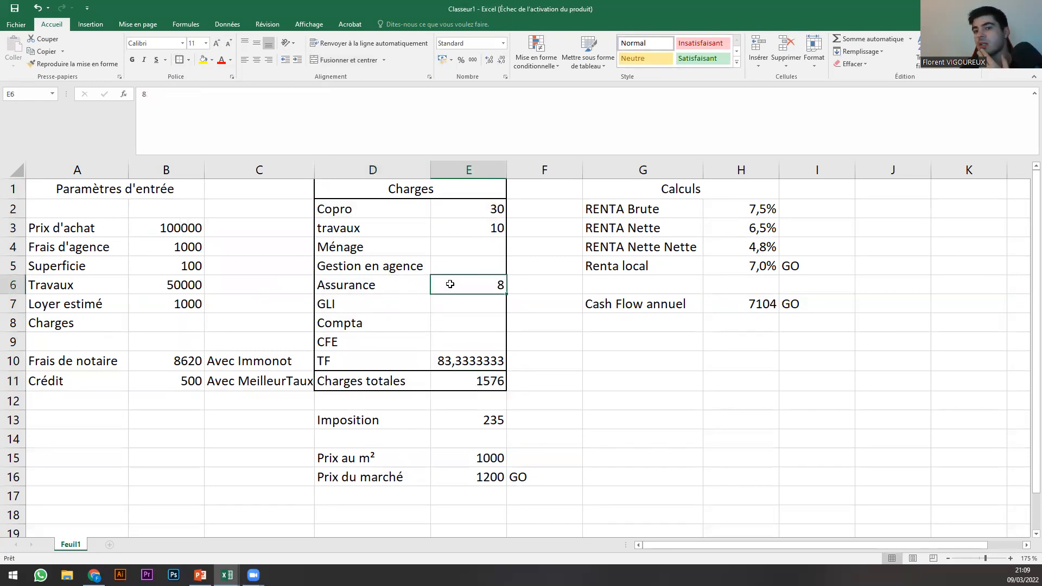
click(363, 202)
drag(363, 202, 450, 361)
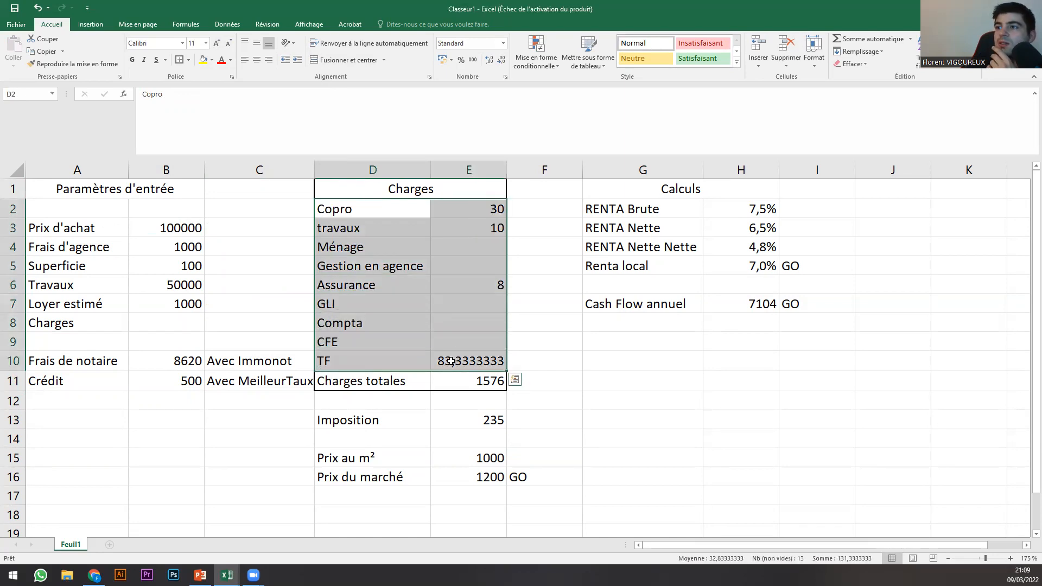
click(140, 26)
click(187, 23)
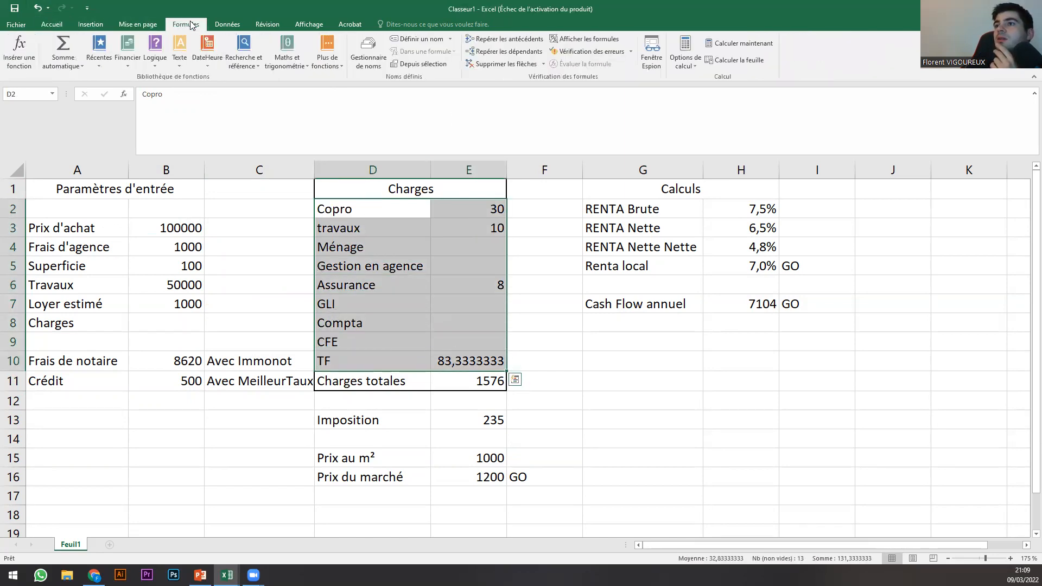
click(221, 25)
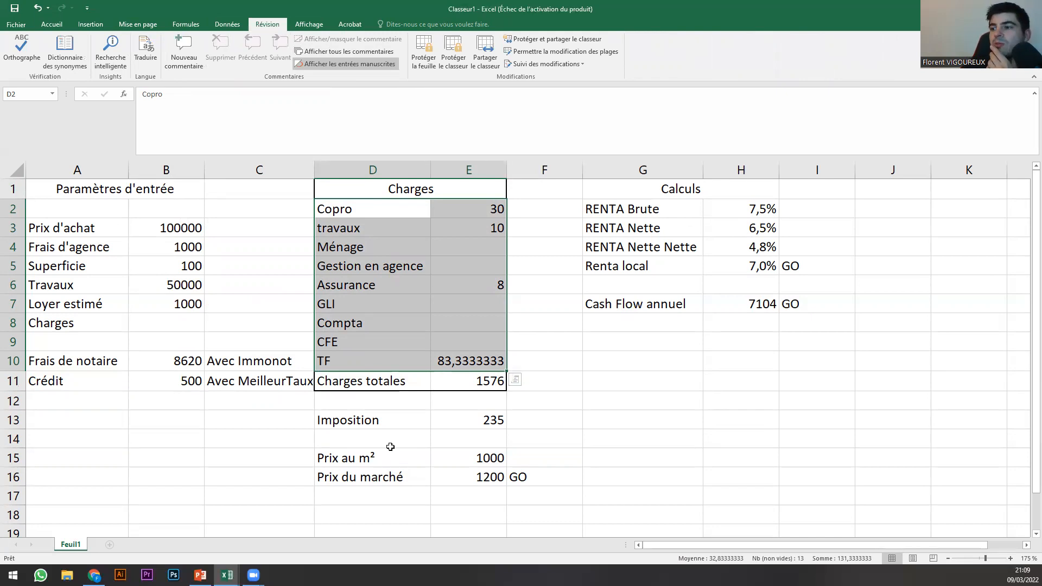
Examine the Imposition formula in E13.
click(346, 428)
click(515, 421)
click(471, 424)
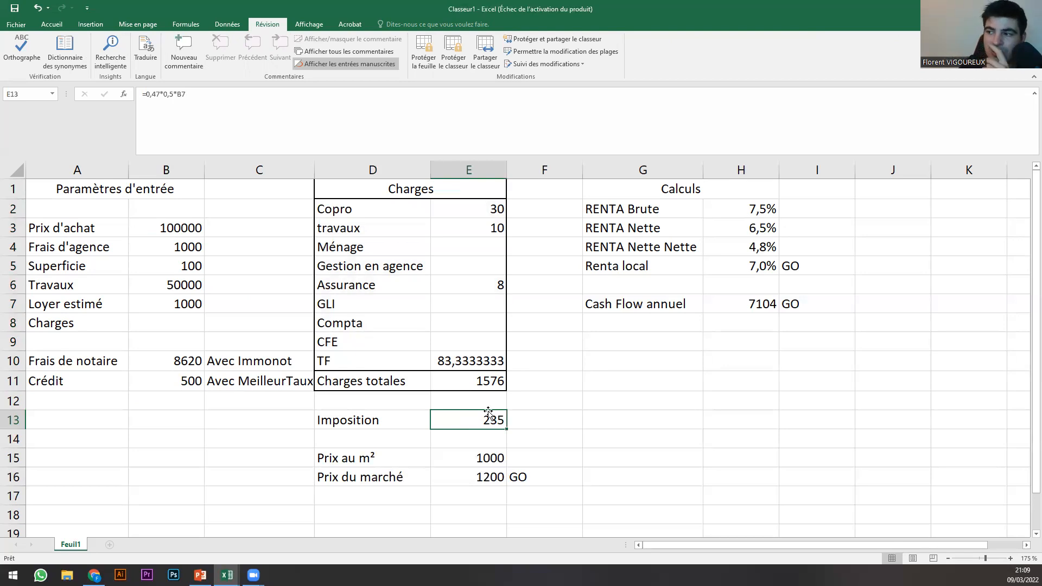
click(516, 423)
click(483, 421)
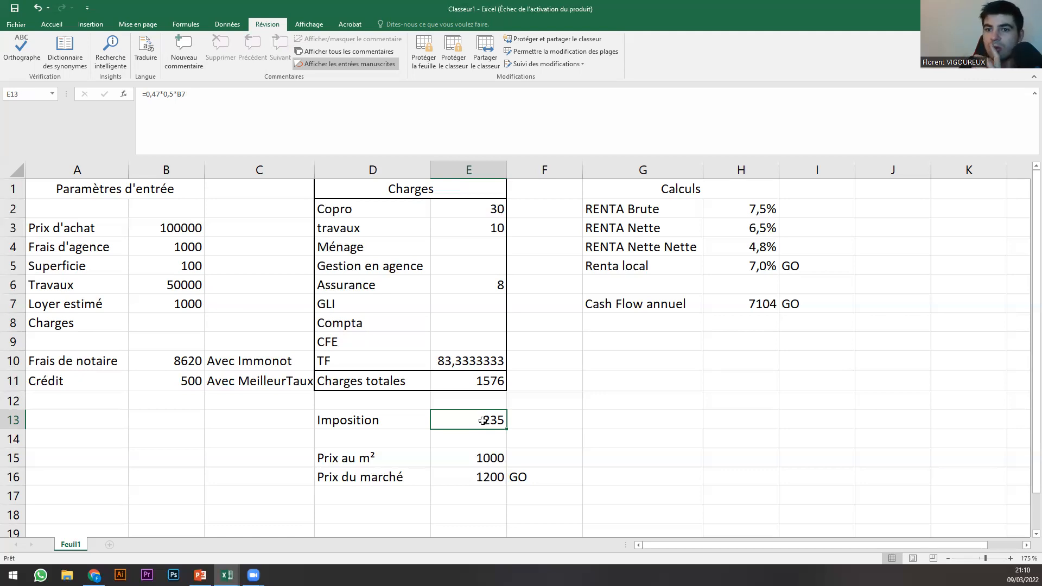
Enter the labels NU in H13, MEUBLE in H14 and TMI in H16.
click(727, 417)
text(NU)
key(Return)
text(MEUBLE)
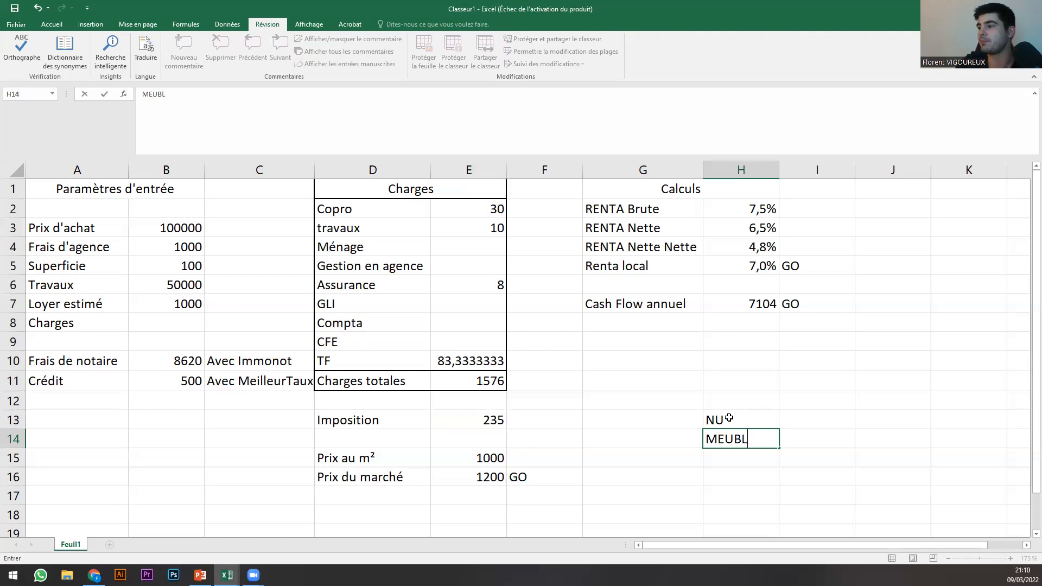
key(Return)
key(Return)
text(TMI)
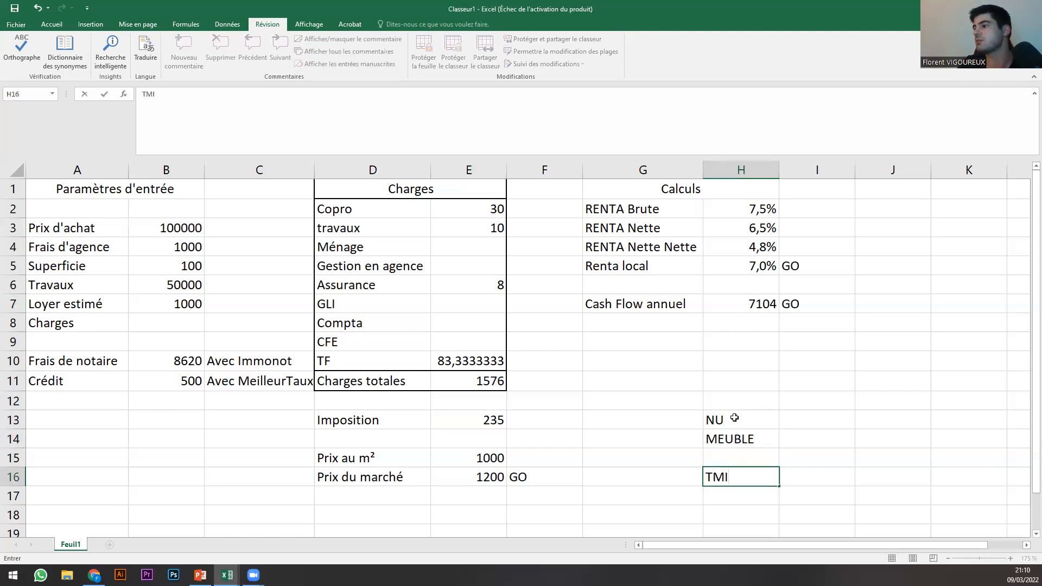
Merge and center H12:I12 above the NU label and enter the title IMPOSITION in it.
drag(739, 402, 784, 398)
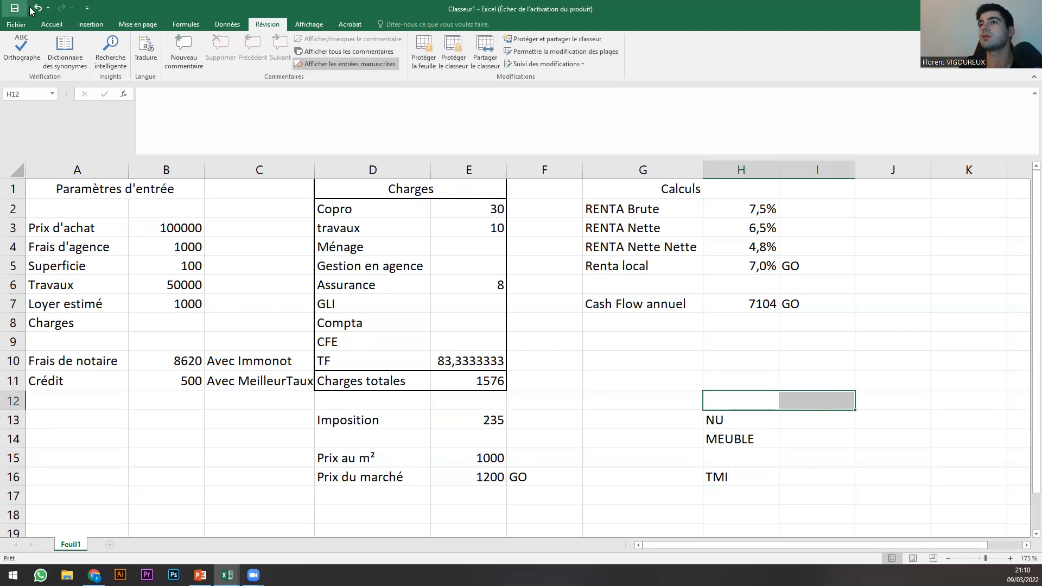
click(52, 24)
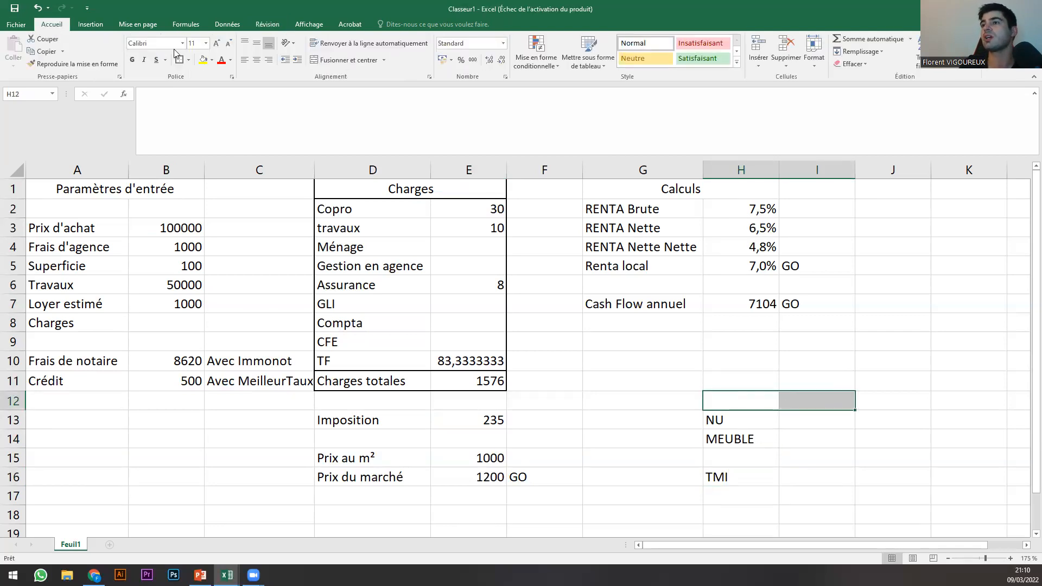
click(352, 60)
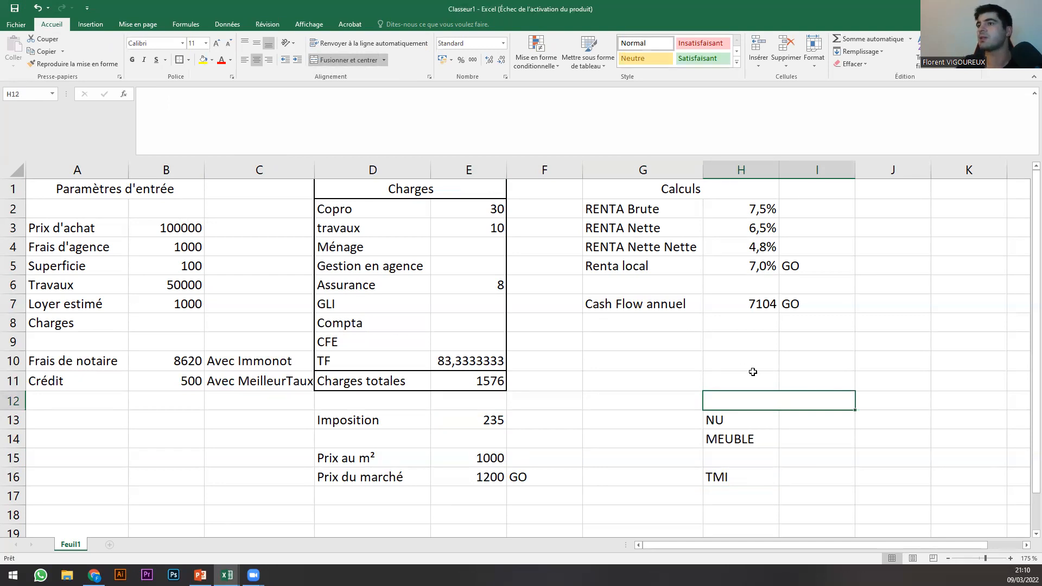
click(431, 126)
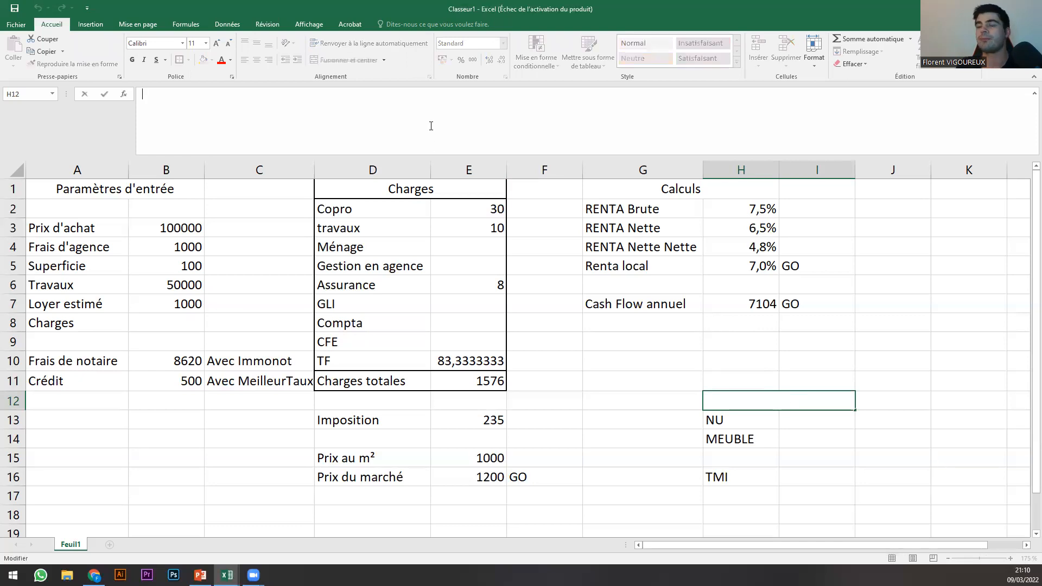
text(IMPOSITION)
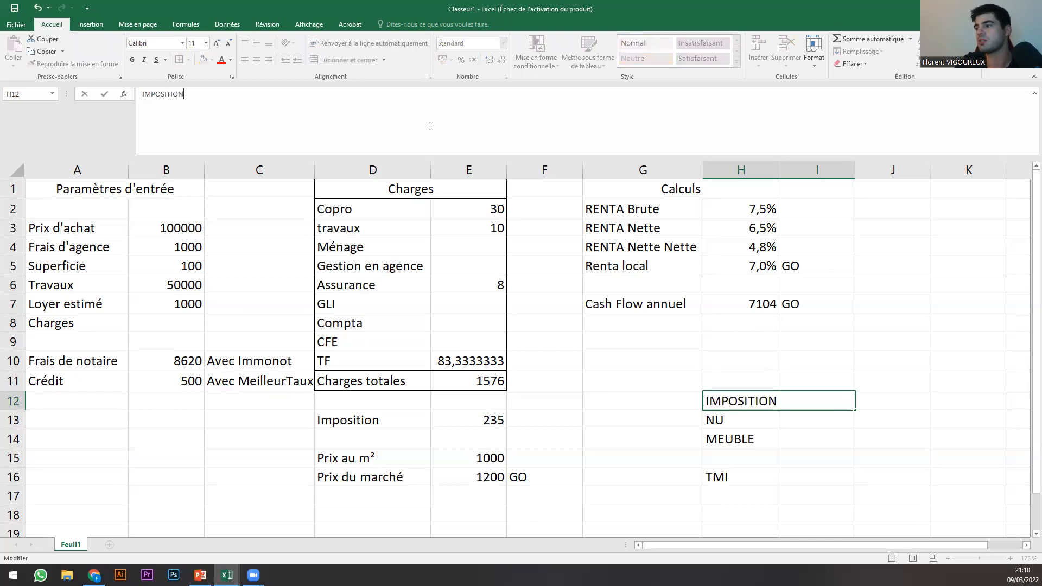
key(Return)
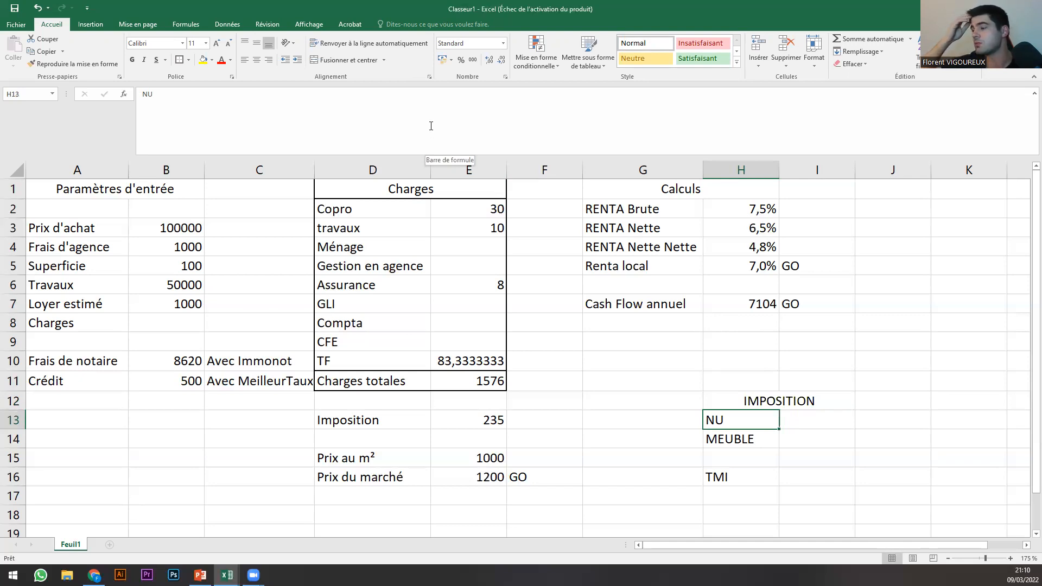
key(Right)
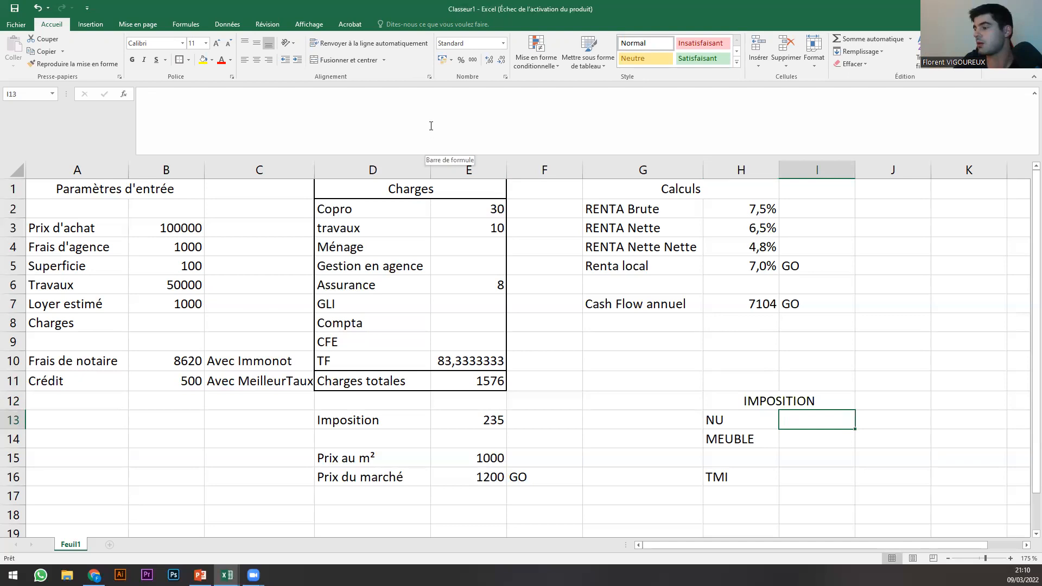
text(=)
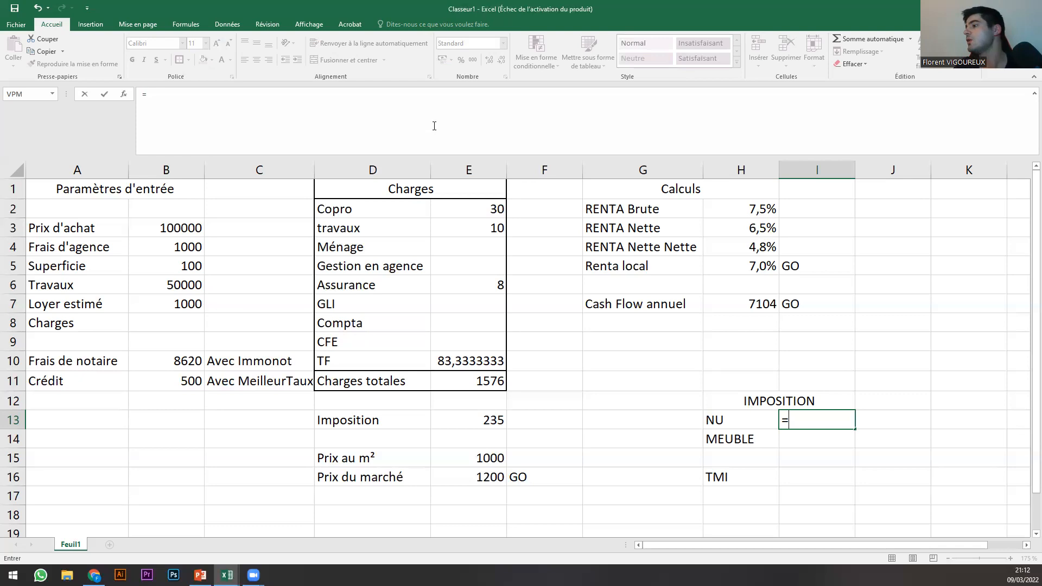
click(790, 403)
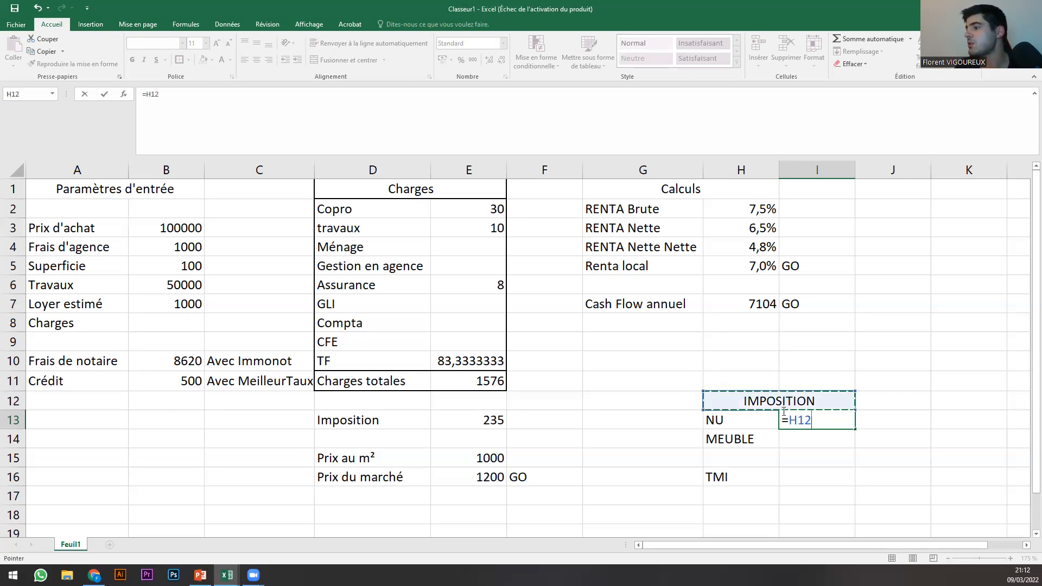
drag(740, 420, 679, 454)
click(822, 456)
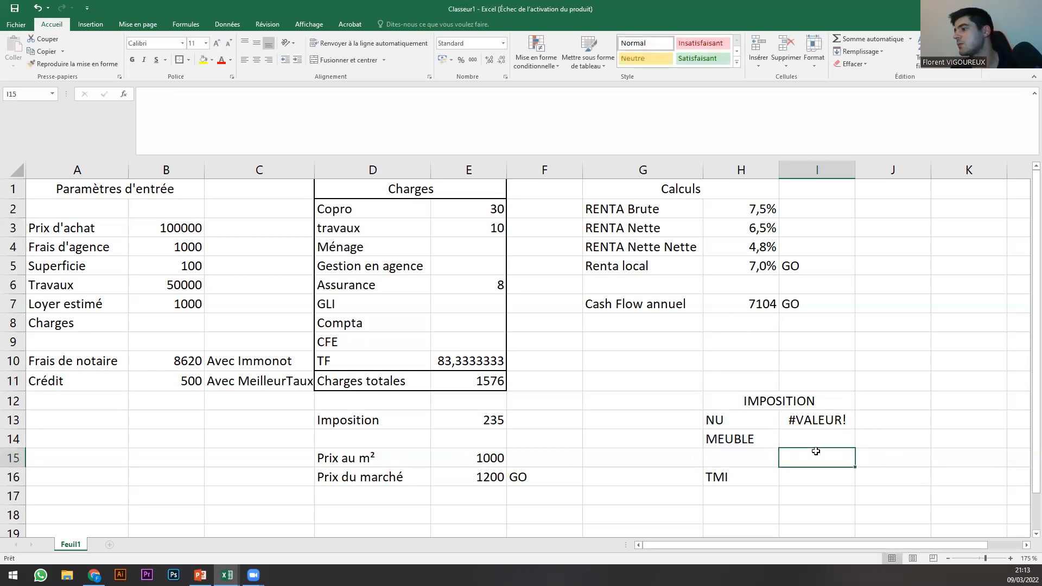
Move the NU and MEUBLE labels to G14:G15 and clear the leftover formula from H14.
click(766, 422)
key(shift+Right)
key(shift+Down)
drag(762, 411, 685, 430)
click(755, 438)
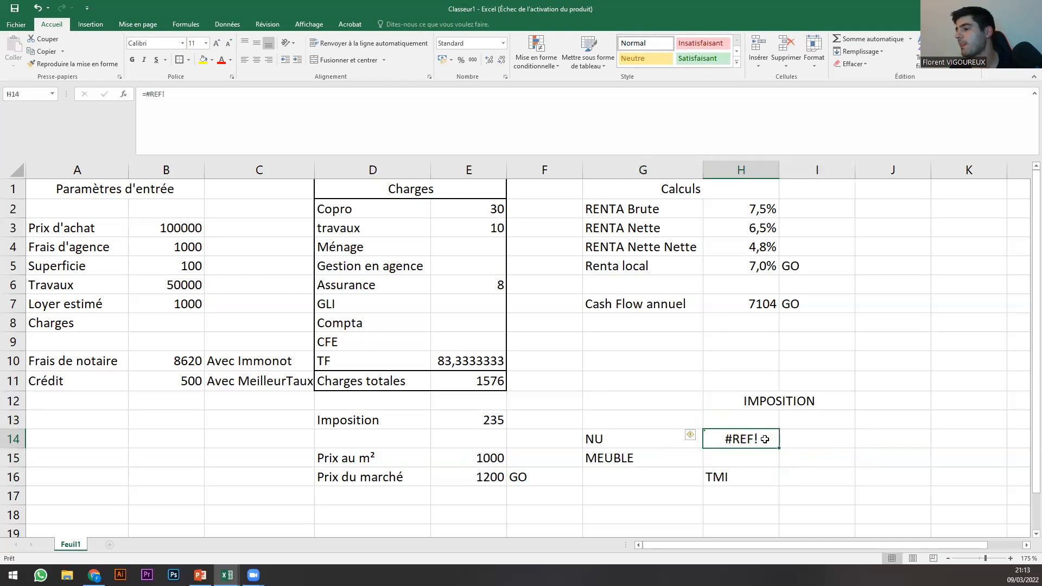
key(Delete)
Enter the header Base imposable in H13 and fit column H's width to its contents.
click(738, 417)
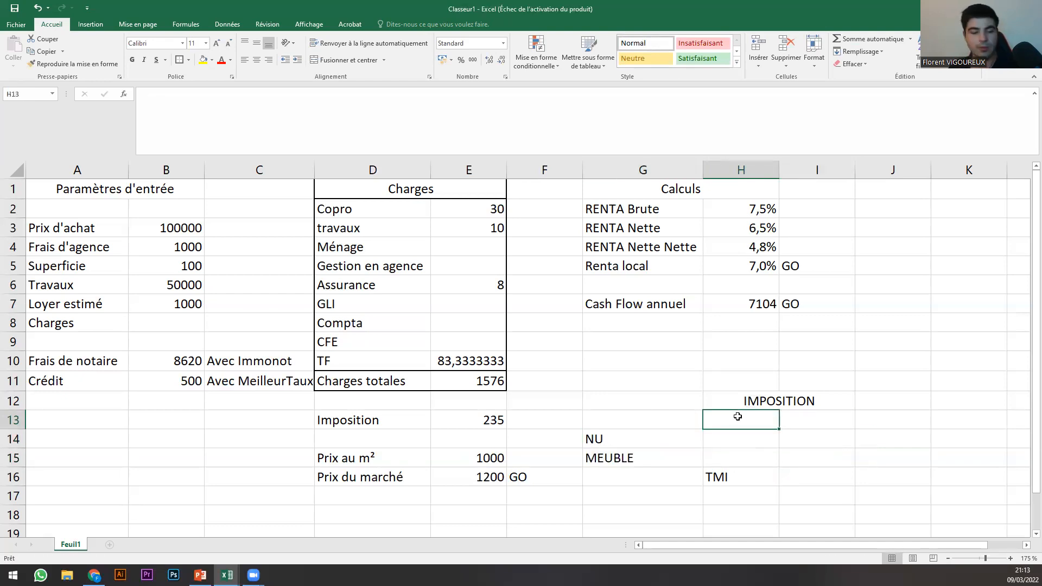
text(Base impo)
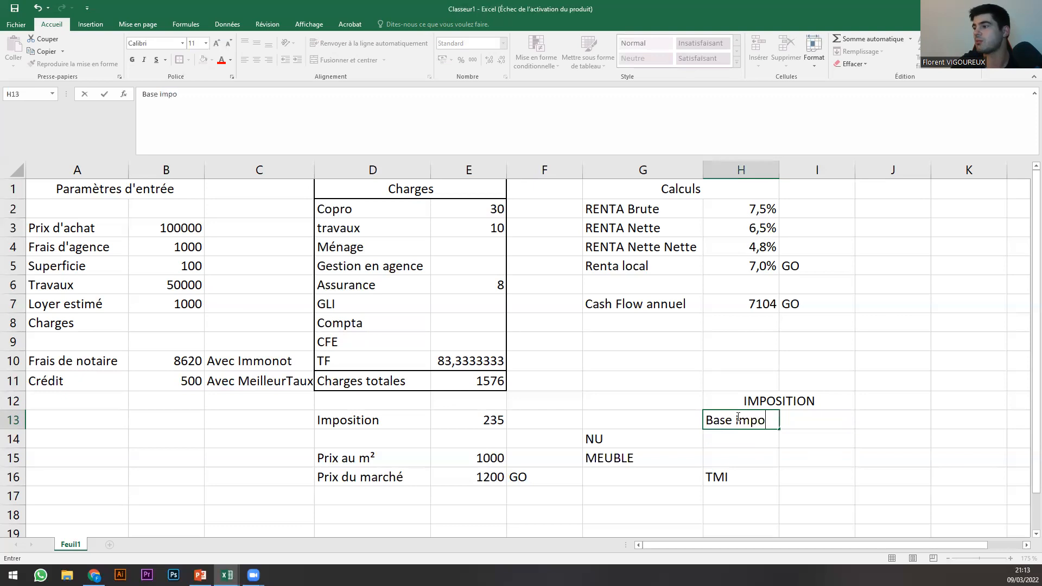
text(sable)
key(Return)
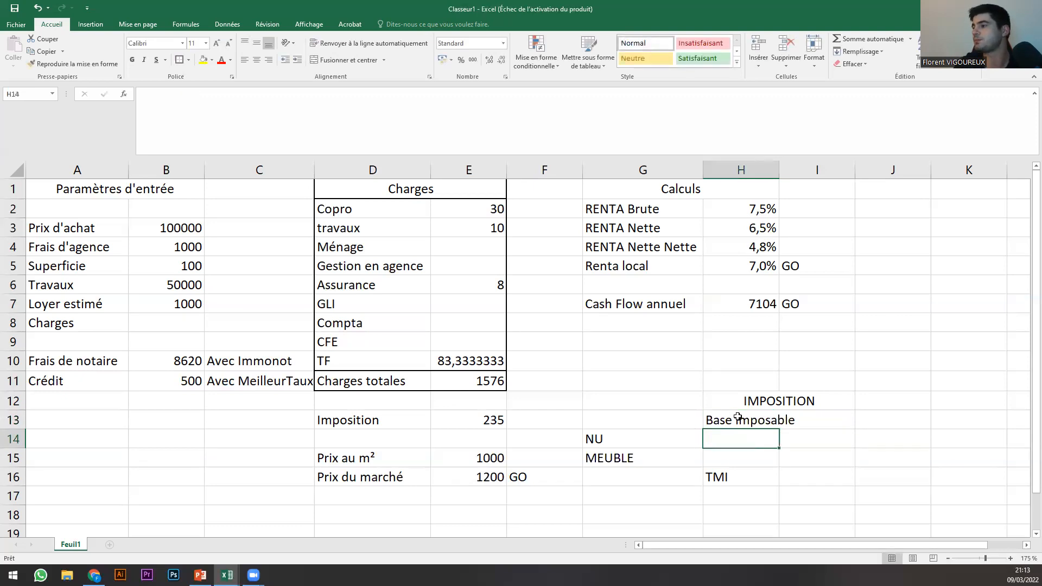
double_click(779, 169)
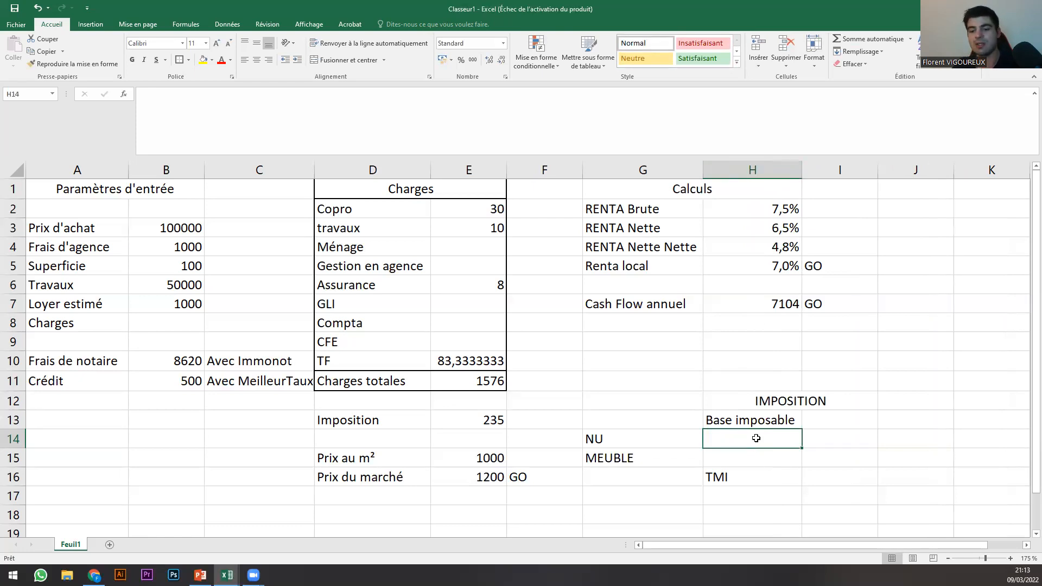
Calculate the NU taxable base in H14 as 0,7 times the Loyer estimé in B7.
text(=0,7)
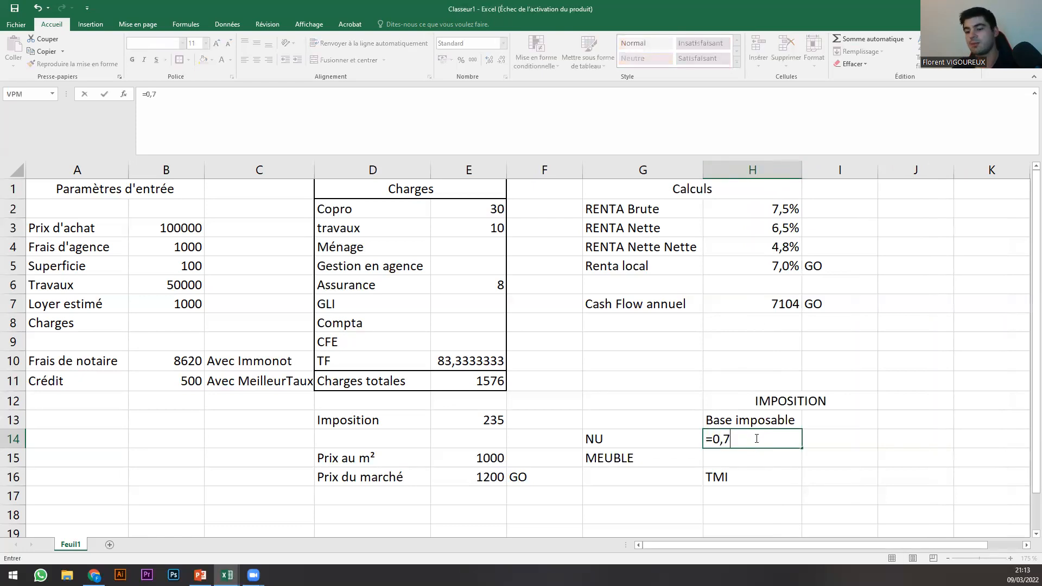
text(*)
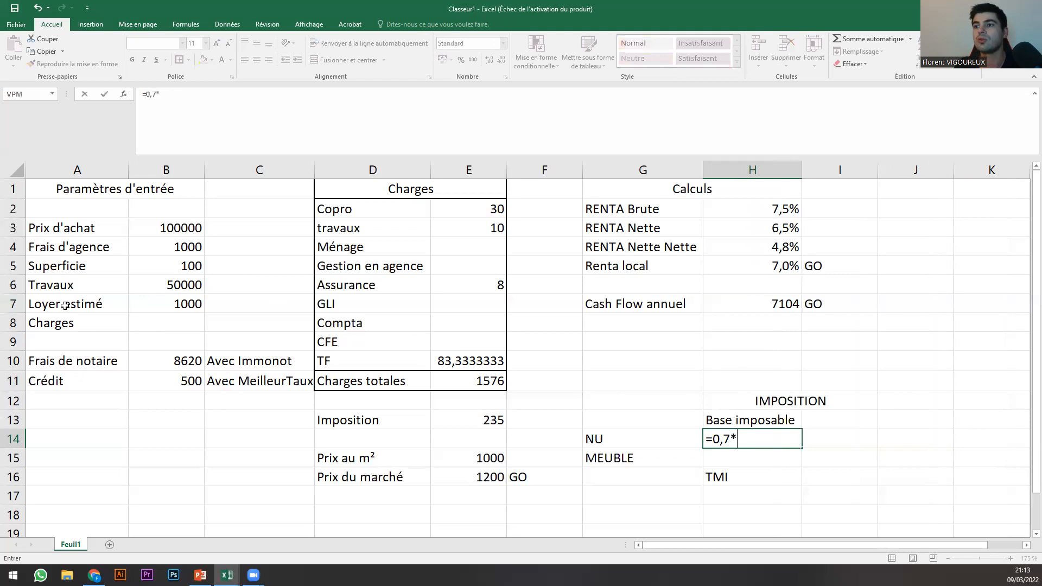
click(171, 306)
key(Return)
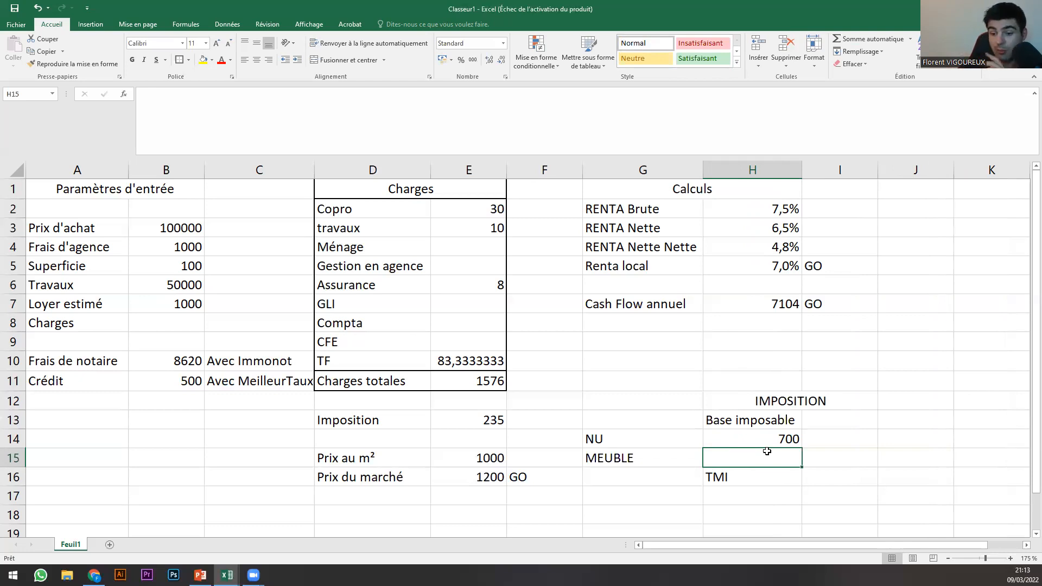
Calculate the MEUBLE taxable base in H15 with the formula =0,5*B7.
text(0,5)
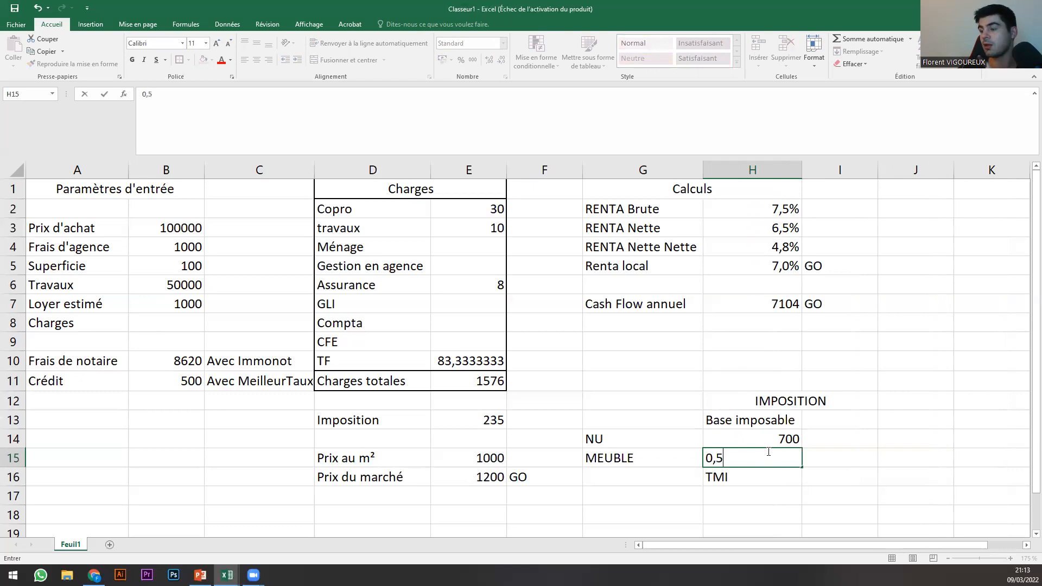
key(BackSpace)
key(BackSpace)
key(BackSpace)
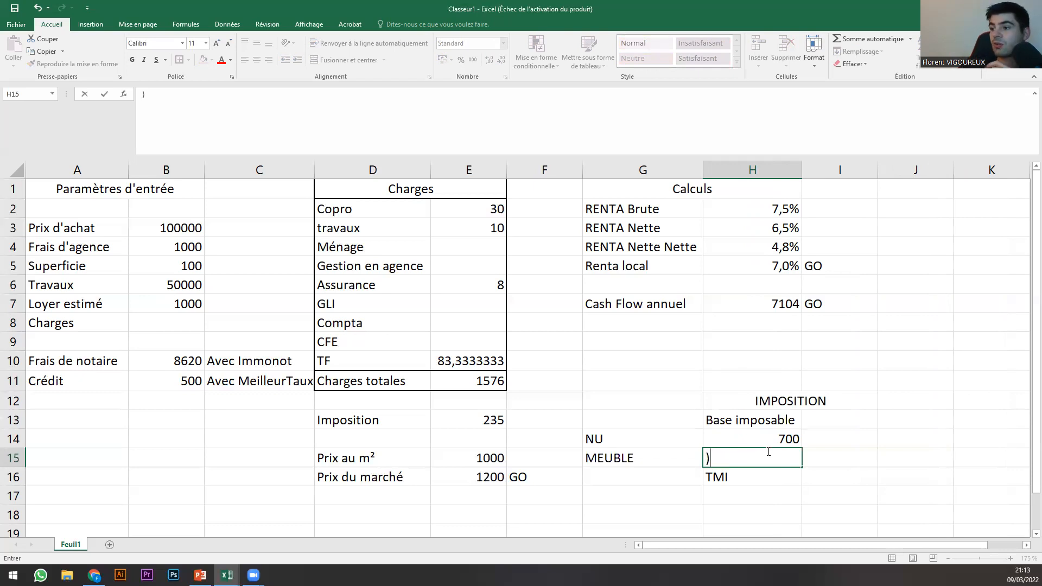
text(=0,5)
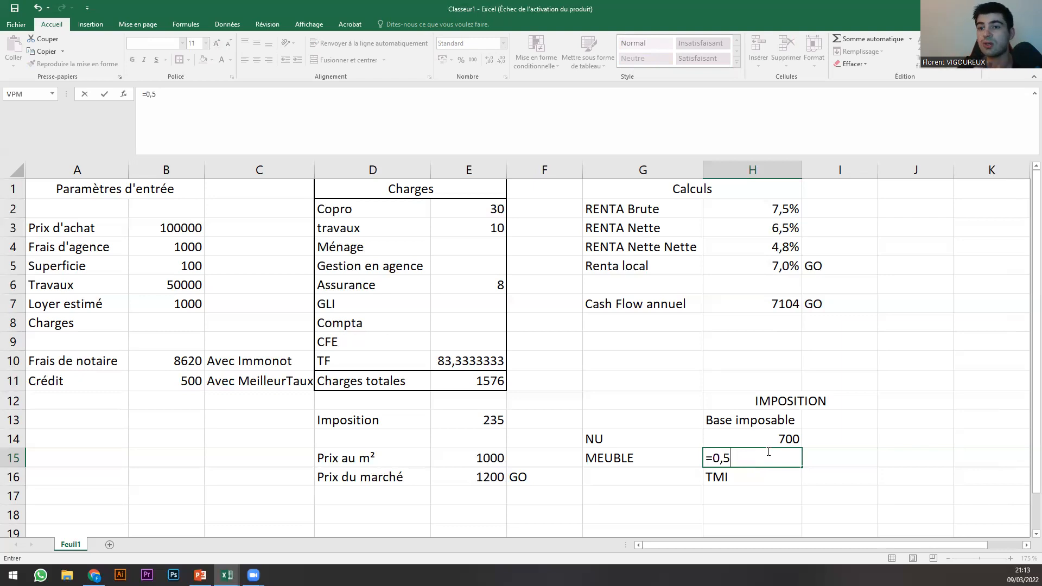
text(*)
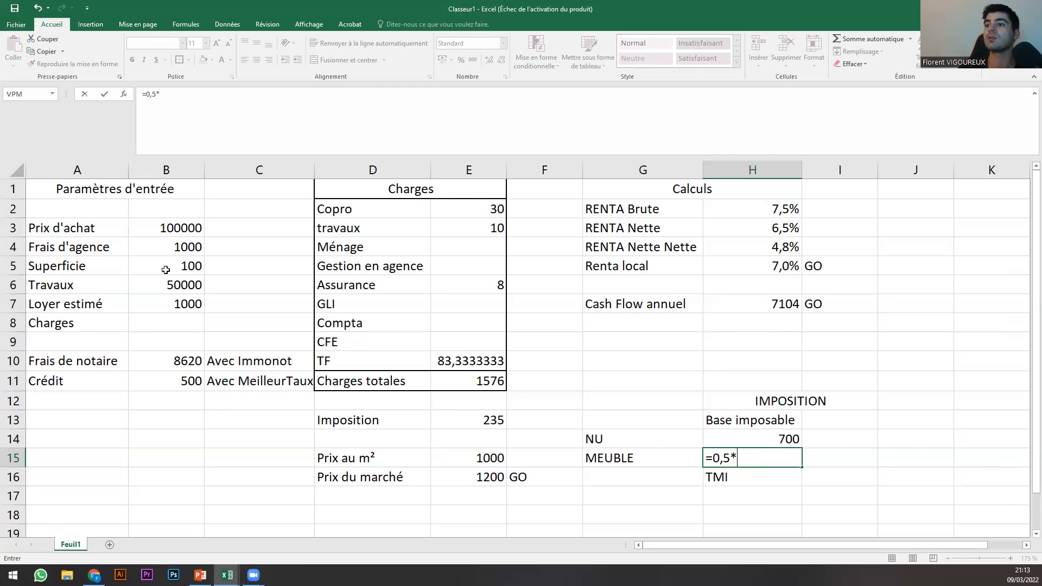
click(162, 305)
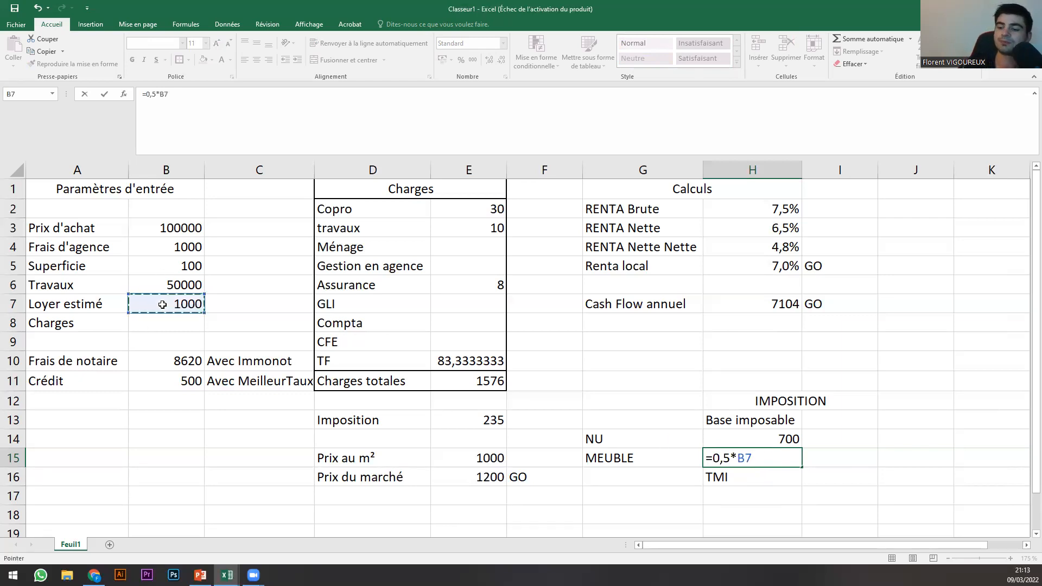
key(Return)
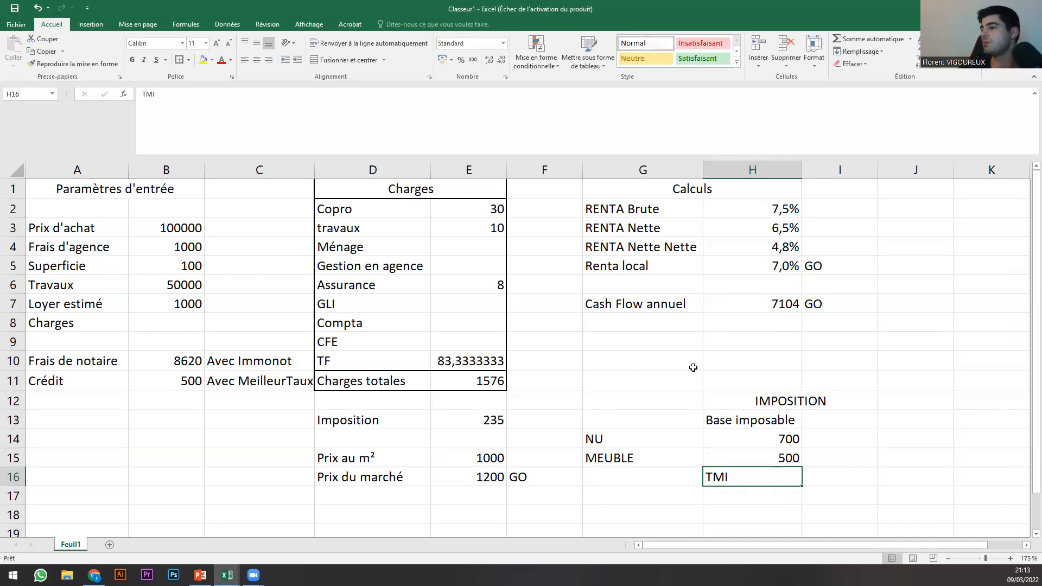
Move the TMI label to G16 and shift the block G13:I16 down one row.
drag(745, 490, 820, 477)
drag(701, 418, 703, 435)
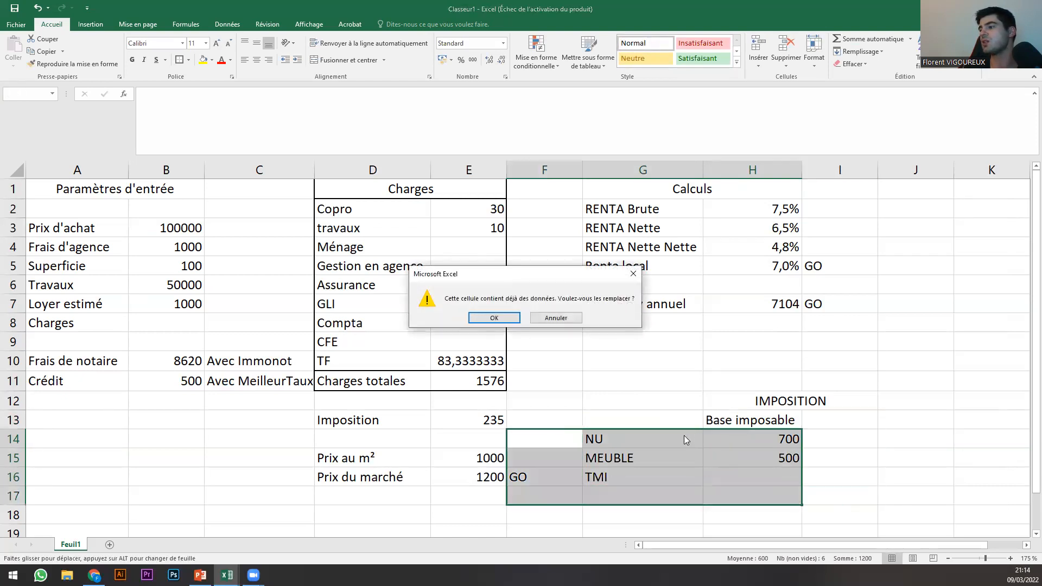
click(633, 274)
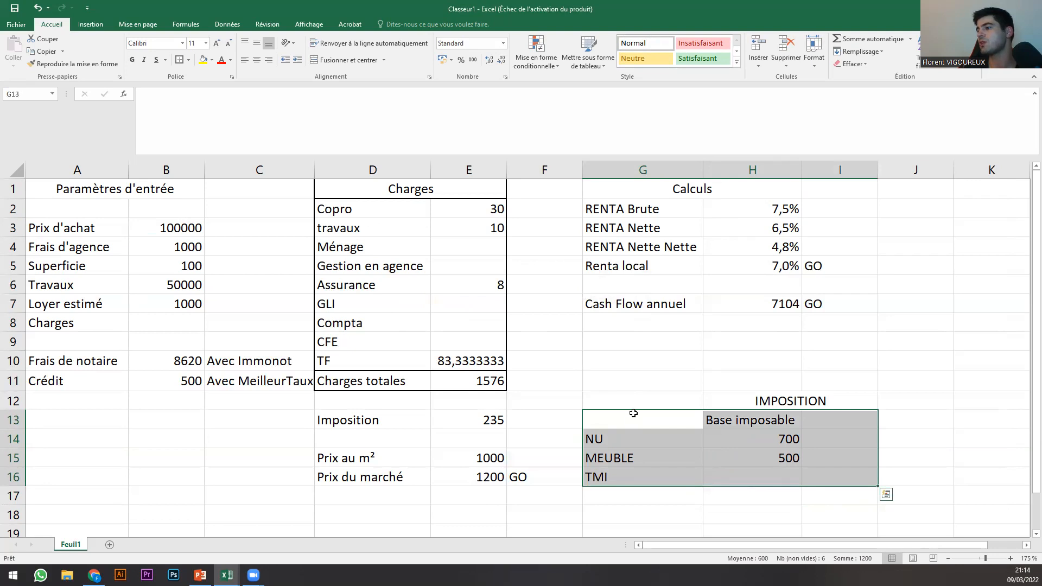
drag(635, 412, 632, 441)
Move the TMI label from G17 to G13, above the Base imposable row.
click(634, 490)
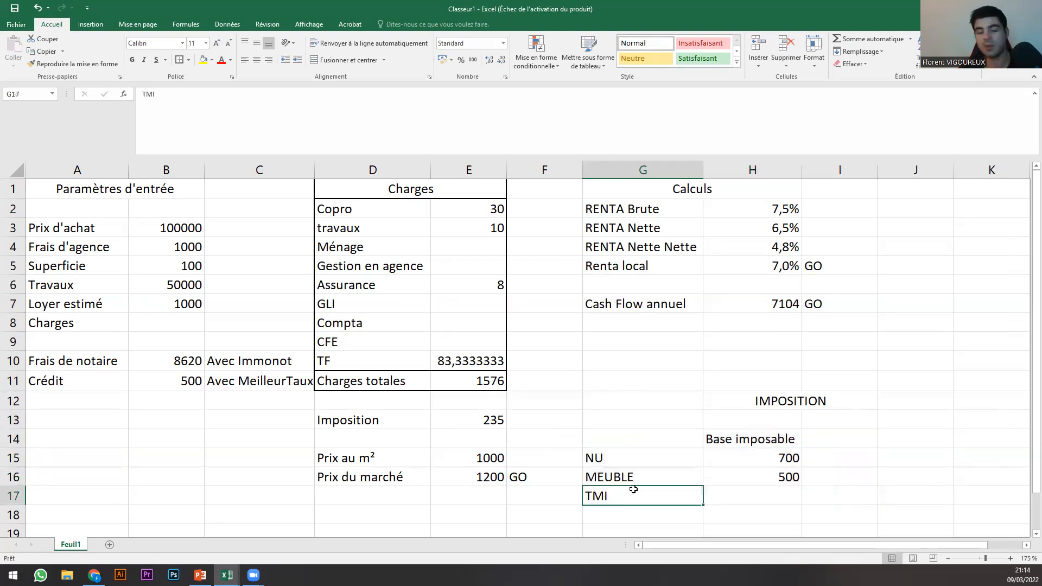
key(ctrl+c)
click(625, 417)
key(ctrl+v)
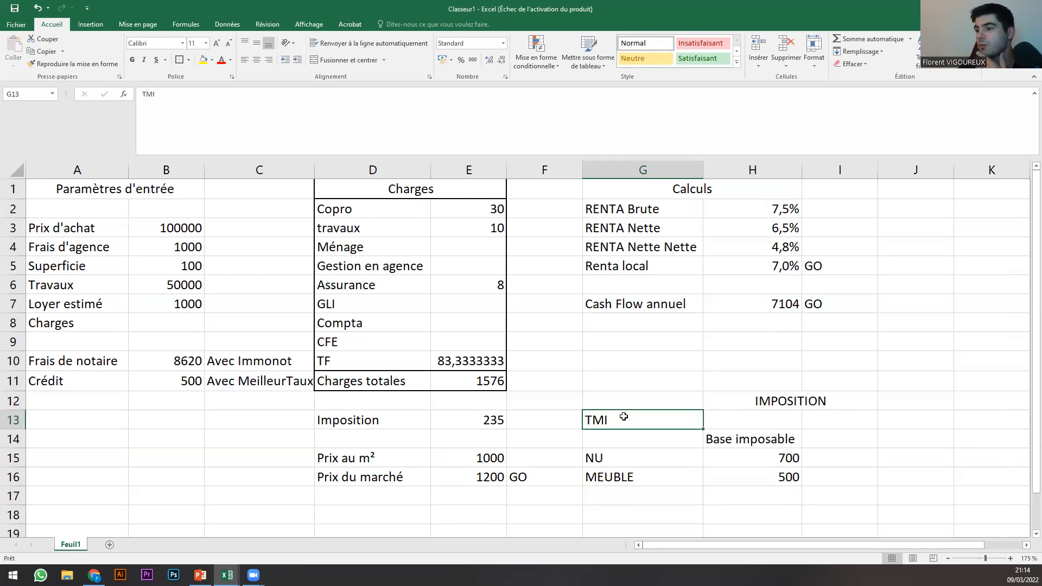
click(752, 418)
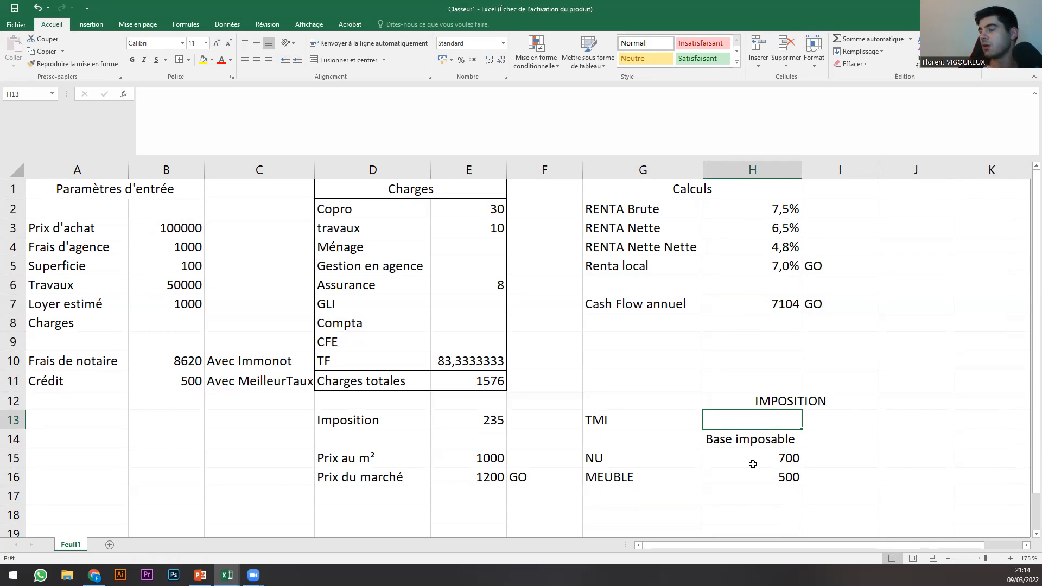
click(841, 464)
click(706, 462)
click(841, 420)
click(841, 439)
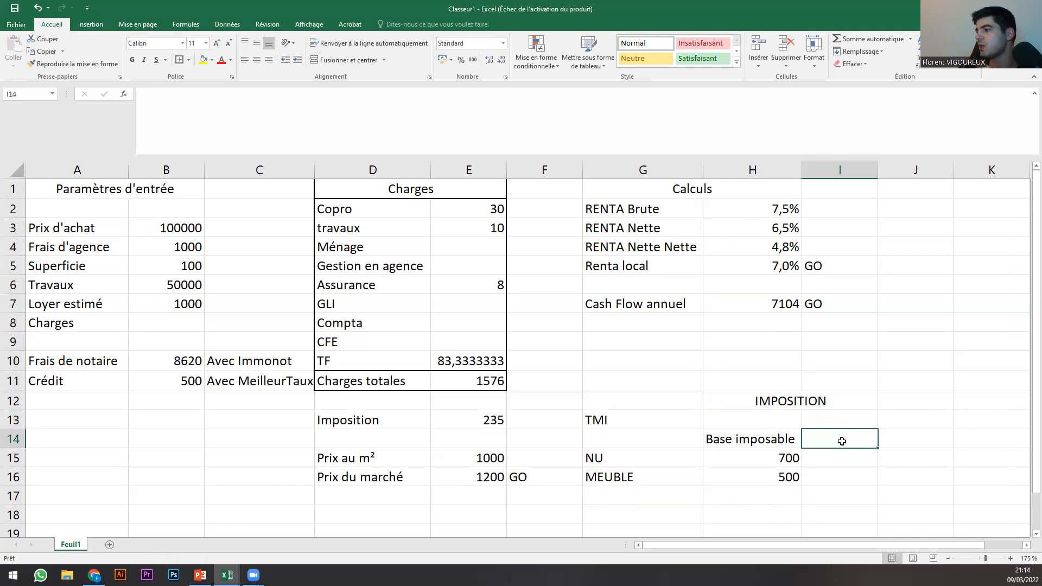
click(796, 445)
click(830, 439)
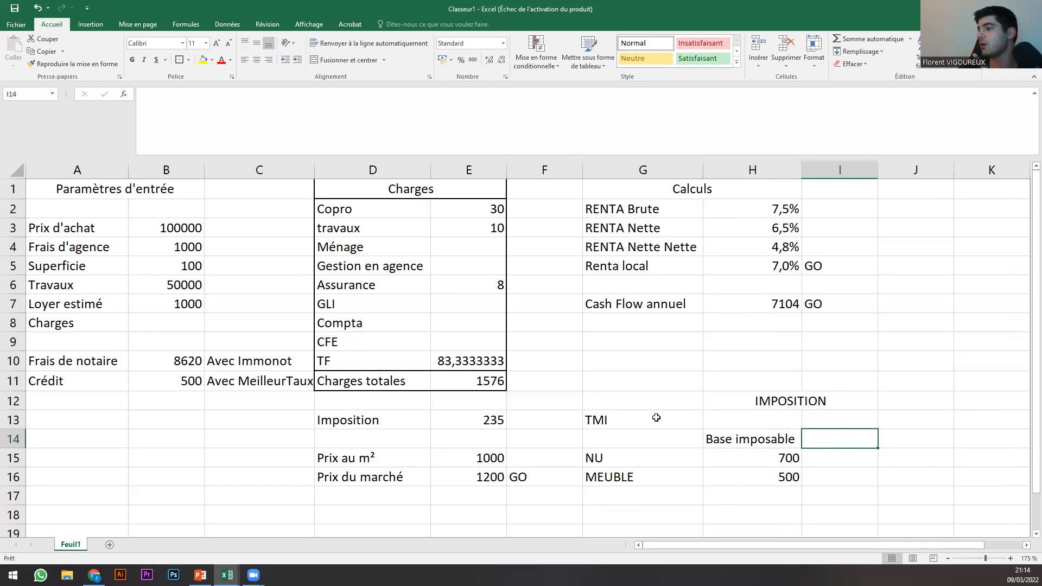
Enter a TMI rate of 0,3 in H13 and format the cell as a percentage.
click(652, 418)
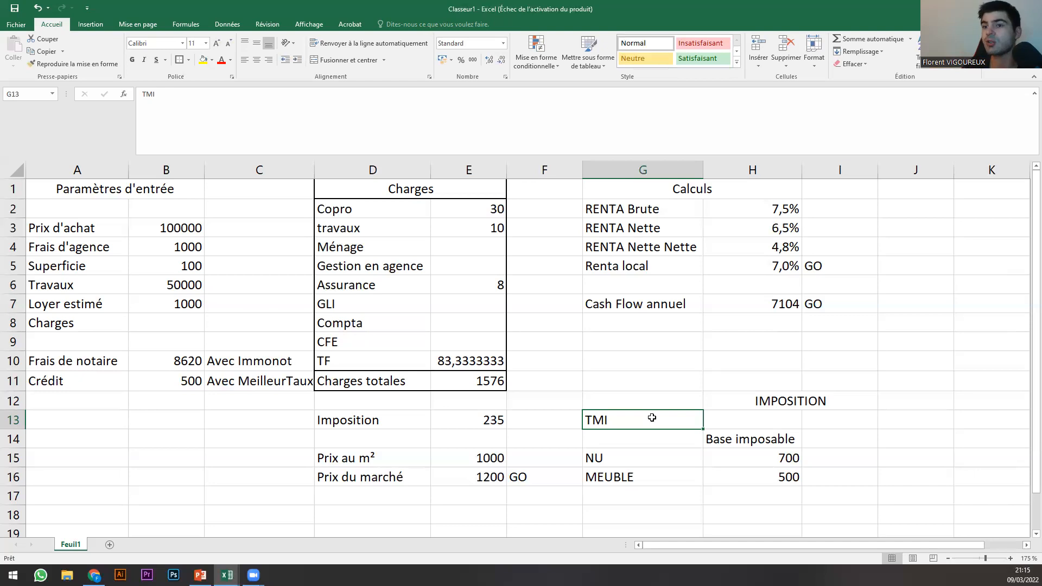
key(Right)
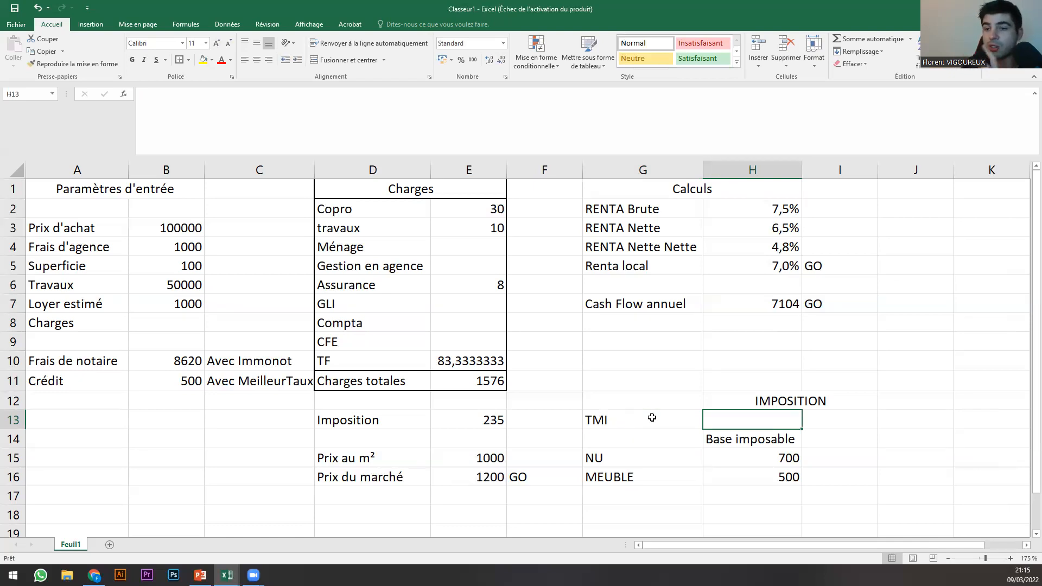
text(0,)
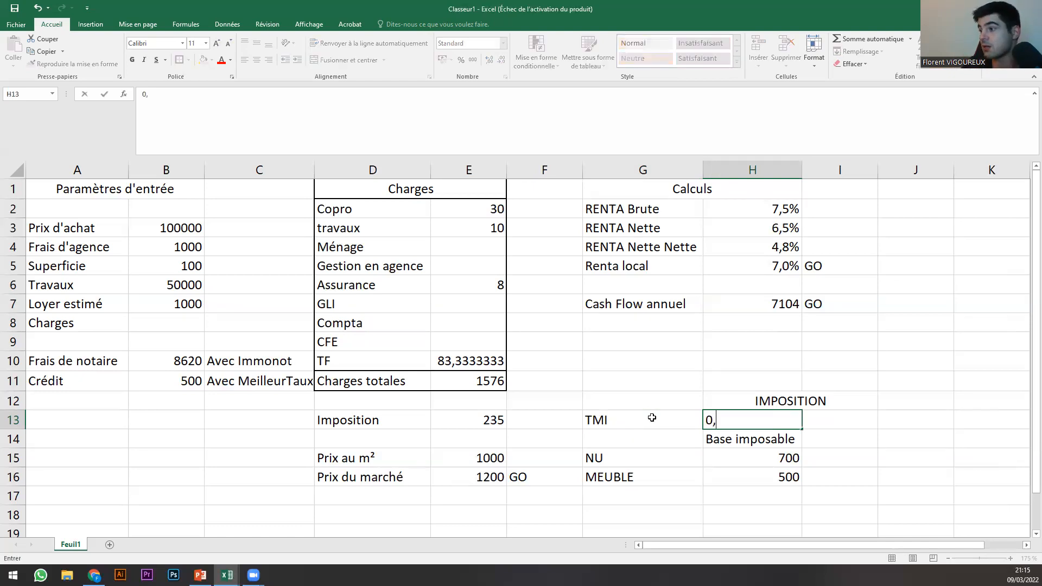
text(3)
key(Return)
click(728, 417)
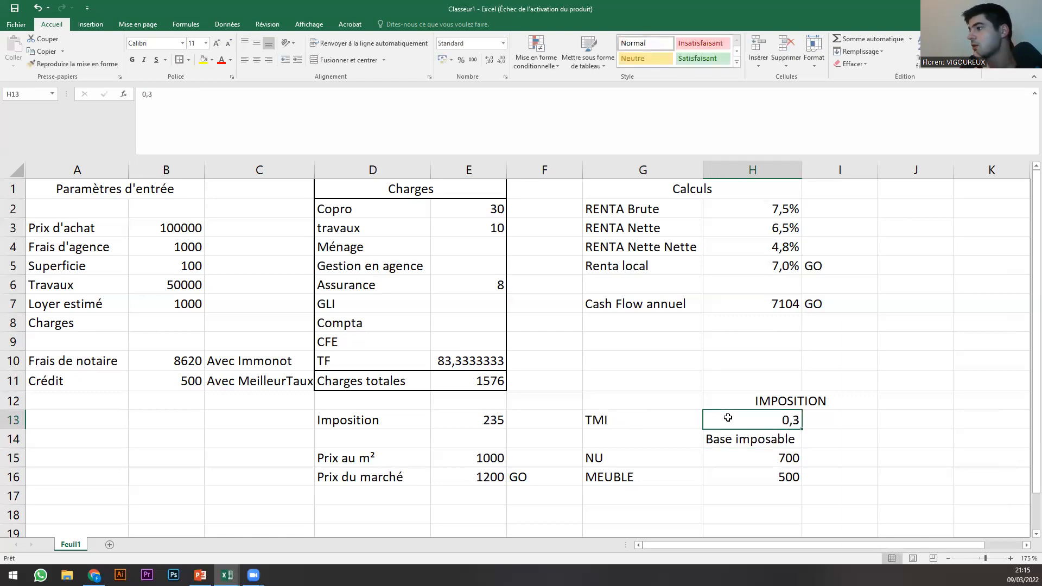
click(461, 61)
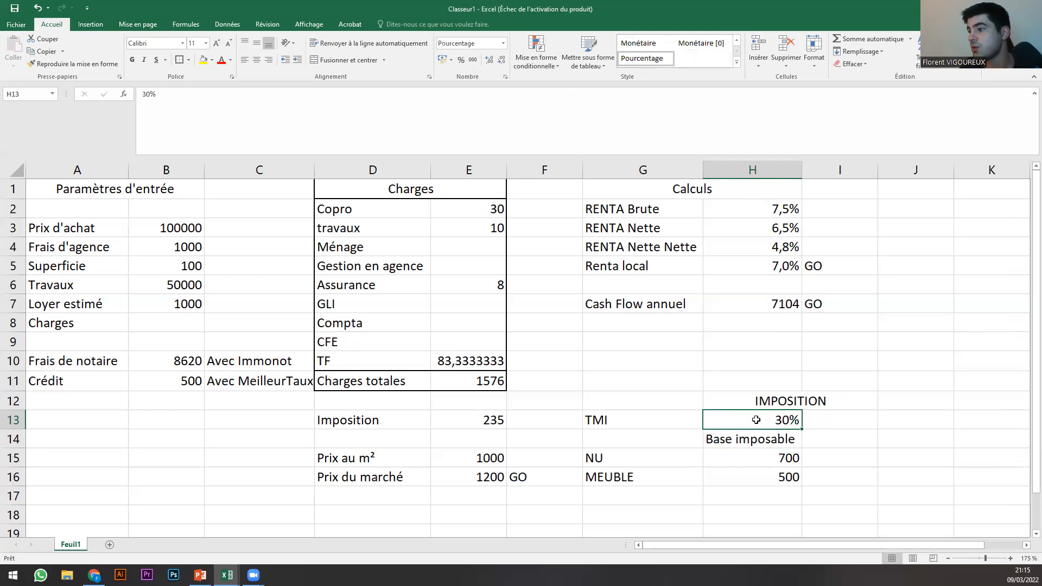
Add the note "a voir sur google" in I13 beside the TMI rate and fit column I's width to it.
click(855, 418)
text(a voir sur )
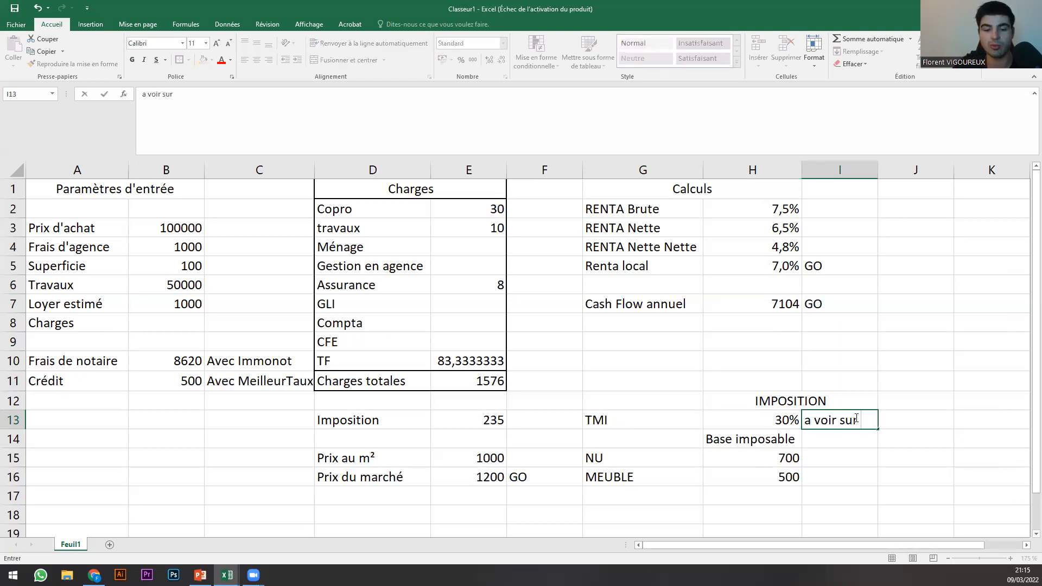
text(google)
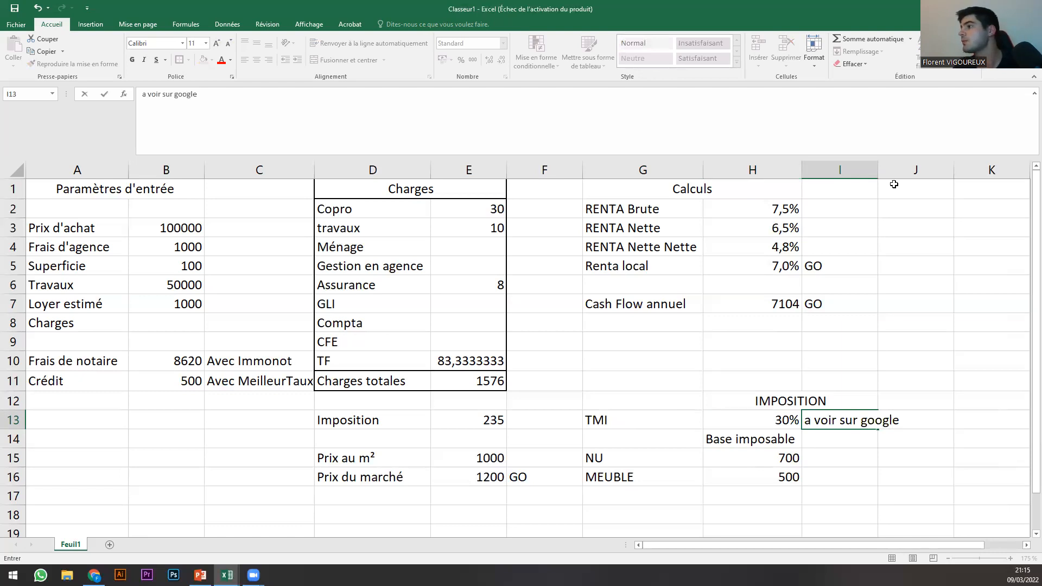
drag(821, 209, 836, 229)
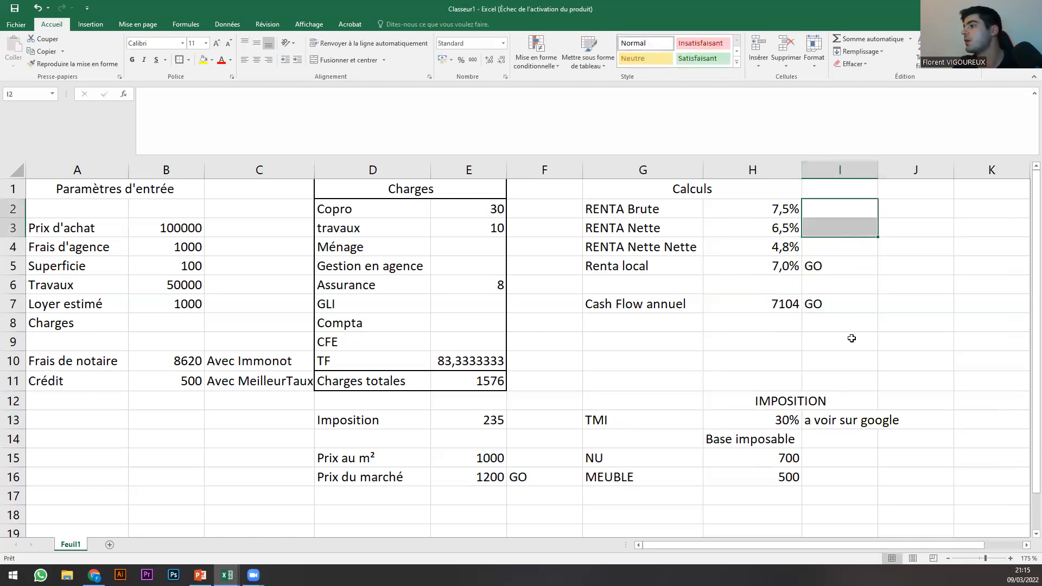
double_click(878, 171)
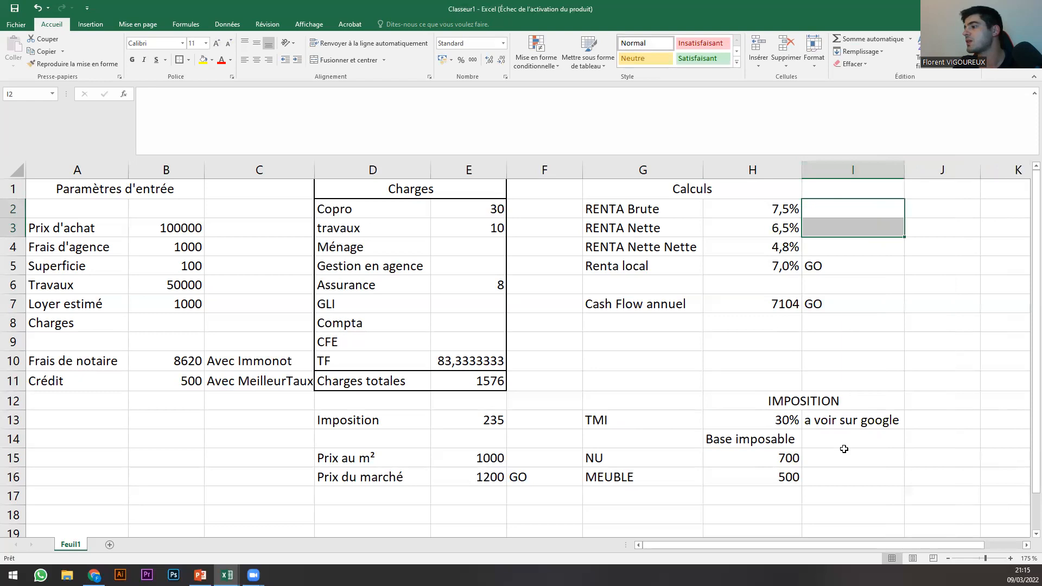
Copy the note text "a voir sur google" from I13 and clear it from that cell.
click(845, 449)
click(844, 442)
click(794, 442)
click(841, 434)
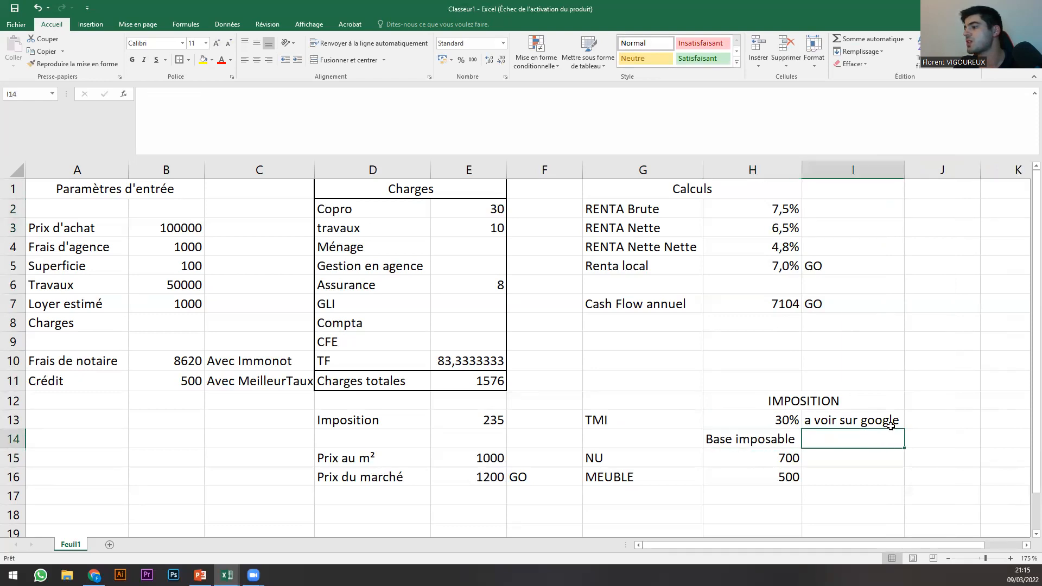
click(838, 421)
mouse_move(848, 412)
mouse_down()
mouse_move(750, 425)
mouse_move(848, 417)
mouse_up()
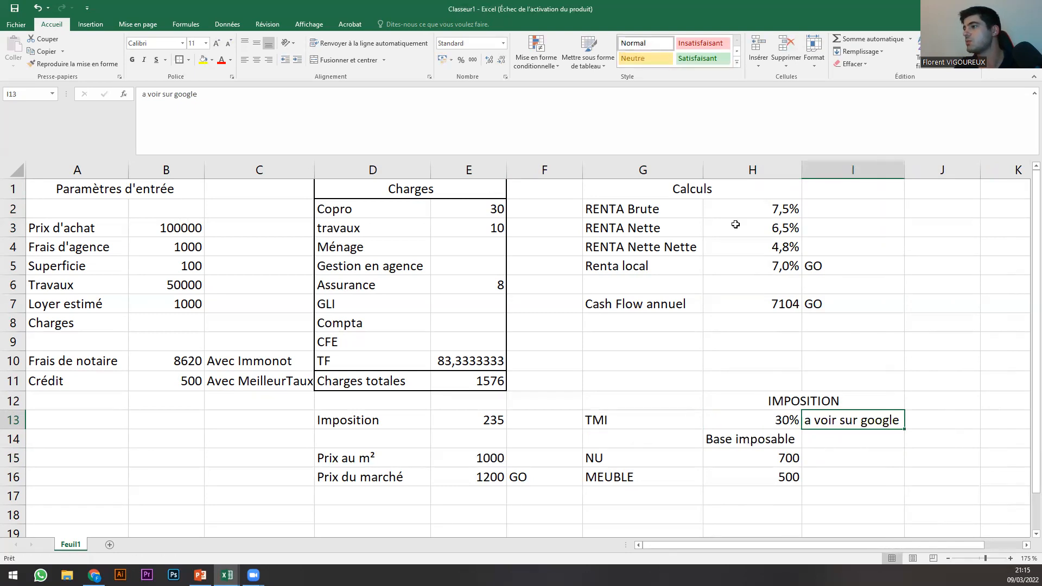
drag(203, 96, 129, 98)
key(ctrl+c)
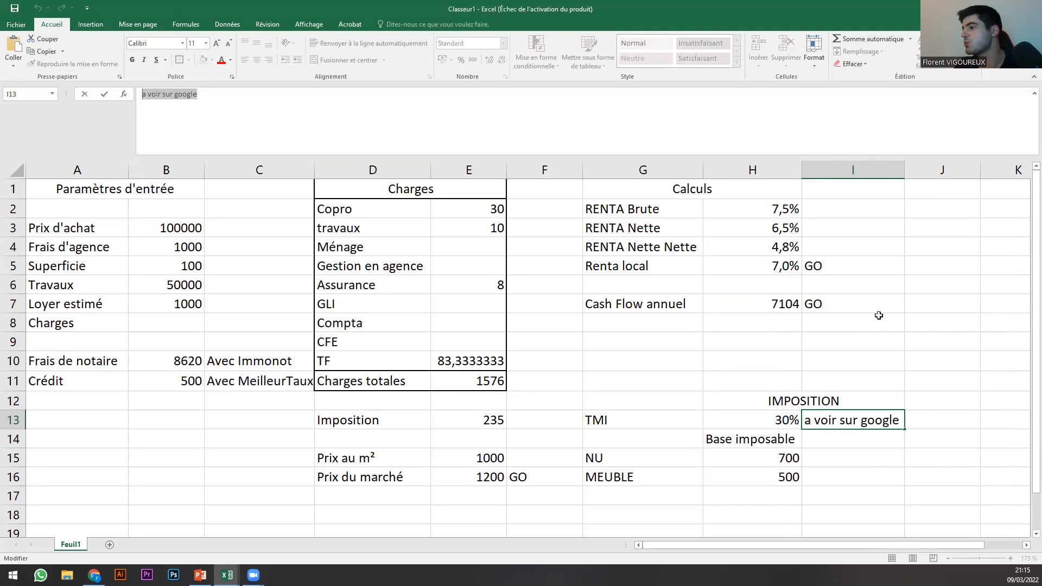
key(Delete)
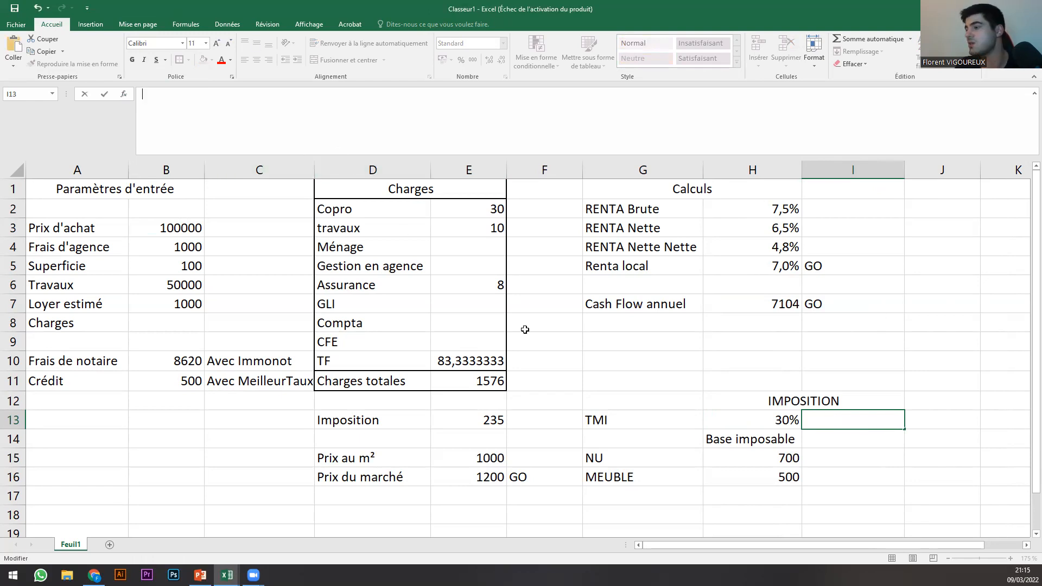
Extend the label in G13 to "TMI (a voir sur google)" and widen column G to fit it.
click(667, 423)
click(268, 97)
text(()
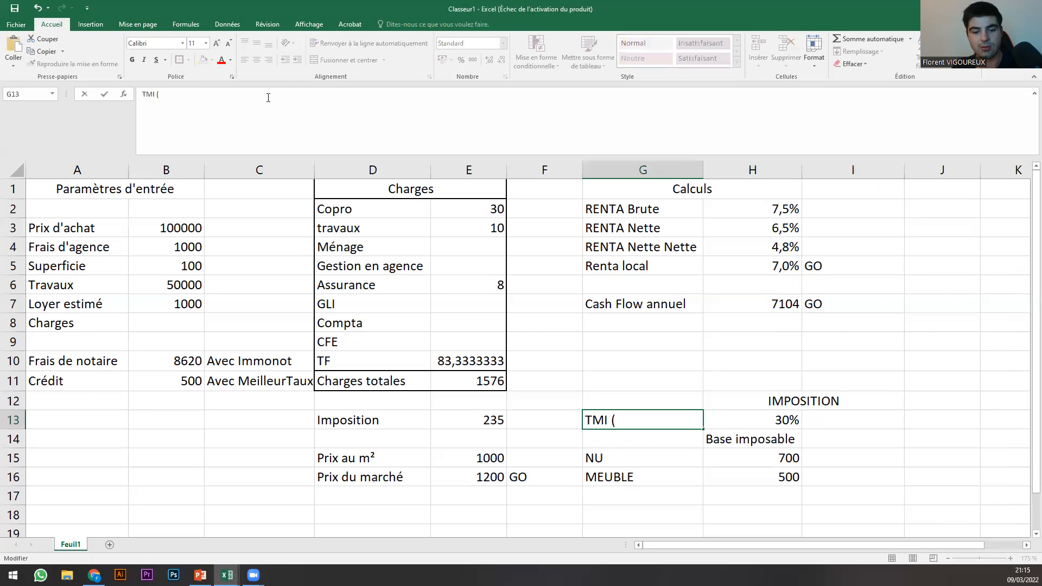
key(ctrl+v)
text())
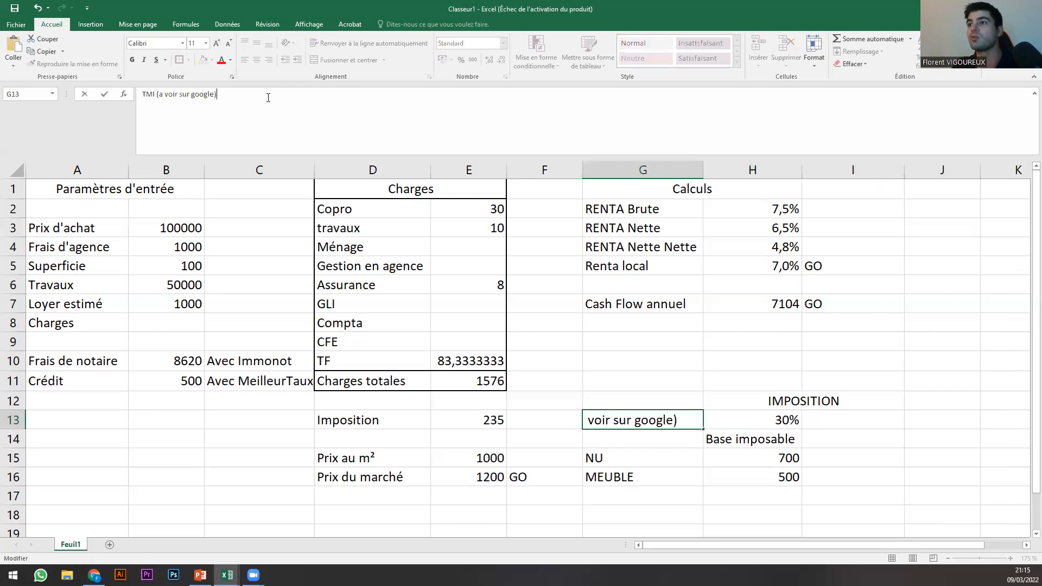
key(Return)
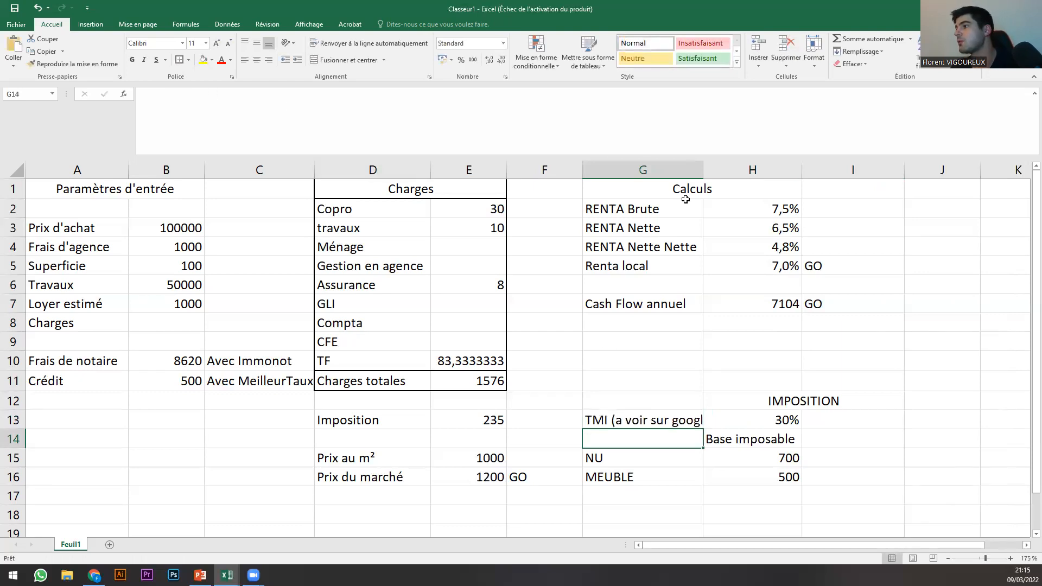
drag(702, 169, 721, 168)
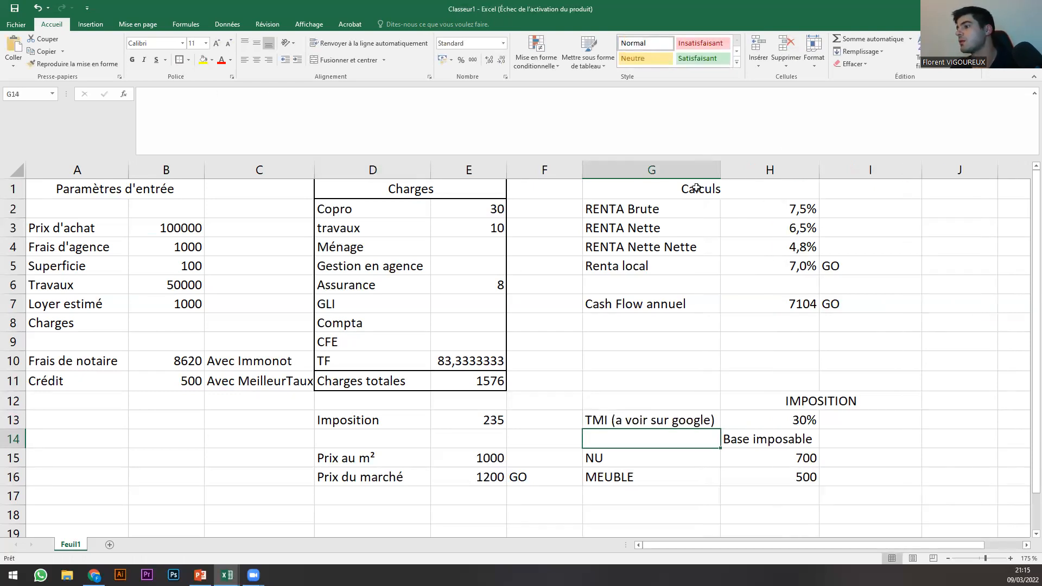
Calculate the NU tax in I15 with =$H$13*H15+0,17*H15, keeping the TMI reference absolute.
click(775, 426)
key(Down)
click(846, 437)
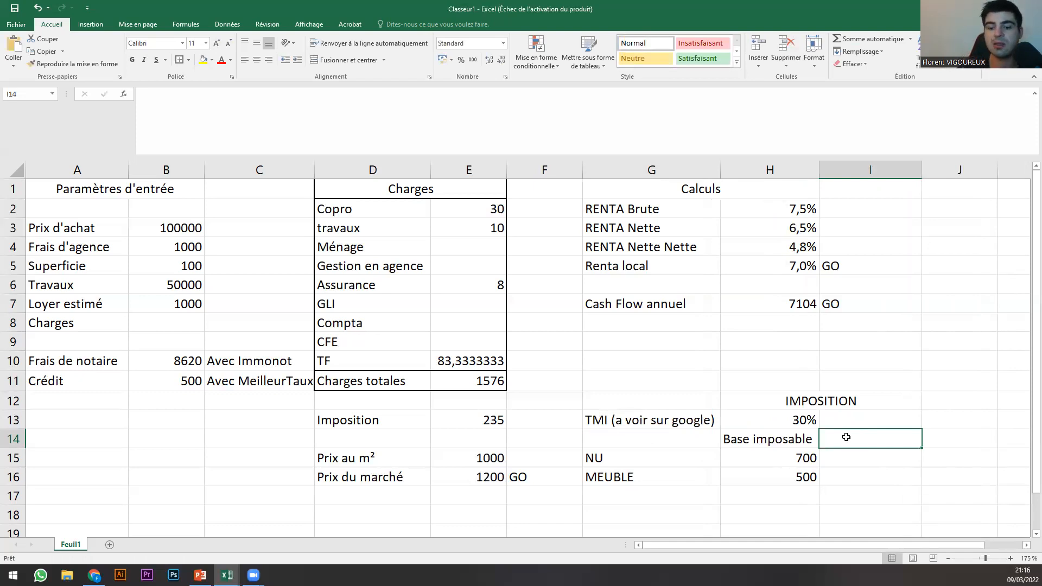
key(Down)
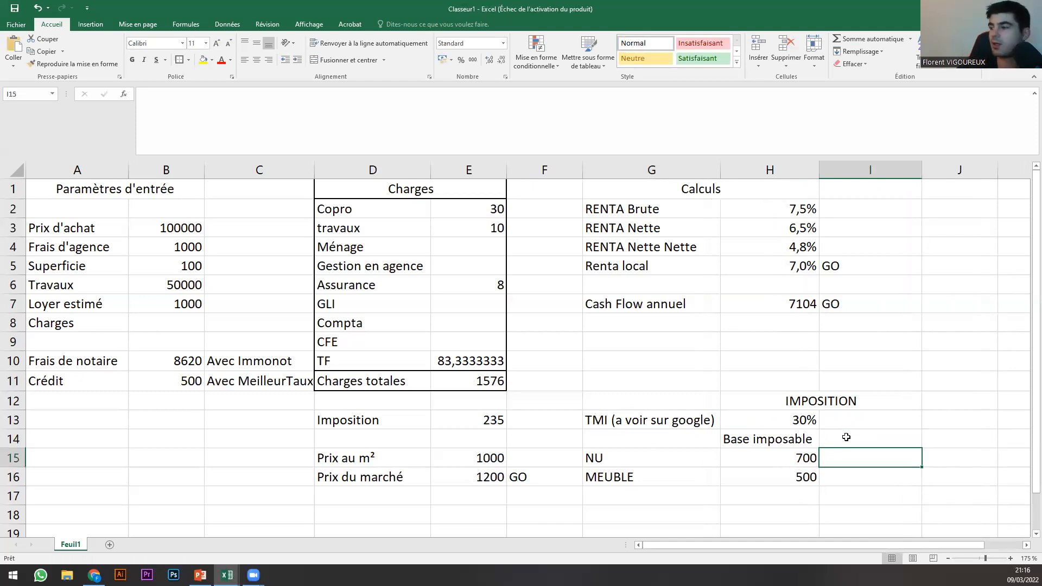
text(=)
click(808, 420)
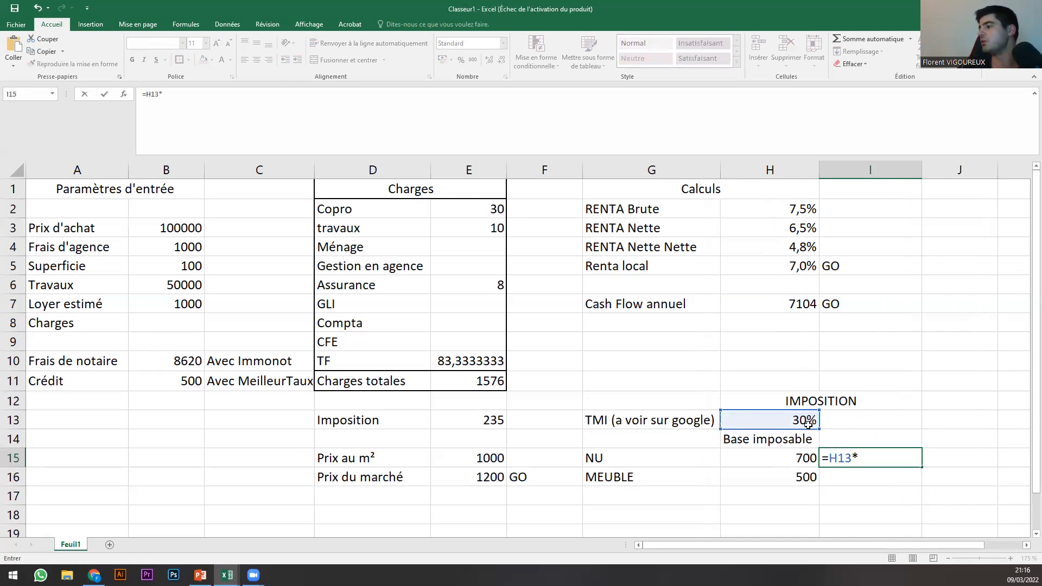
click(798, 453)
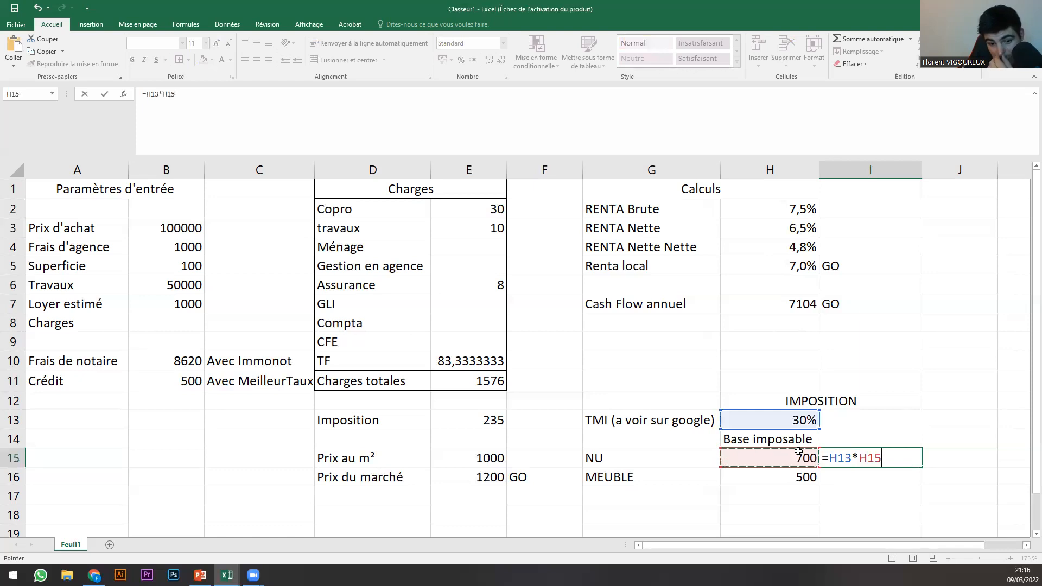
click(846, 458)
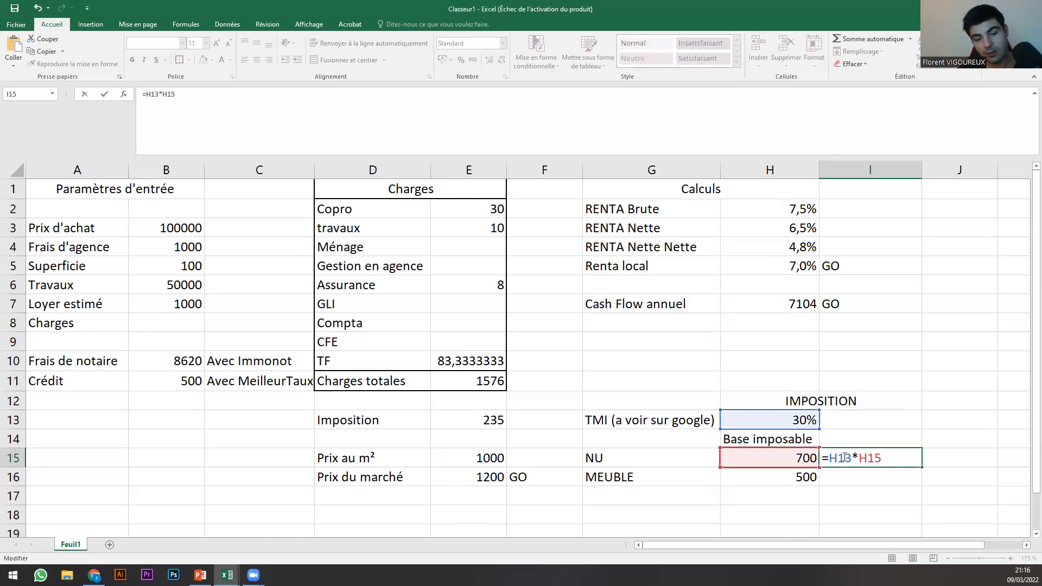
key(F4)
click(903, 458)
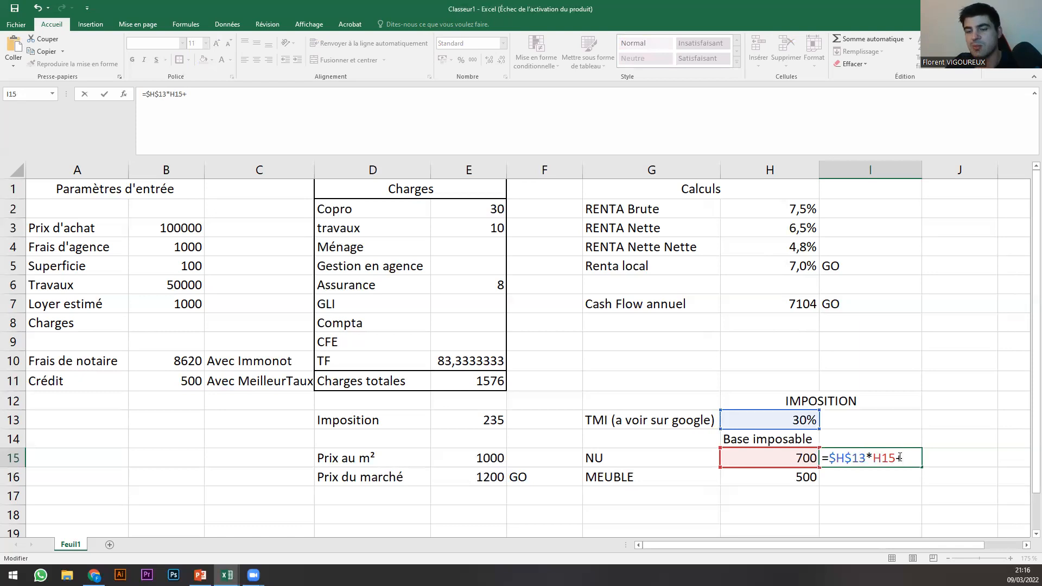
text(0,17)
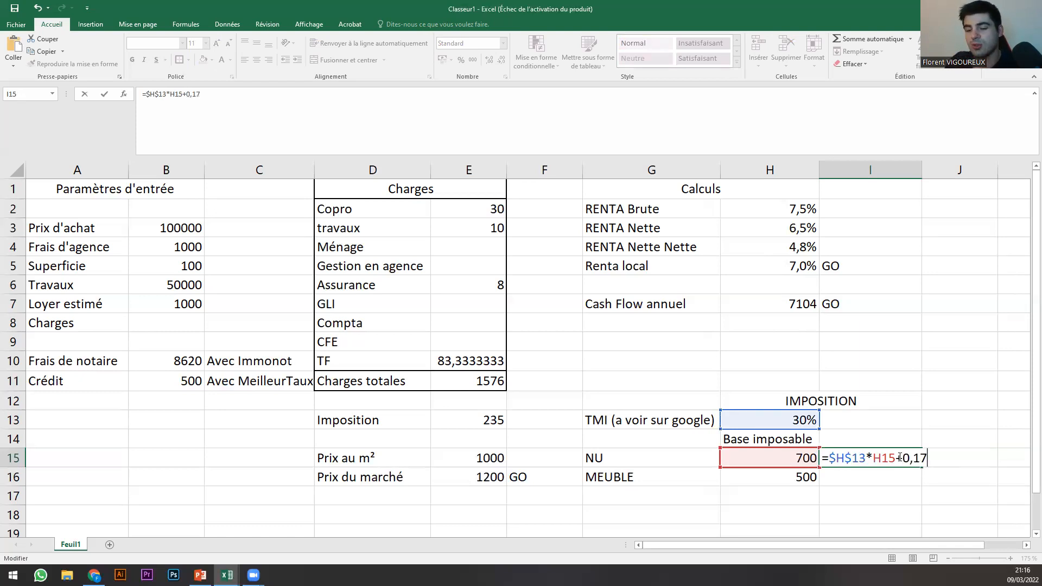
text(*)
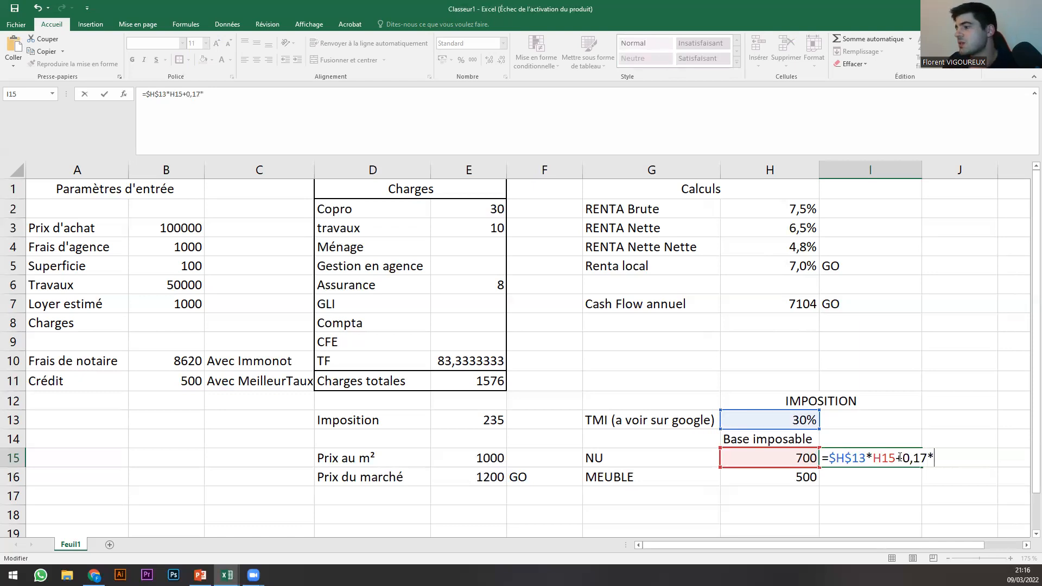
click(766, 458)
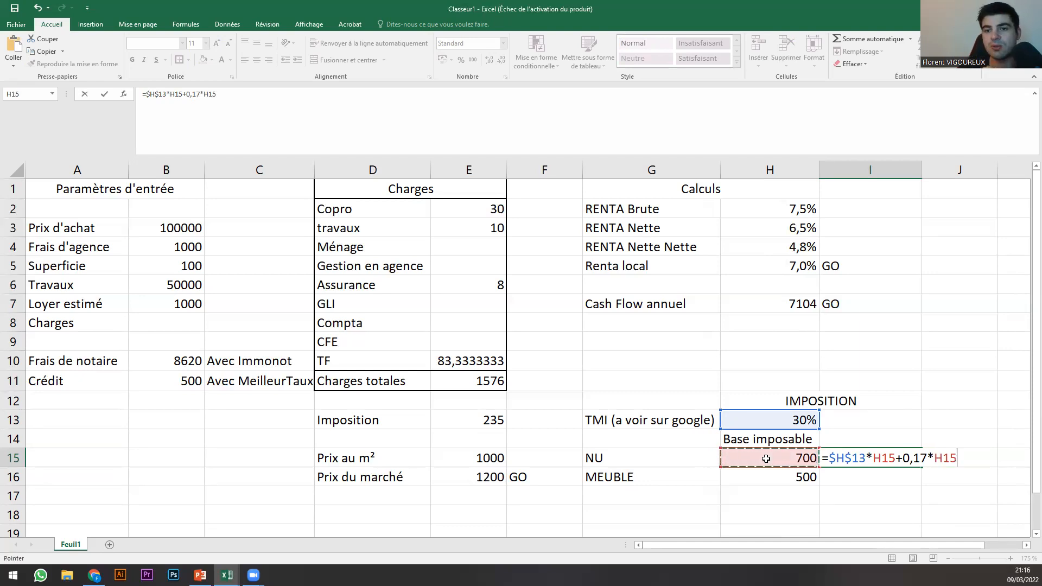
key(Return)
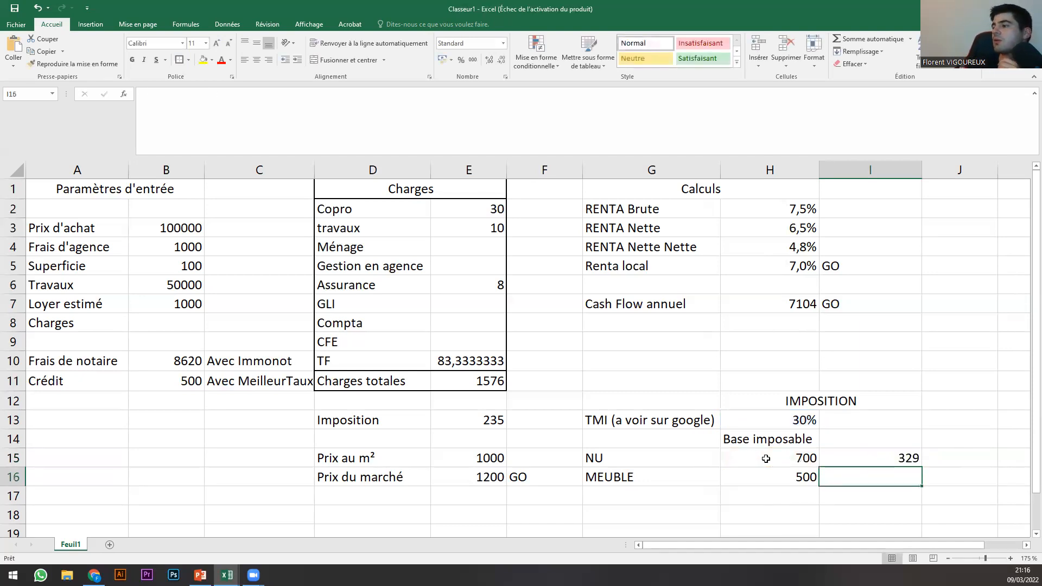
Fill the tax formula from I15 down to I16 for the MEUBLE row.
click(768, 478)
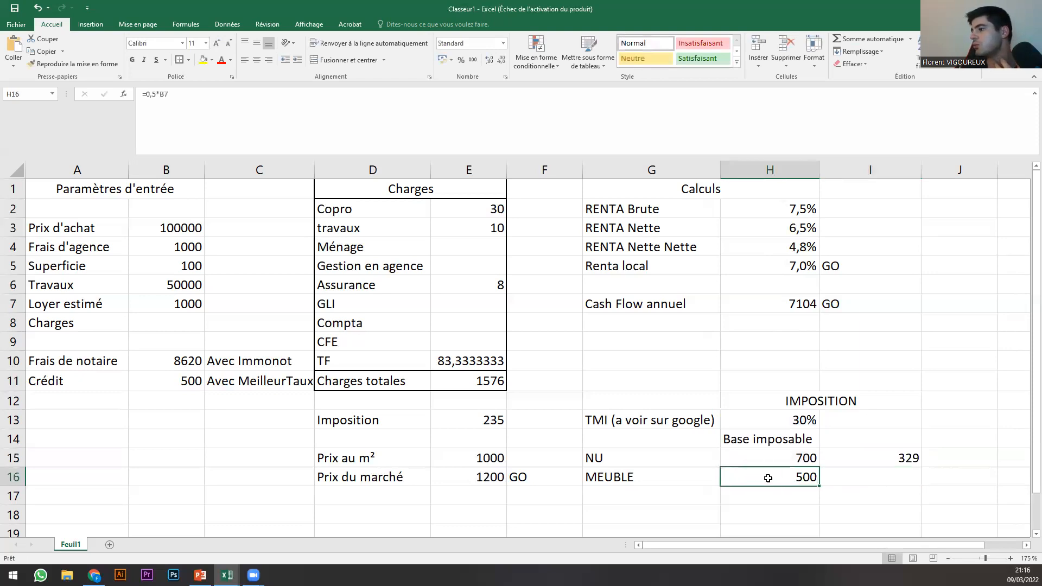
click(846, 475)
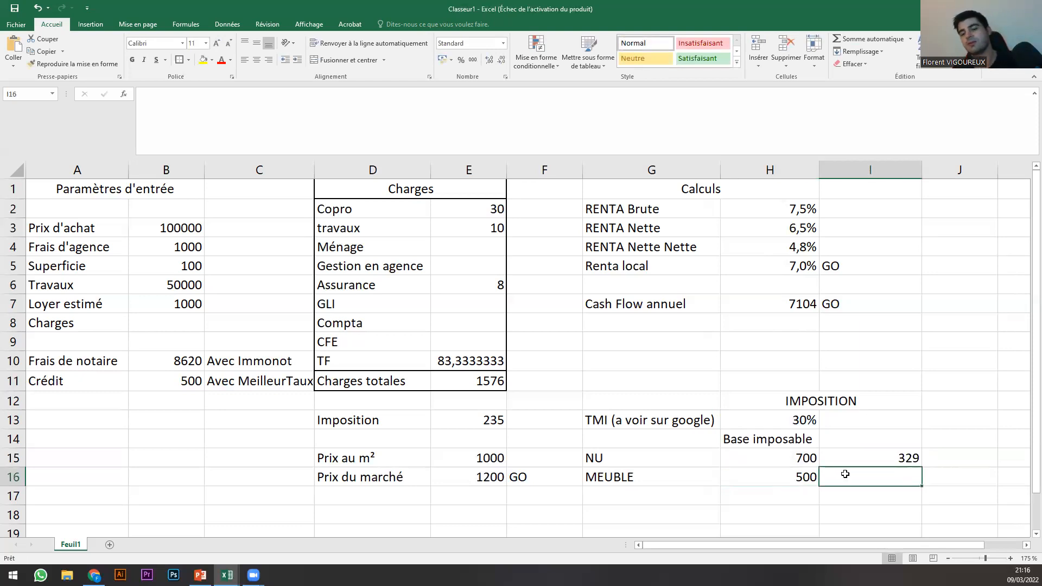
click(801, 462)
click(880, 461)
drag(921, 467, 921, 483)
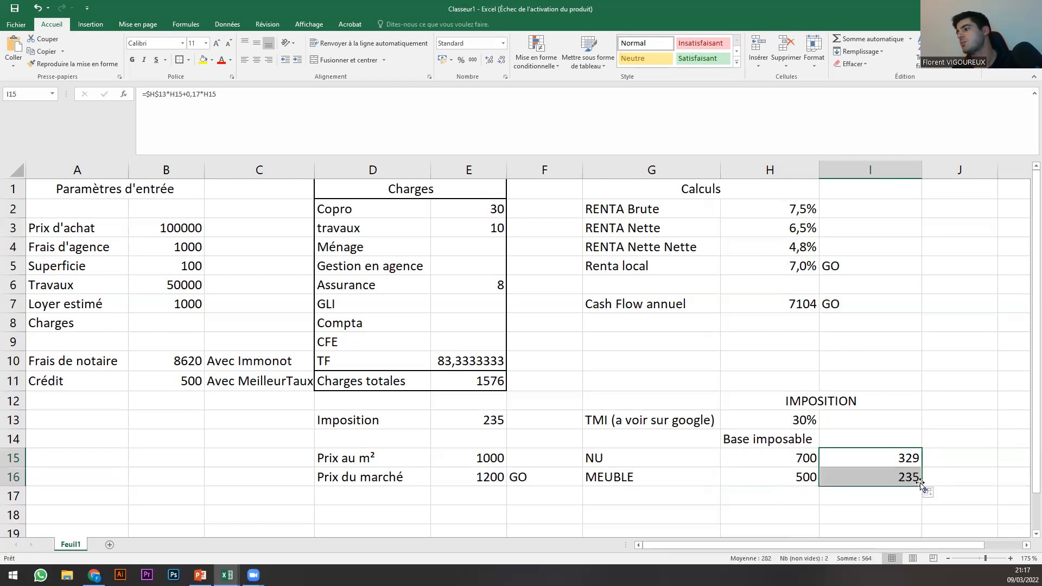
click(900, 480)
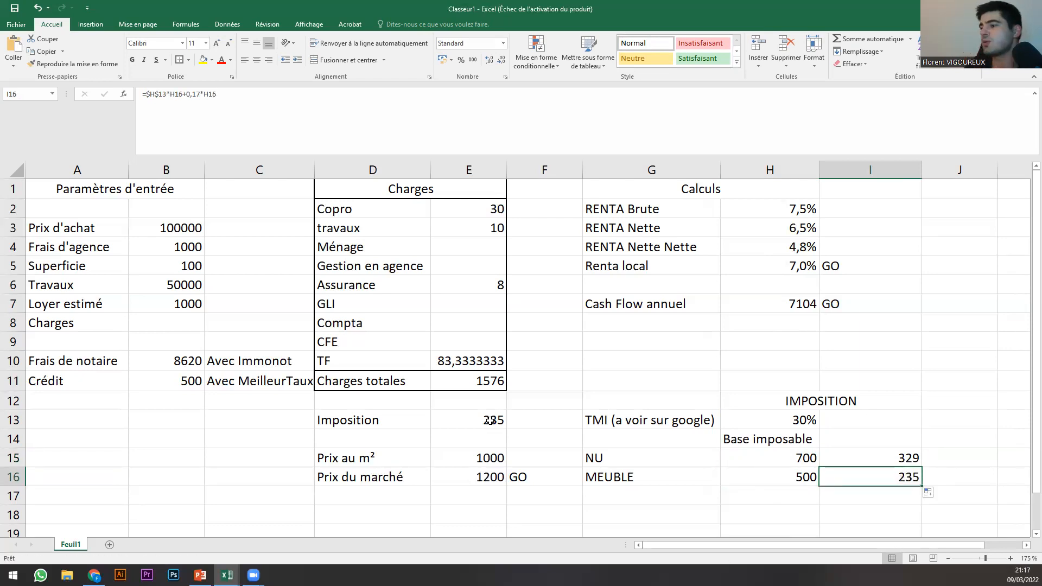
click(490, 420)
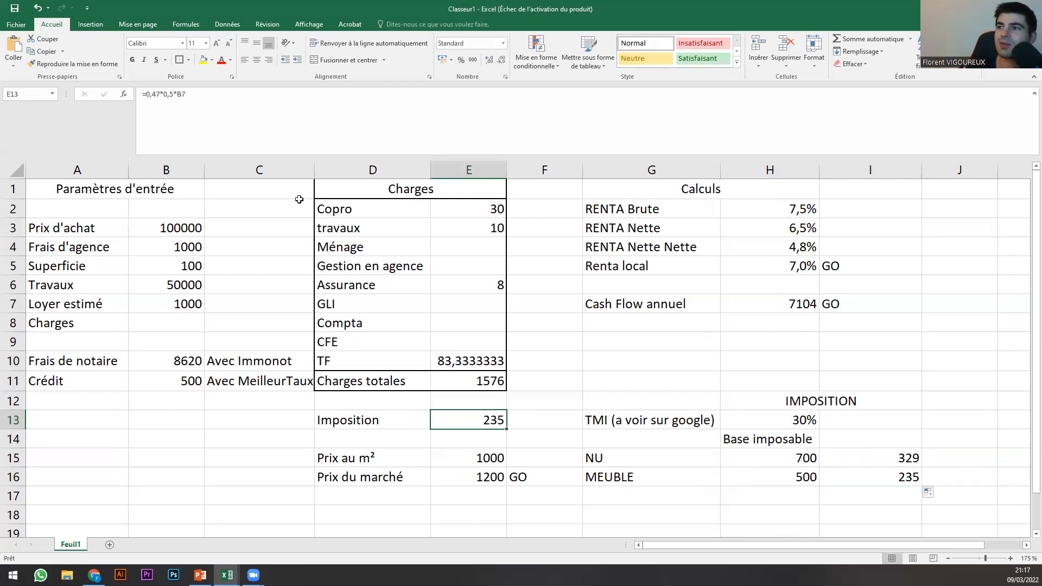
double_click(154, 95)
drag(187, 95, 195, 95)
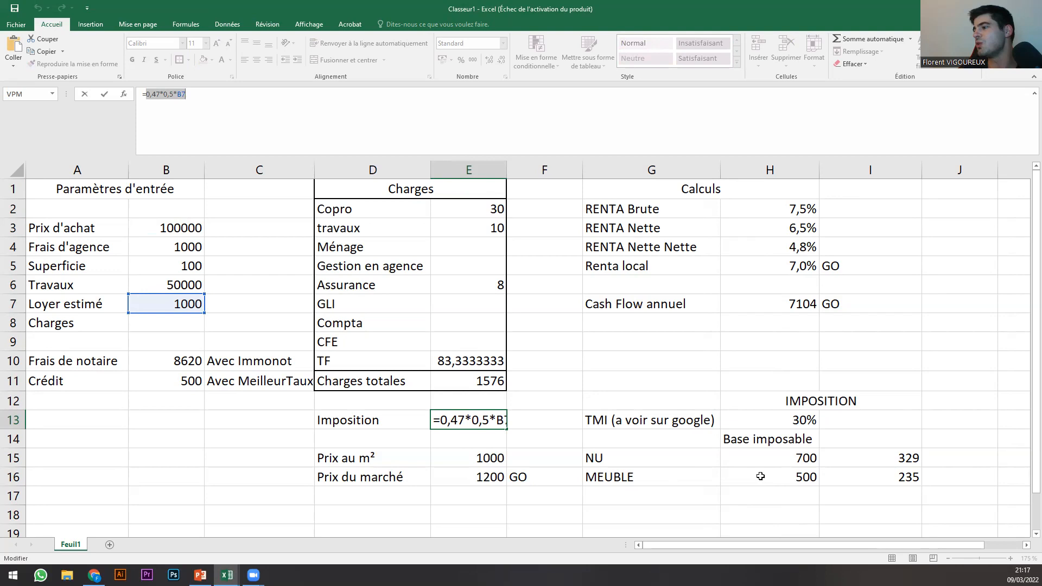
click(916, 463)
click(914, 477)
click(770, 478)
click(875, 480)
click(863, 456)
click(864, 442)
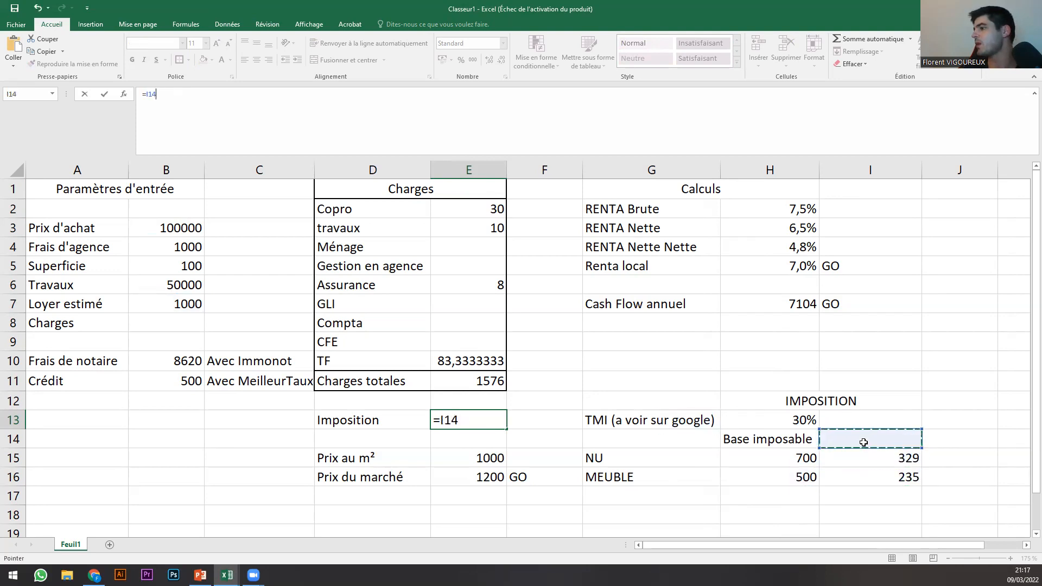
key(Escape)
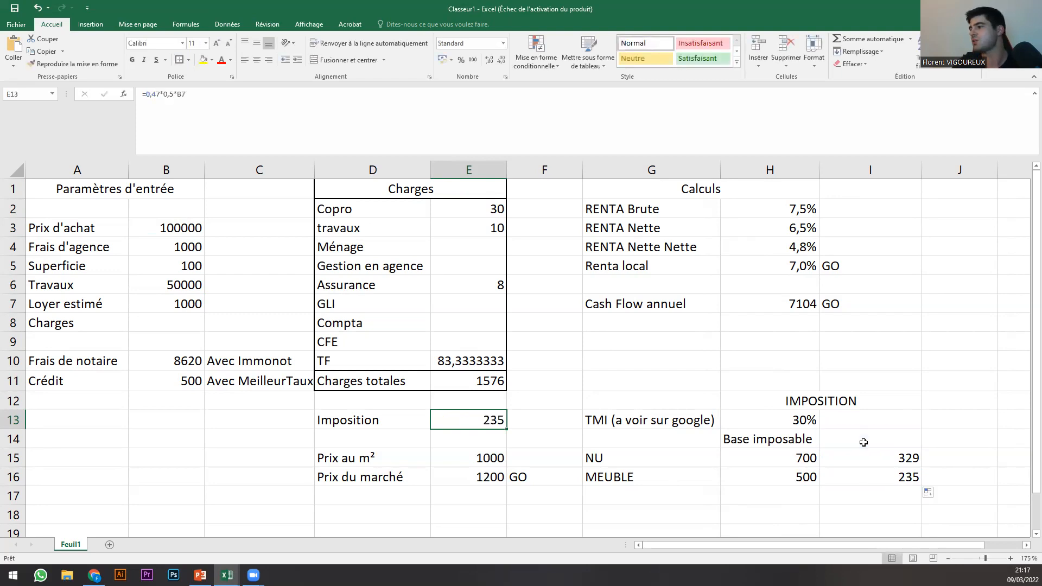
Add the column header "Imposition" in I14 above the NU and MEUBLE tax amounts.
click(864, 443)
text(I)
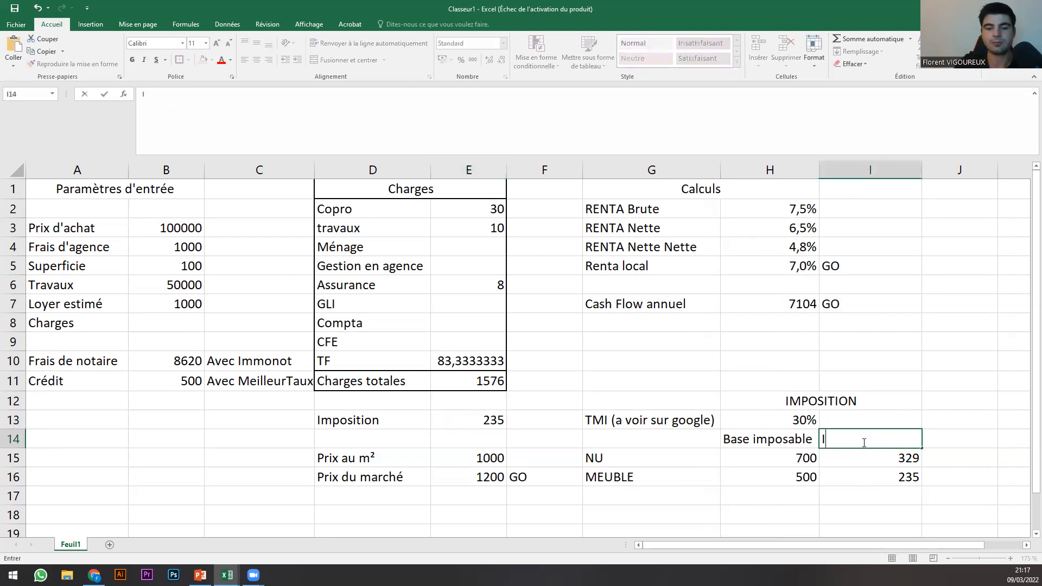
text(mposition)
key(Return)
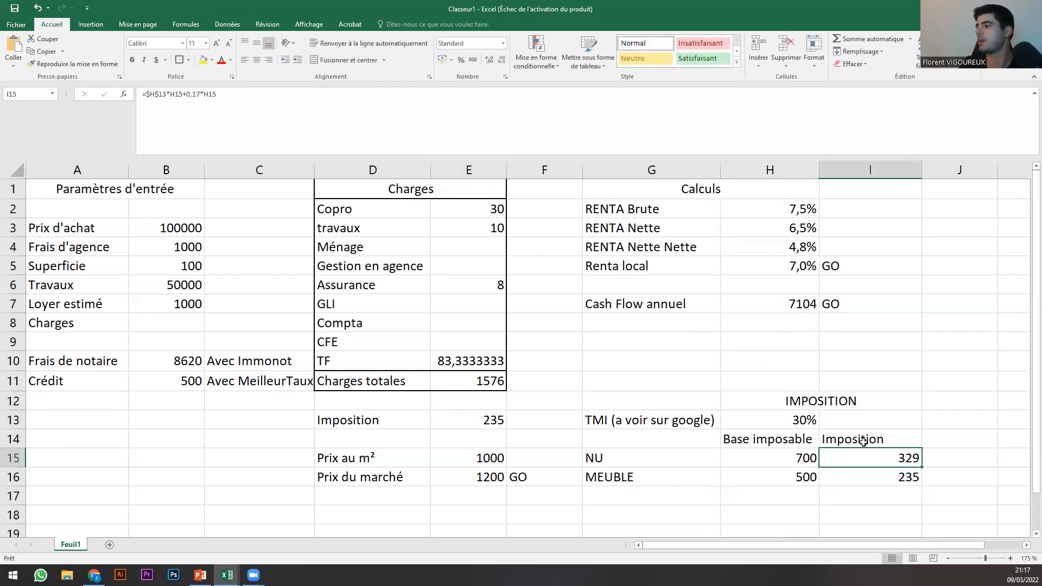
Replace the Imposition formula in E13 with =I16 so it uses the MEUBLE tax amount.
click(865, 477)
click(865, 442)
click(861, 464)
click(861, 476)
click(482, 423)
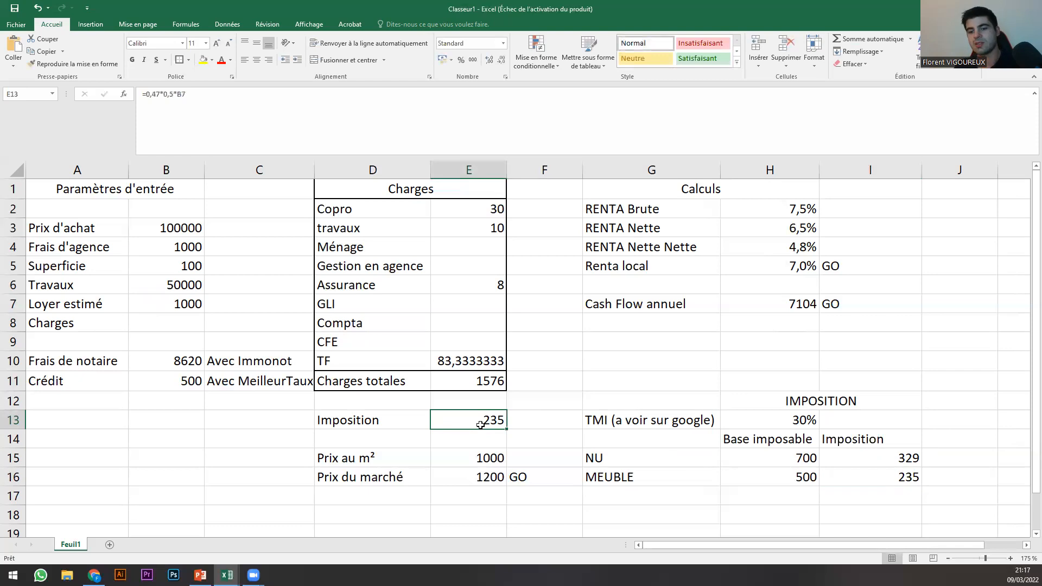
text(=)
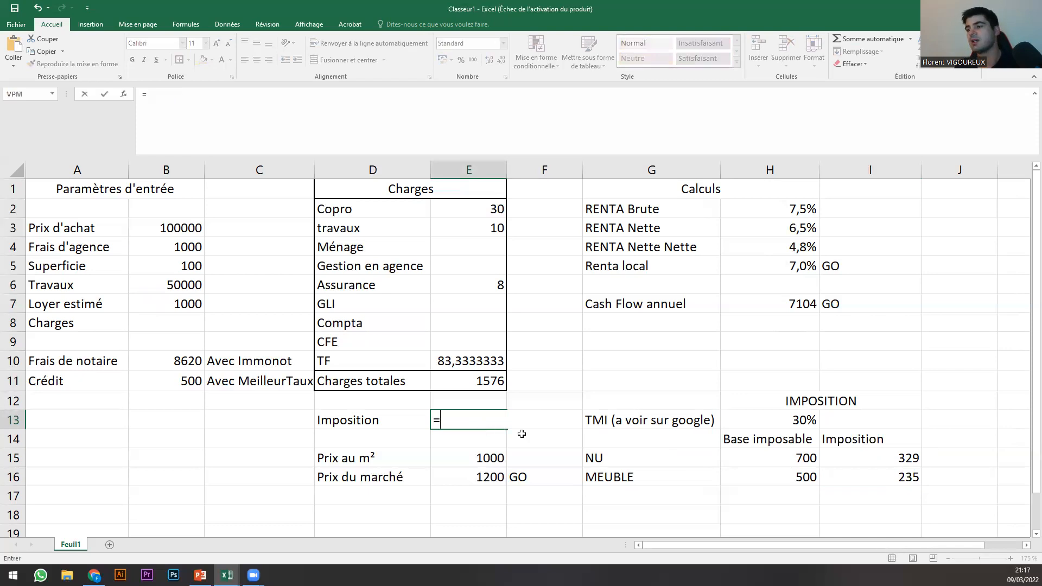
click(863, 469)
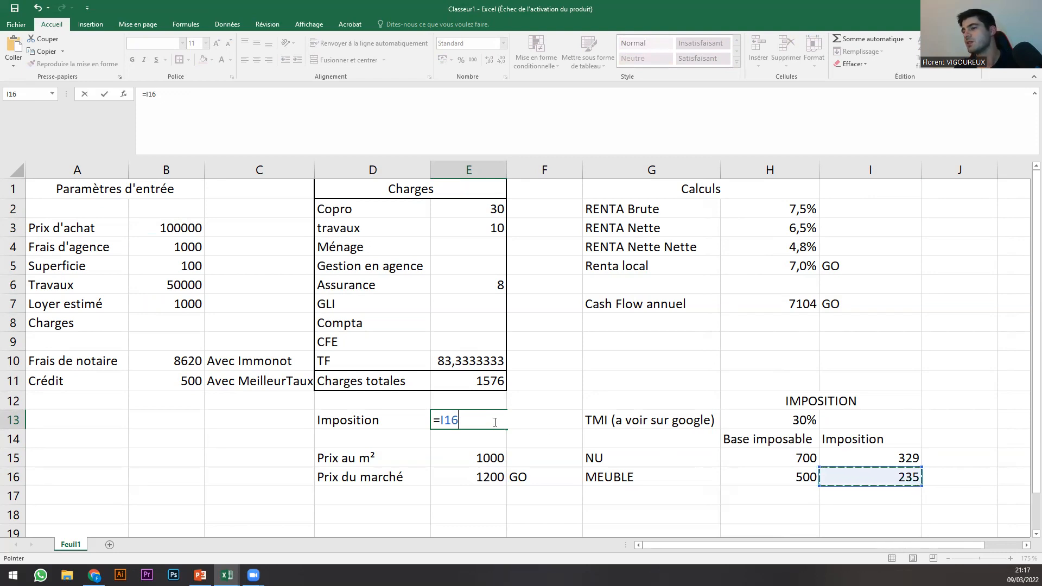
key(Return)
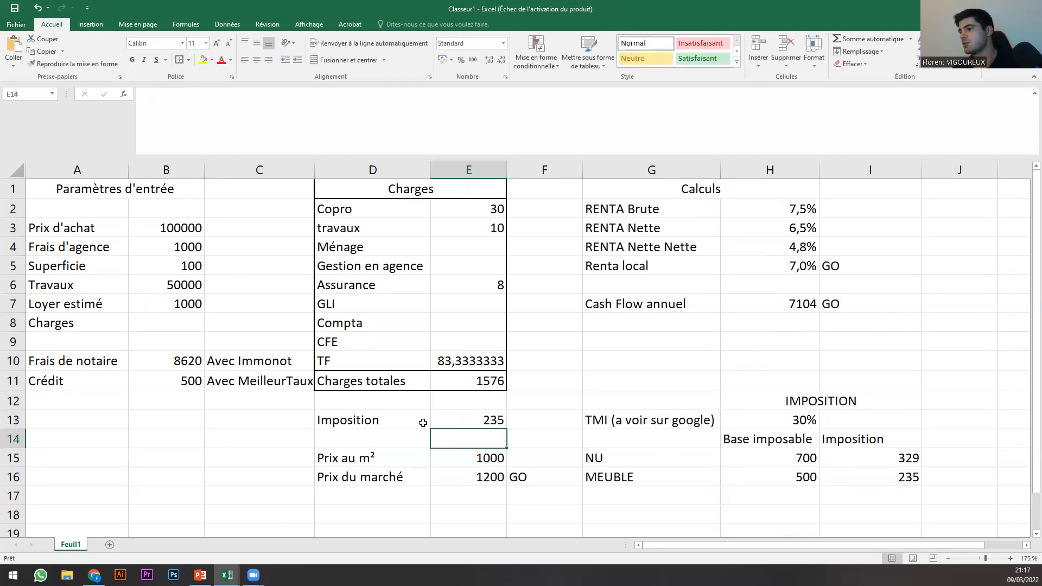
Shift the block D13:F16, from Imposition to Prix du marché, down one row.
click(394, 404)
click(380, 416)
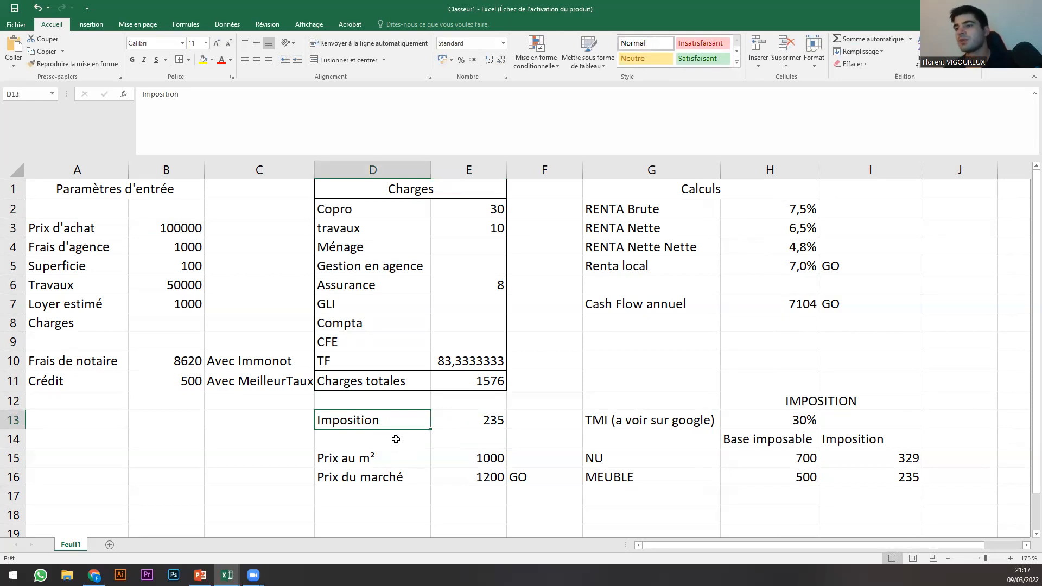
drag(376, 424, 521, 481)
drag(520, 414, 519, 438)
Move the Imposition label from D14 back up to D13 and select the empty cell E13 beside it.
click(354, 422)
click(381, 450)
click(381, 443)
key(ctrl+c)
click(385, 424)
key(ctrl+c)
click(386, 432)
drag(388, 437, 388, 422)
click(456, 420)
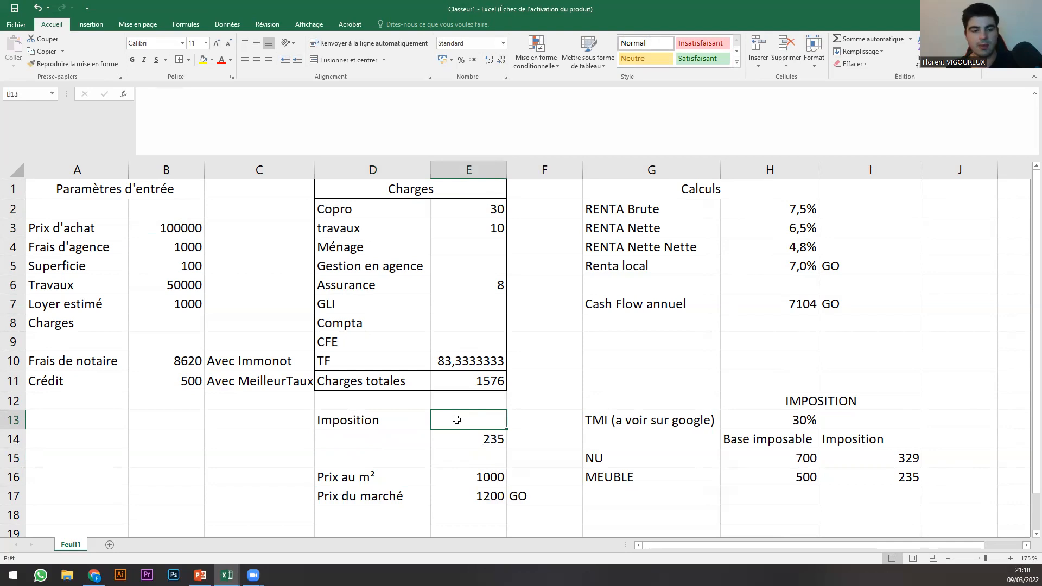
right_click(457, 420)
click(445, 420)
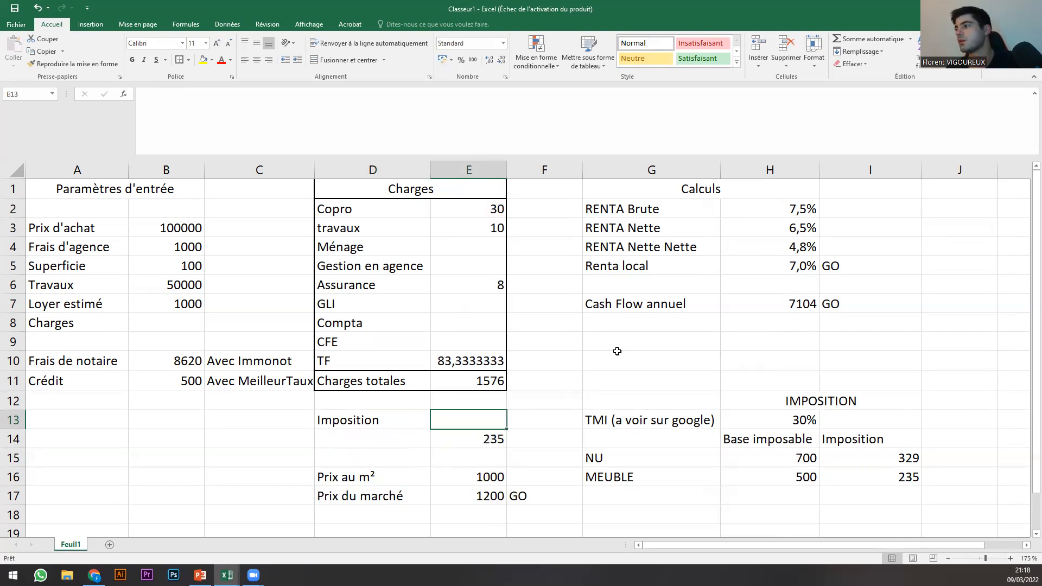
click(955, 419)
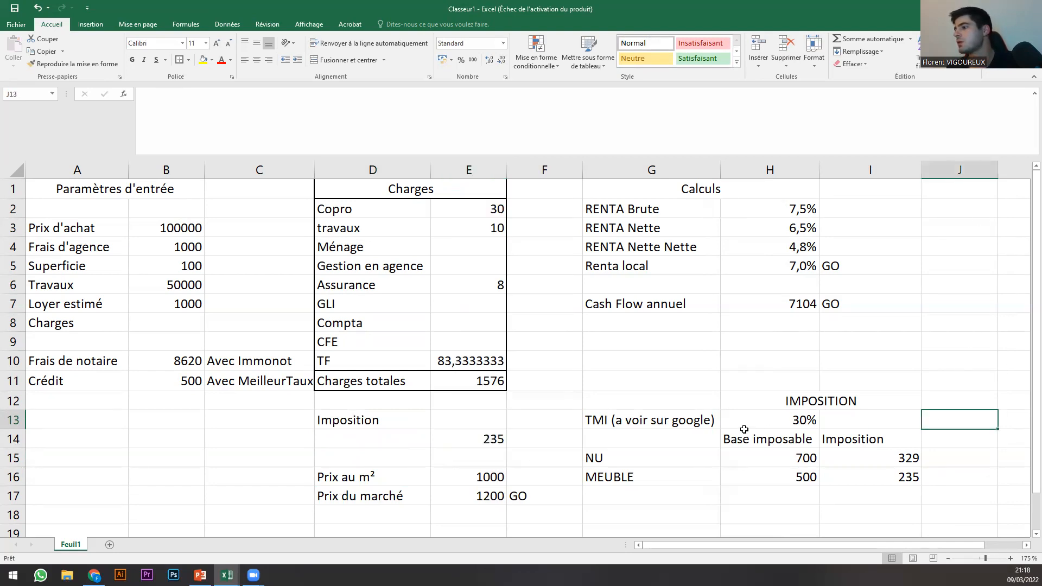
click(451, 419)
text(=)
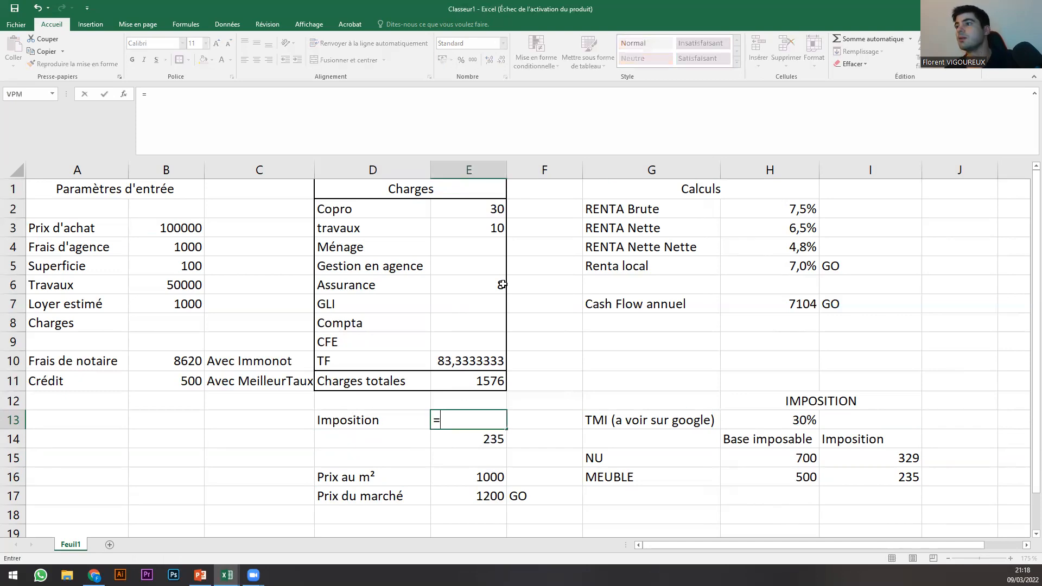
key(Escape)
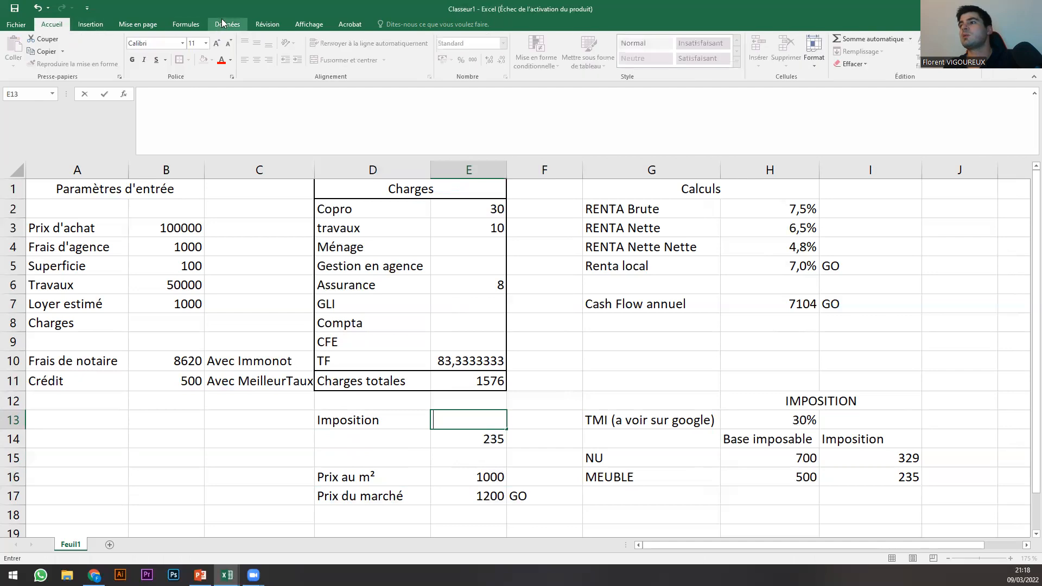
key(Escape)
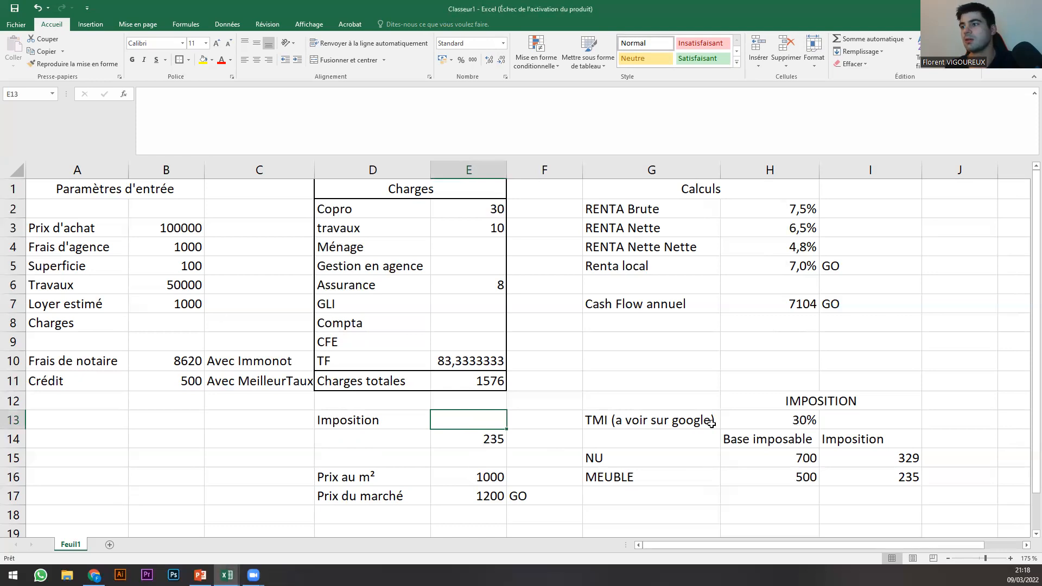
click(473, 440)
click(471, 422)
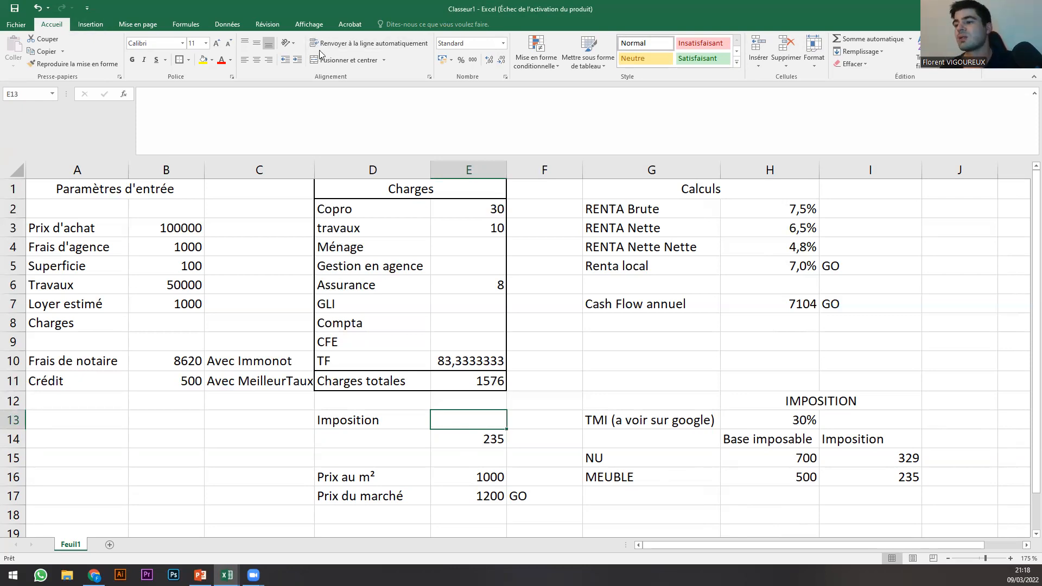
click(471, 436)
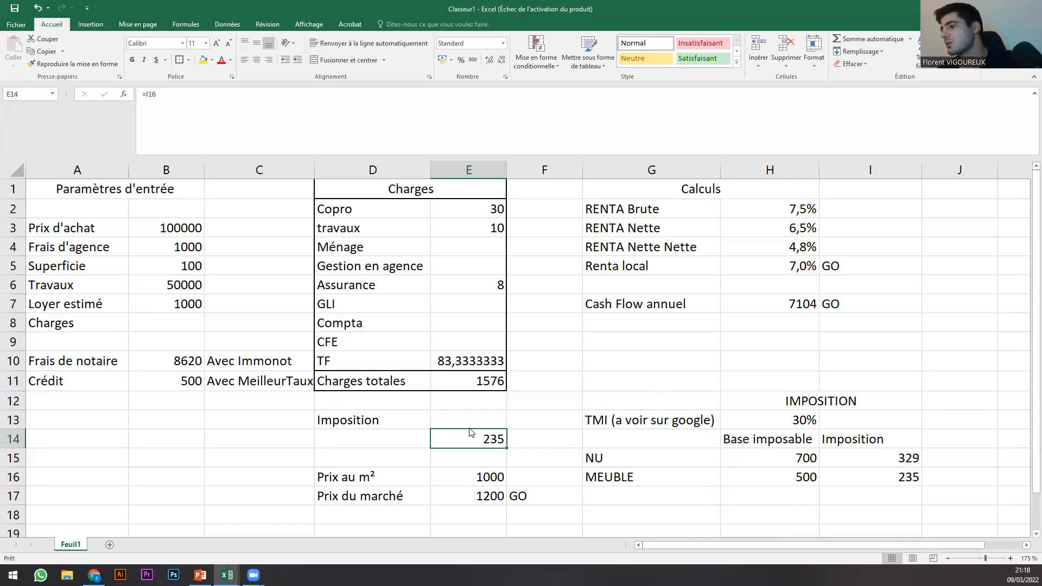
click(472, 421)
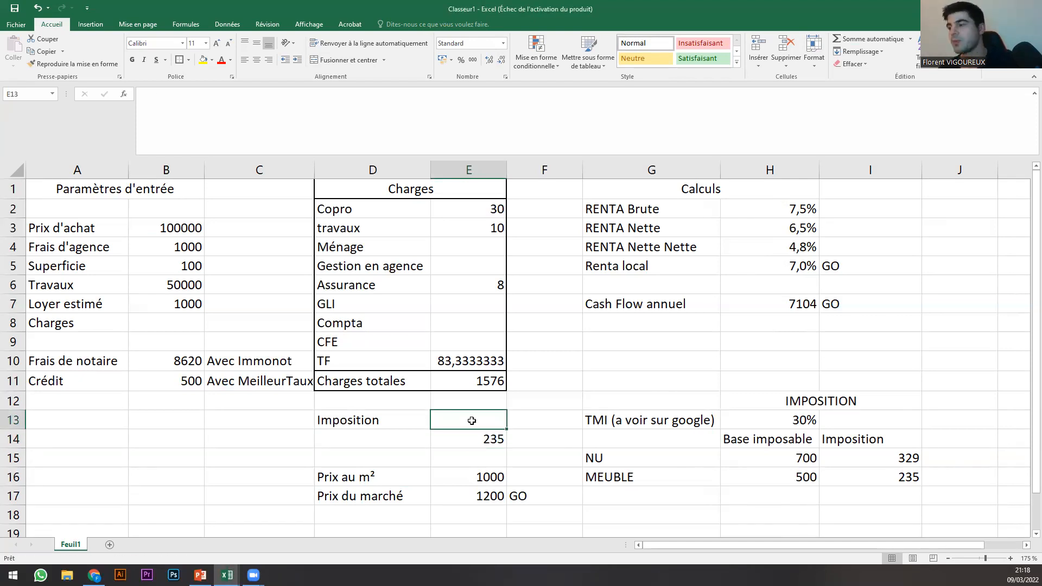
text(=)
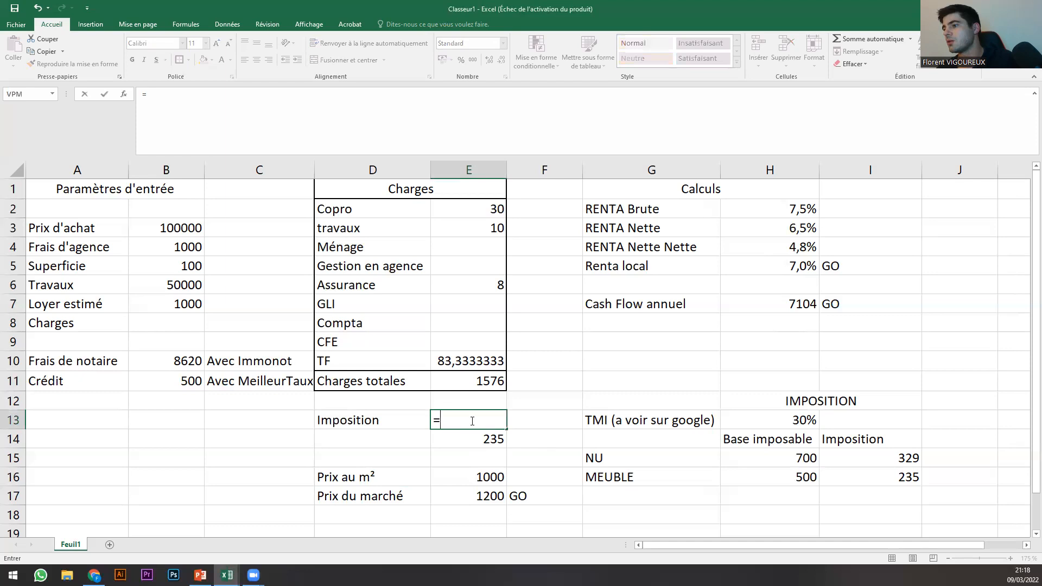
key(BackSpace)
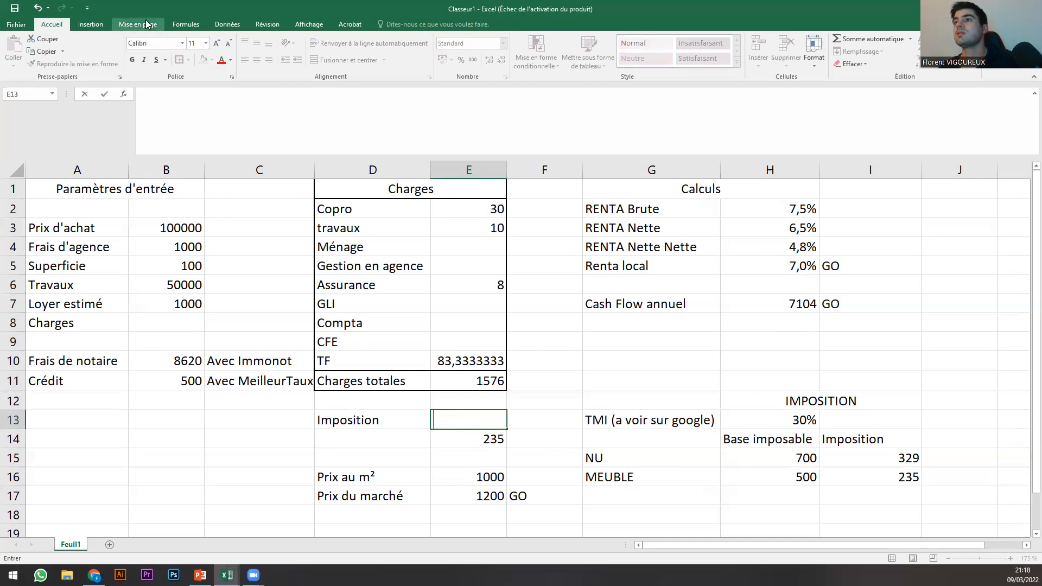
Add a list data validation to E13, beside Imposition, offering the NU and MEUBLE entries from =$G$15:$G$16.
click(220, 25)
click(562, 455)
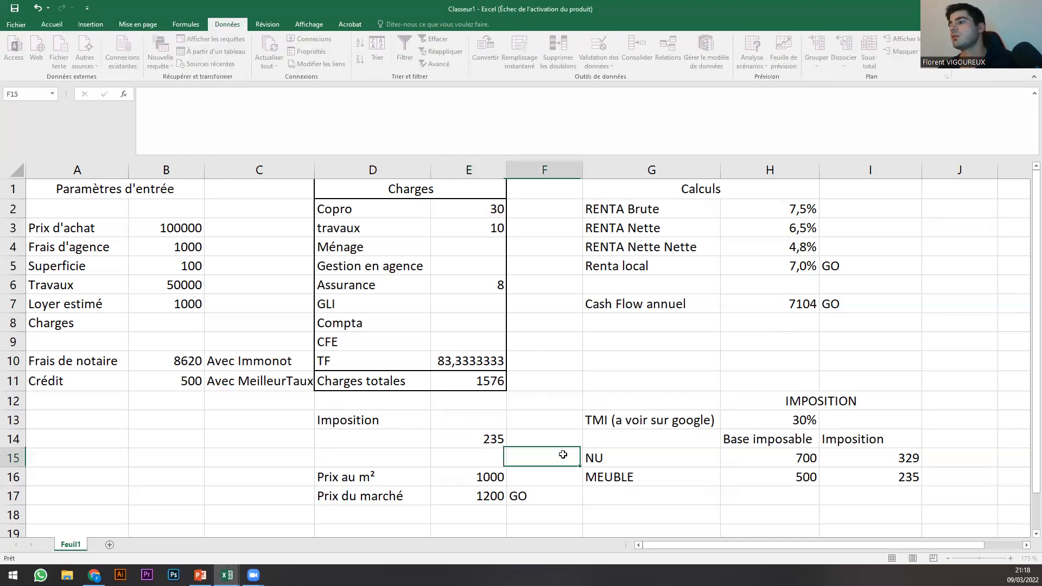
click(501, 422)
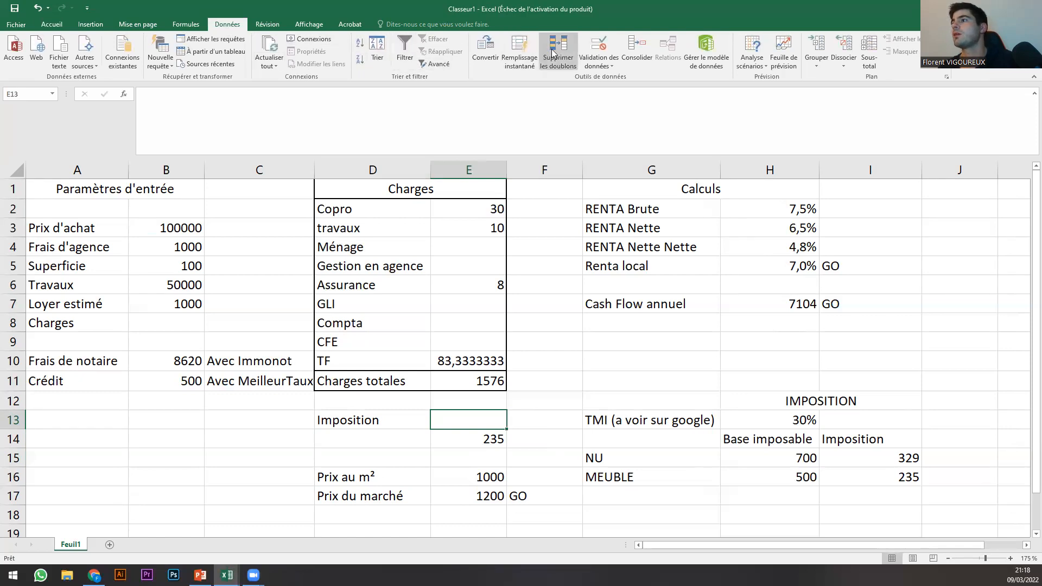
click(600, 62)
click(614, 80)
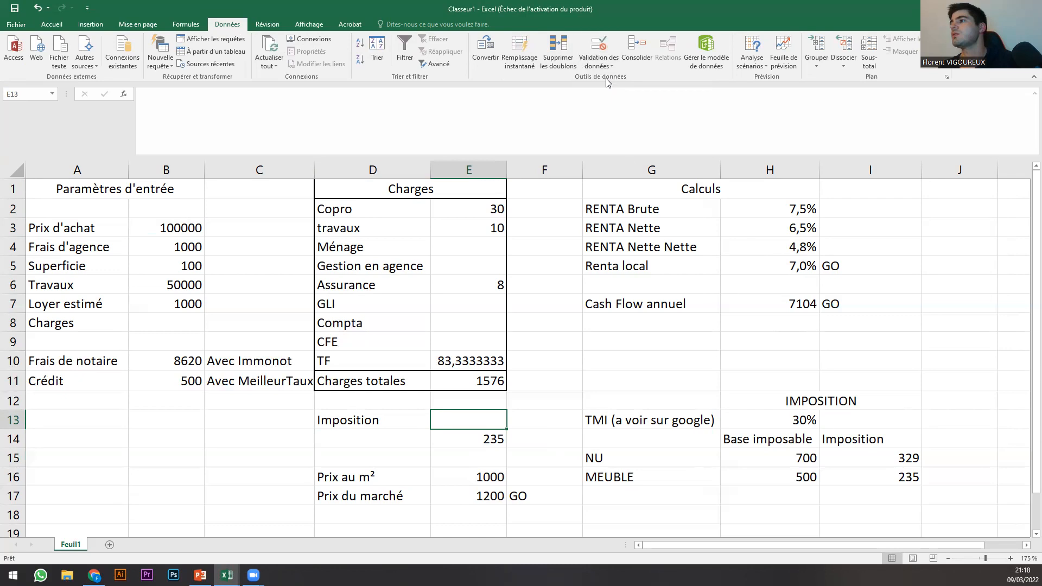
click(274, 194)
click(239, 223)
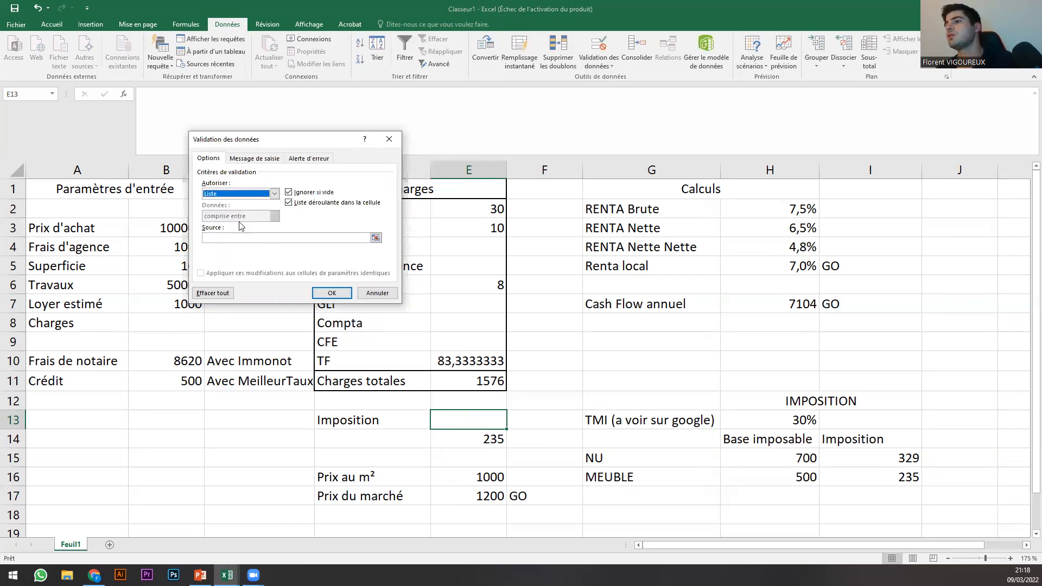
click(247, 239)
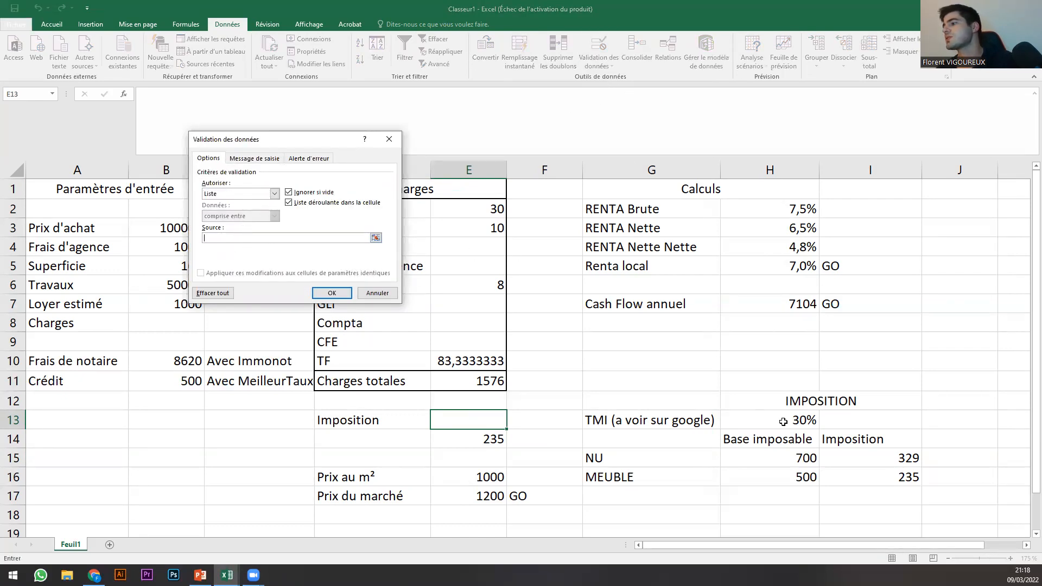
drag(607, 452, 706, 478)
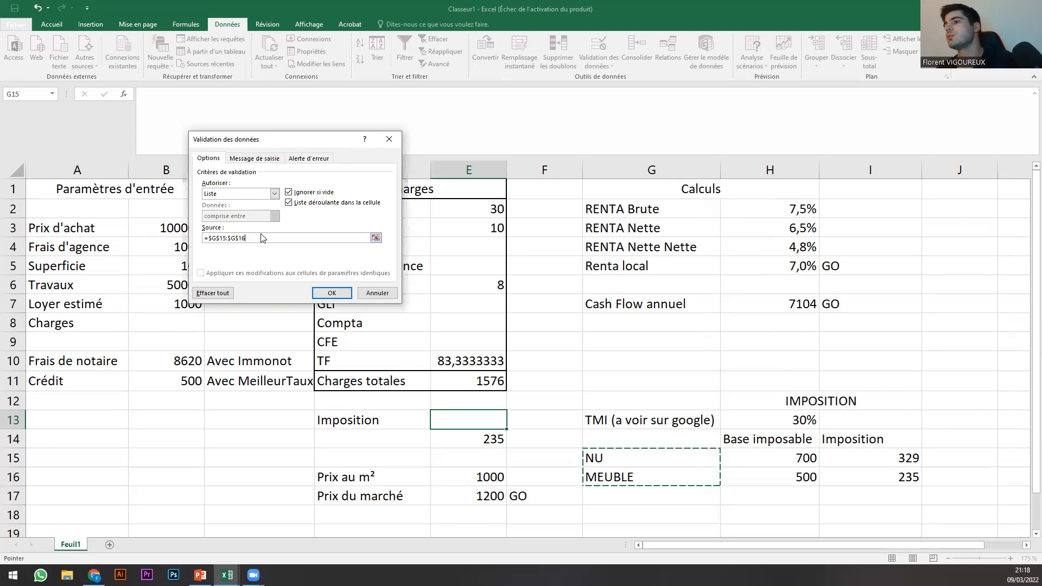
click(332, 293)
click(512, 426)
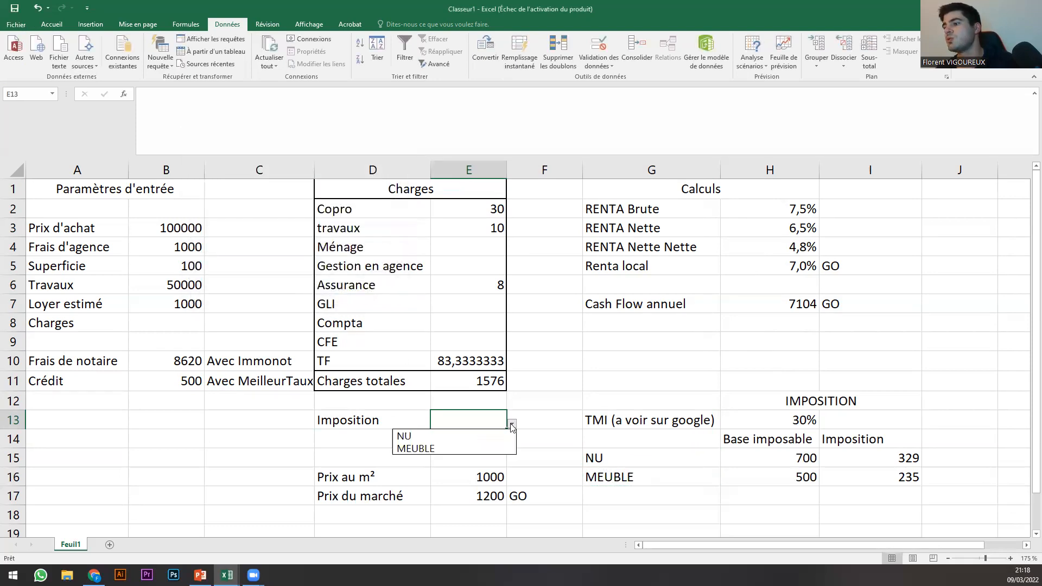
Replace the formula in E14 with =SI(E13="NU";I15;I16) so the tax amount follows the regime chosen in E13.
click(464, 419)
click(463, 438)
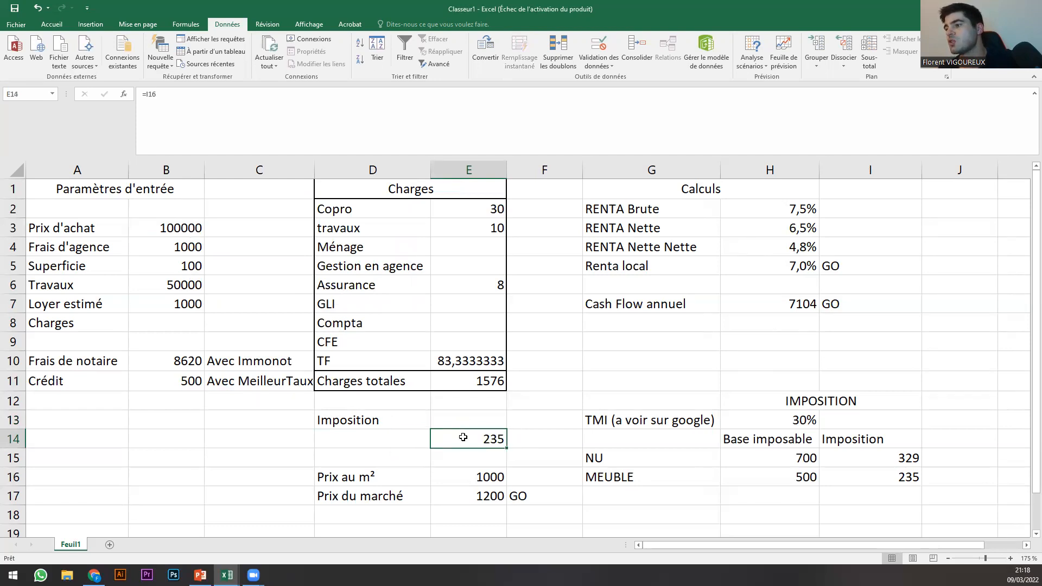
double_click(463, 438)
key(BackSpace)
key(BackSpace)
key(BackSpace)
text(S)
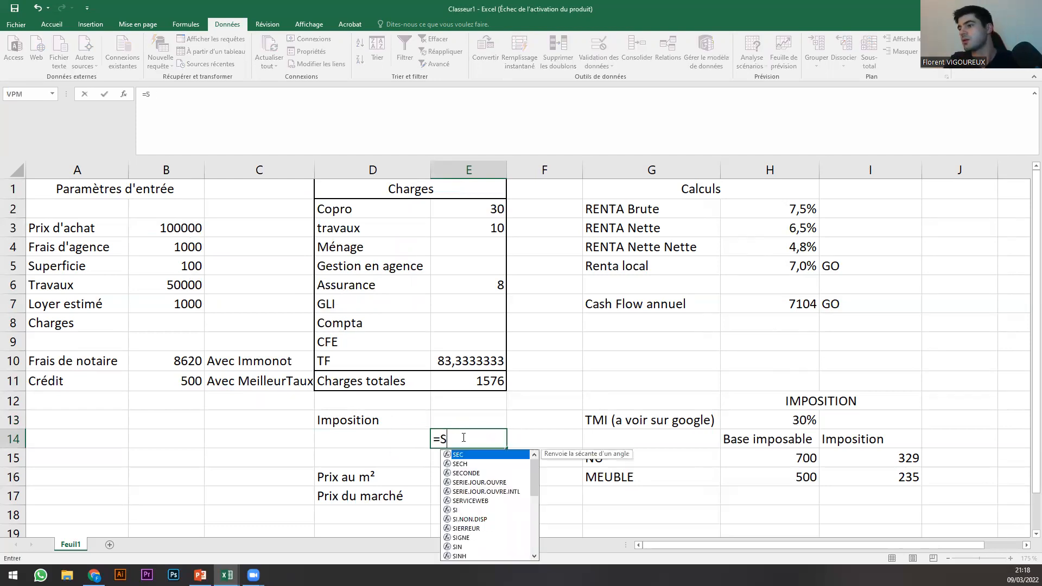
text(I()
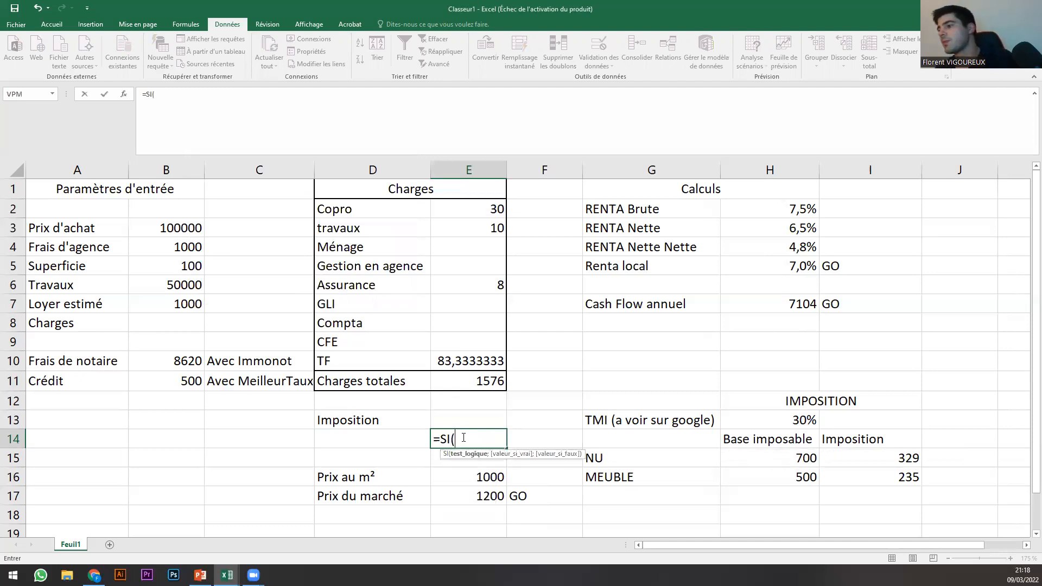
click(467, 422)
text(="NU";)
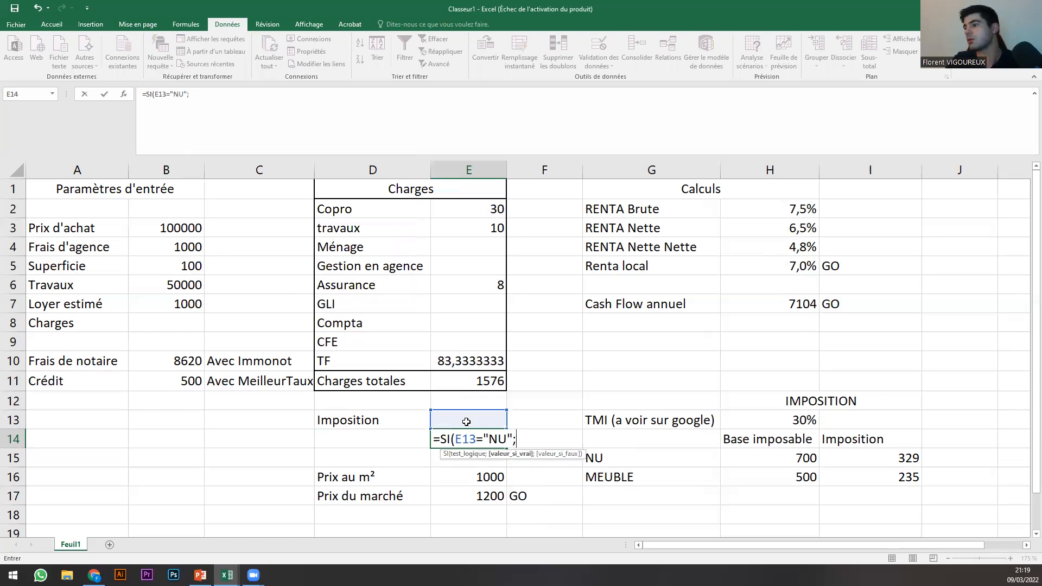
click(902, 458)
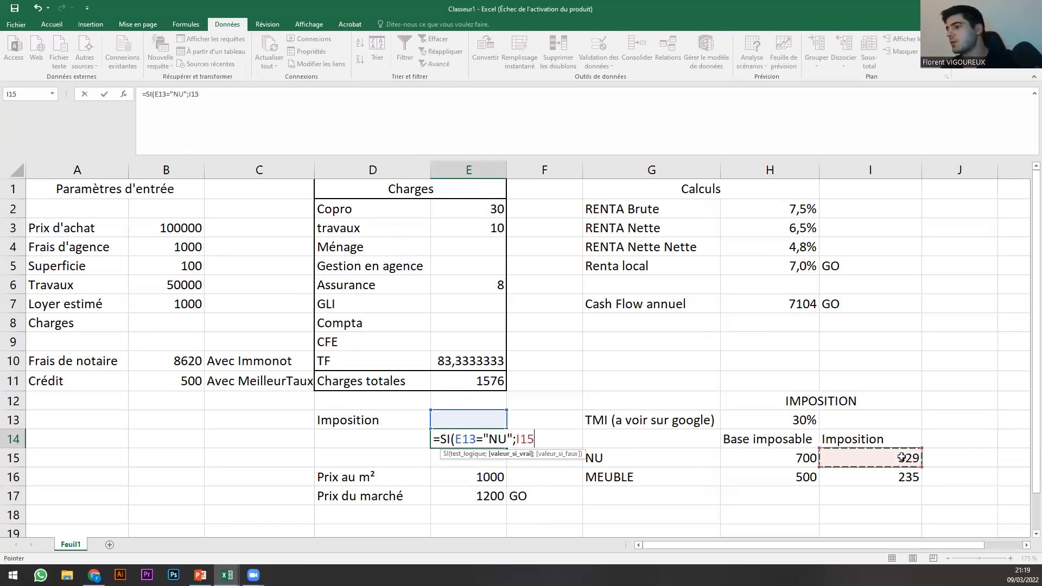
text(;)
click(901, 477)
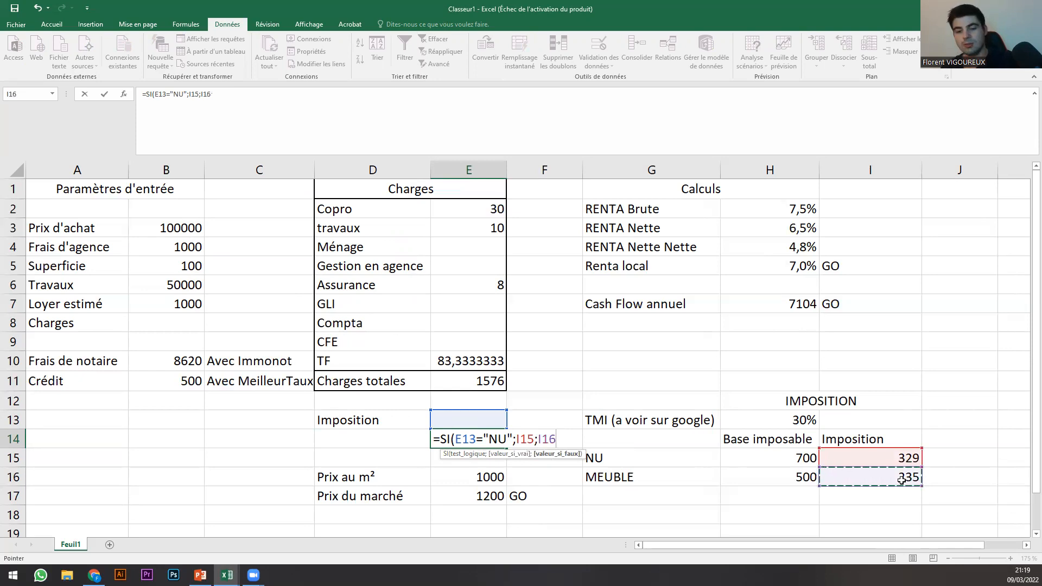
text())
key(Return)
Choose NU in the E13 regime list and check the tax amount in E14.
click(477, 437)
click(505, 425)
click(513, 424)
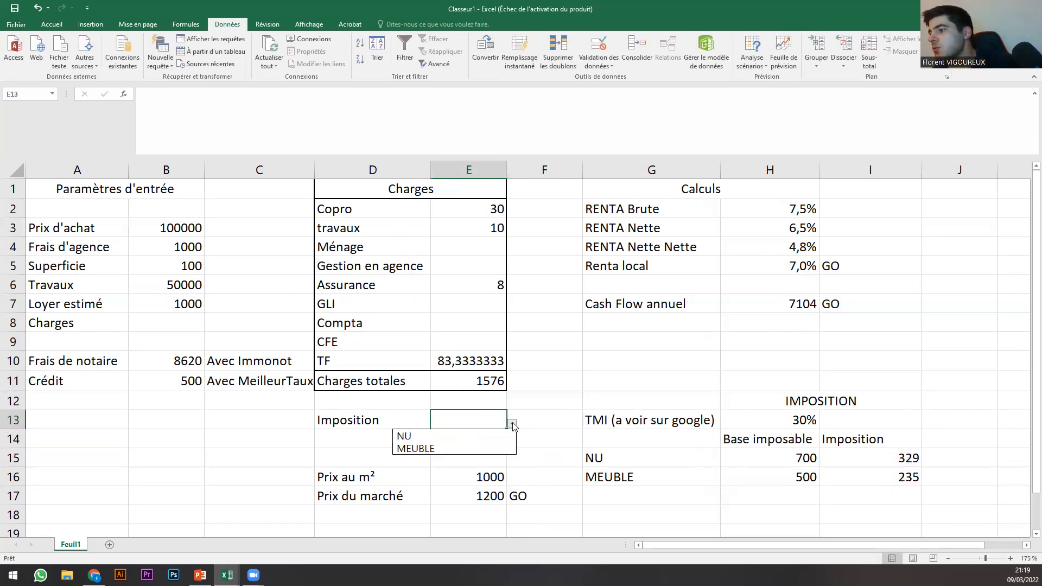
click(476, 438)
click(499, 439)
Switch the regime in E13 to MEUBLE and check the formula result in E14.
click(494, 420)
click(512, 423)
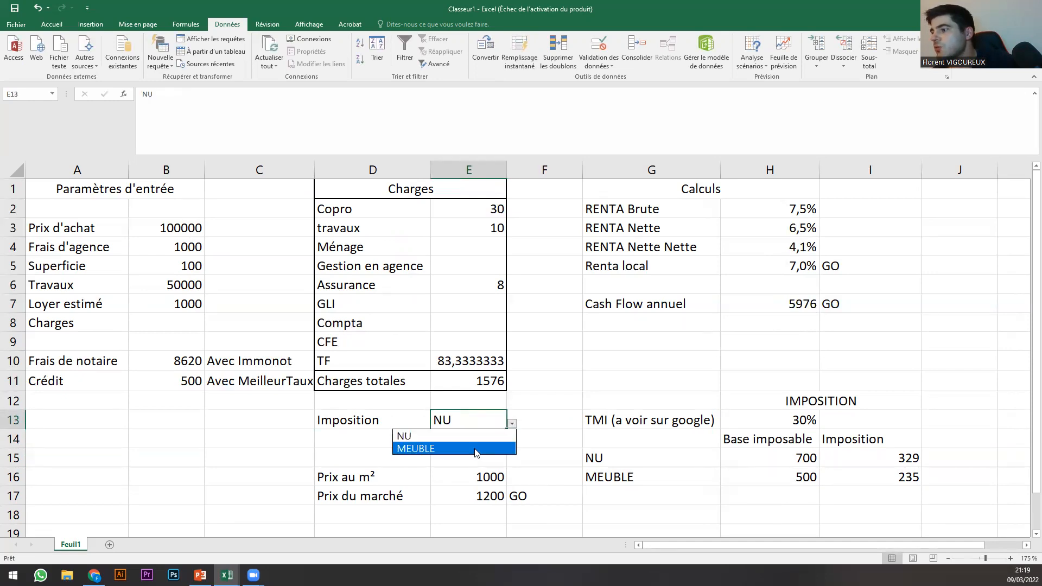
click(476, 450)
click(482, 442)
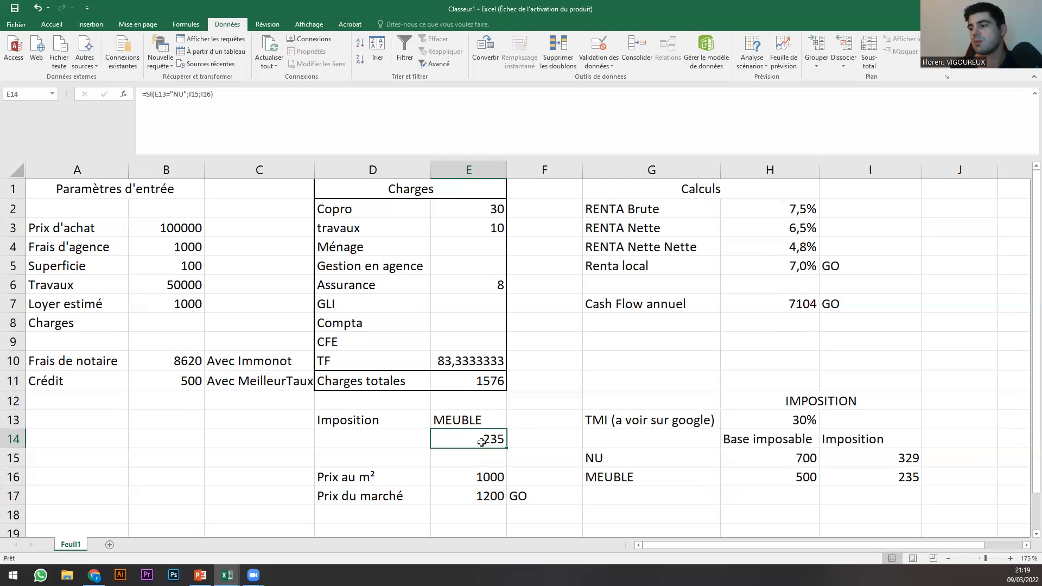
Set the regime in E13 back to NU.
click(478, 425)
click(512, 424)
click(487, 432)
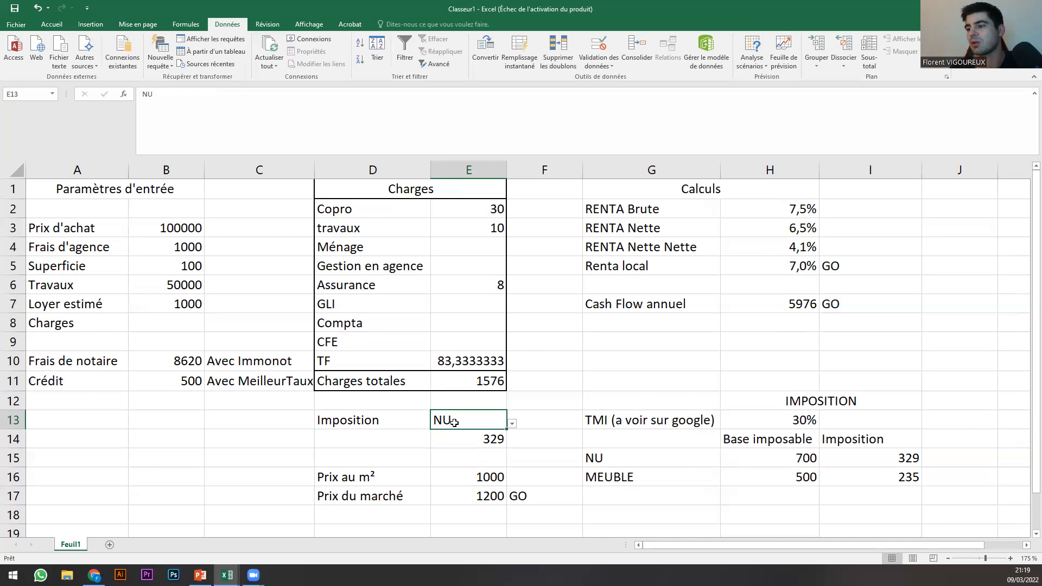
Rename the label in D13 to "Imposition au forfait" and fit the width of column D to its text.
click(424, 421)
click(264, 110)
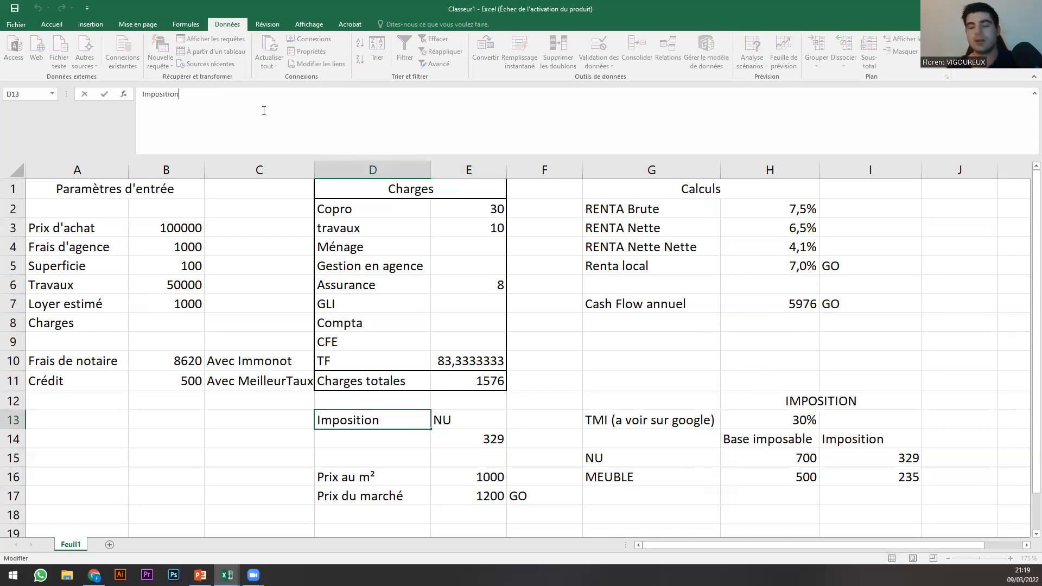
text(au f)
text(orfait)
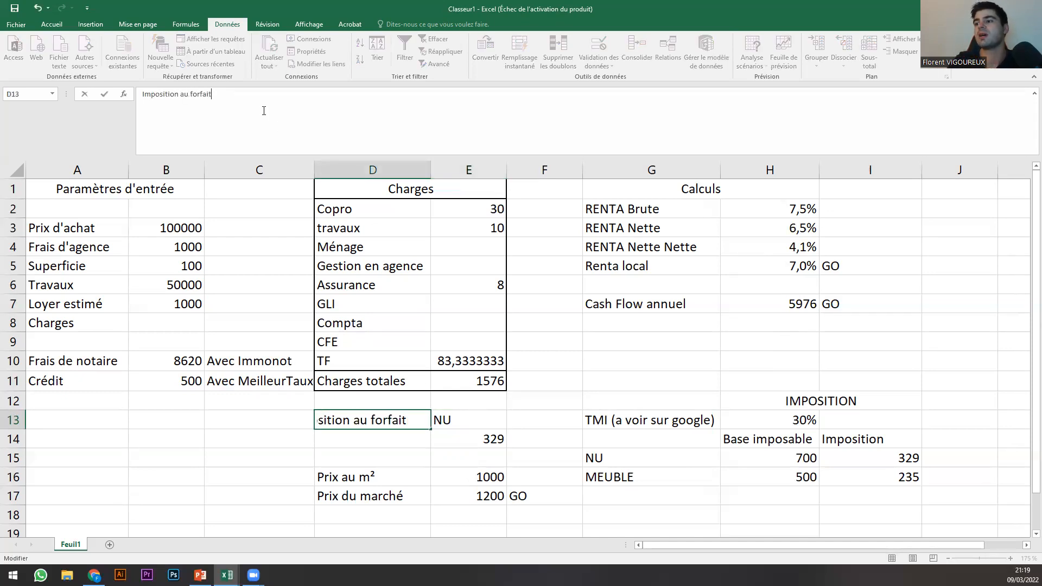
key(Return)
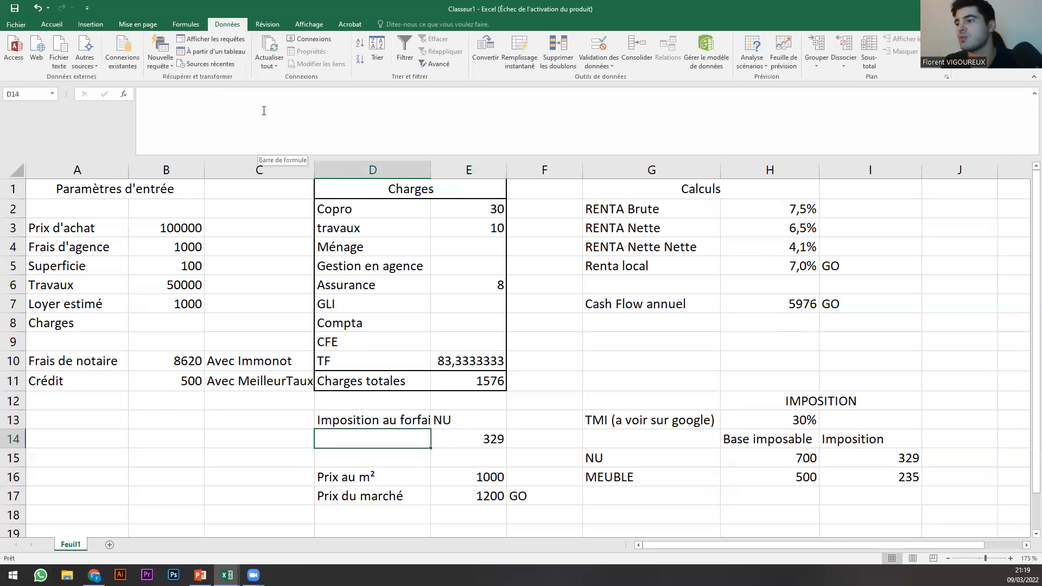
key(Up)
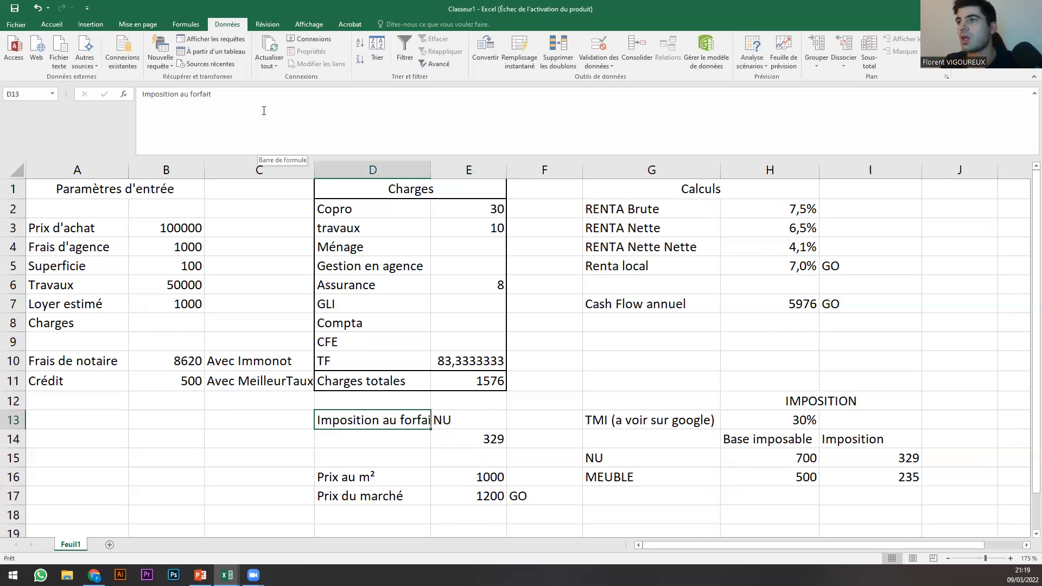
double_click(429, 170)
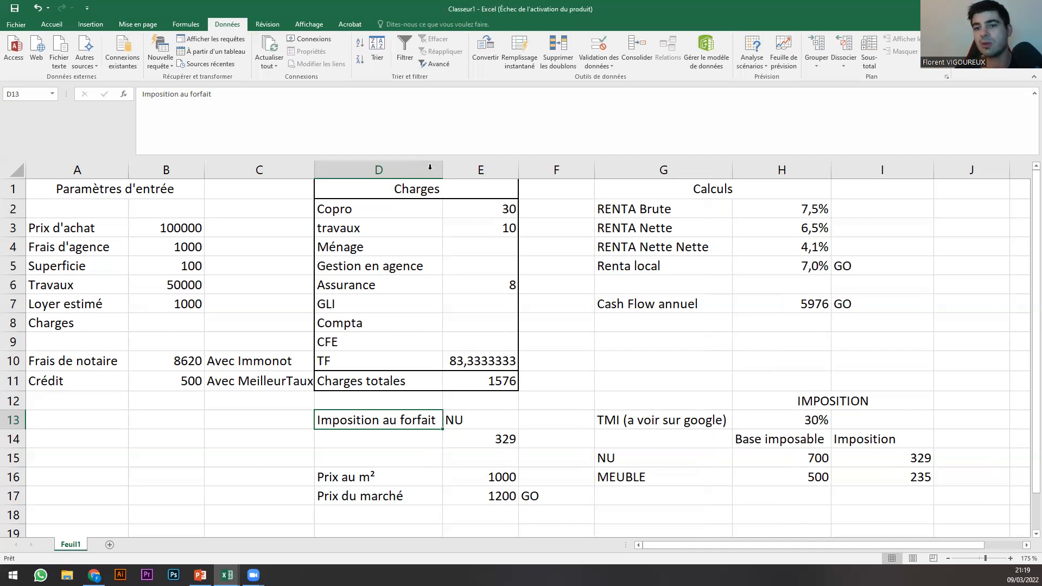
key(Down)
key(Right)
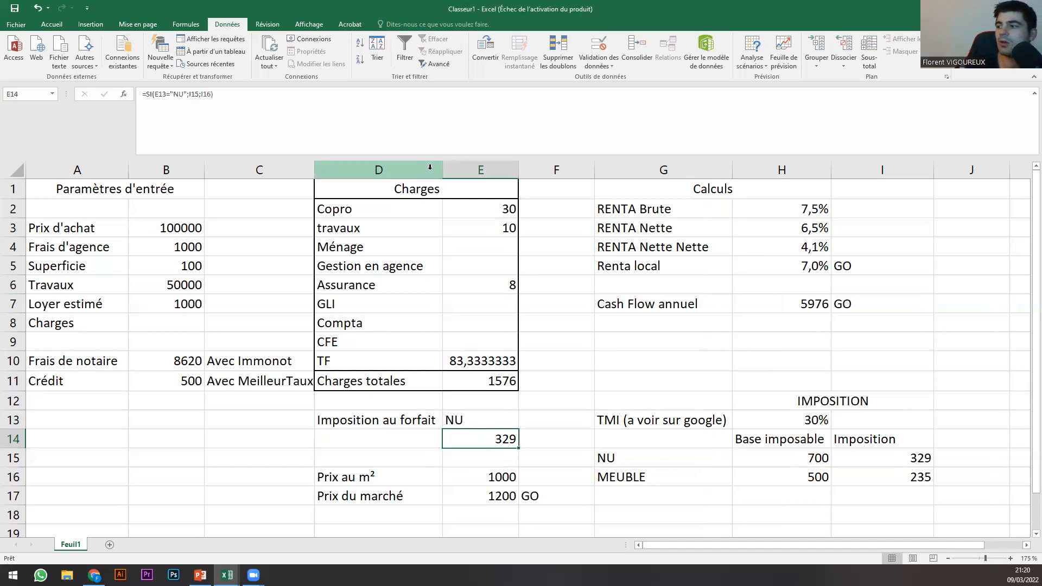
key(Right)
key(Right)
key(Right)
key(Up)
key(Left)
key(Left)
key(Left)
key(Down)
key(Left)
key(Right)
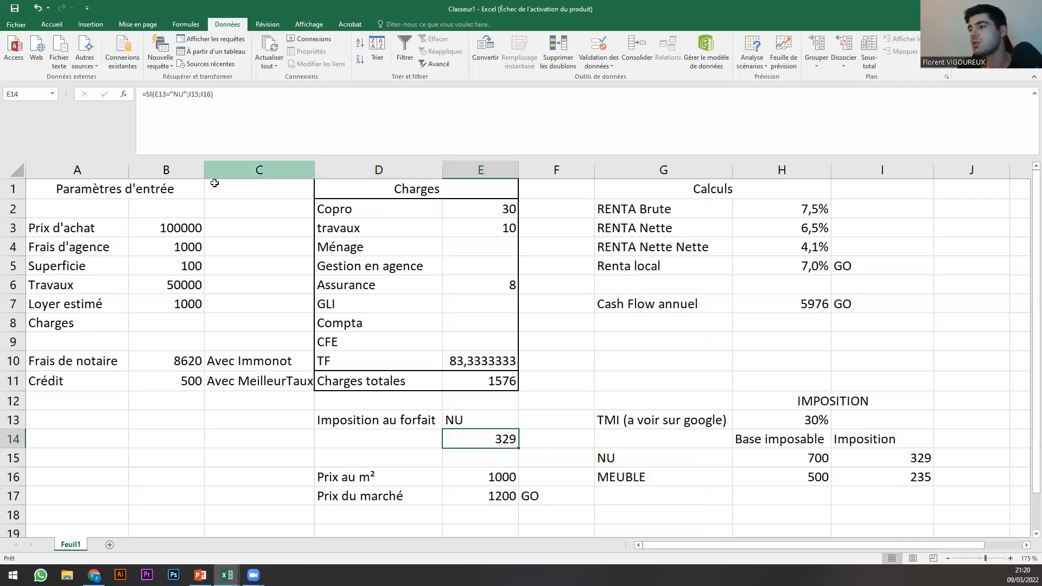
Clear the unused Charges label from A8:B8 below Loyer estimé.
drag(153, 227, 142, 318)
click(108, 316)
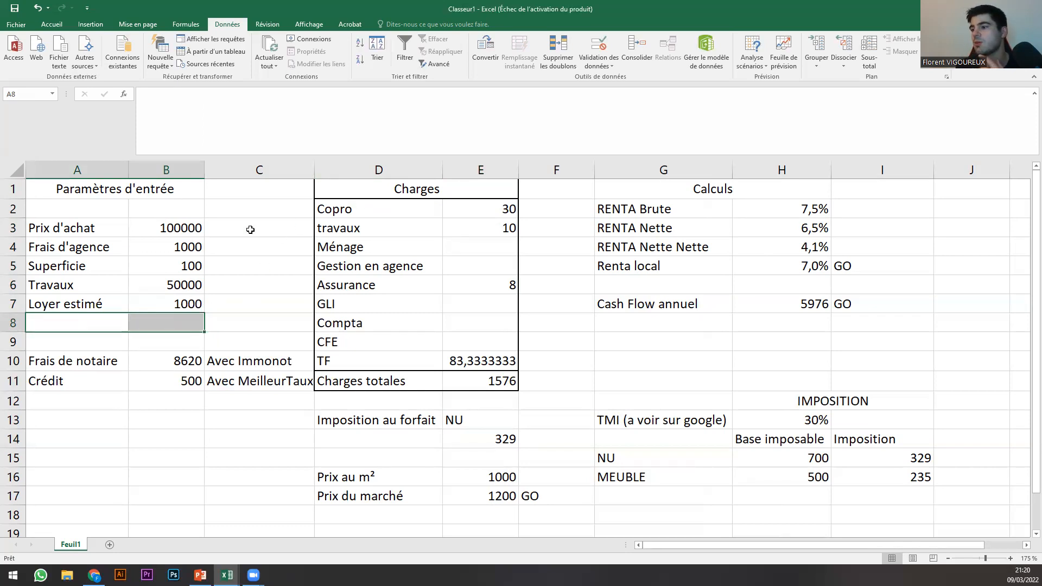
drag(96, 228, 157, 306)
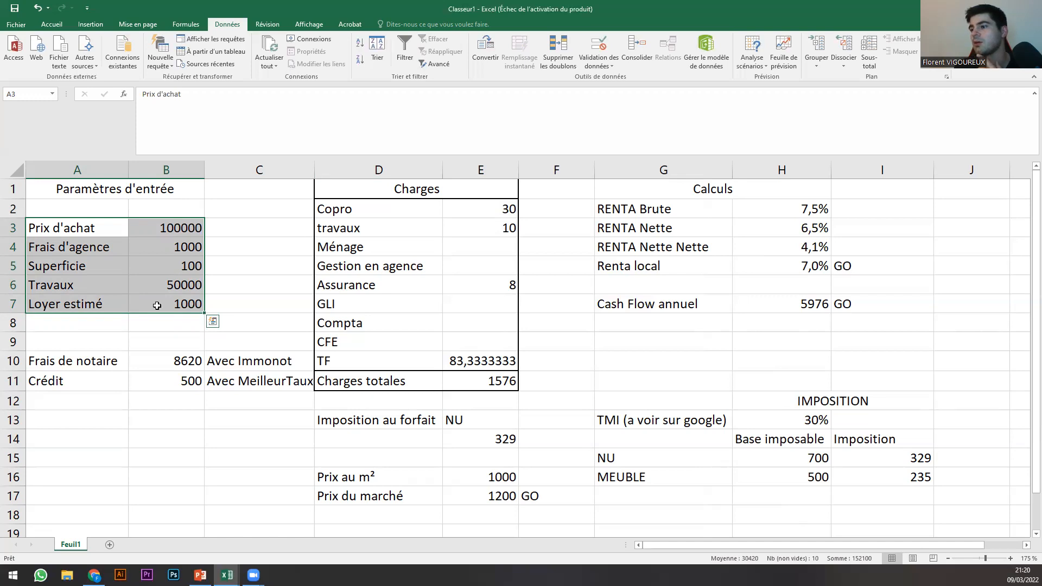
click(157, 306)
drag(161, 229, 161, 307)
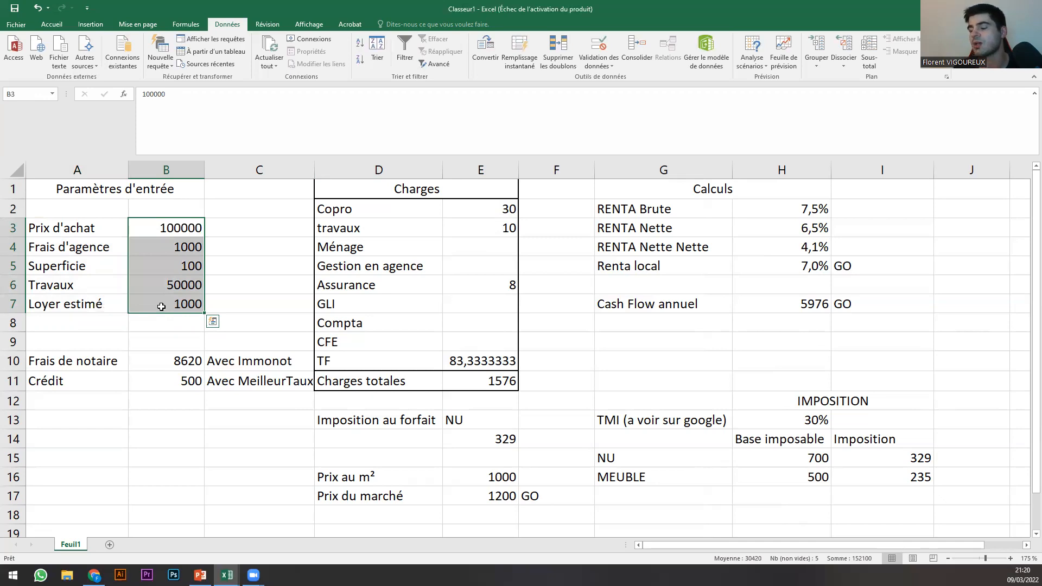
click(165, 282)
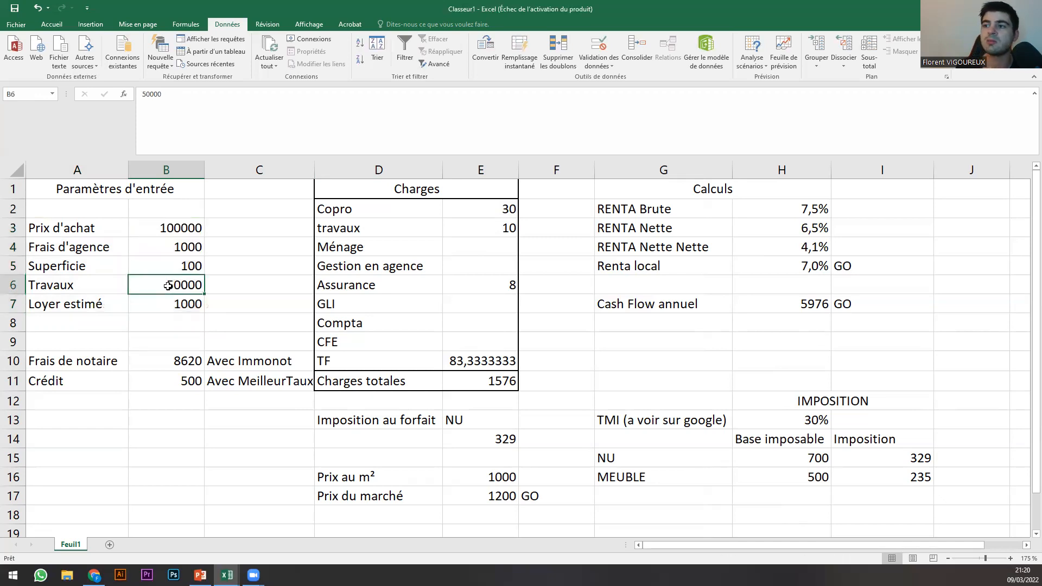
click(216, 284)
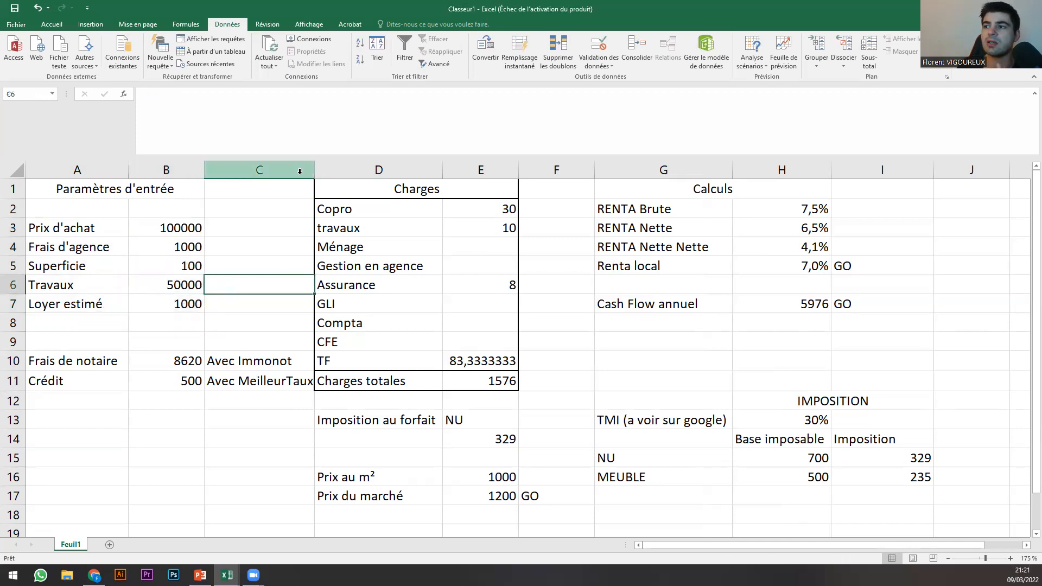
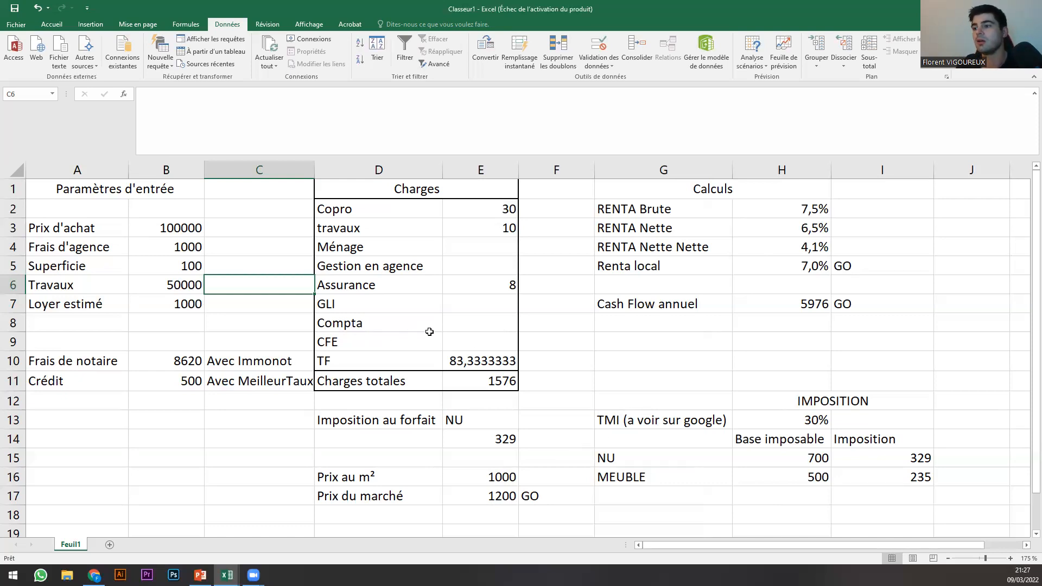
click(450, 328)
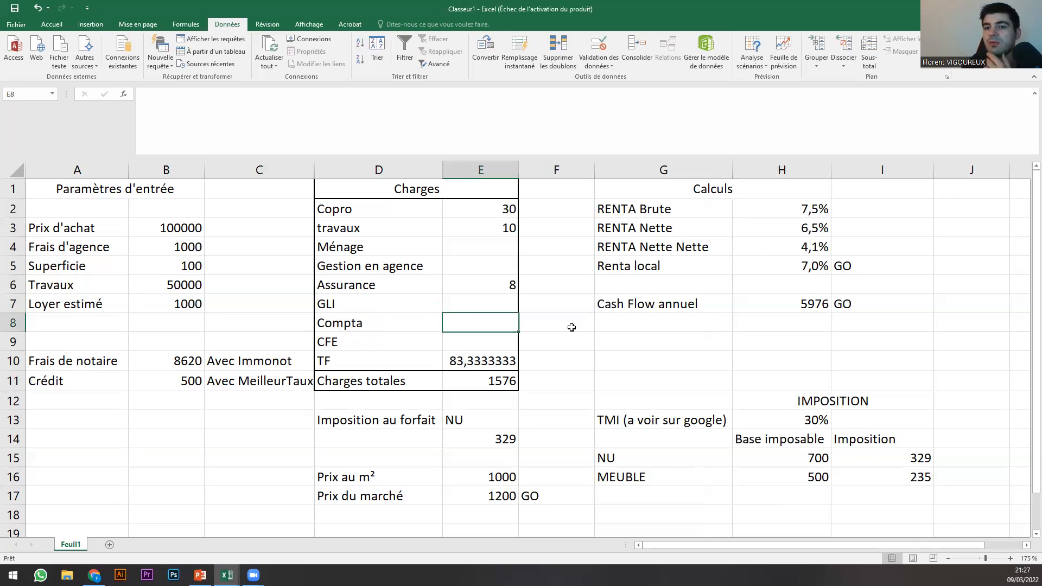